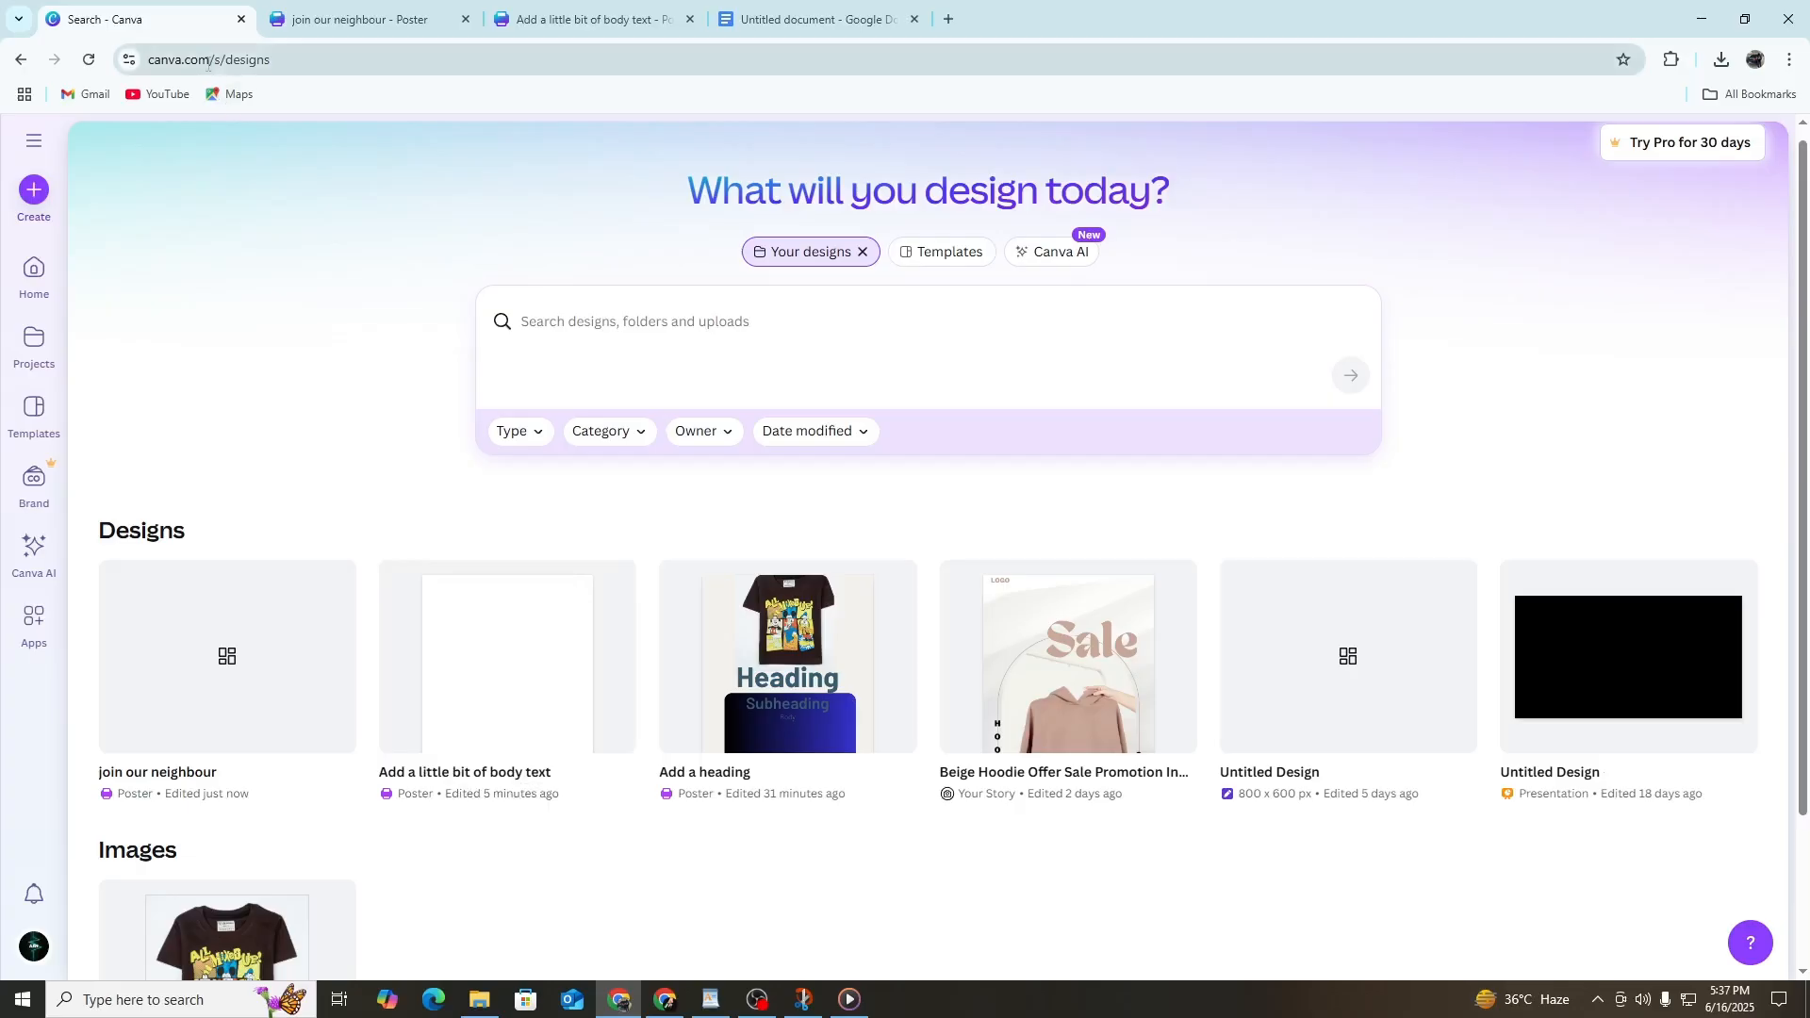
Step: Search your own designs for "poster" and clear the search term
{"action": "left_click", "coordinate": [206, 64]}
{"action": "left_click", "coordinate": [354, 279]}
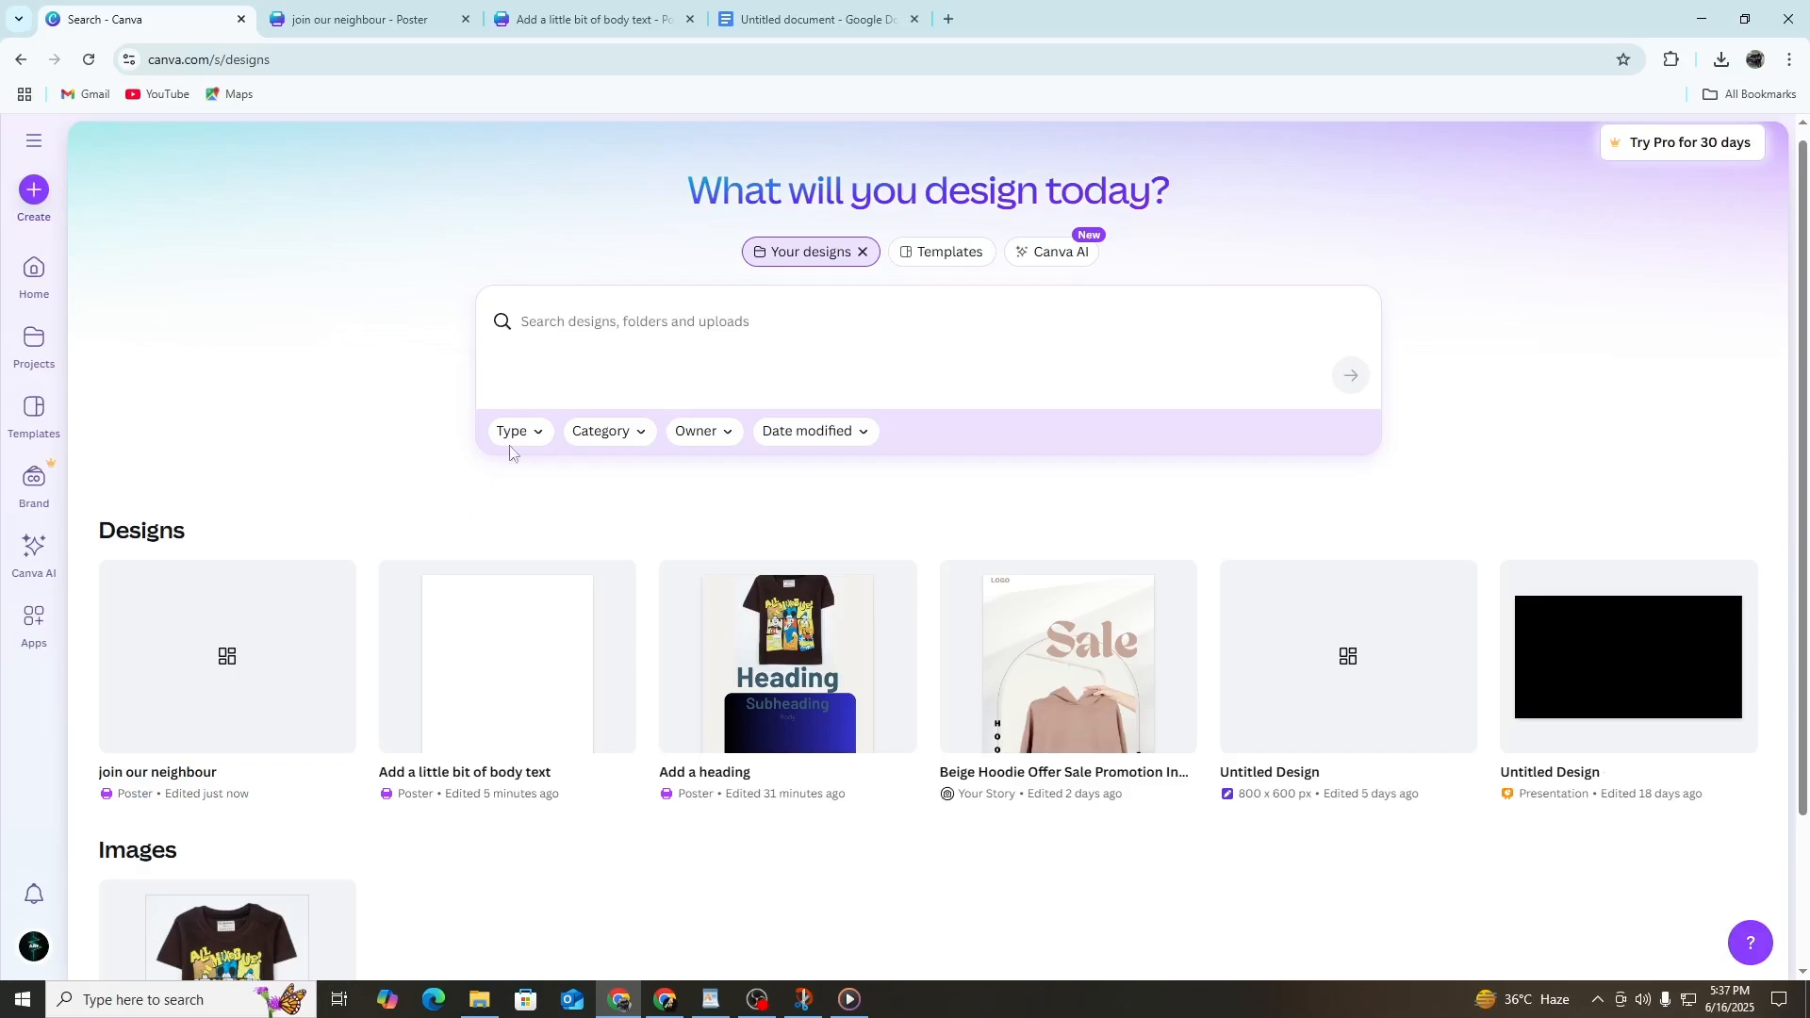
{"action": "left_click", "coordinate": [633, 332]}
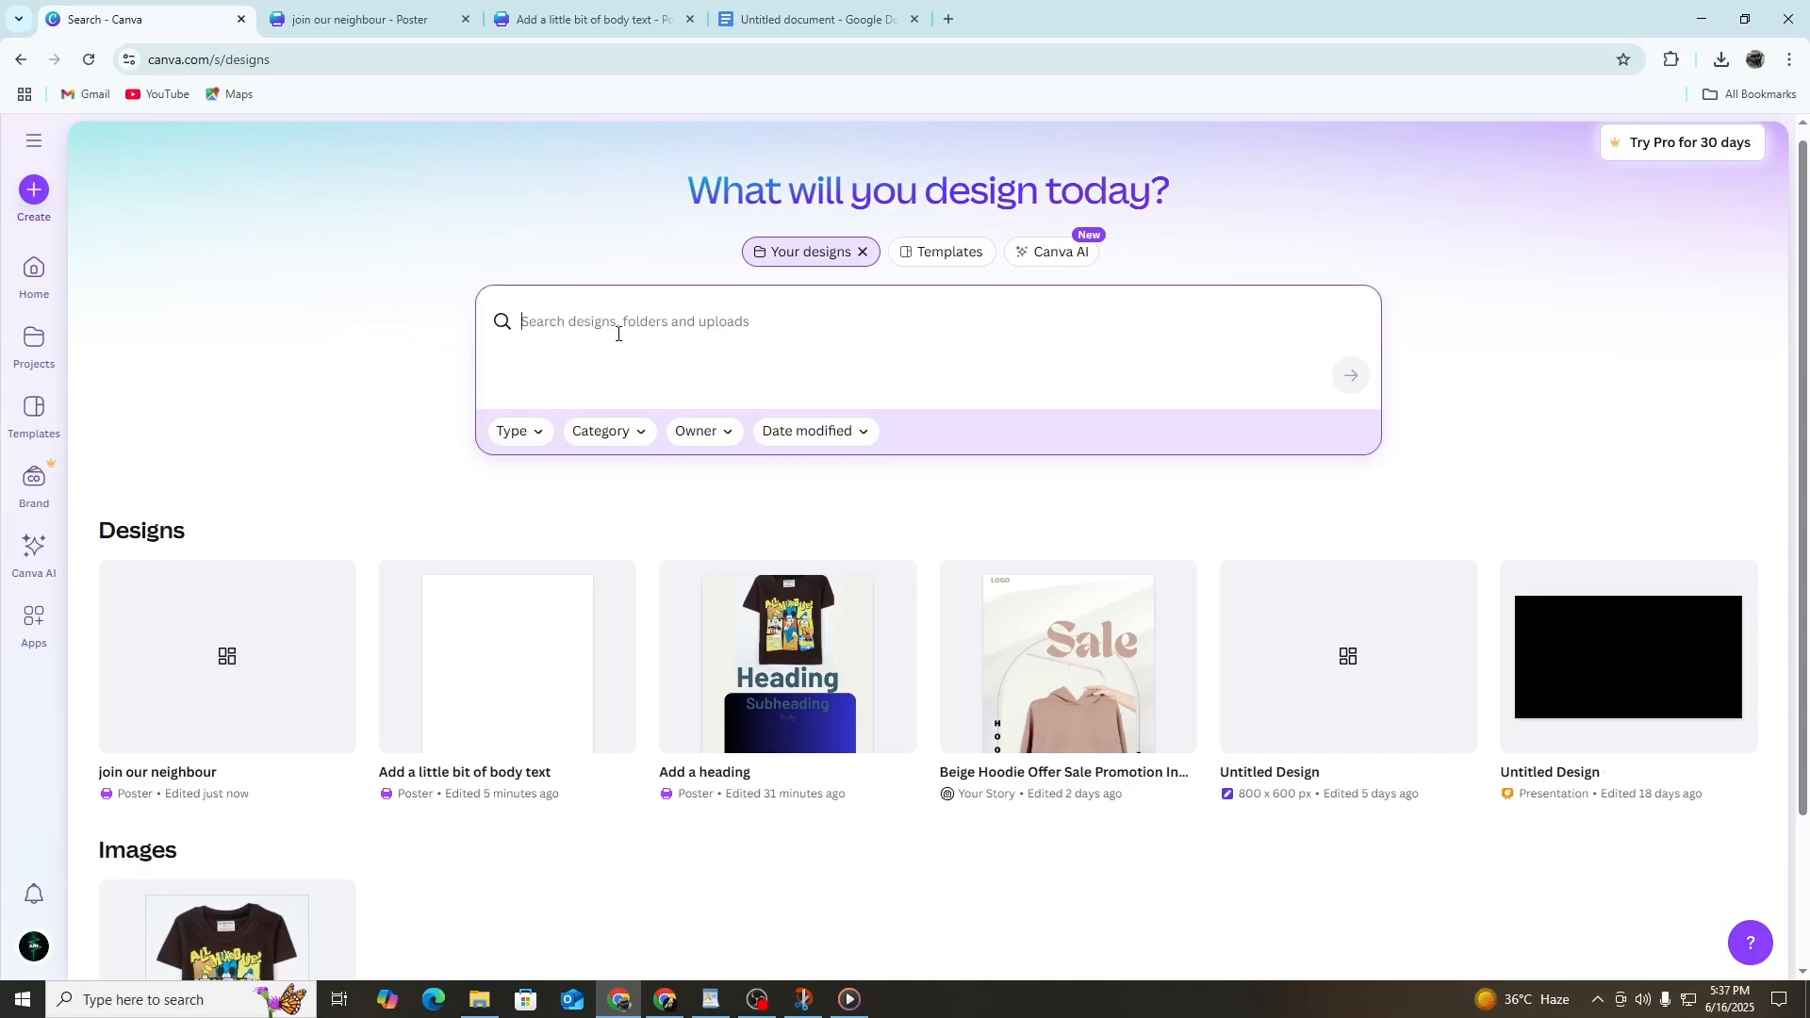
{"action": "type", "text": "poster"}
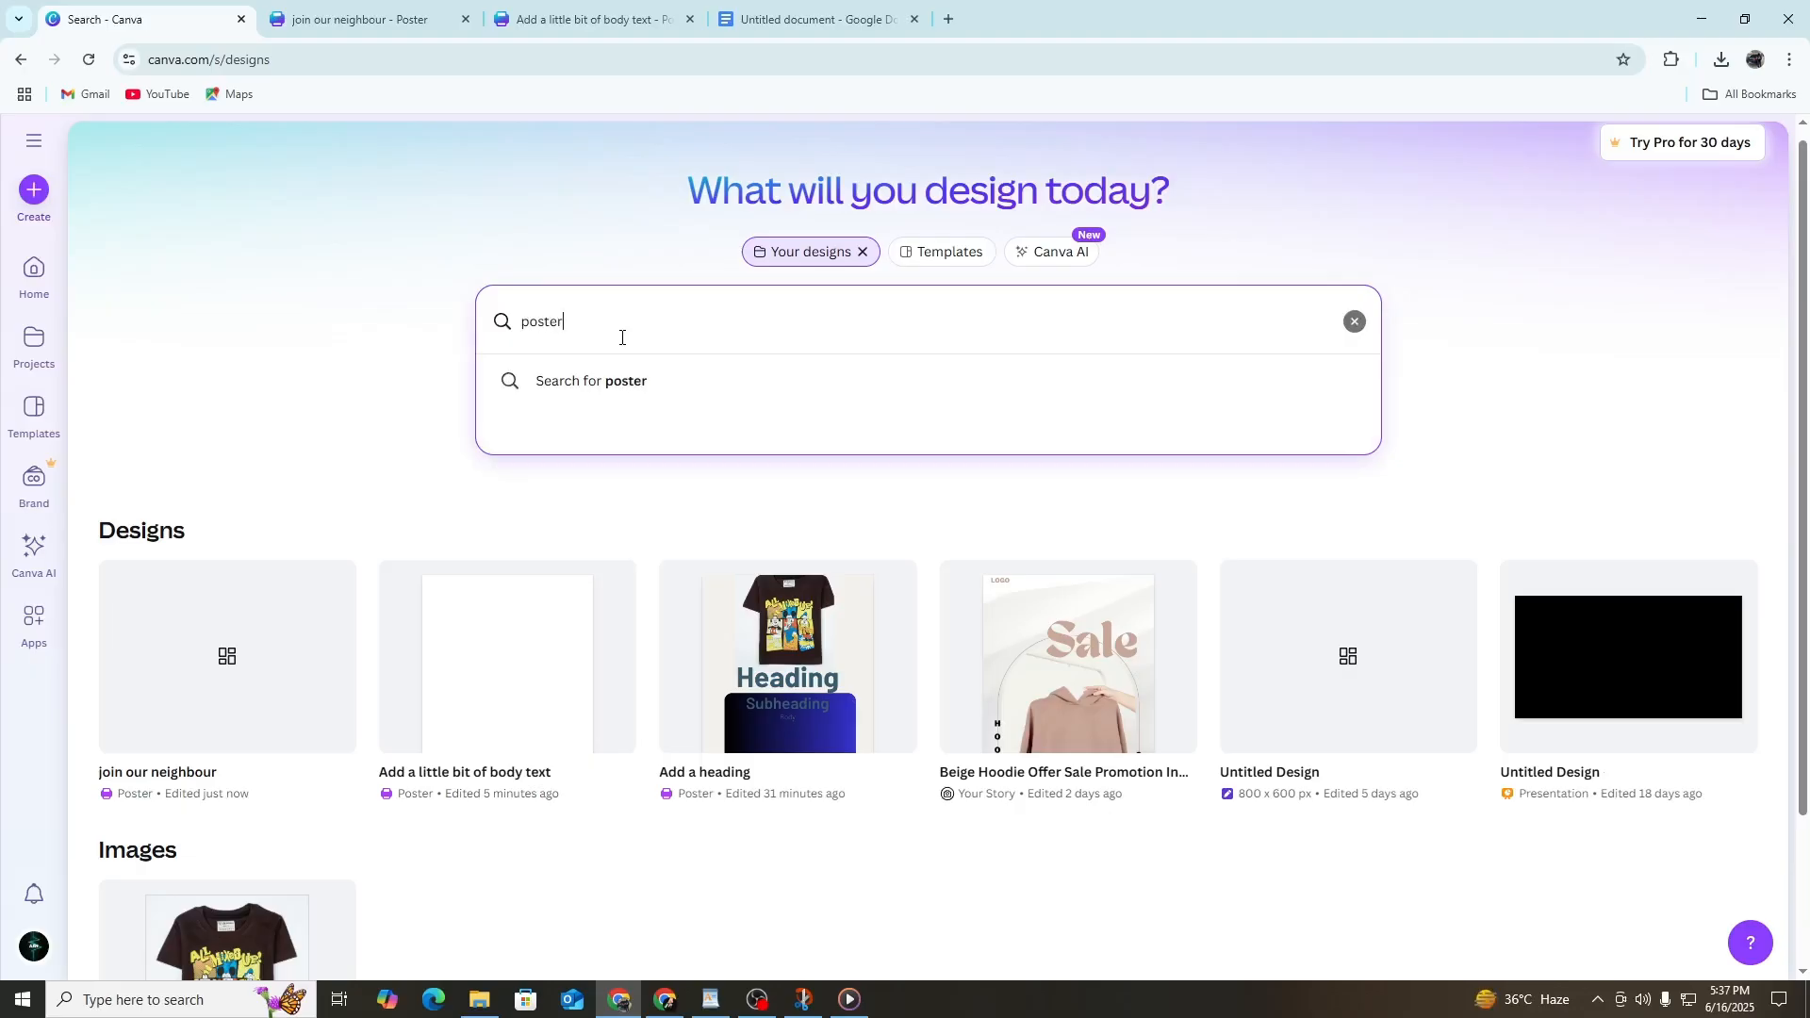
{"action": "left_click", "coordinate": [588, 403]}
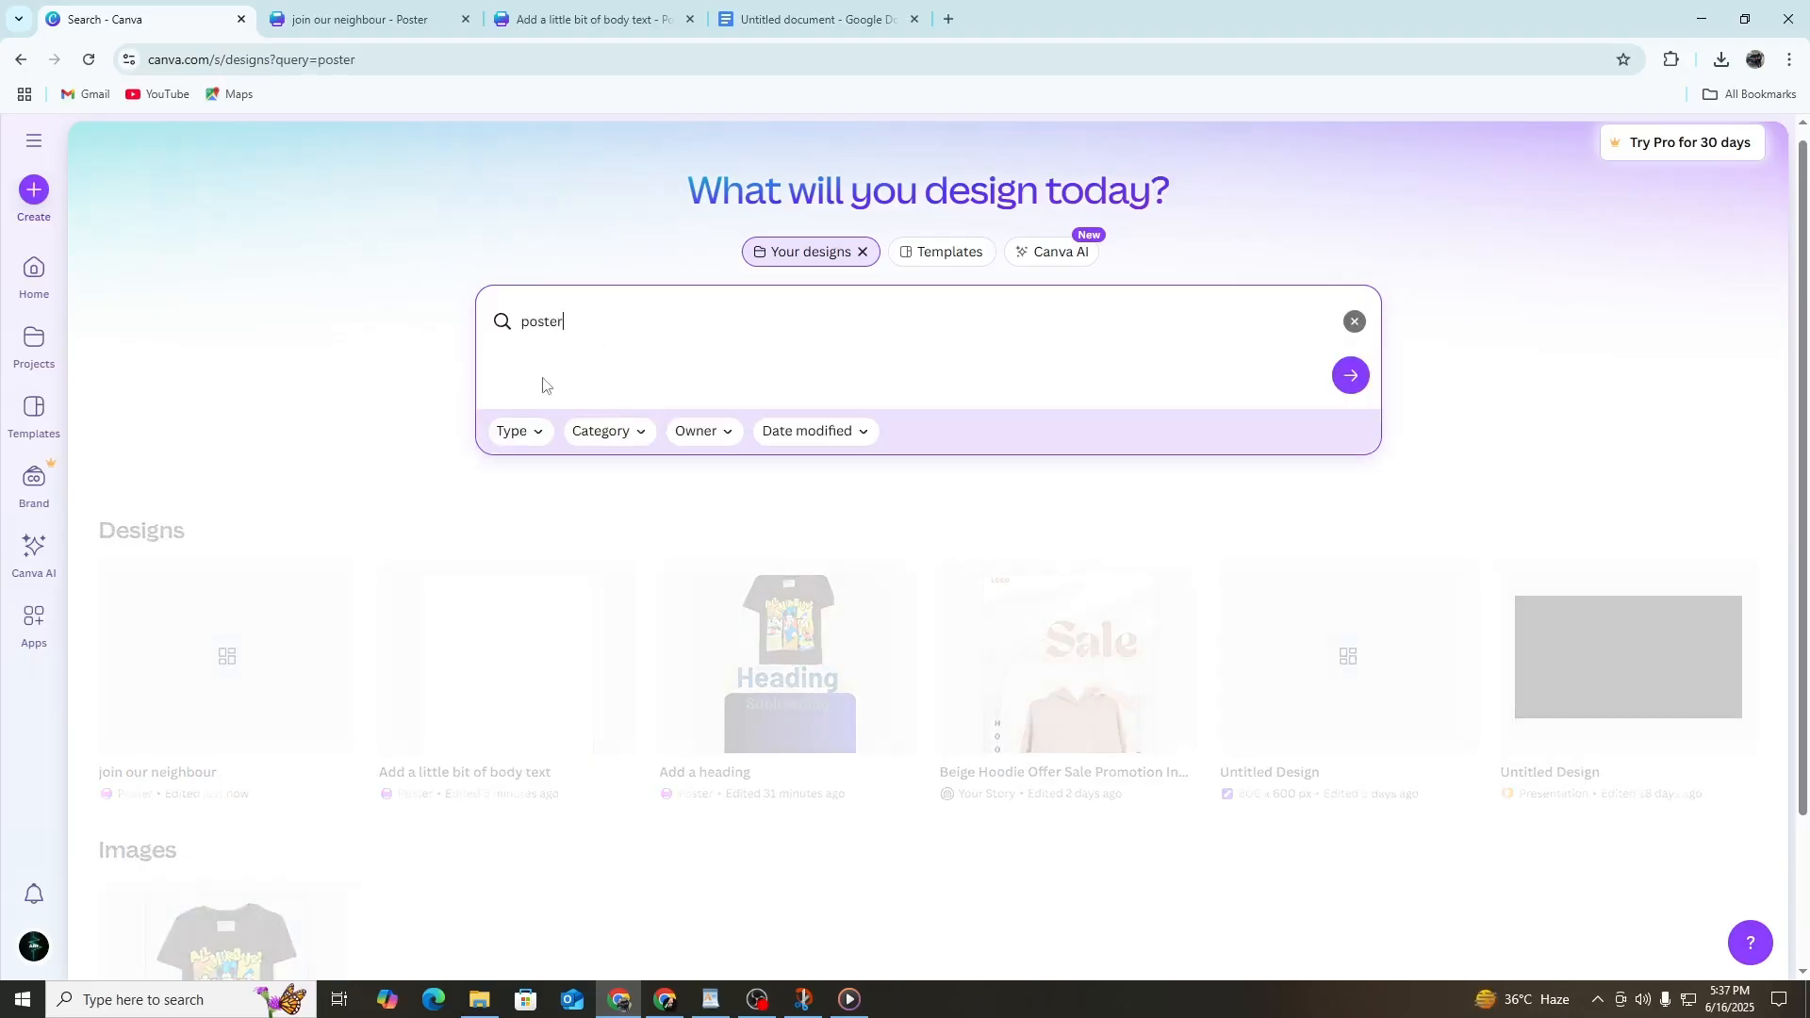
{"action": "left_click", "coordinate": [574, 336]}
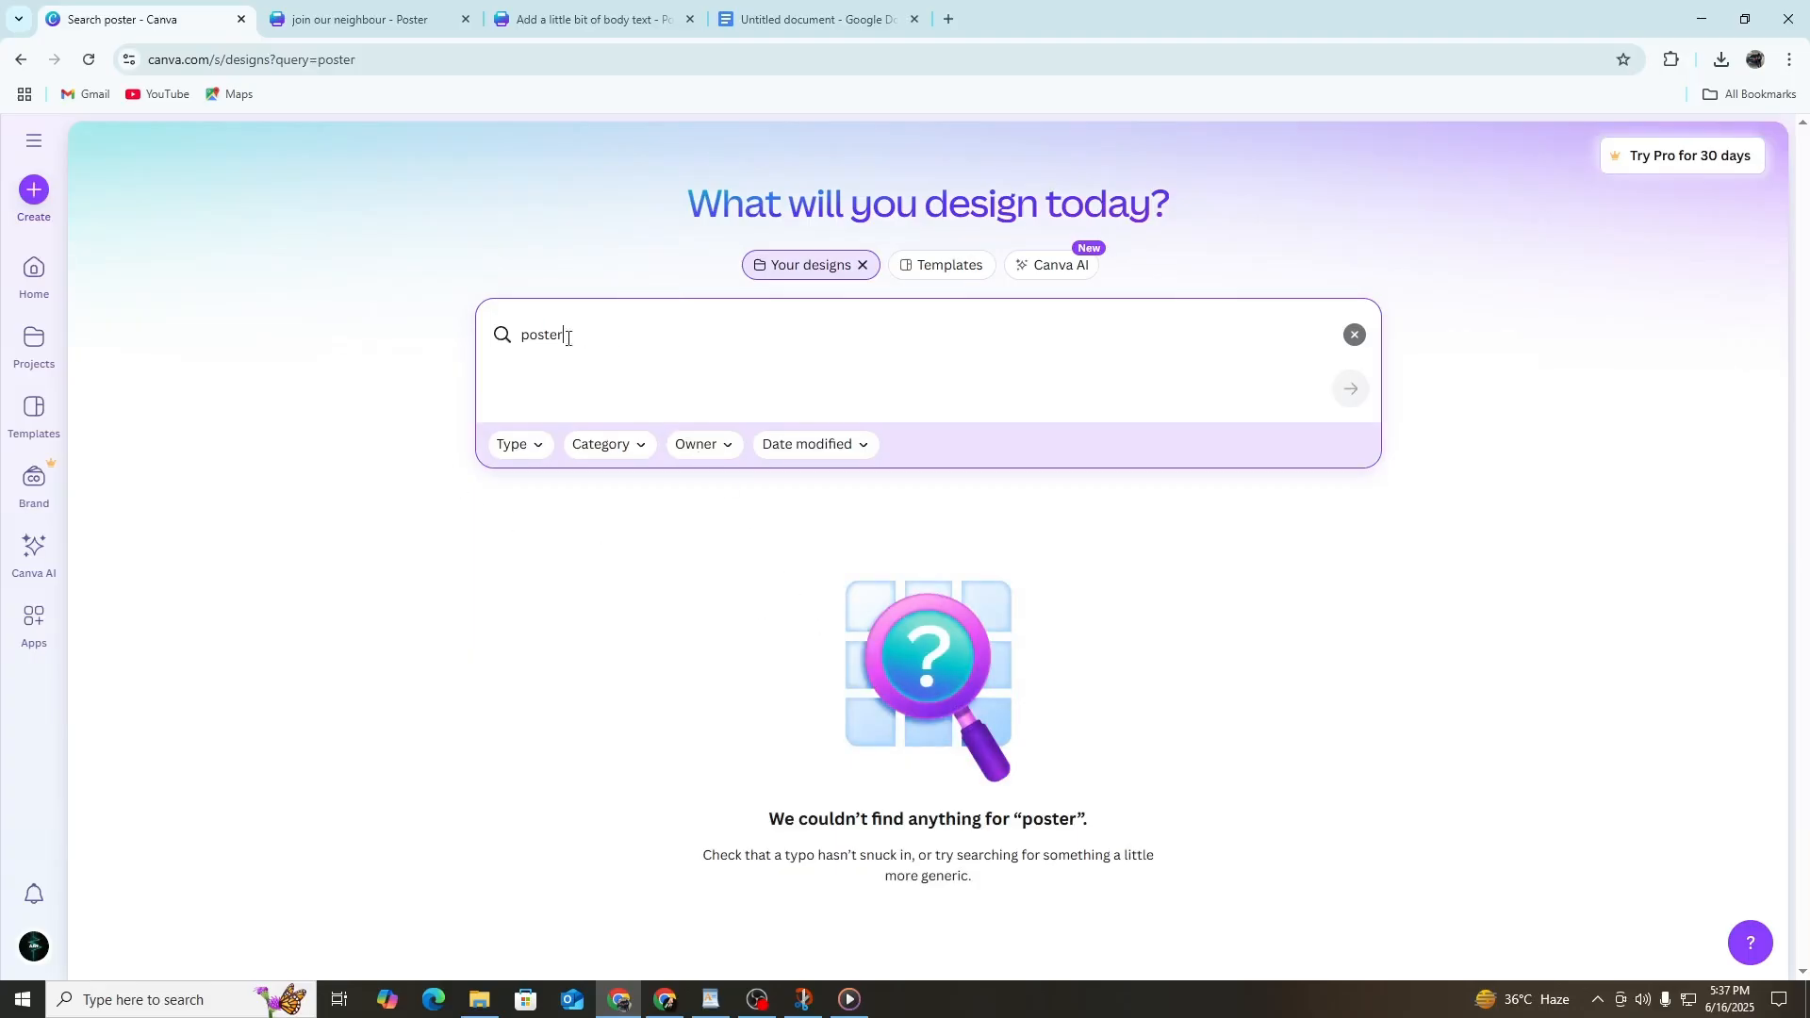
{"action": "left_click_drag", "start_coordinate": [573, 336], "coordinate": [499, 330]}
{"action": "key", "text": "BackSpace"}
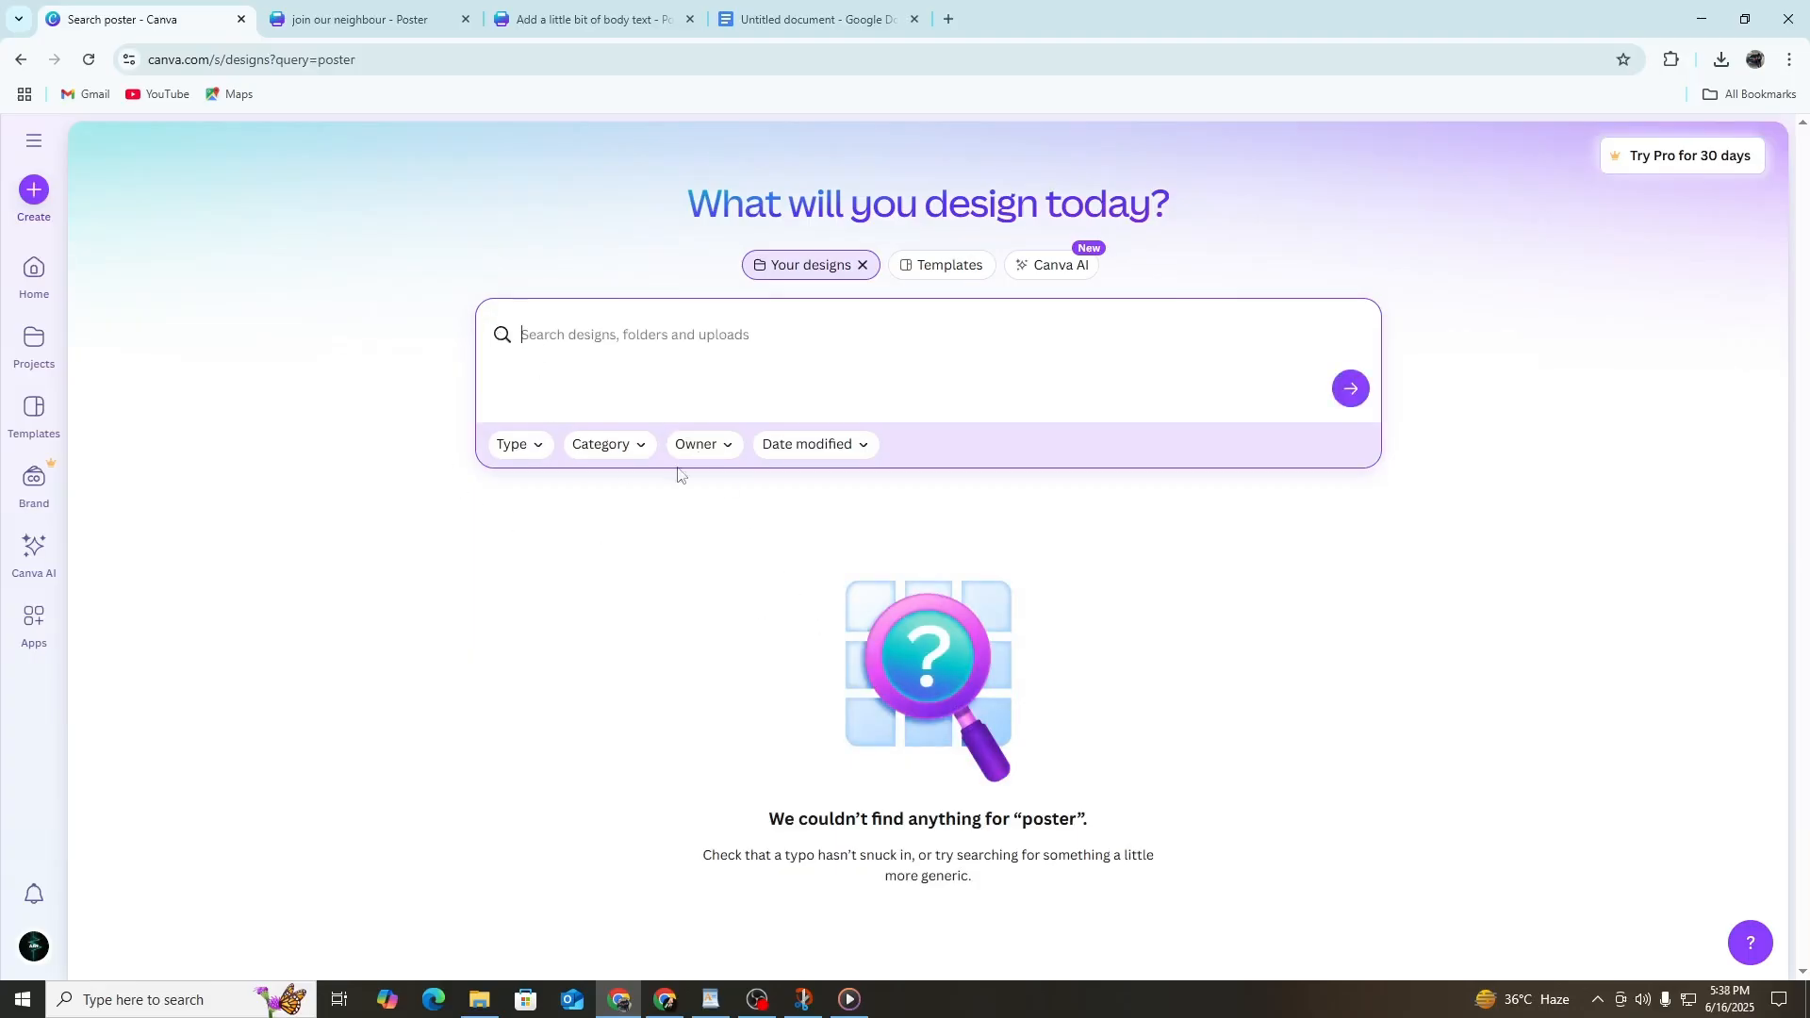
Step: Create a new blank design in the Poster (Portrait A2) format
{"action": "left_click", "coordinate": [926, 266]}
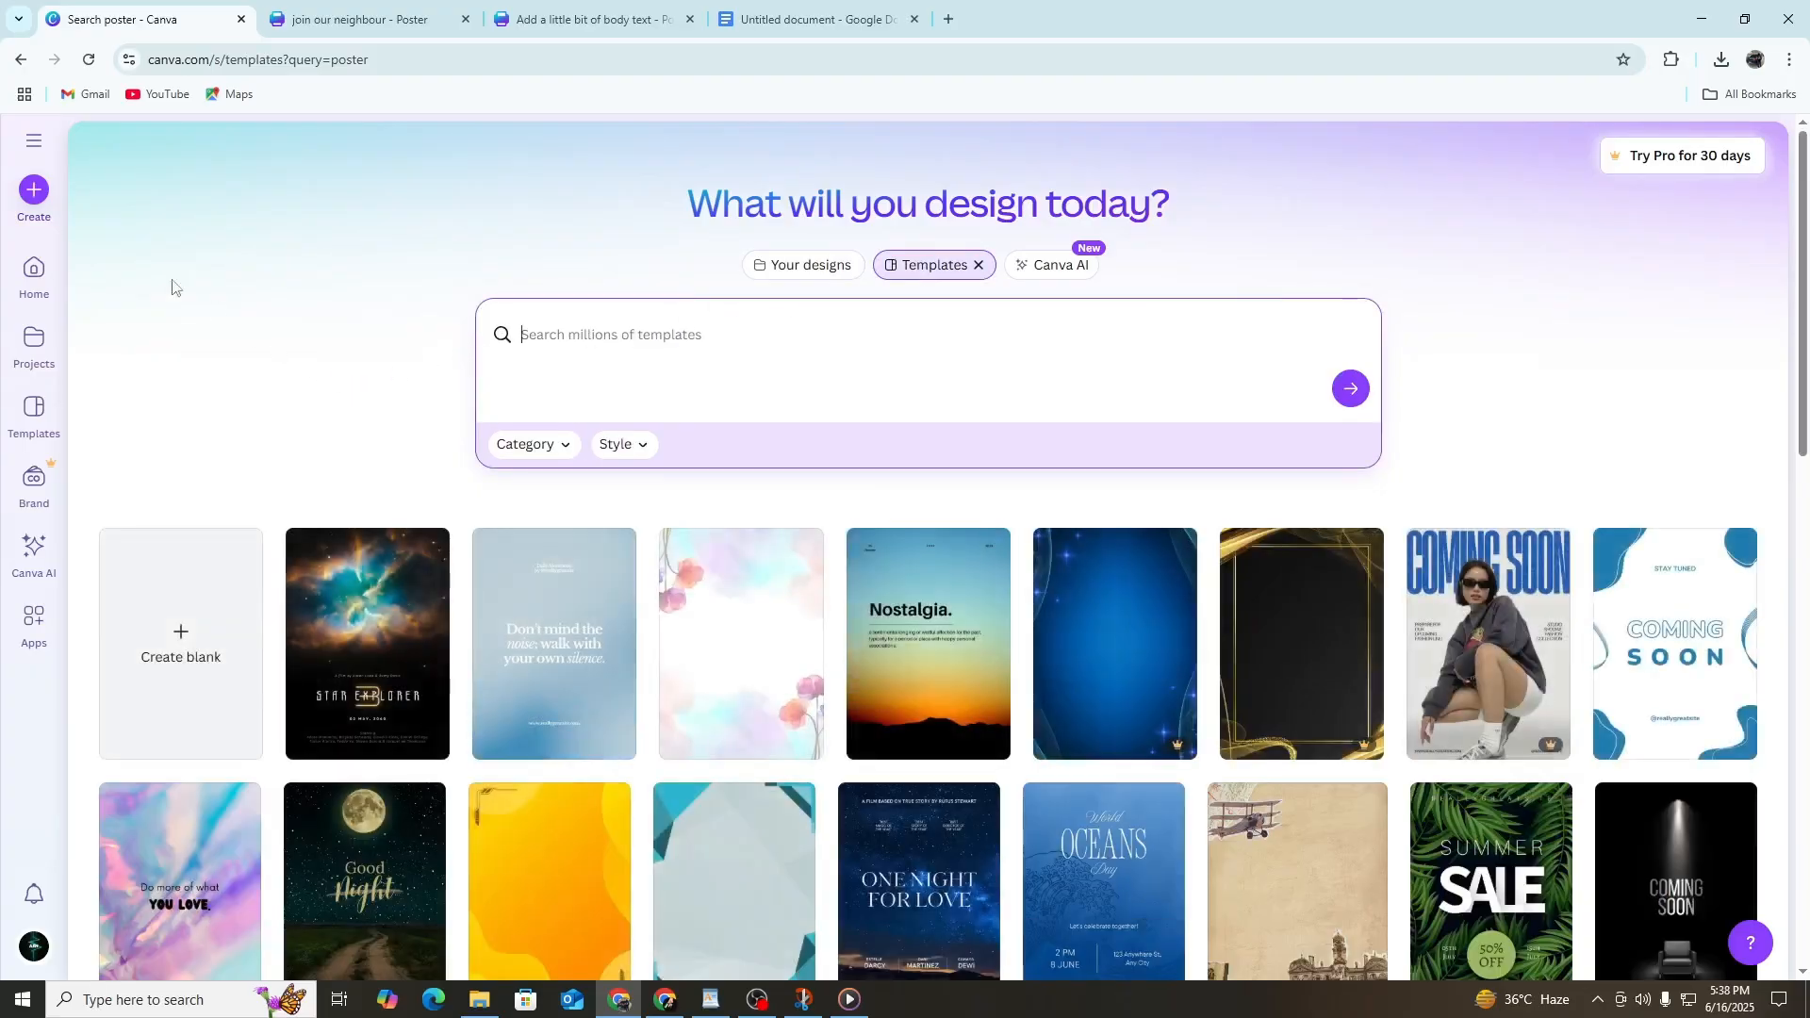
{"action": "left_click", "coordinate": [33, 193]}
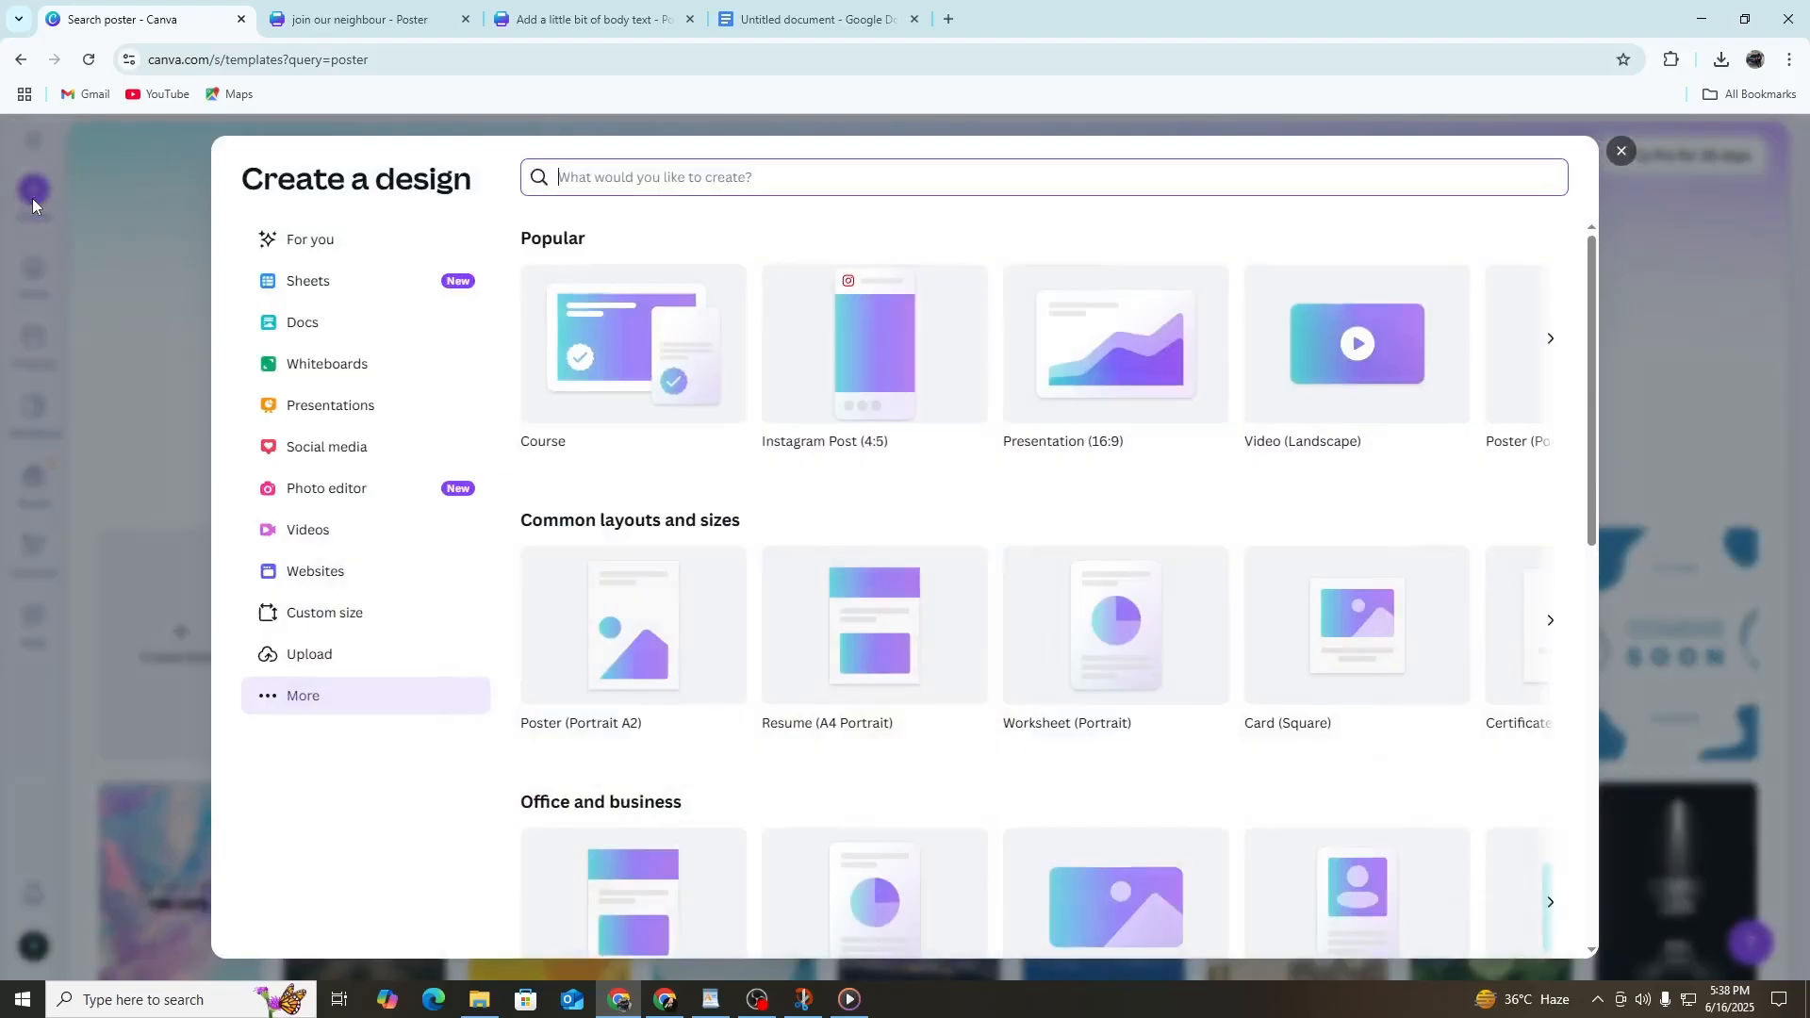
{"action": "left_click", "coordinate": [630, 630]}
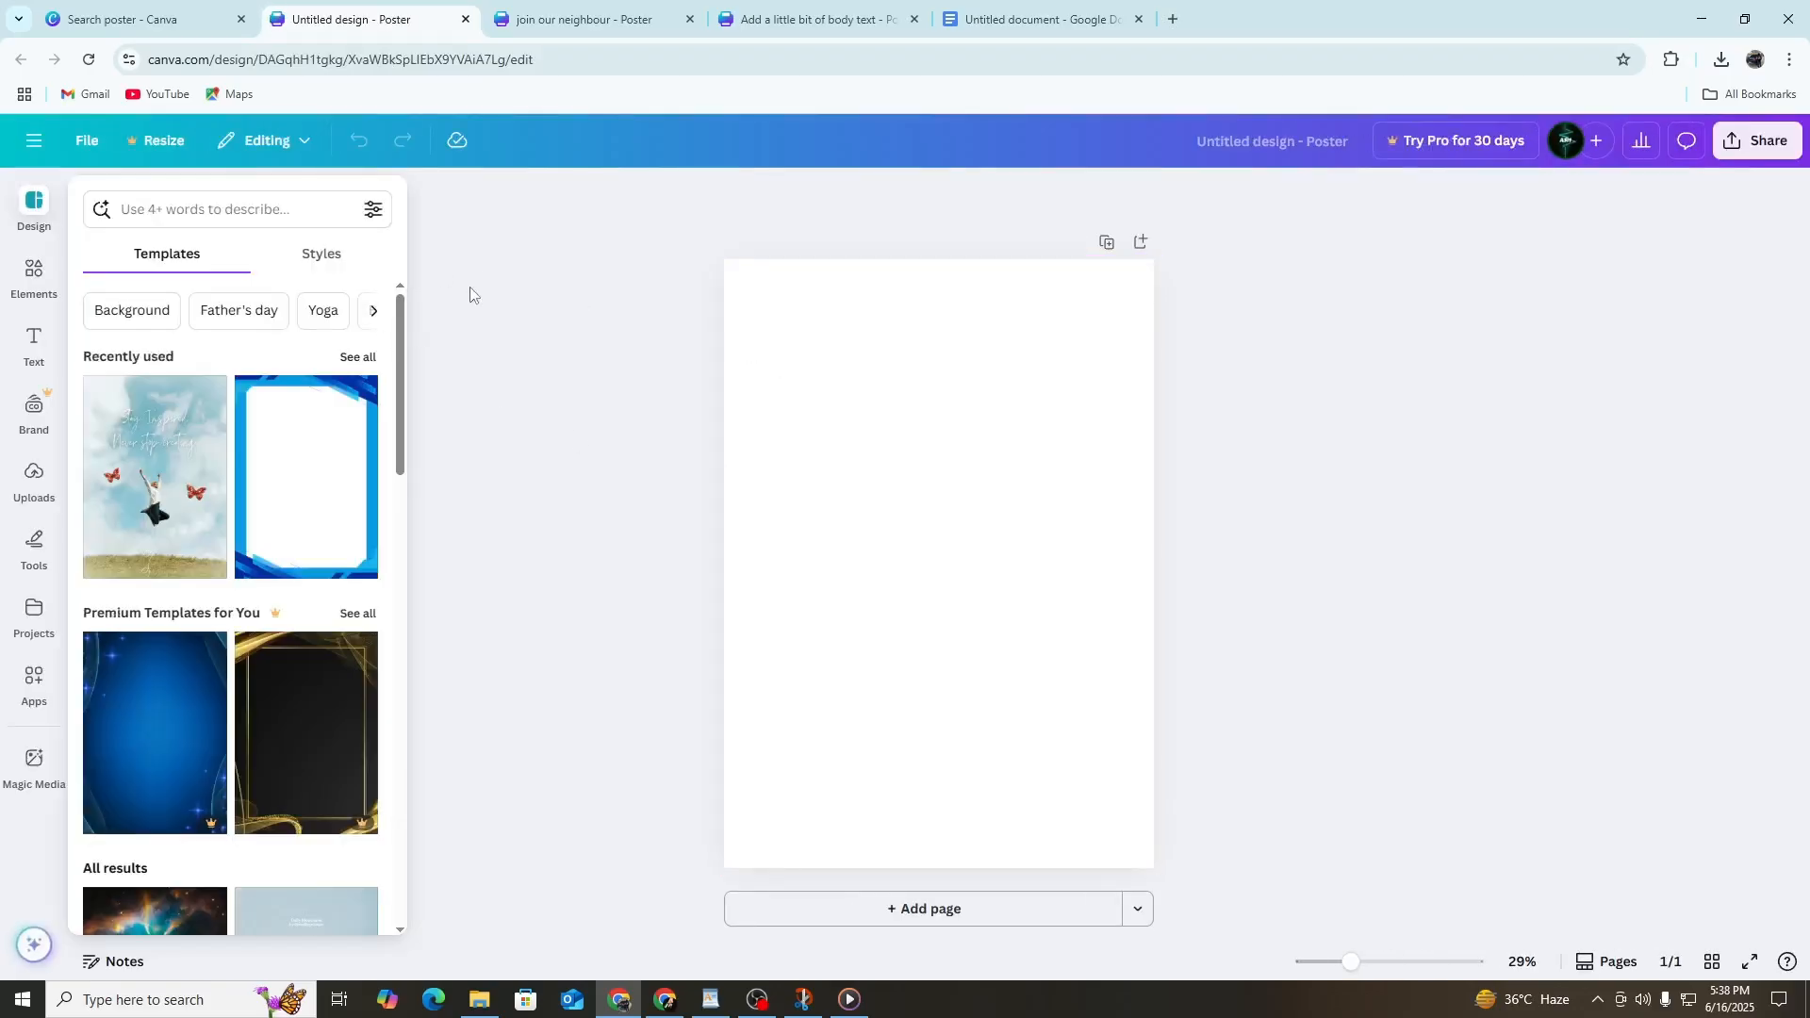
Step: Look through the blank poster's page options, resize options, editing modes and list of recent designs
{"action": "left_click", "coordinate": [884, 371]}
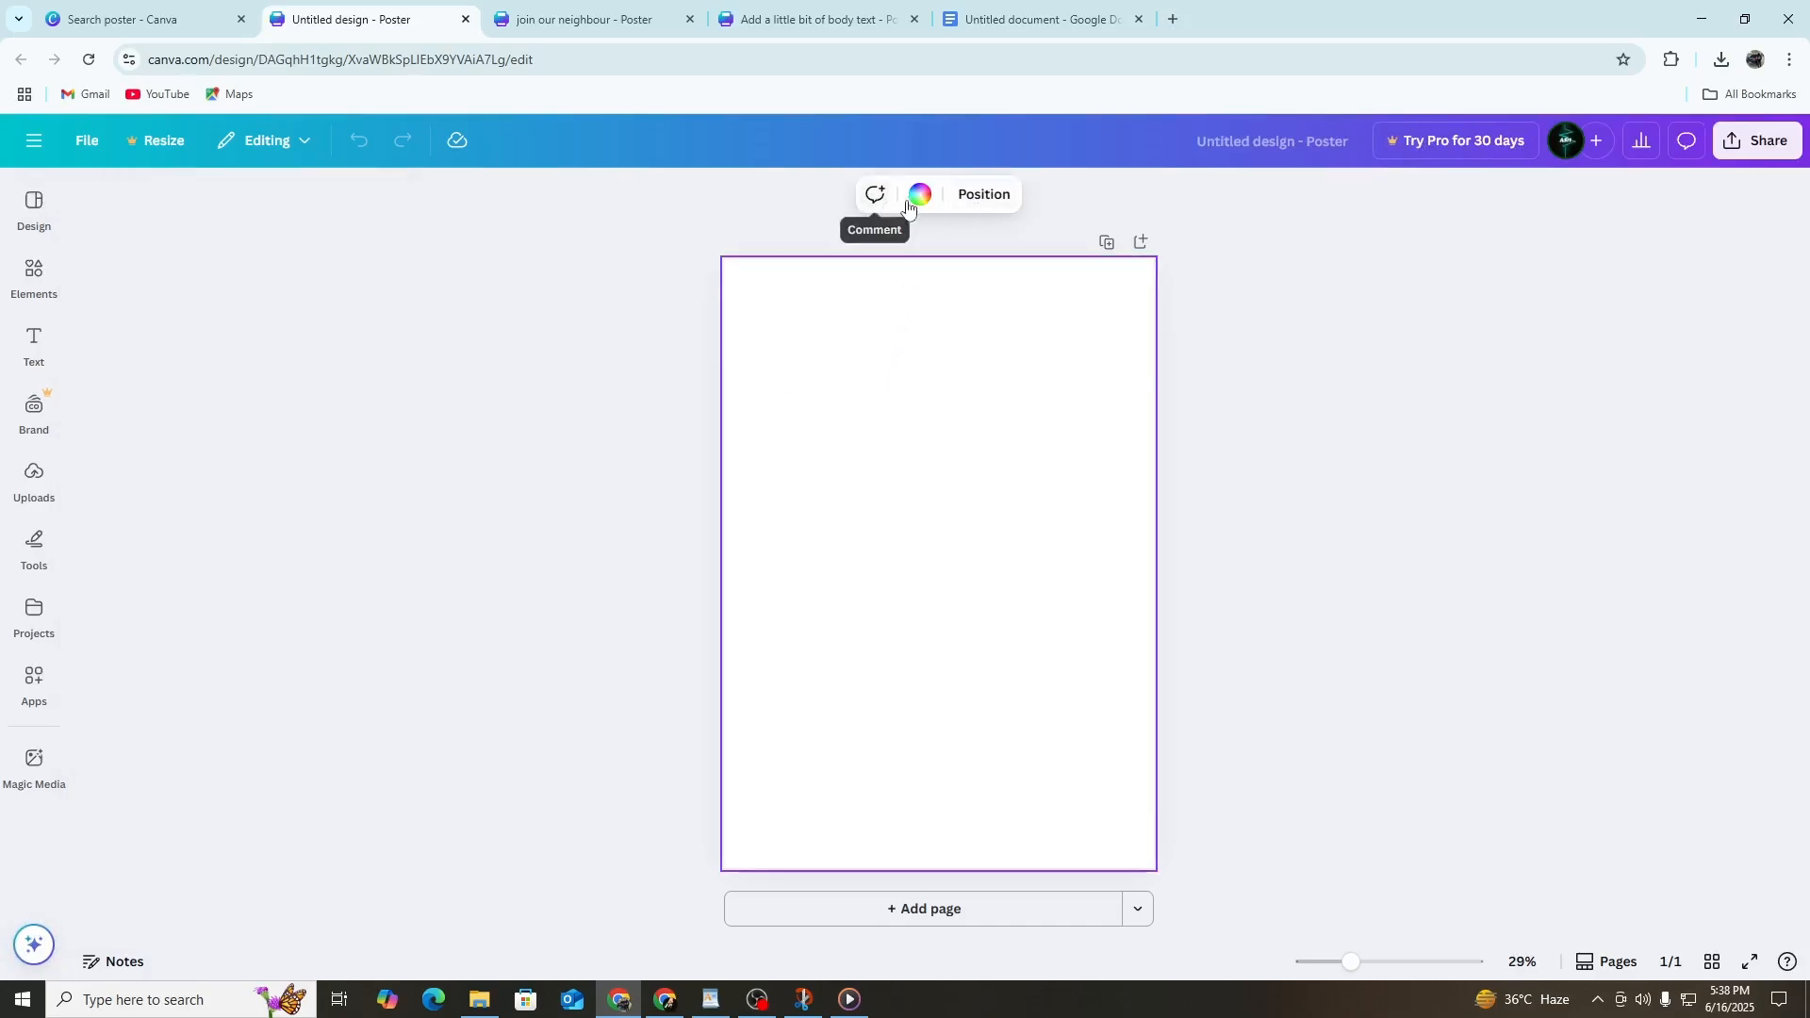
{"action": "left_click", "coordinate": [529, 424]}
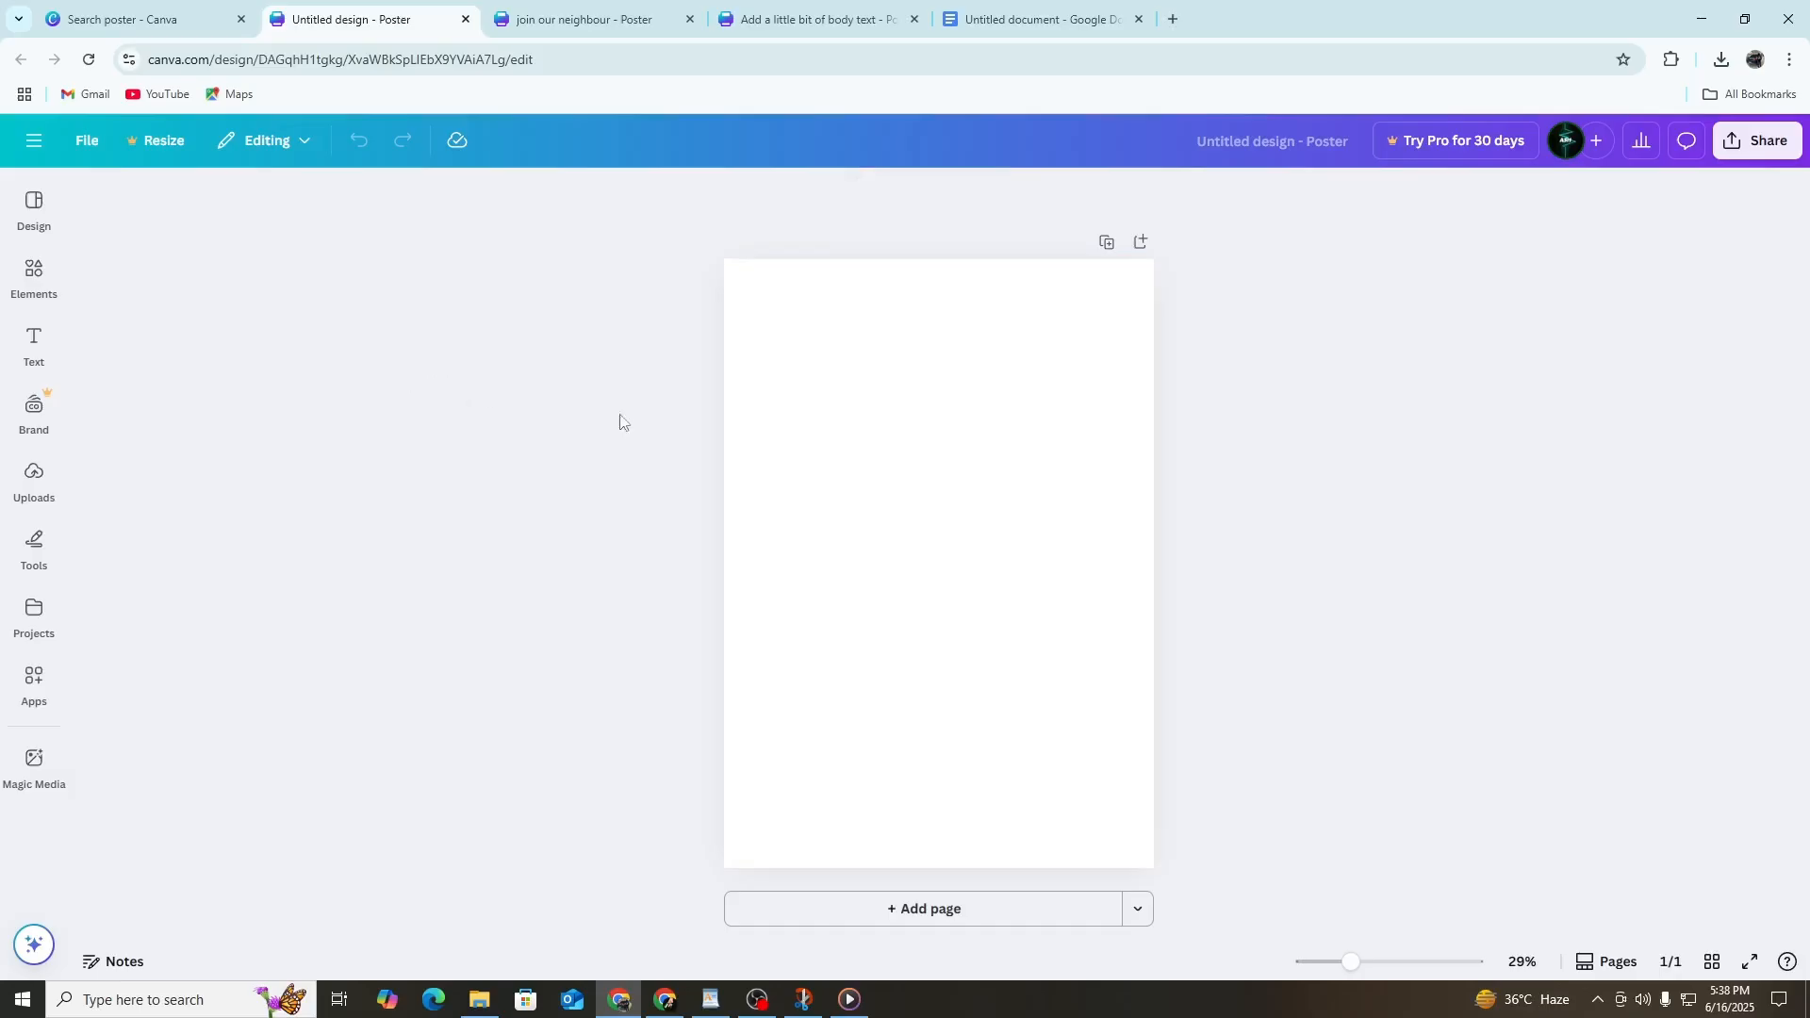
{"action": "left_click", "coordinate": [153, 143]}
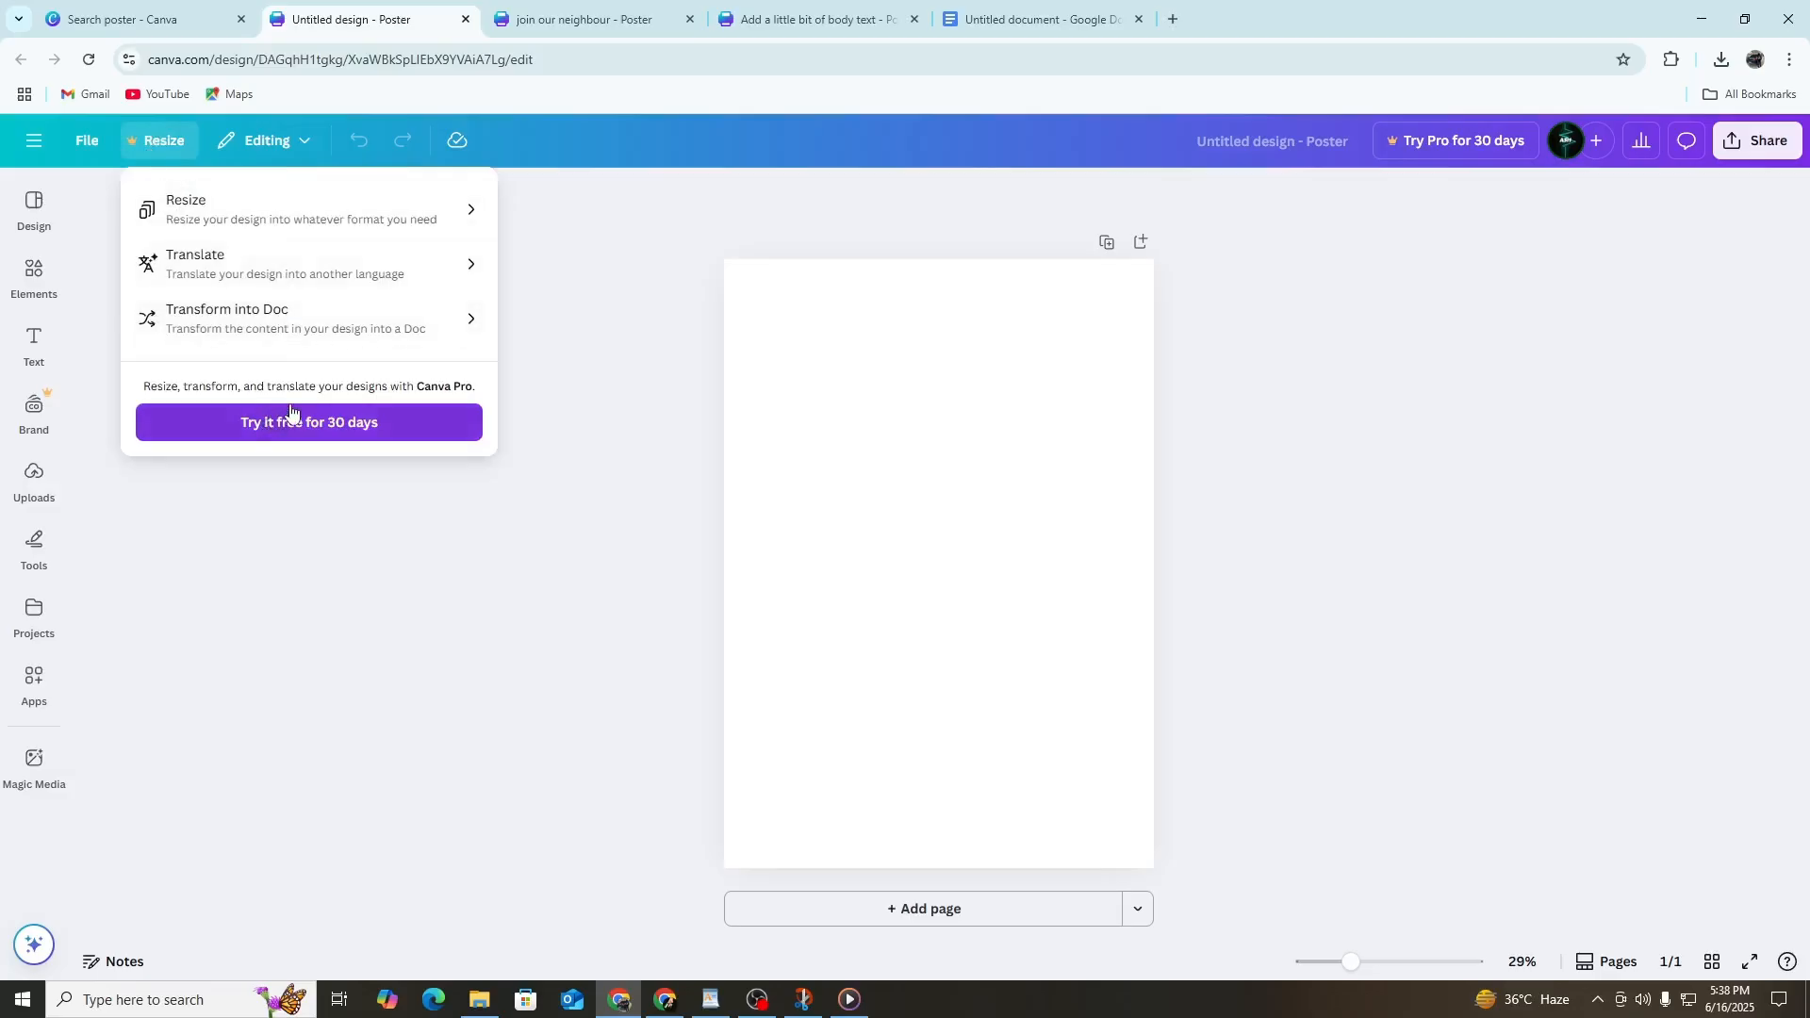
{"action": "left_click", "coordinate": [545, 286]}
{"action": "left_click", "coordinate": [313, 141]}
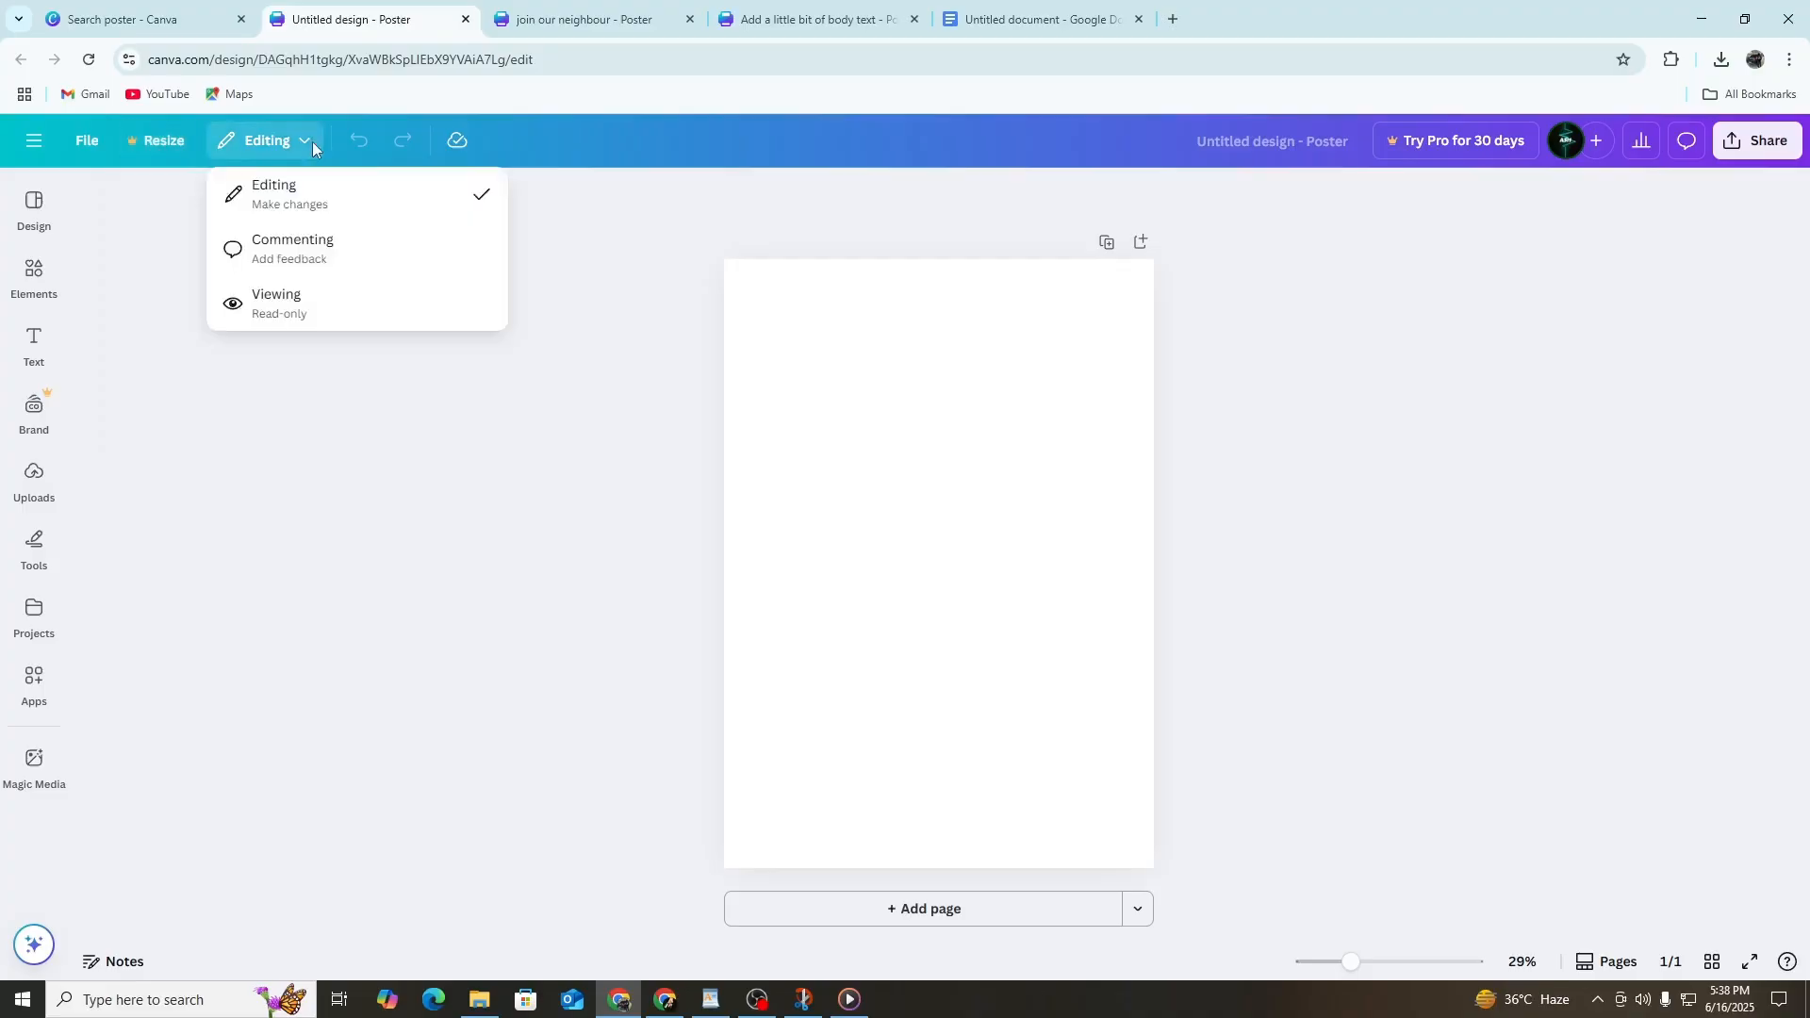
{"action": "left_click", "coordinate": [358, 374]}
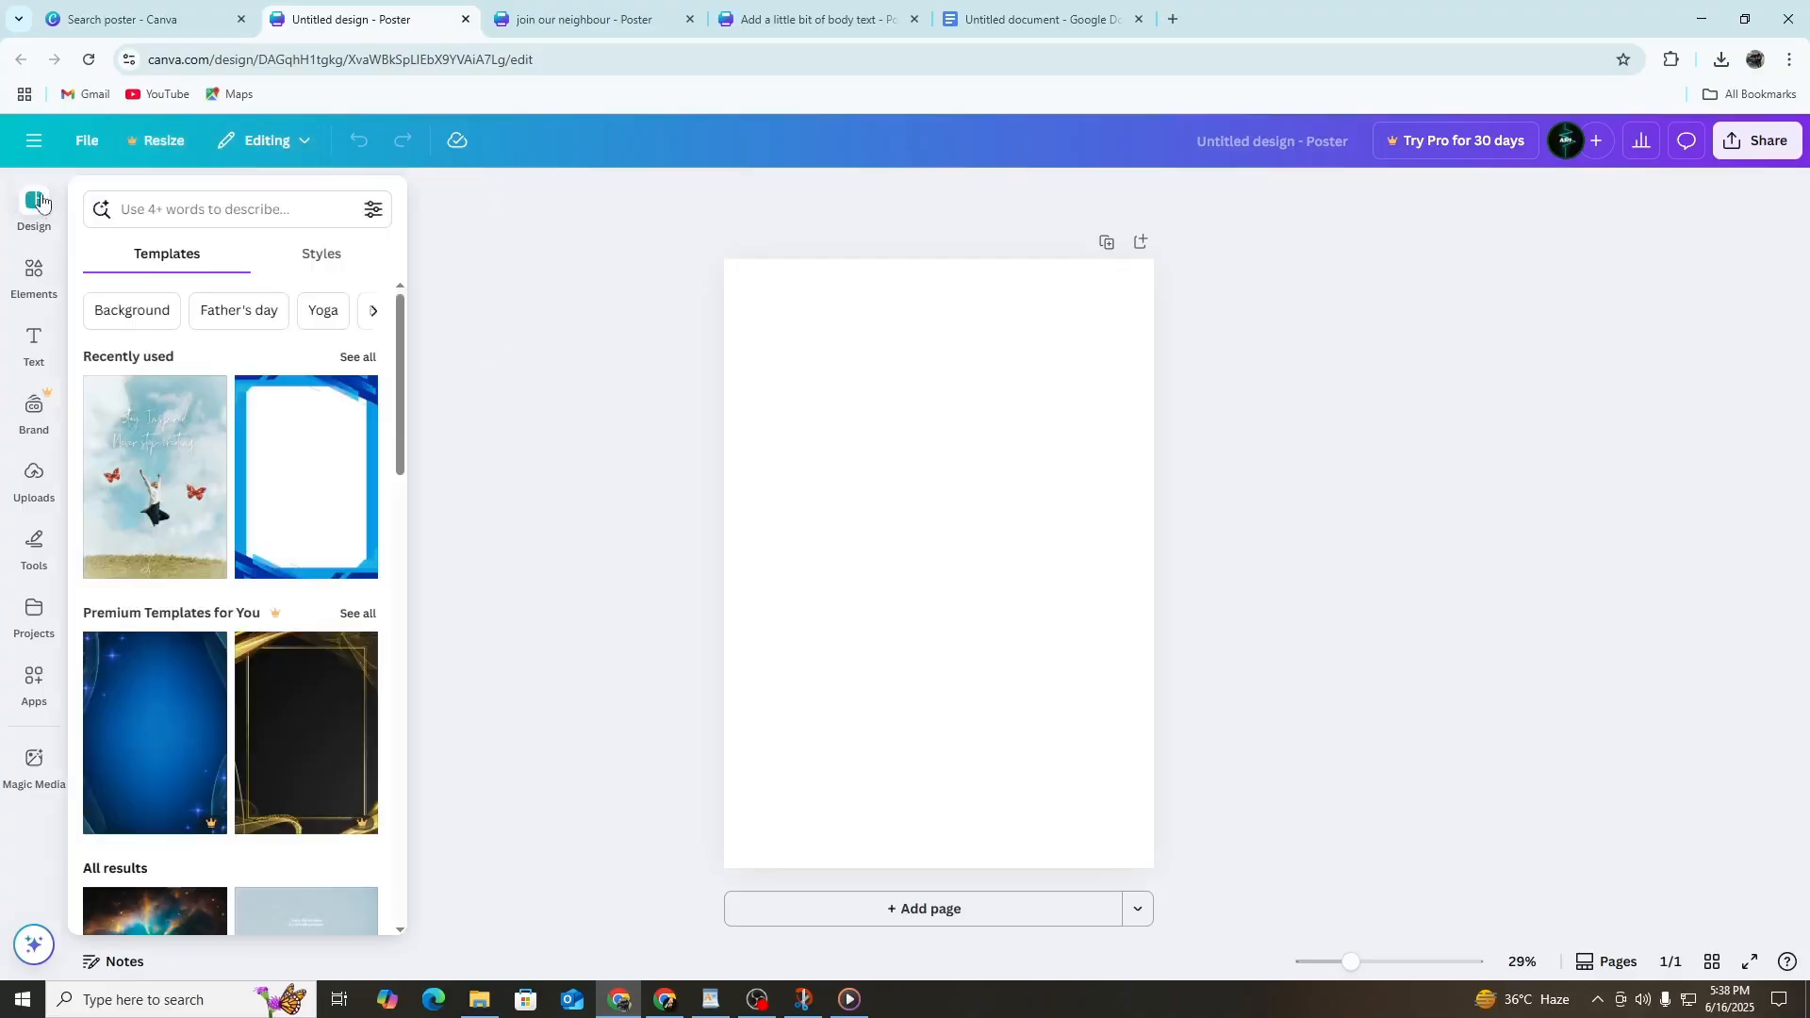
{"action": "left_click", "coordinate": [35, 144]}
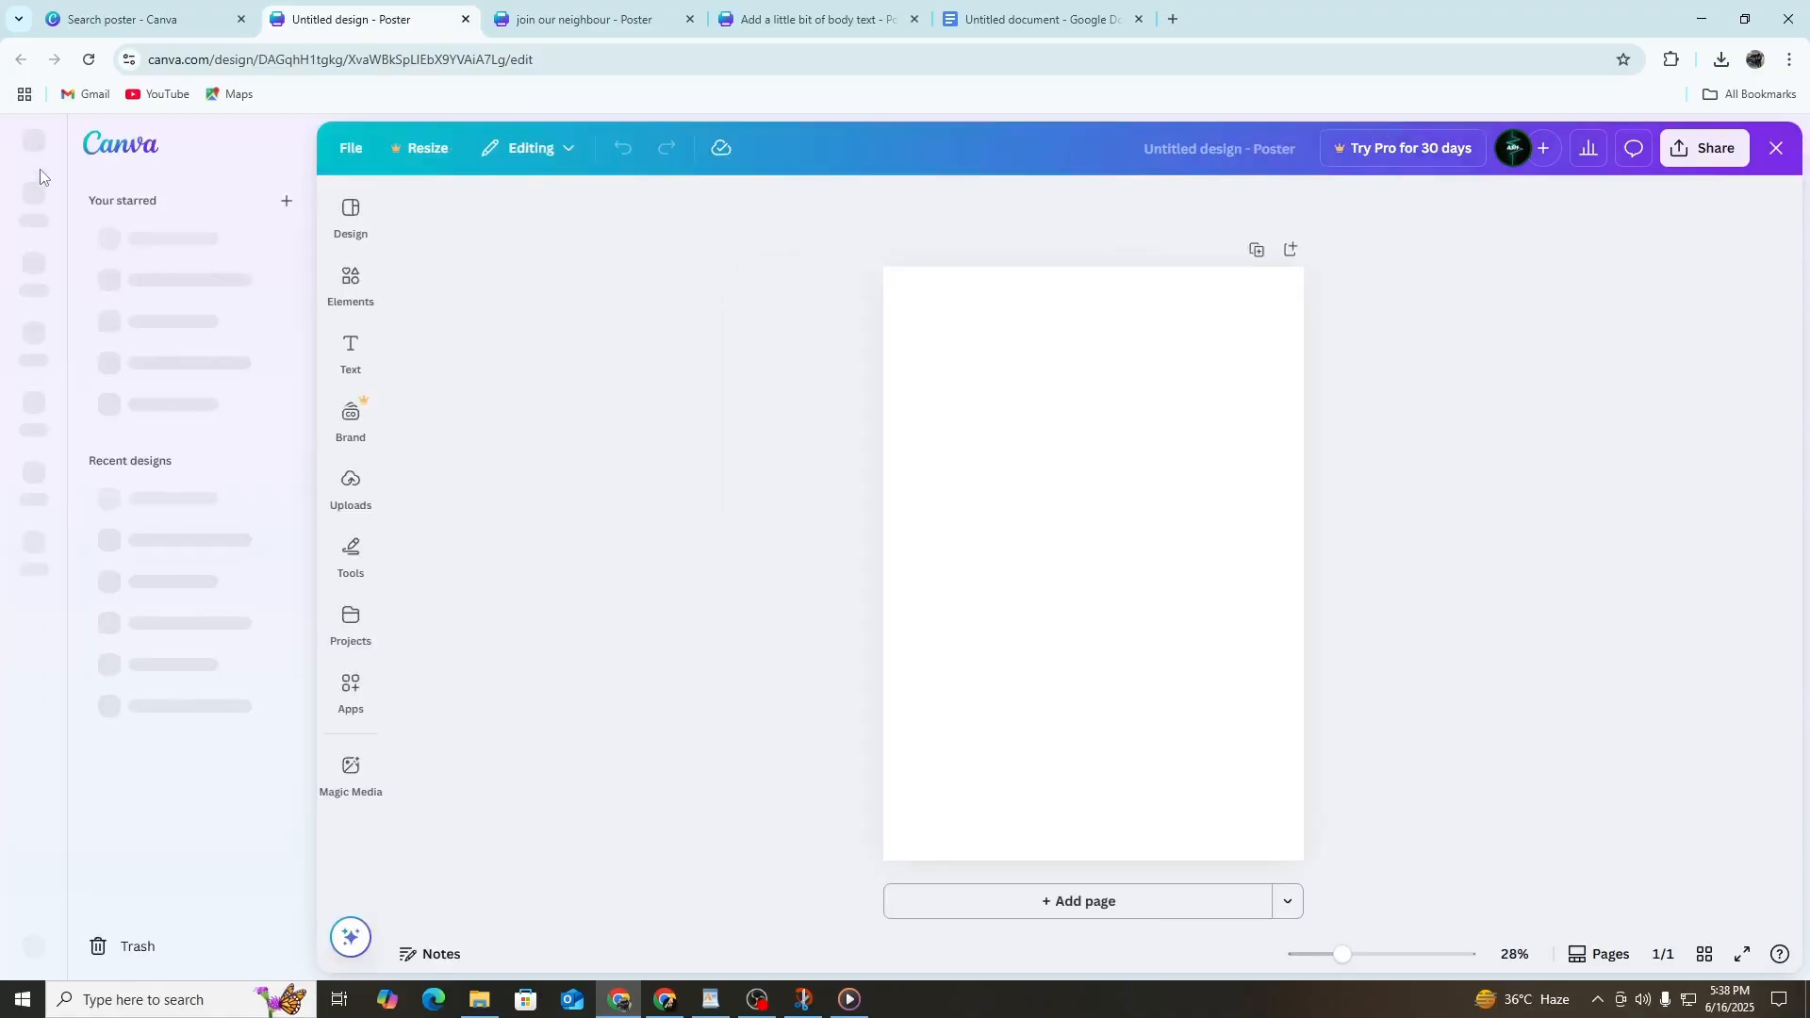
{"action": "left_click", "coordinate": [35, 146]}
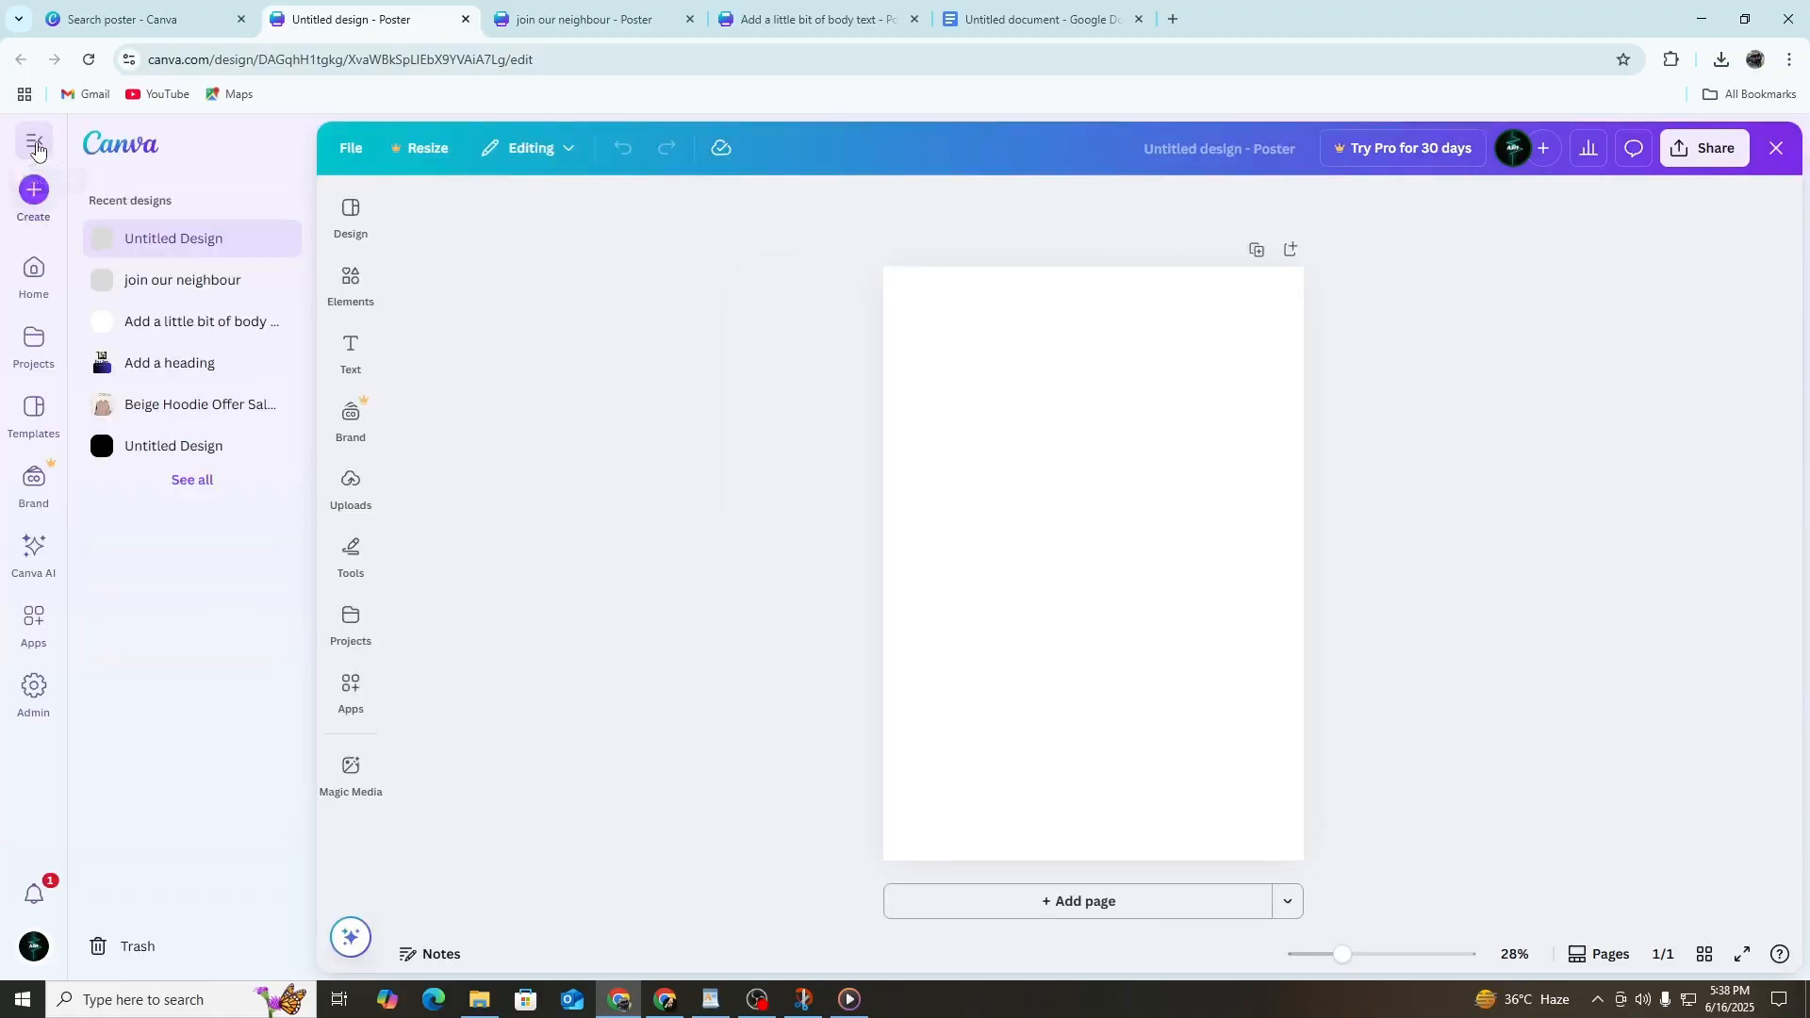
{"action": "left_click", "coordinate": [35, 229]}
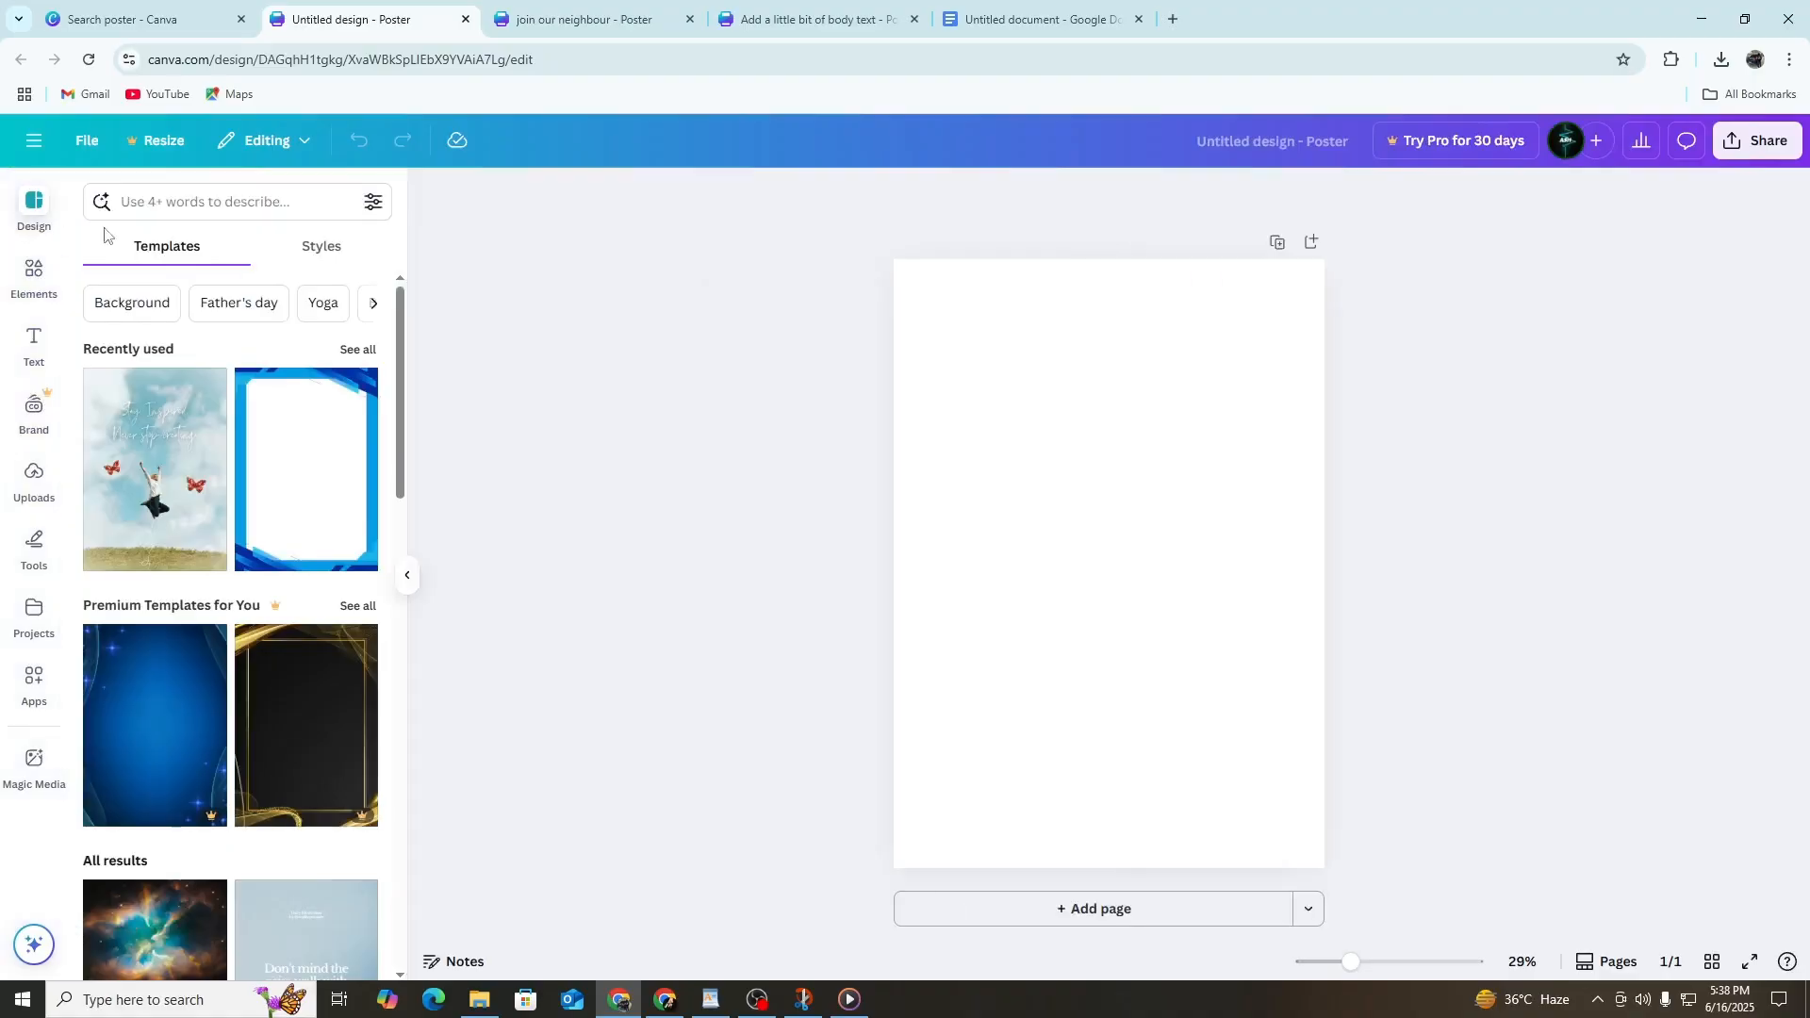
Step: Browse the available design styles, the Background templates and the Simple background templates
{"action": "left_click", "coordinate": [325, 257]}
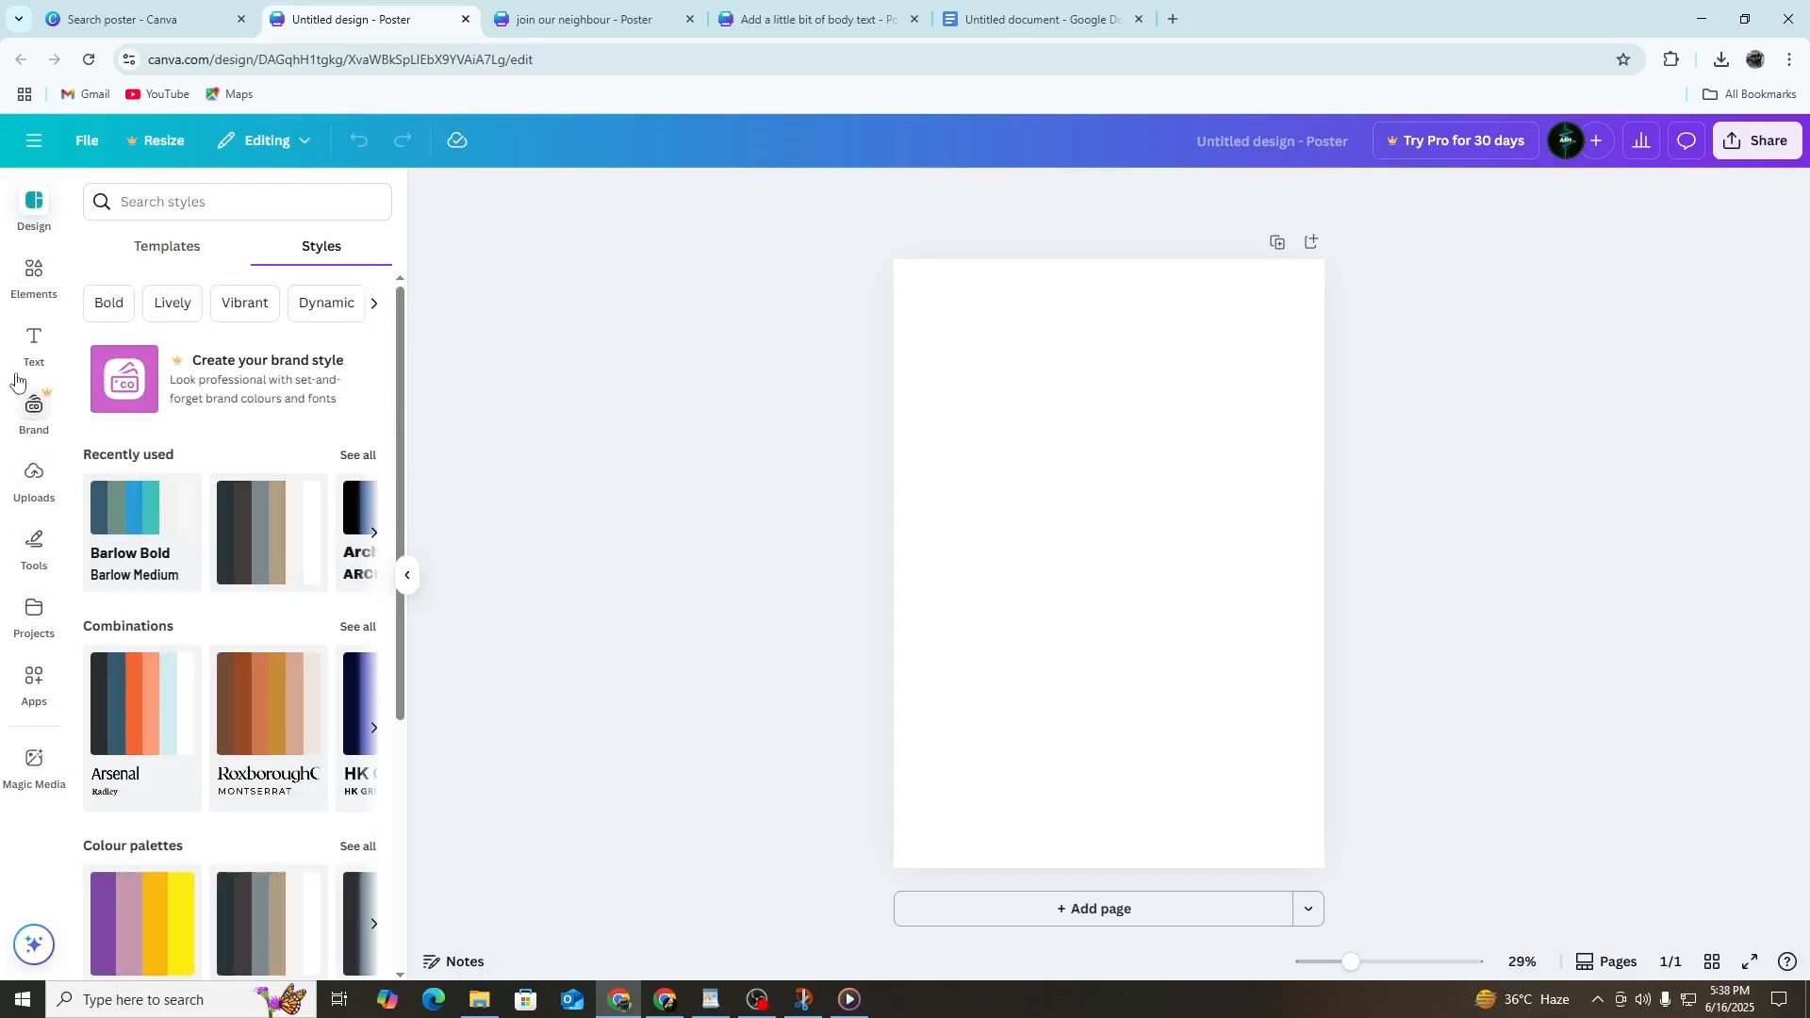
{"action": "left_click", "coordinate": [156, 260]}
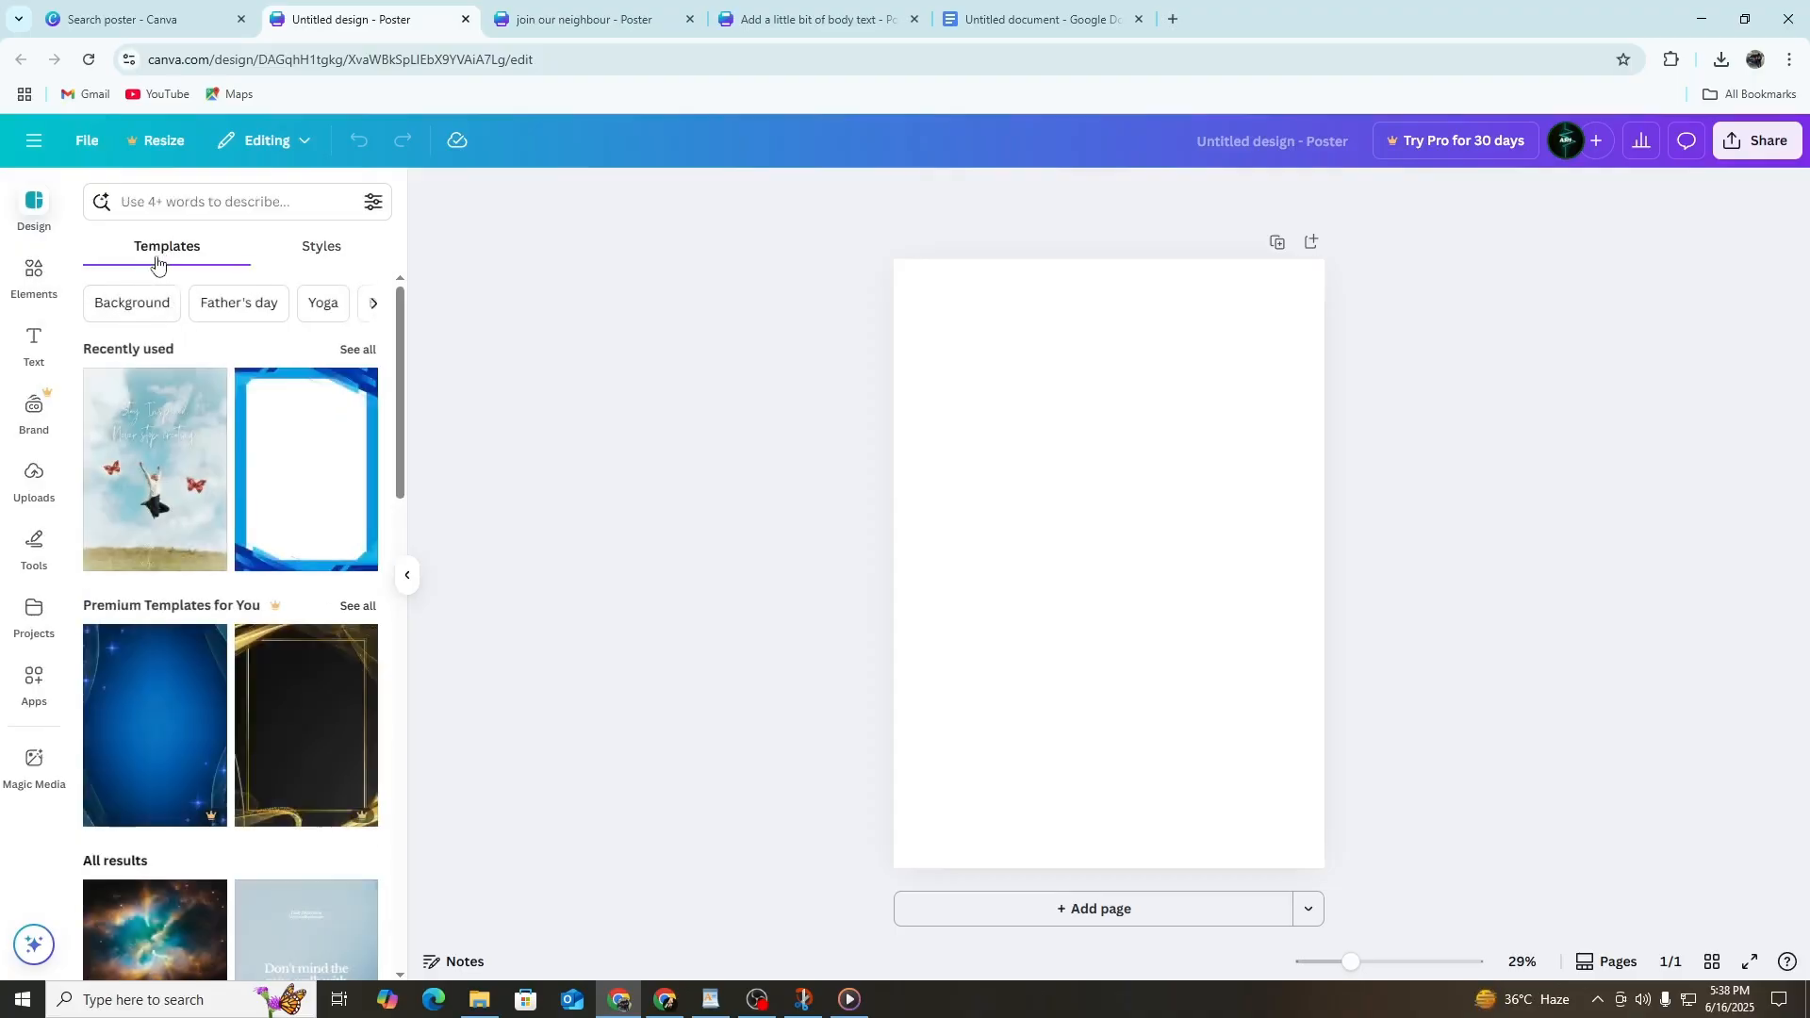
{"action": "left_click", "coordinate": [158, 311]}
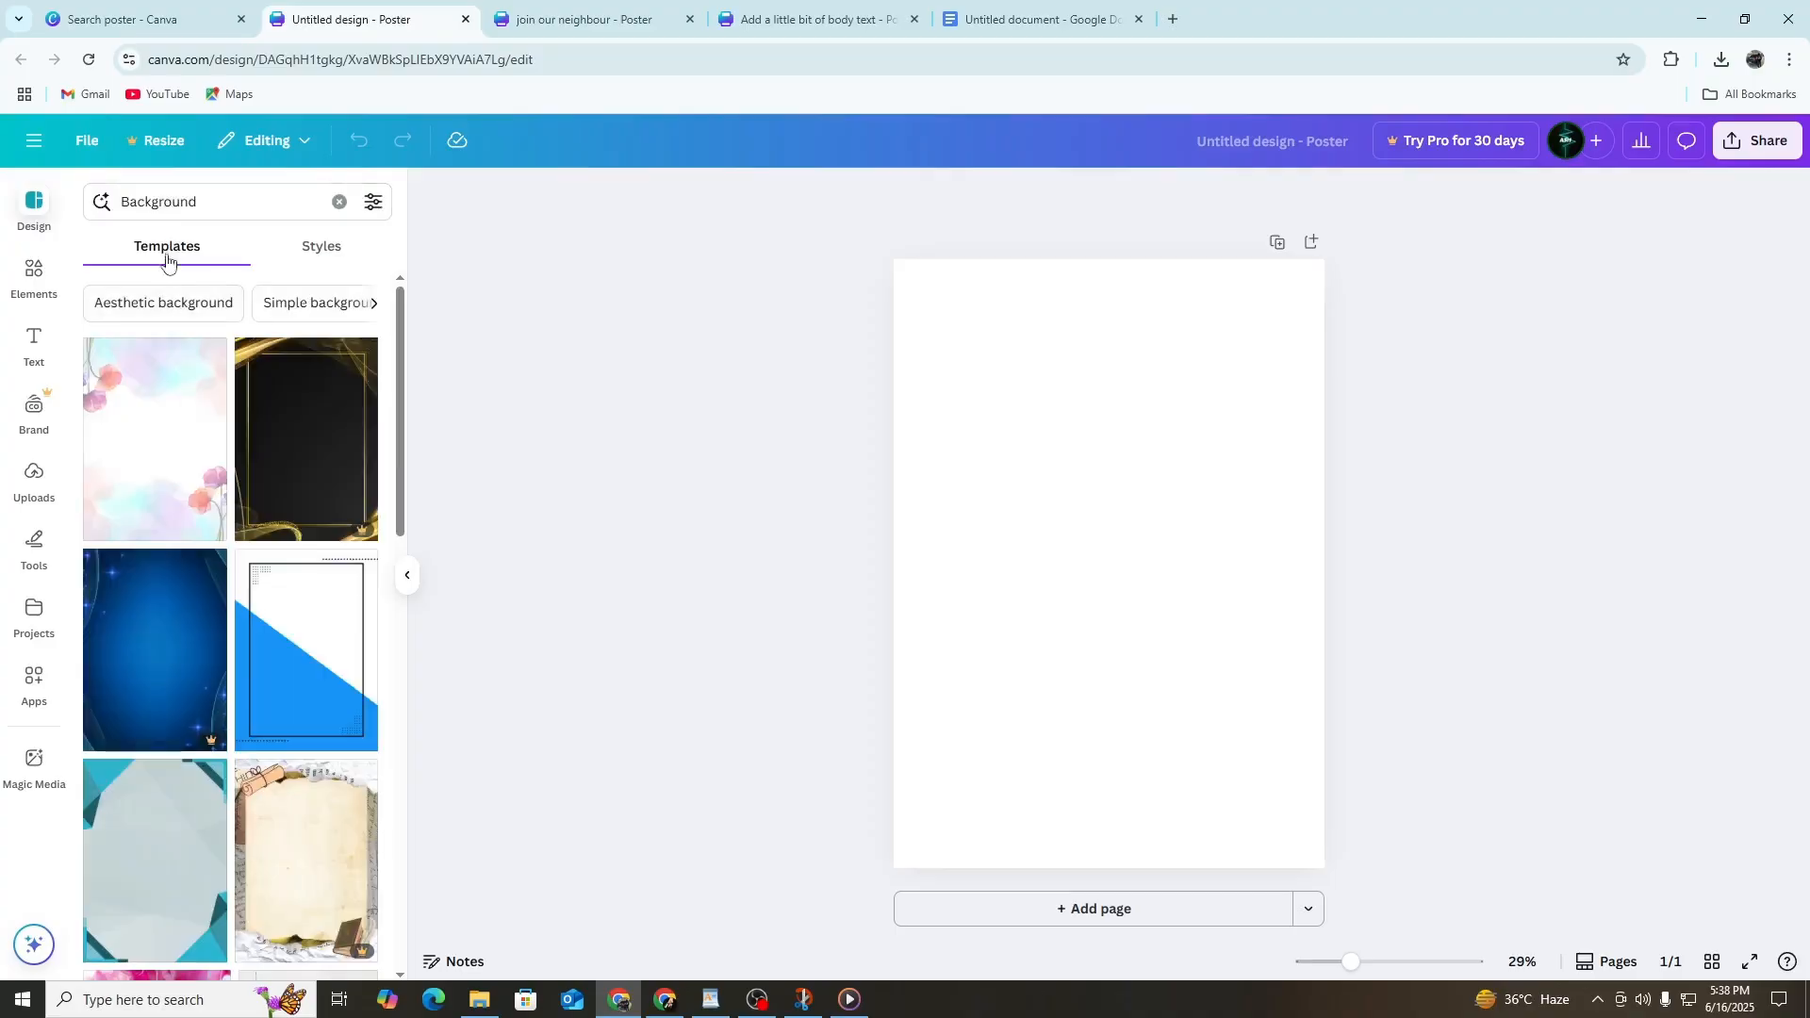
{"action": "scroll", "coordinate": [256, 566], "scroll_direction": "down", "scroll_amount": 2}
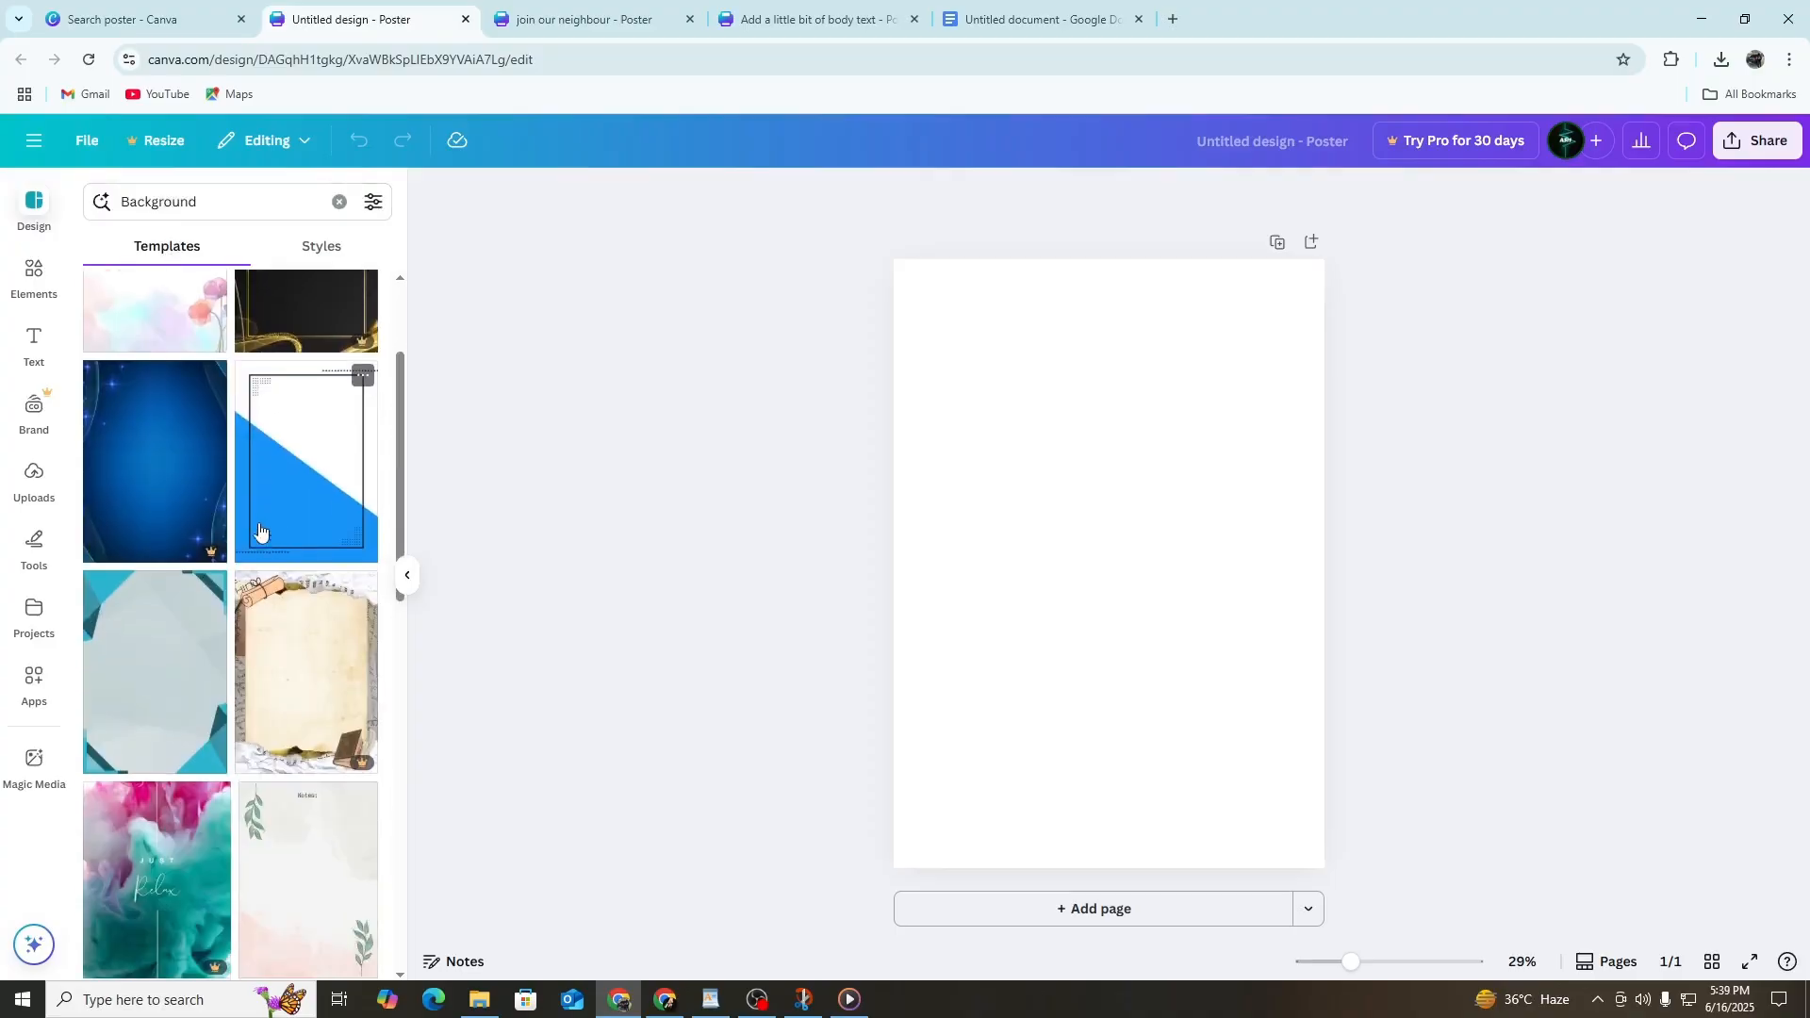
{"action": "scroll", "coordinate": [256, 500], "scroll_direction": "up", "scroll_amount": 2}
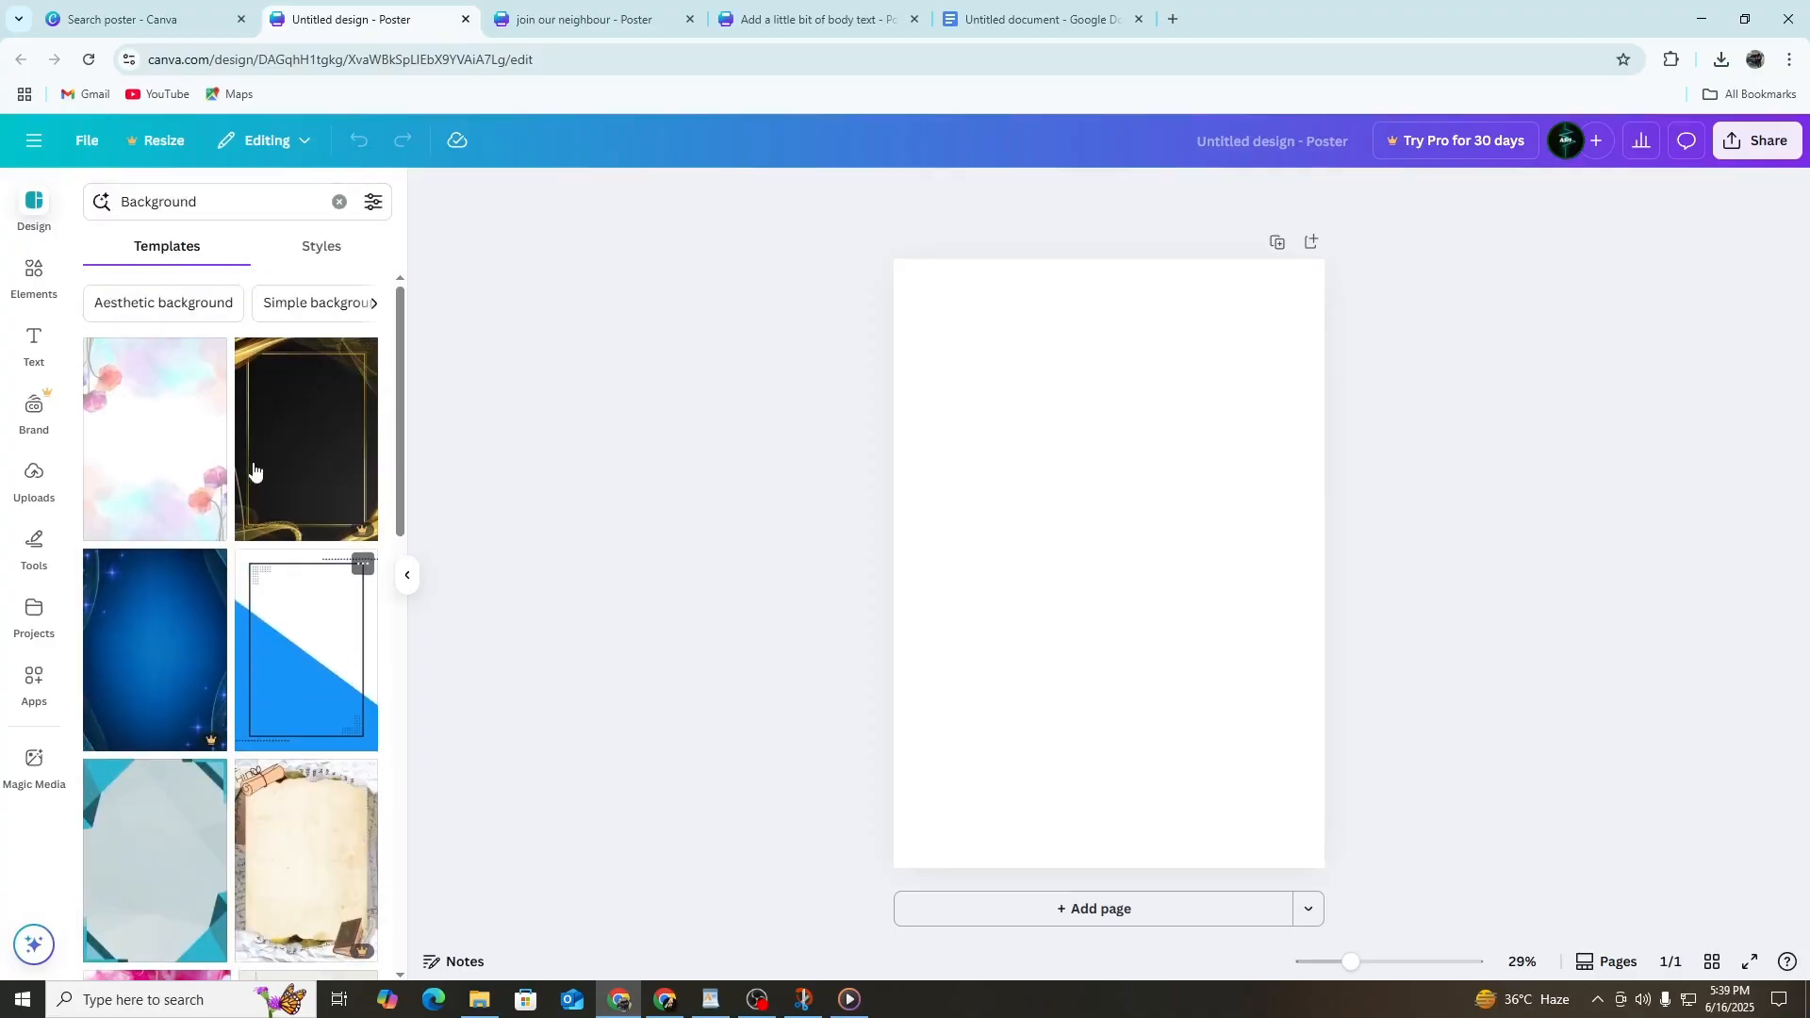
{"action": "left_click", "coordinate": [326, 313]}
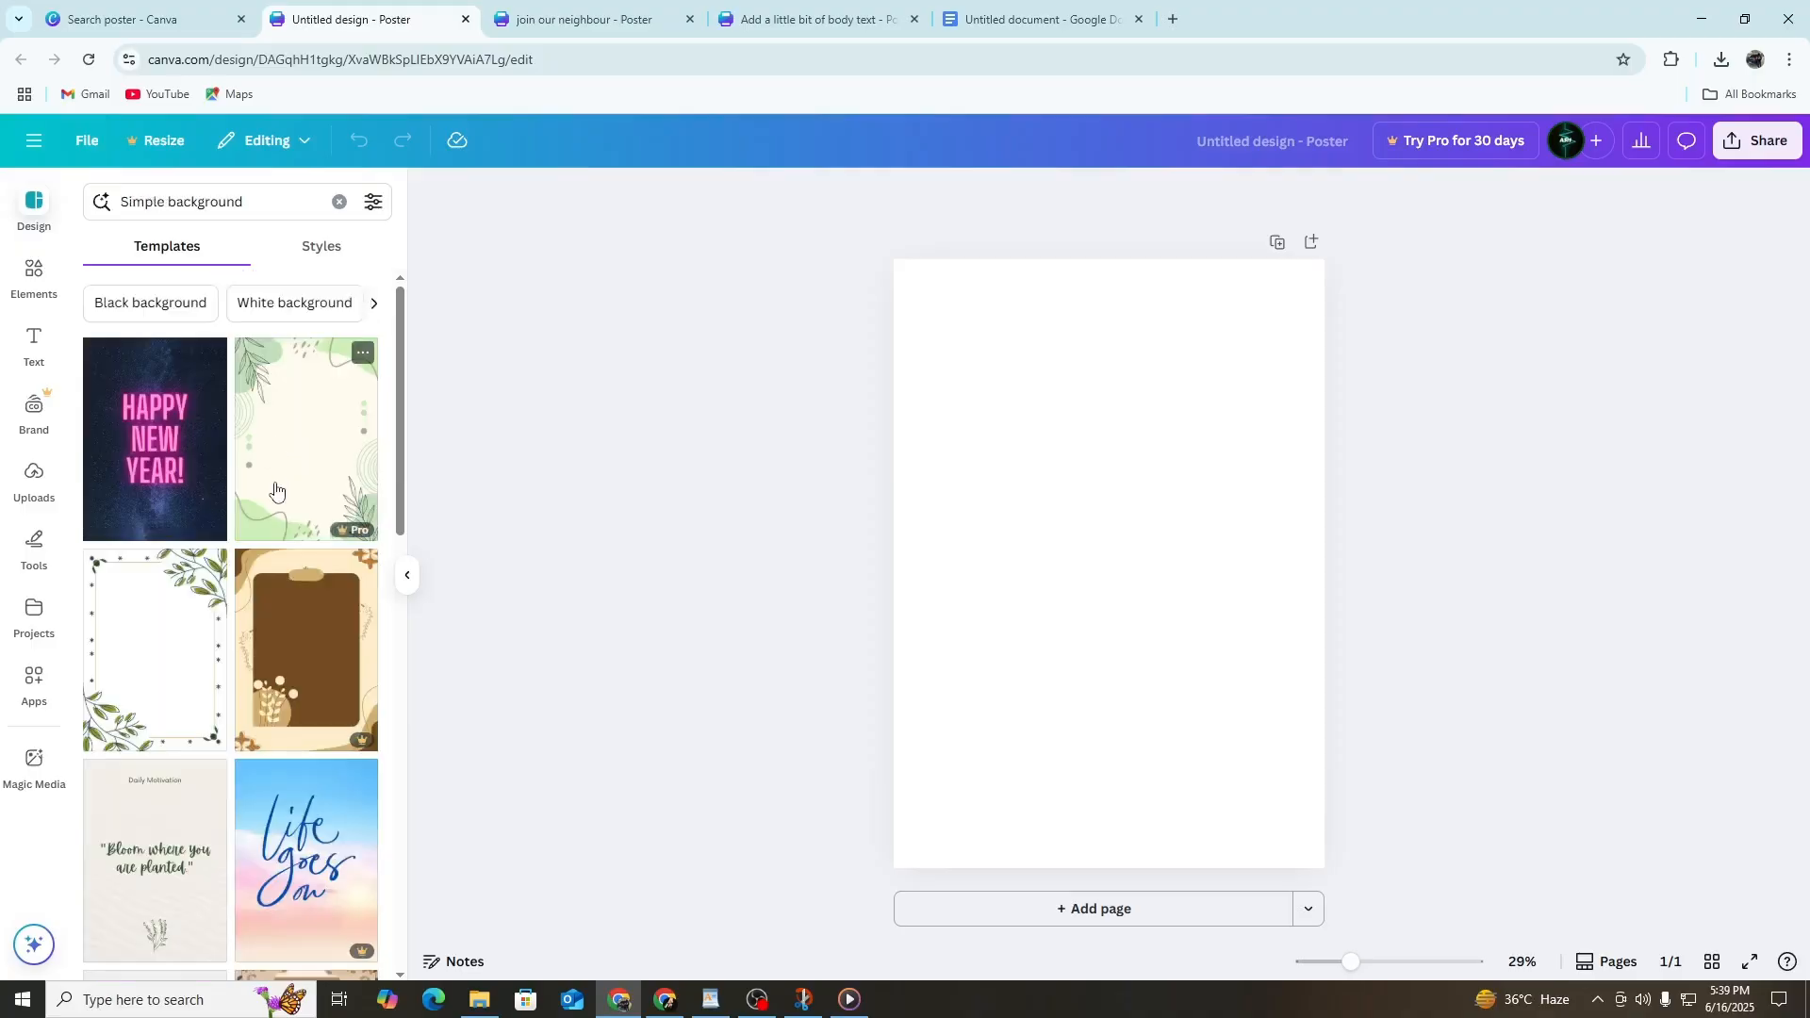
{"action": "scroll", "coordinate": [264, 650], "scroll_direction": "down", "scroll_amount": 4}
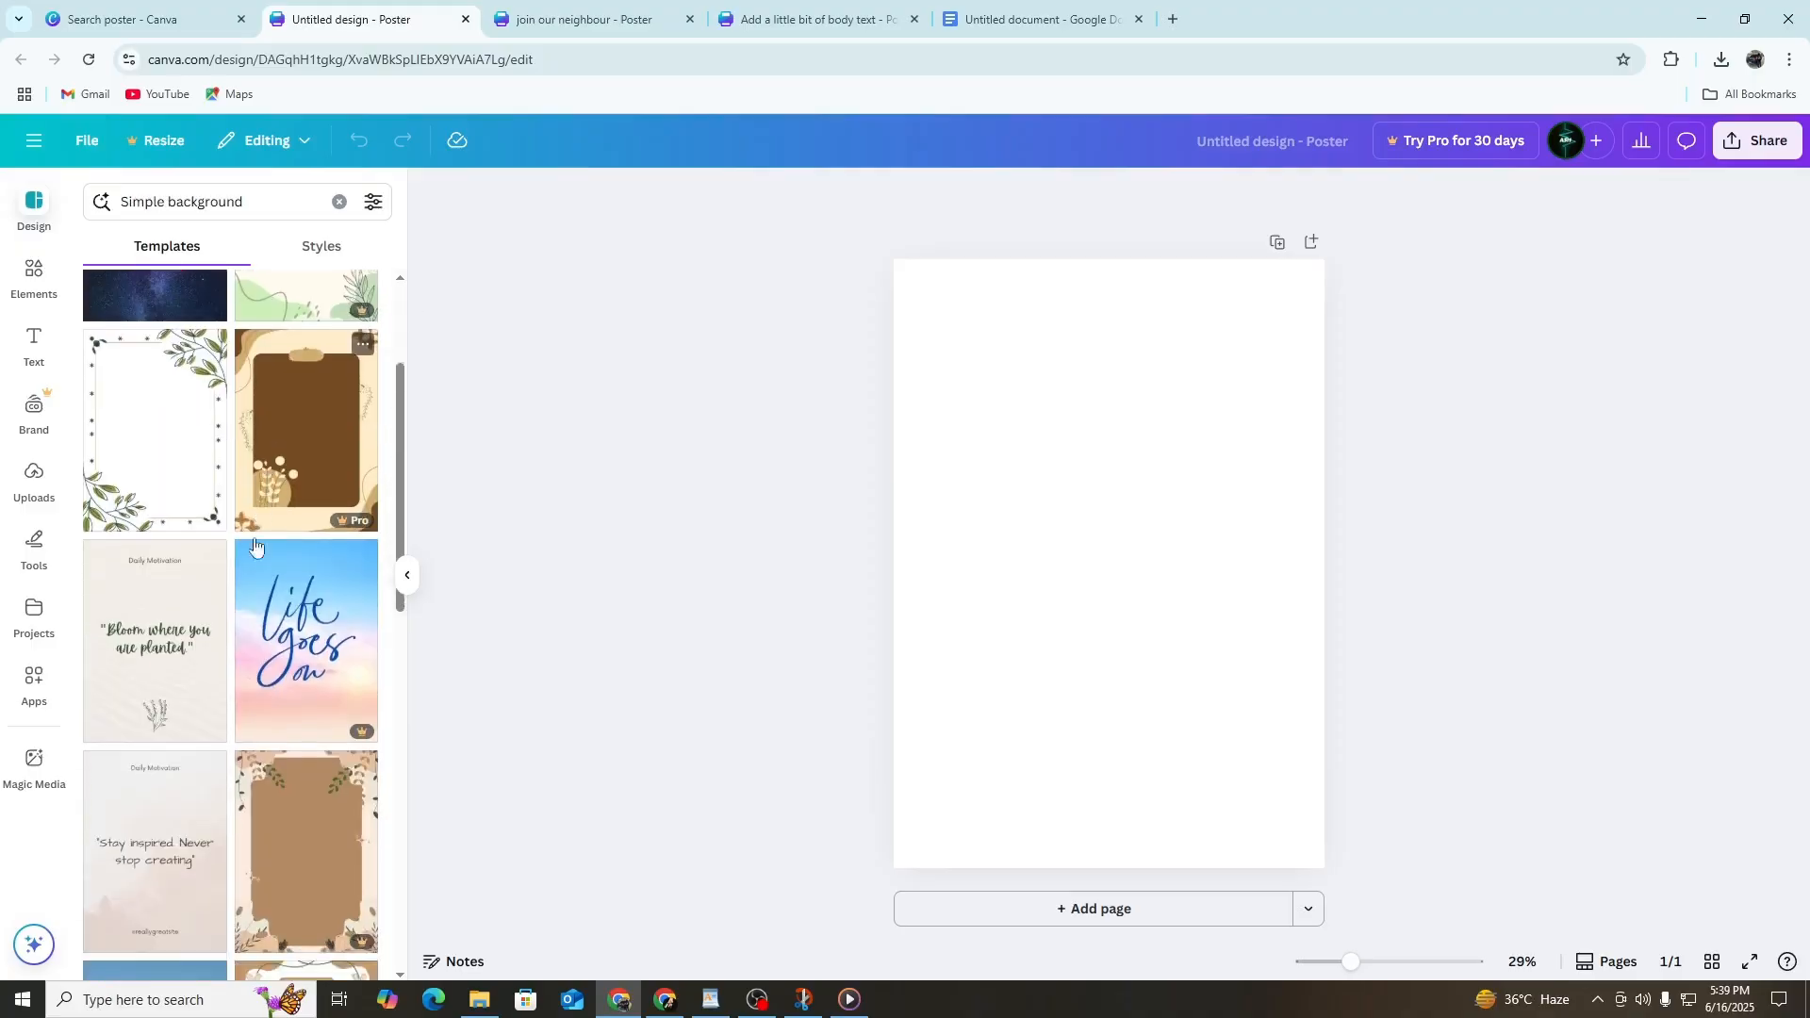
Step: Fill the blank page's background with solid light grey
{"action": "left_click", "coordinate": [1074, 344]}
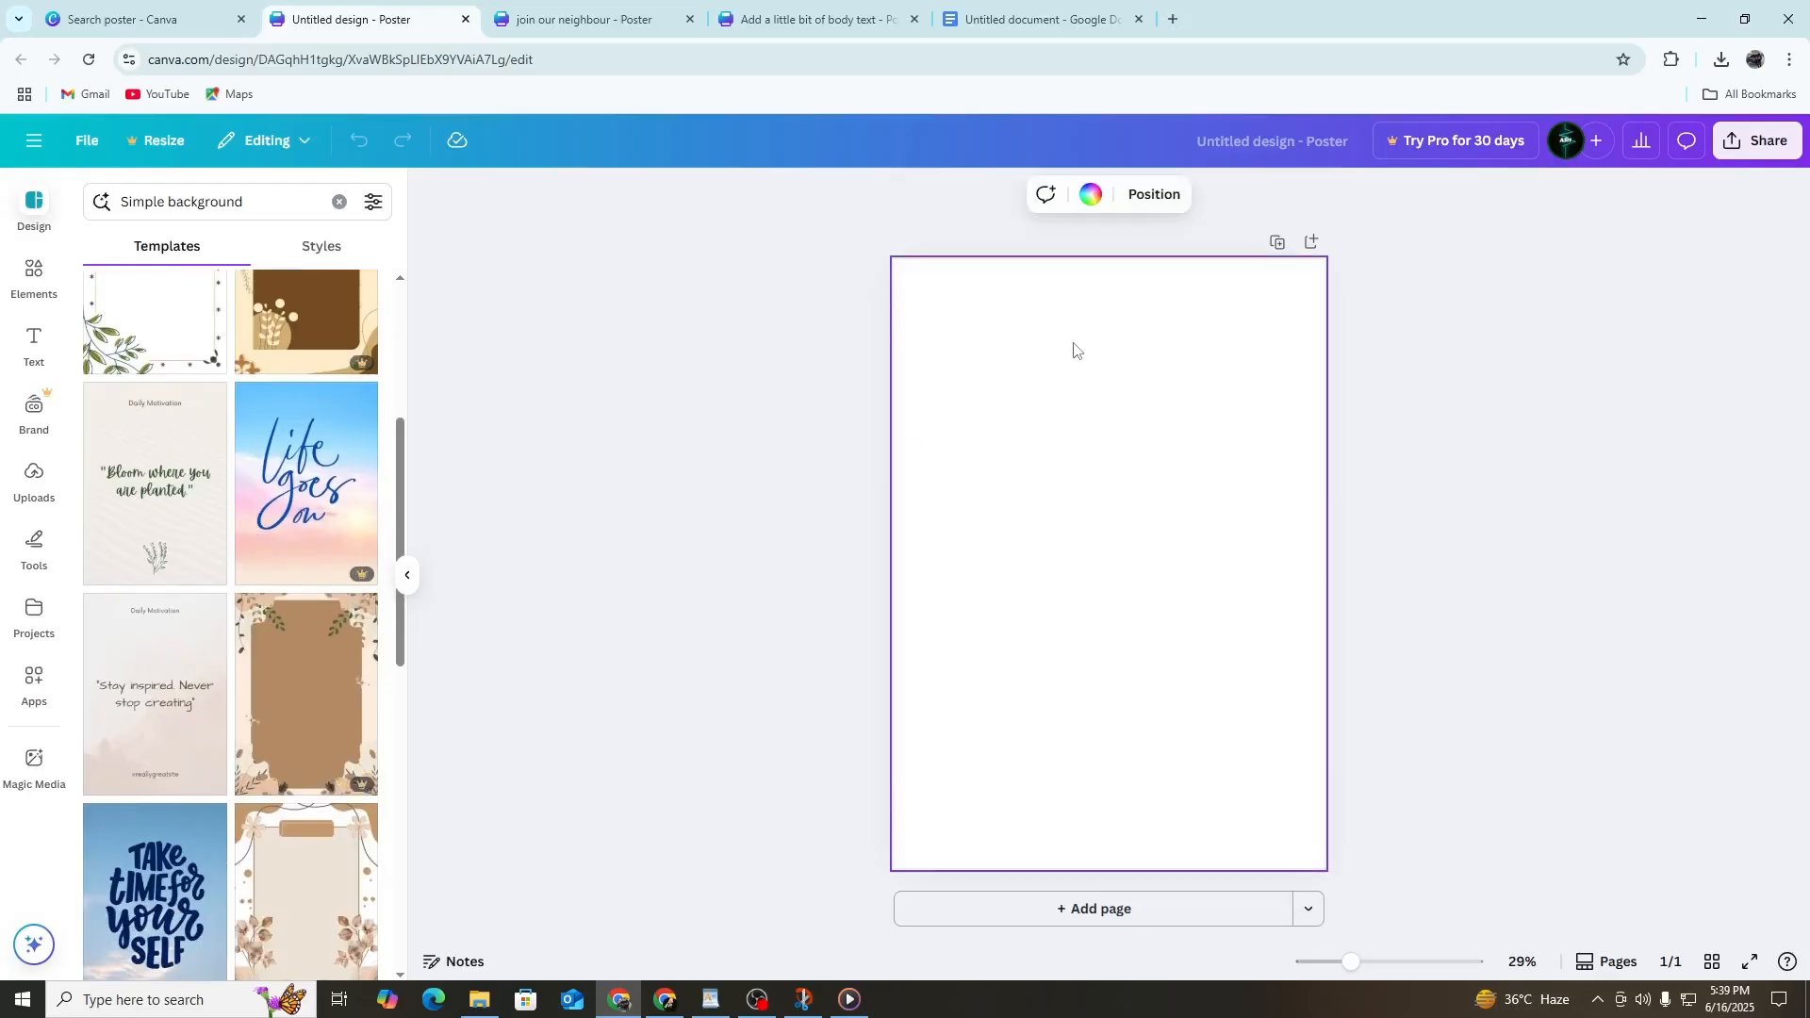
{"action": "left_click", "coordinate": [1088, 194]}
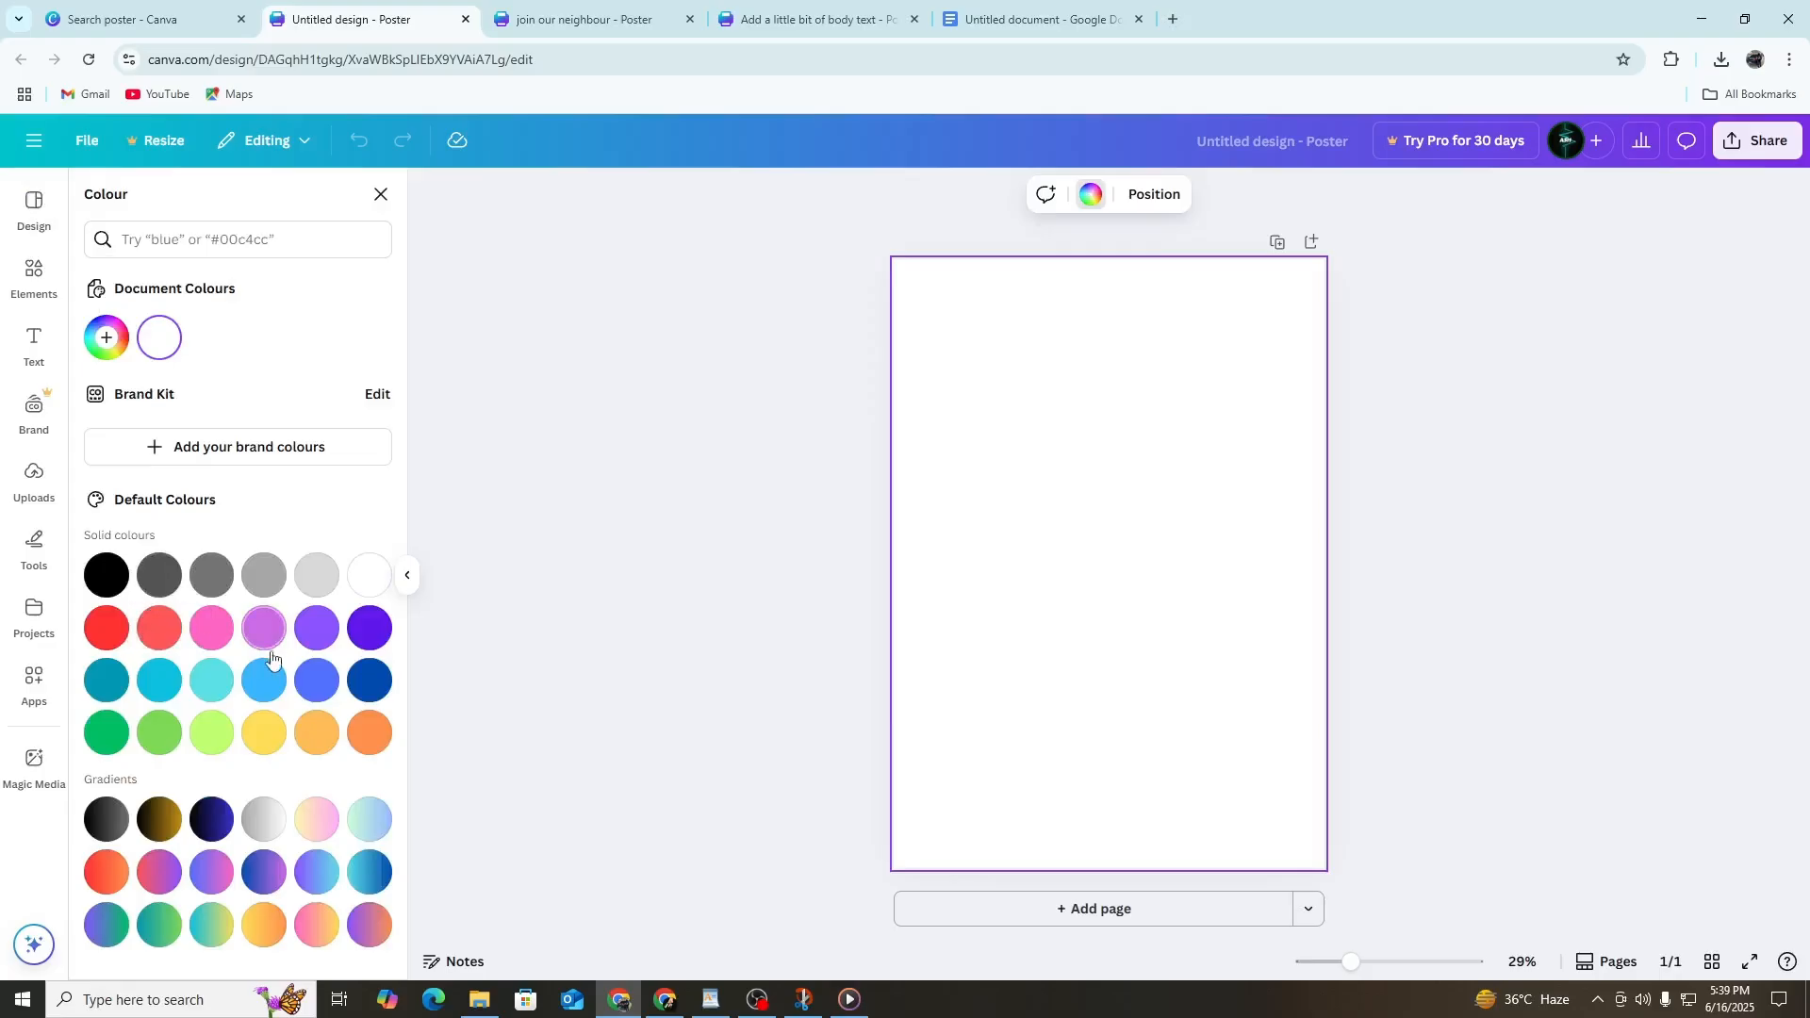
{"action": "left_click", "coordinate": [311, 593]}
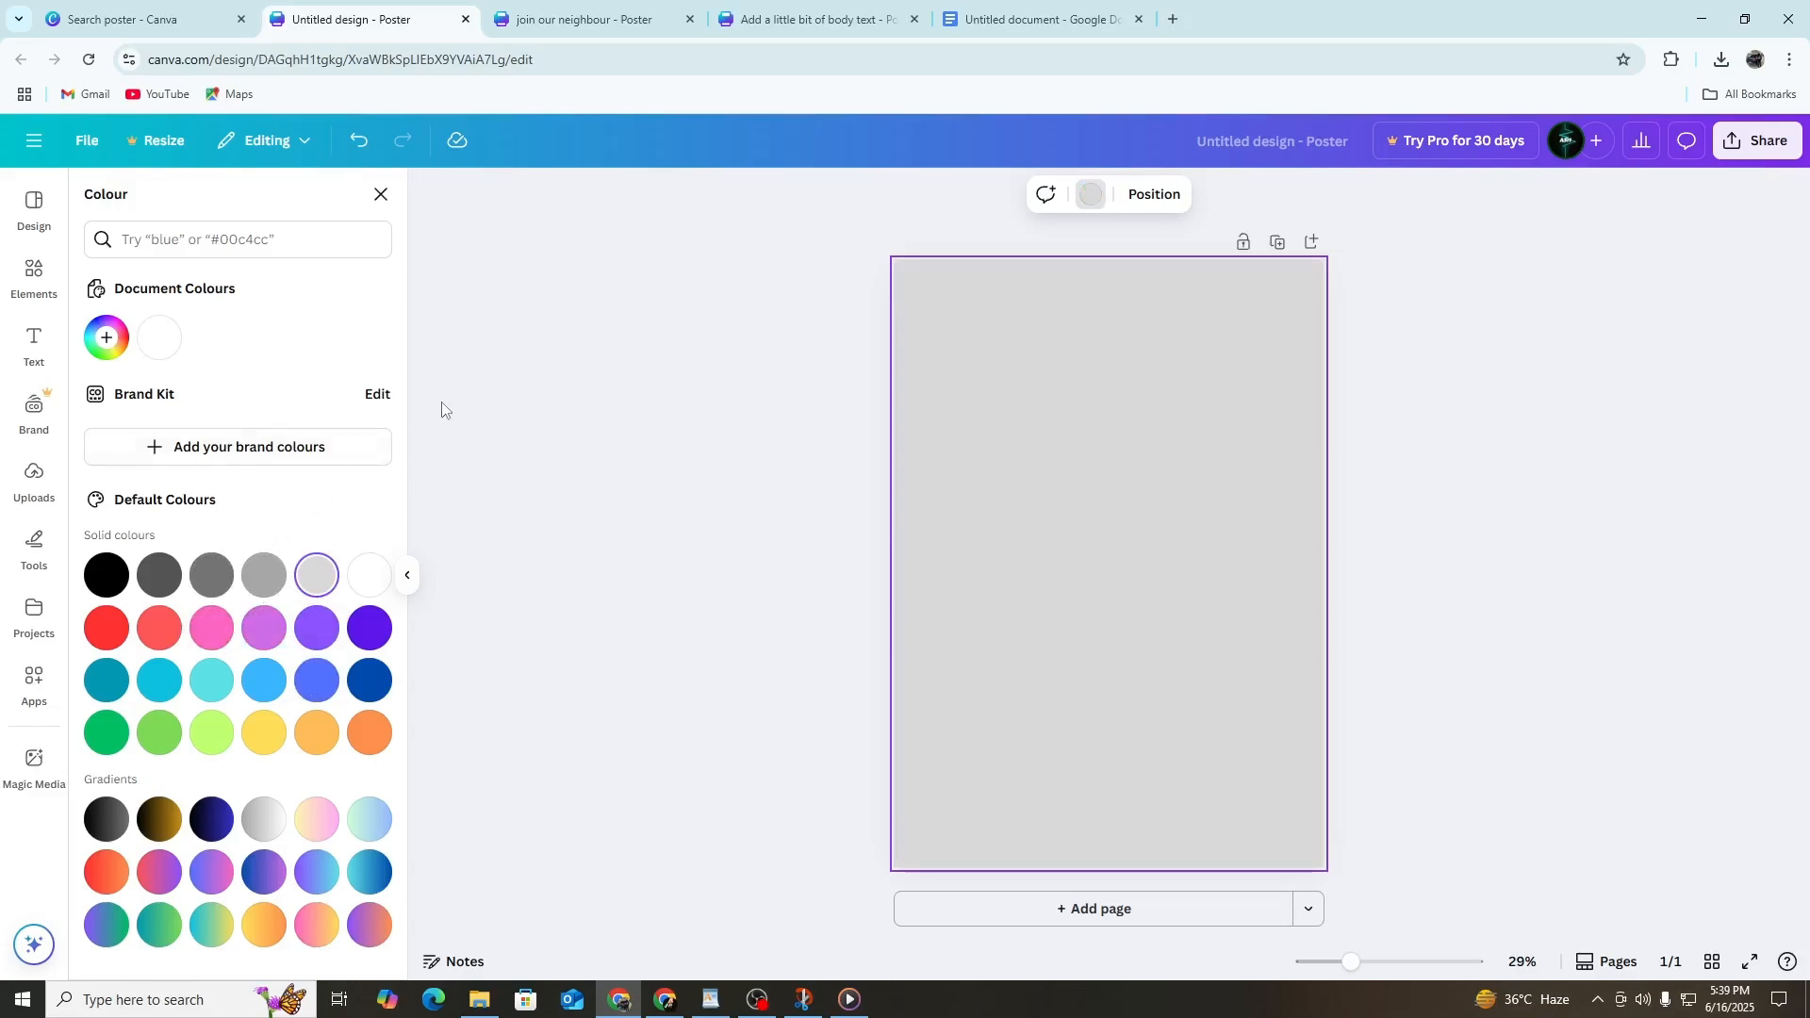
{"action": "key", "text": "Escape"}
Step: Apply the brown Simple Flower White Petals Poster template and delete its flower illustration from the page
{"action": "scroll", "coordinate": [256, 622], "scroll_direction": "down", "scroll_amount": 3}
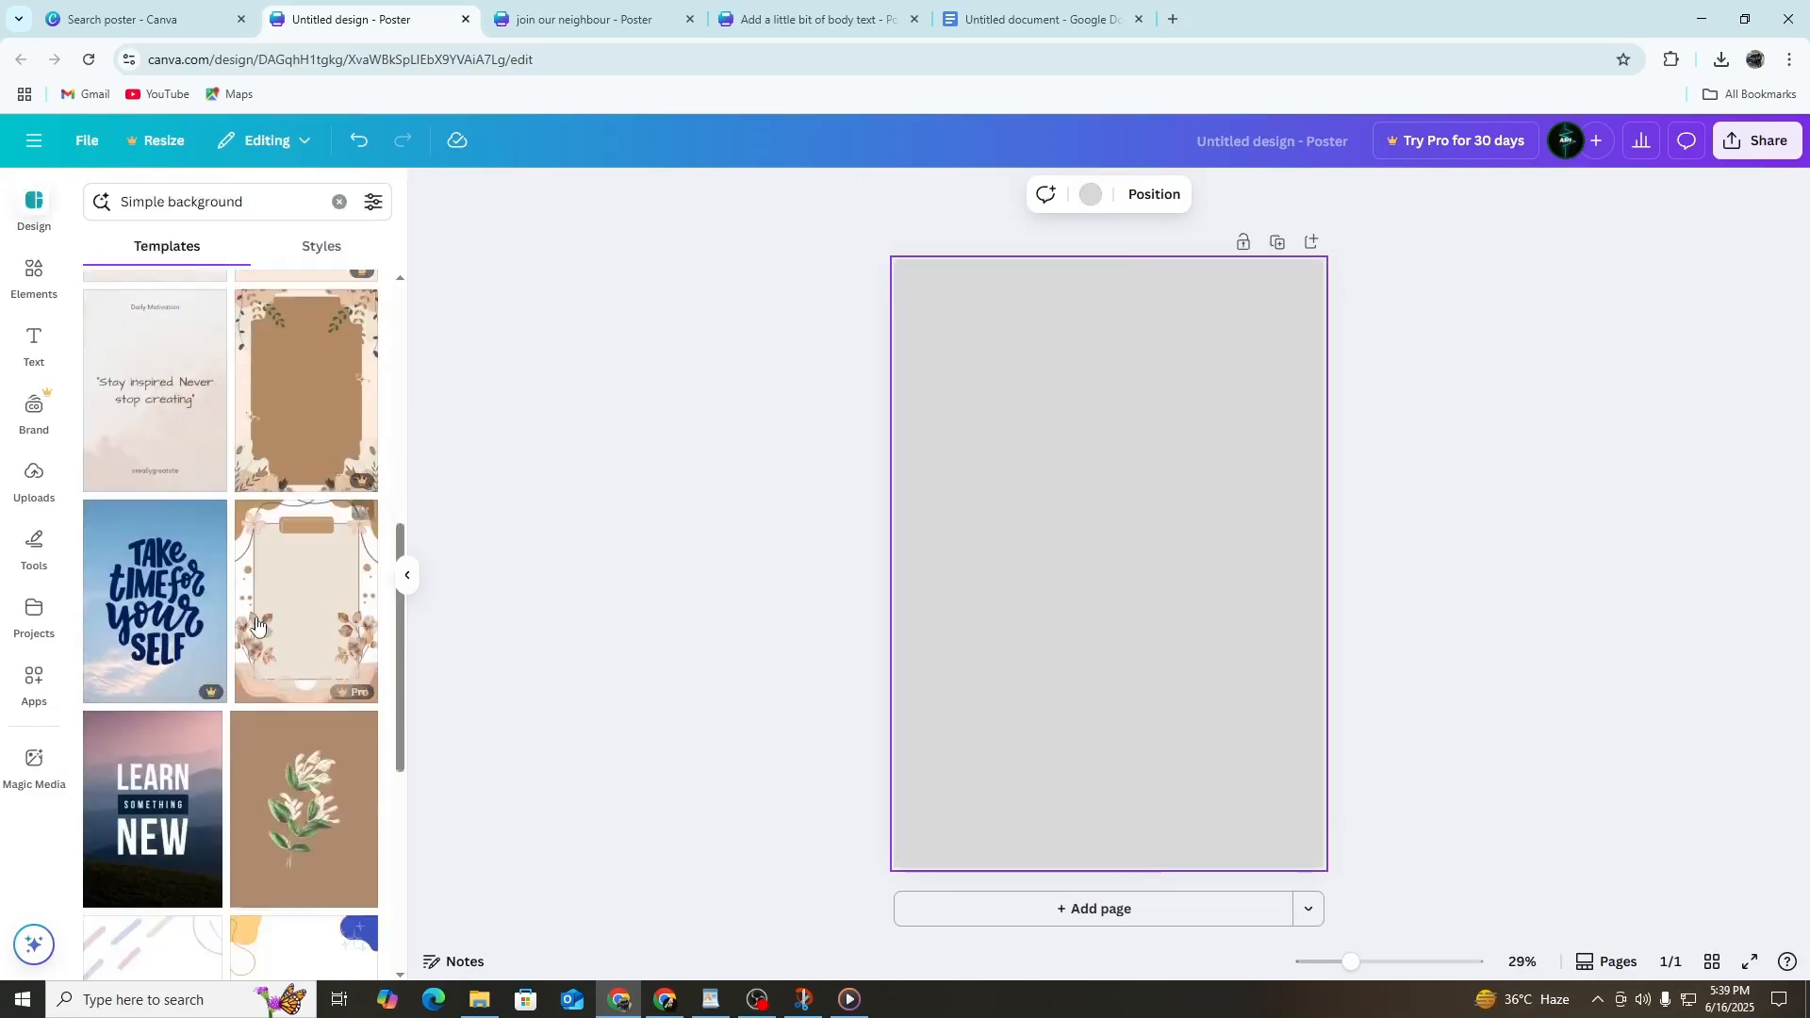
{"action": "left_click", "coordinate": [287, 726]}
{"action": "left_click", "coordinate": [1049, 514]}
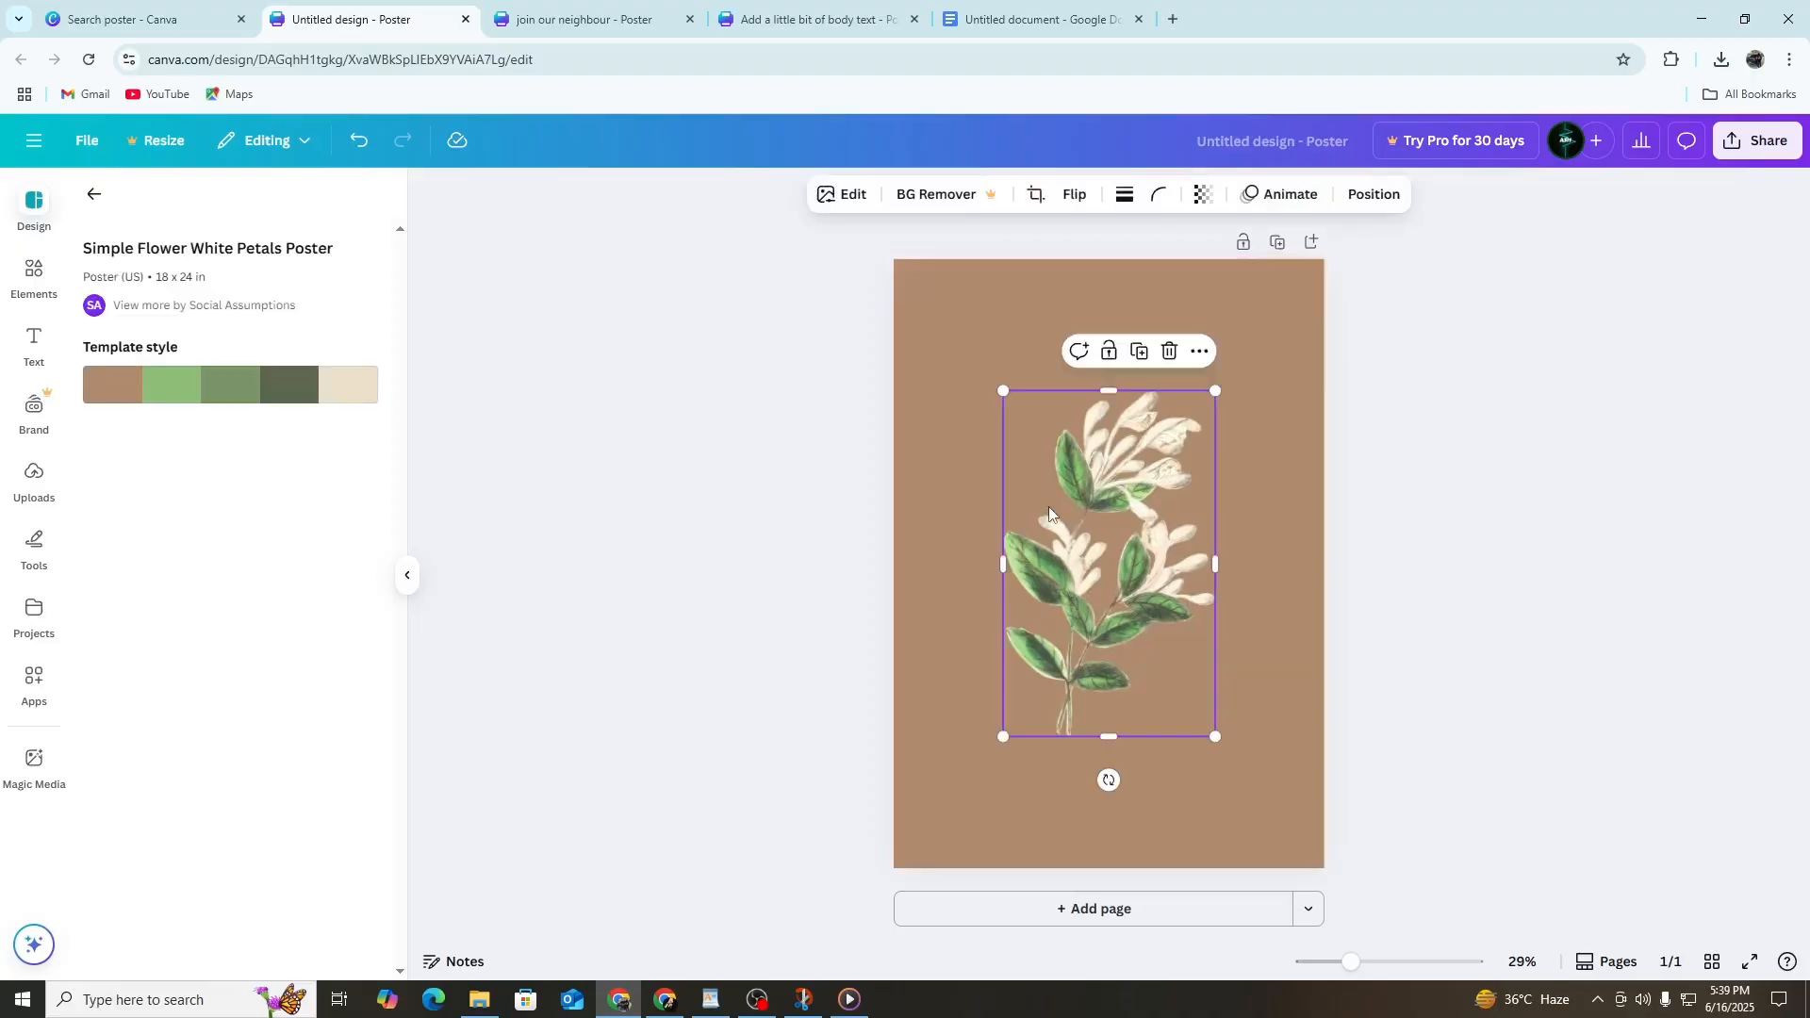
{"action": "left_click", "coordinate": [1169, 351]}
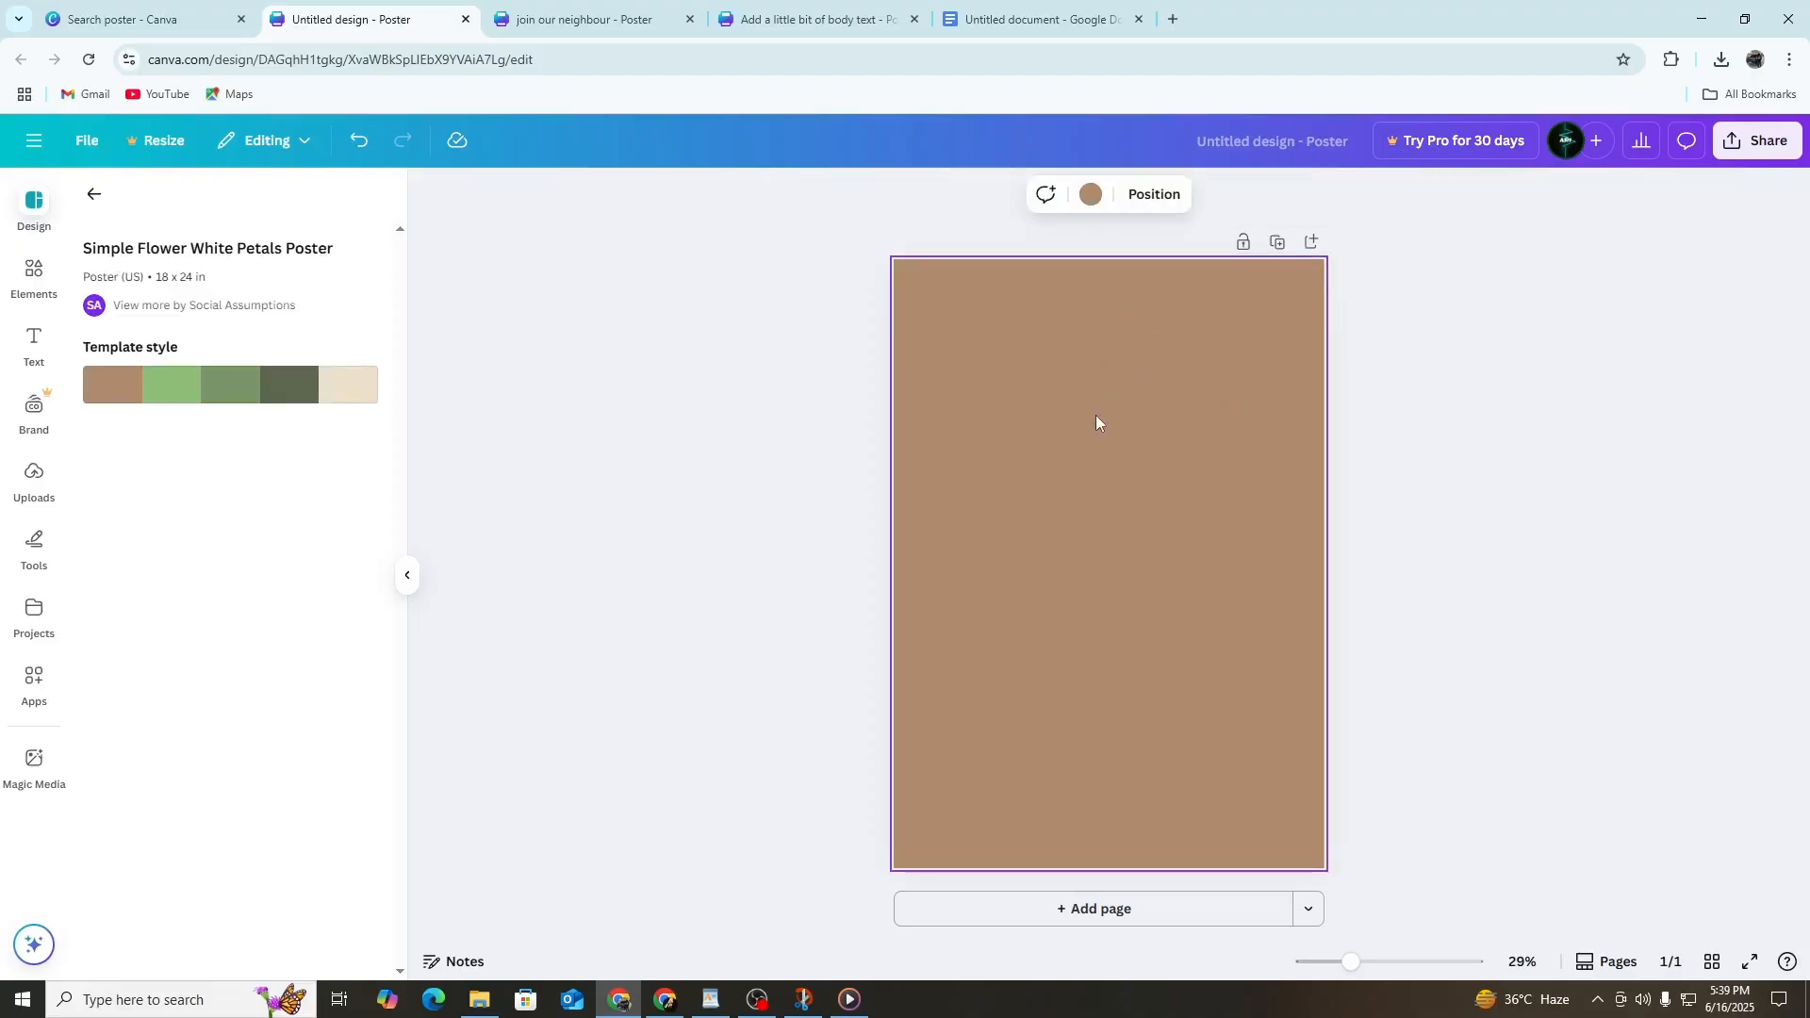
{"action": "left_click", "coordinate": [559, 394]}
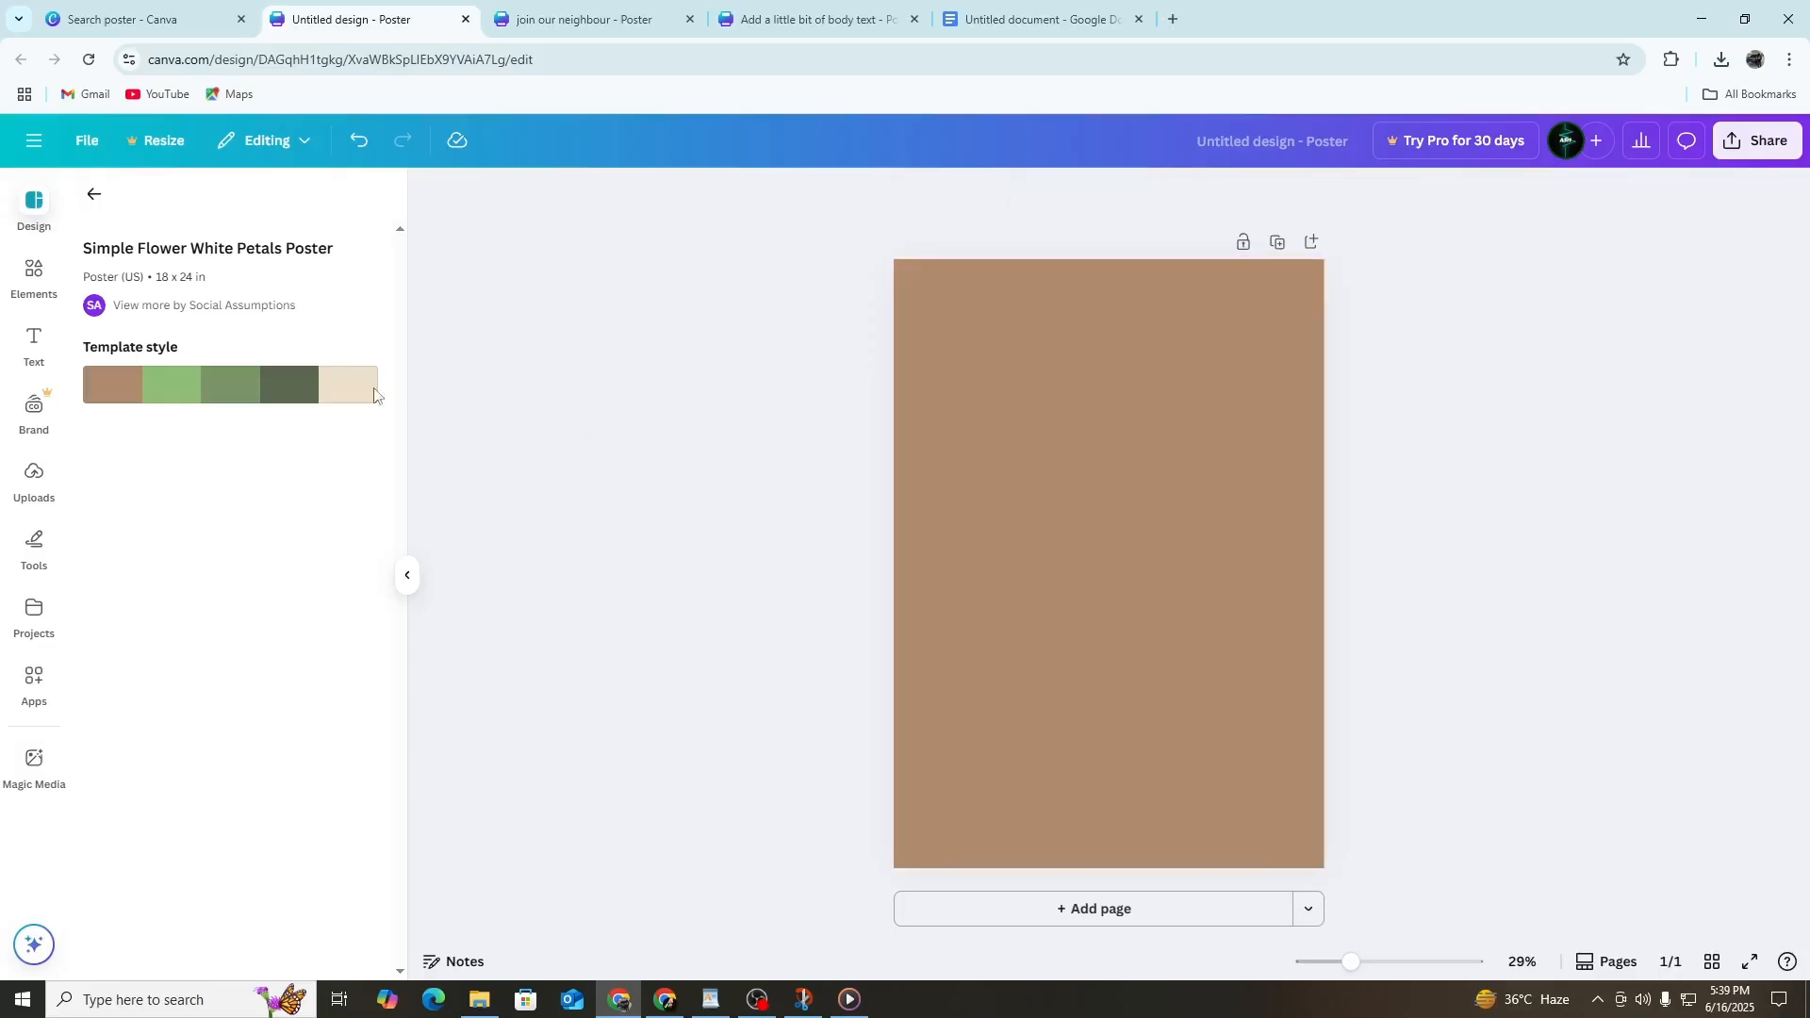
Step: Try applying the template's colour style to the page and return to the general template list
{"action": "left_click", "coordinate": [358, 395]}
{"action": "left_click", "coordinate": [575, 373]}
{"action": "left_click", "coordinate": [94, 202]}
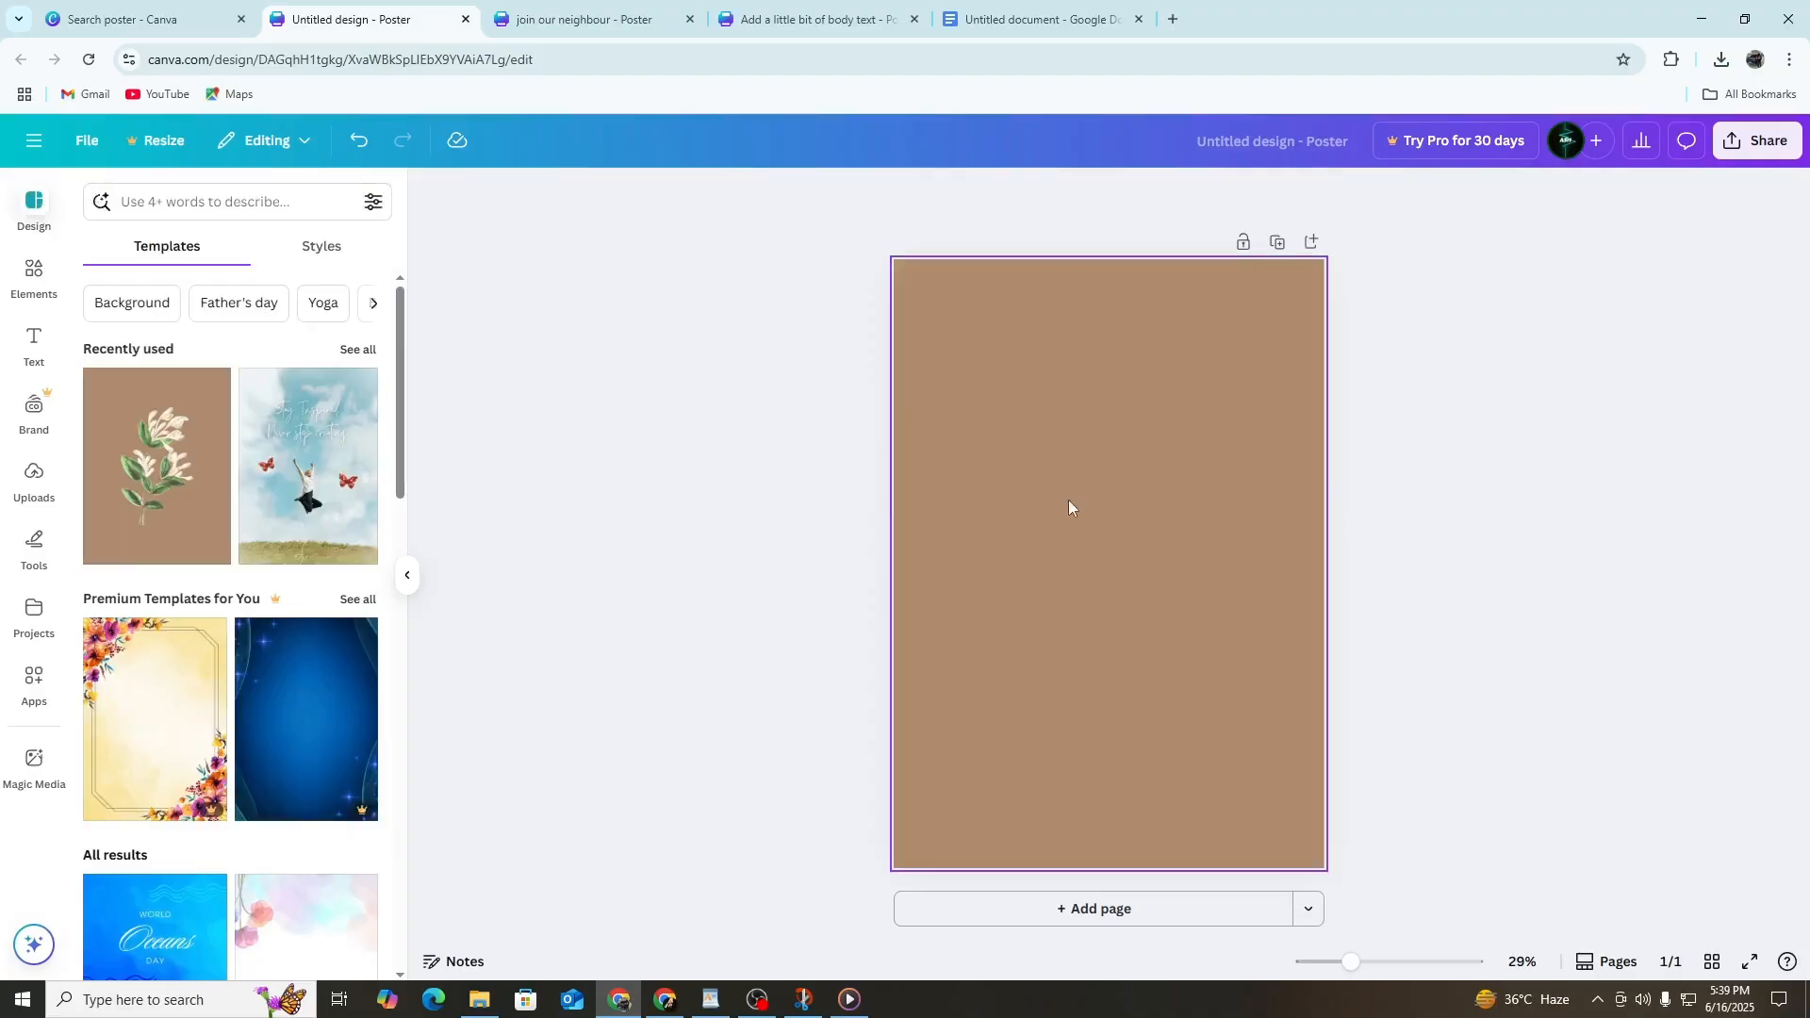
{"action": "scroll", "coordinate": [336, 545], "scroll_direction": "down", "scroll_amount": 2}
{"action": "scroll", "coordinate": [337, 545], "scroll_direction": "up", "scroll_amount": 2}
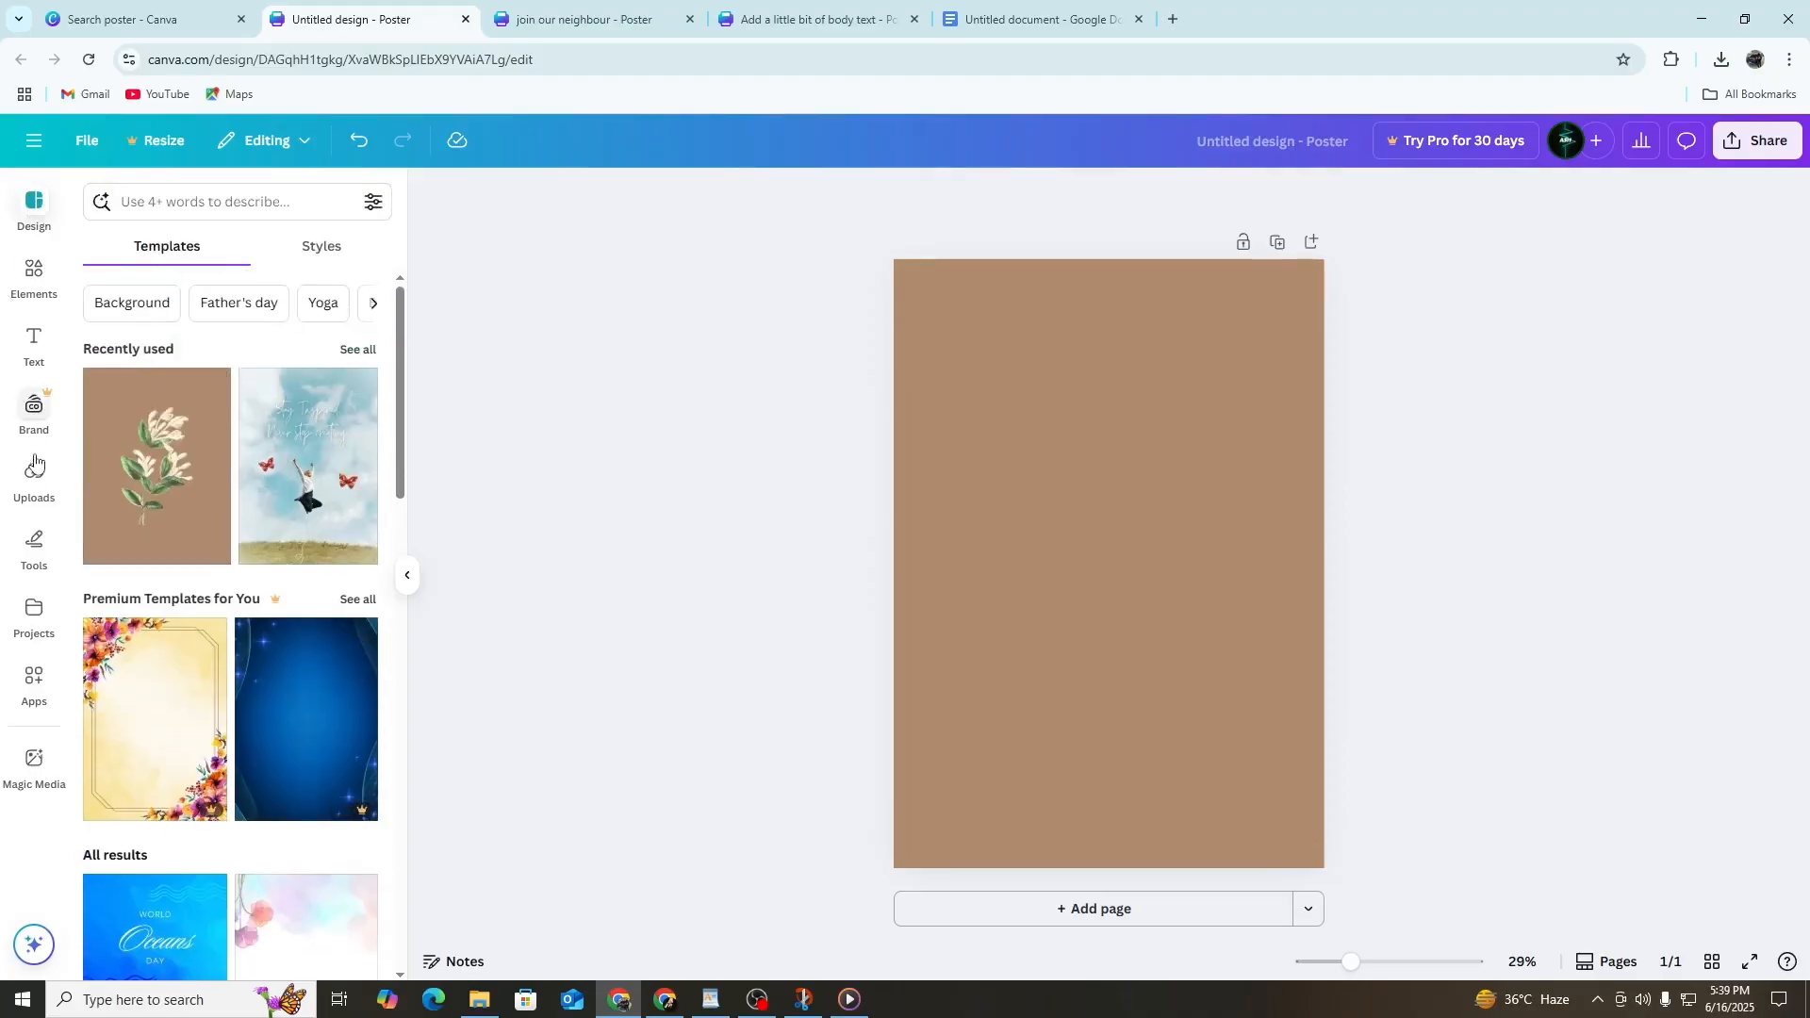
Step: Add a heading to the brown page and replace its placeholder text with "join our cleaning day"
{"action": "left_click", "coordinate": [39, 356]}
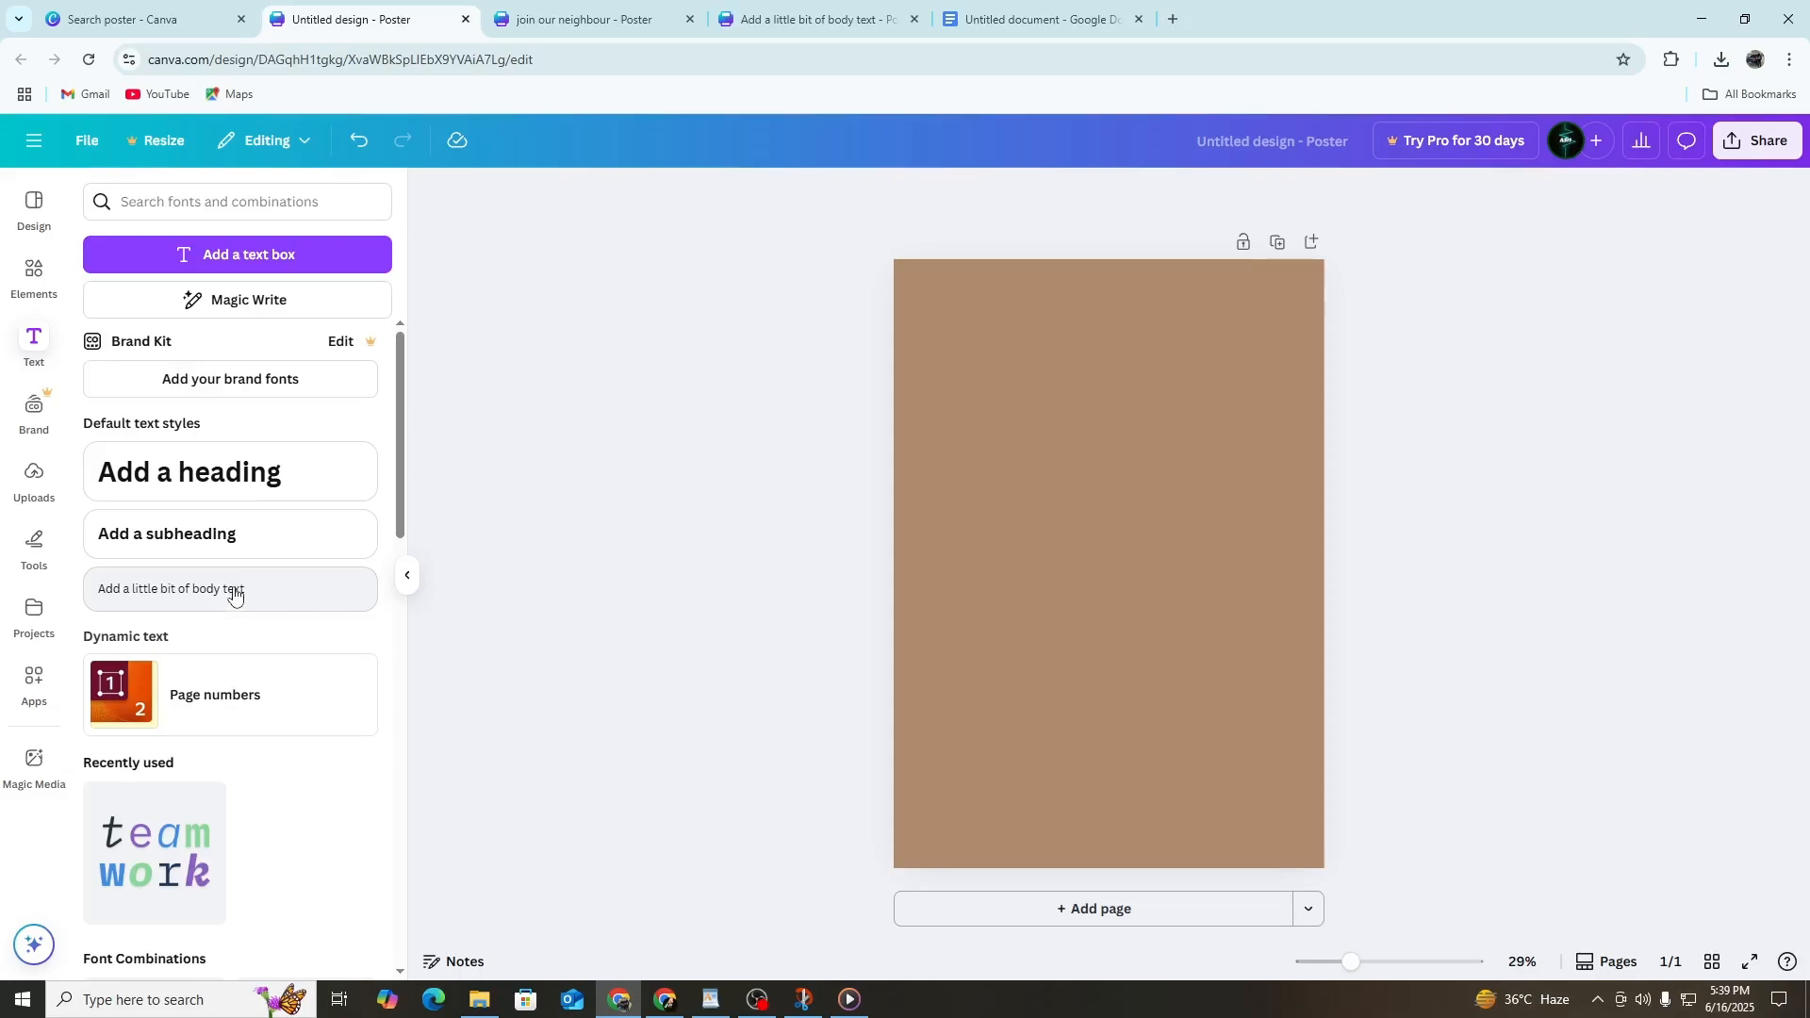
{"action": "left_click", "coordinate": [256, 477]}
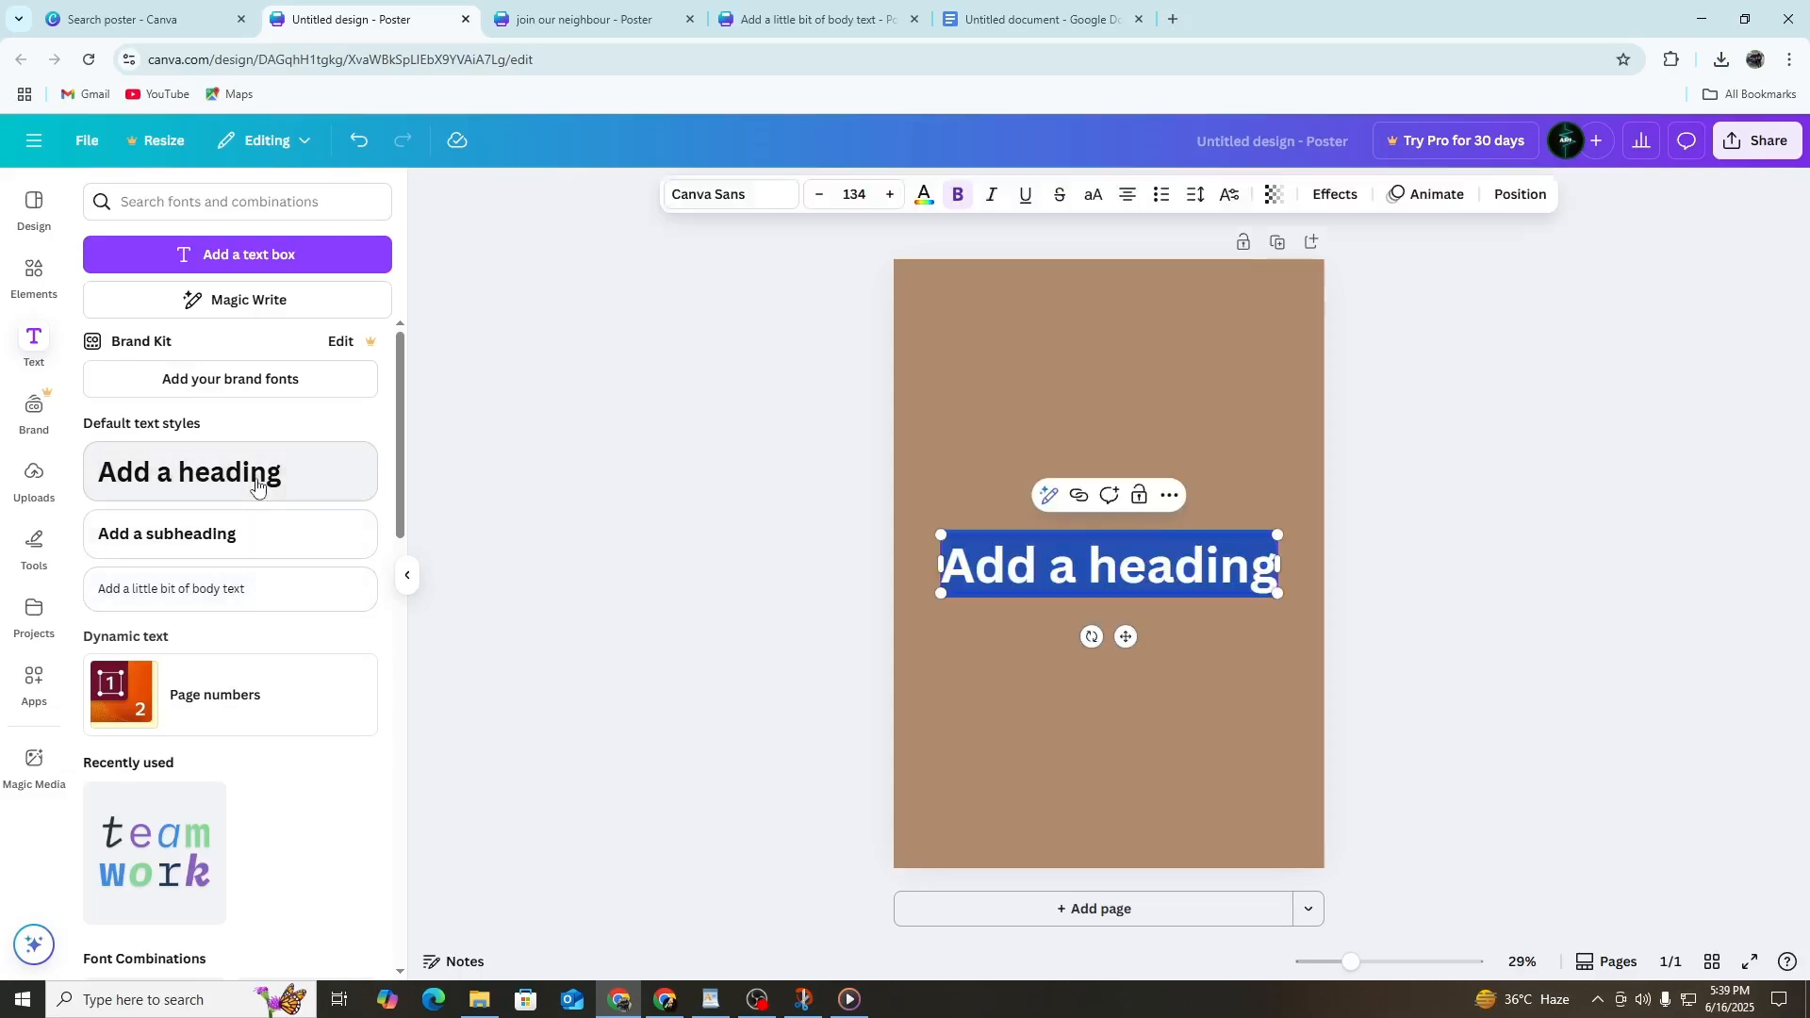
{"action": "left_click", "coordinate": [1264, 571]}
{"action": "key", "text": "BackSpace"}
{"action": "key", "text": "BackSpace"}
{"action": "key", "text": "BackSpace"}
{"action": "key", "text": "BackSpace"}
{"action": "key", "text": "BackSpace"}
{"action": "key", "text": "BackSpace"}
{"action": "key", "text": "BackSpace"}
{"action": "key", "text": "BackSpace"}
{"action": "key", "text": "BackSpace"}
{"action": "key", "text": "BackSpace"}
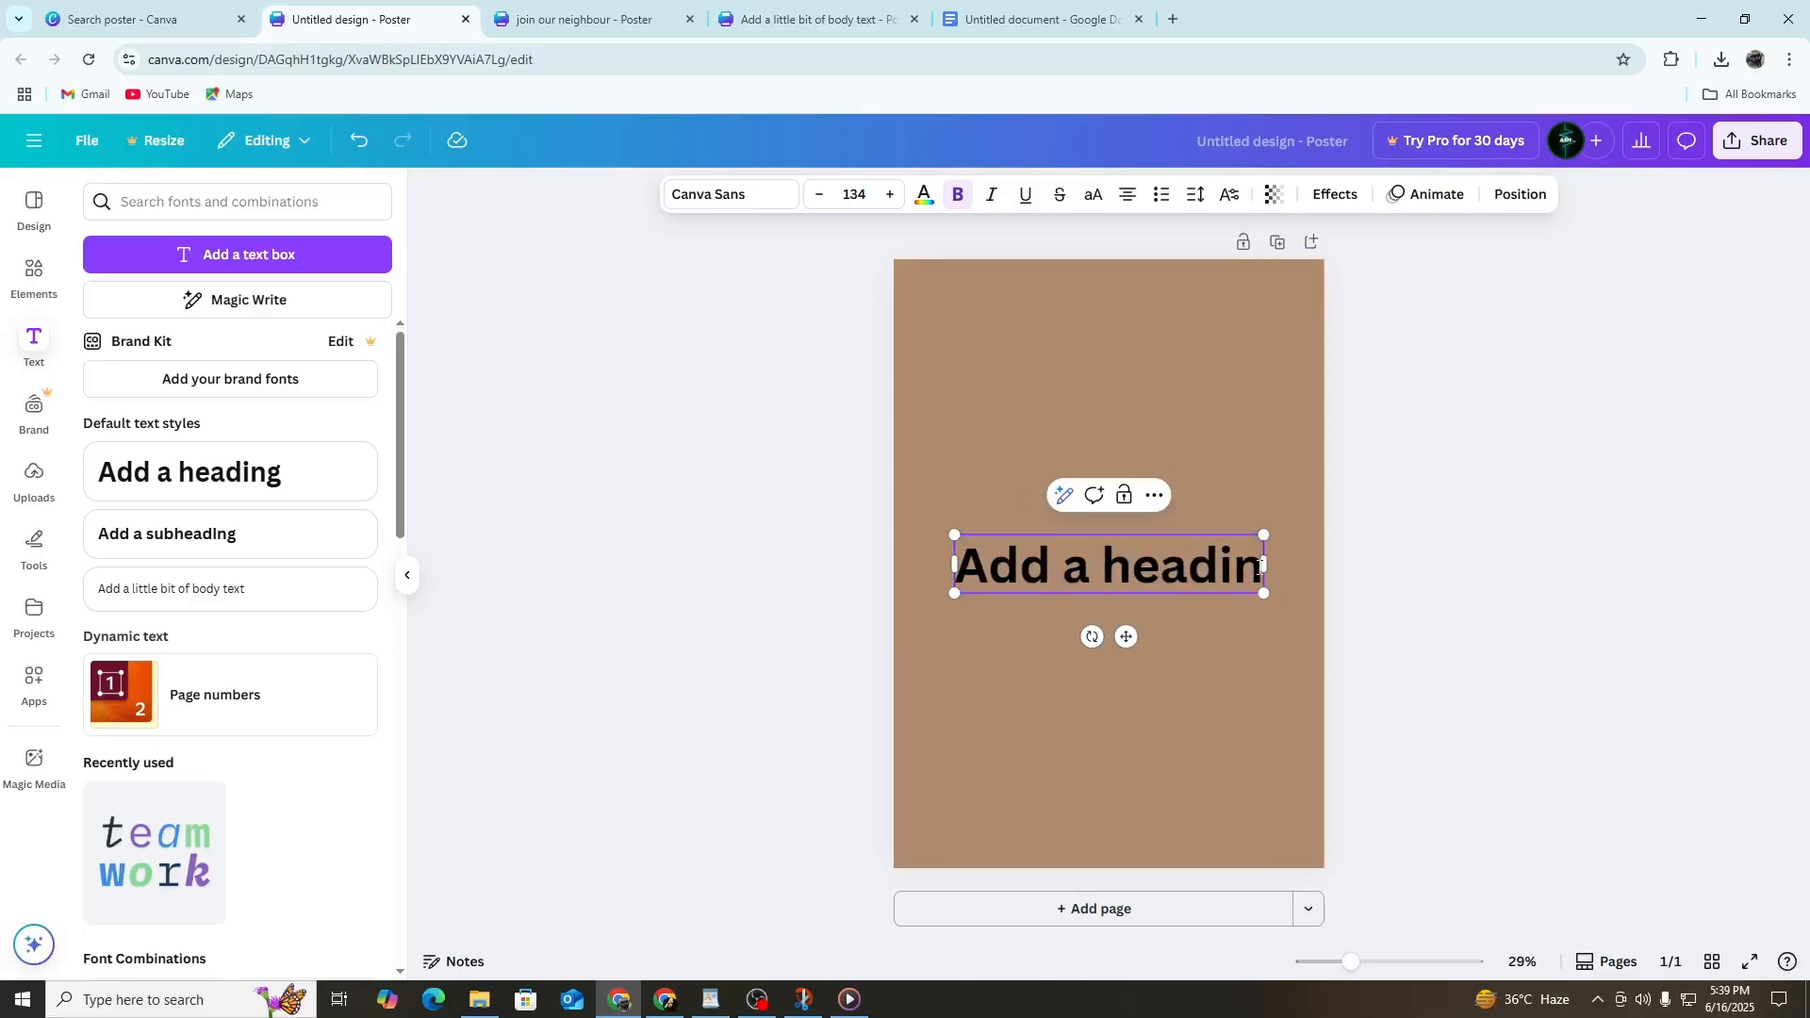
{"action": "key", "text": "BackSpace"}
{"action": "key", "text": "BackSpace"}
{"action": "key", "text": "BackSpace"}
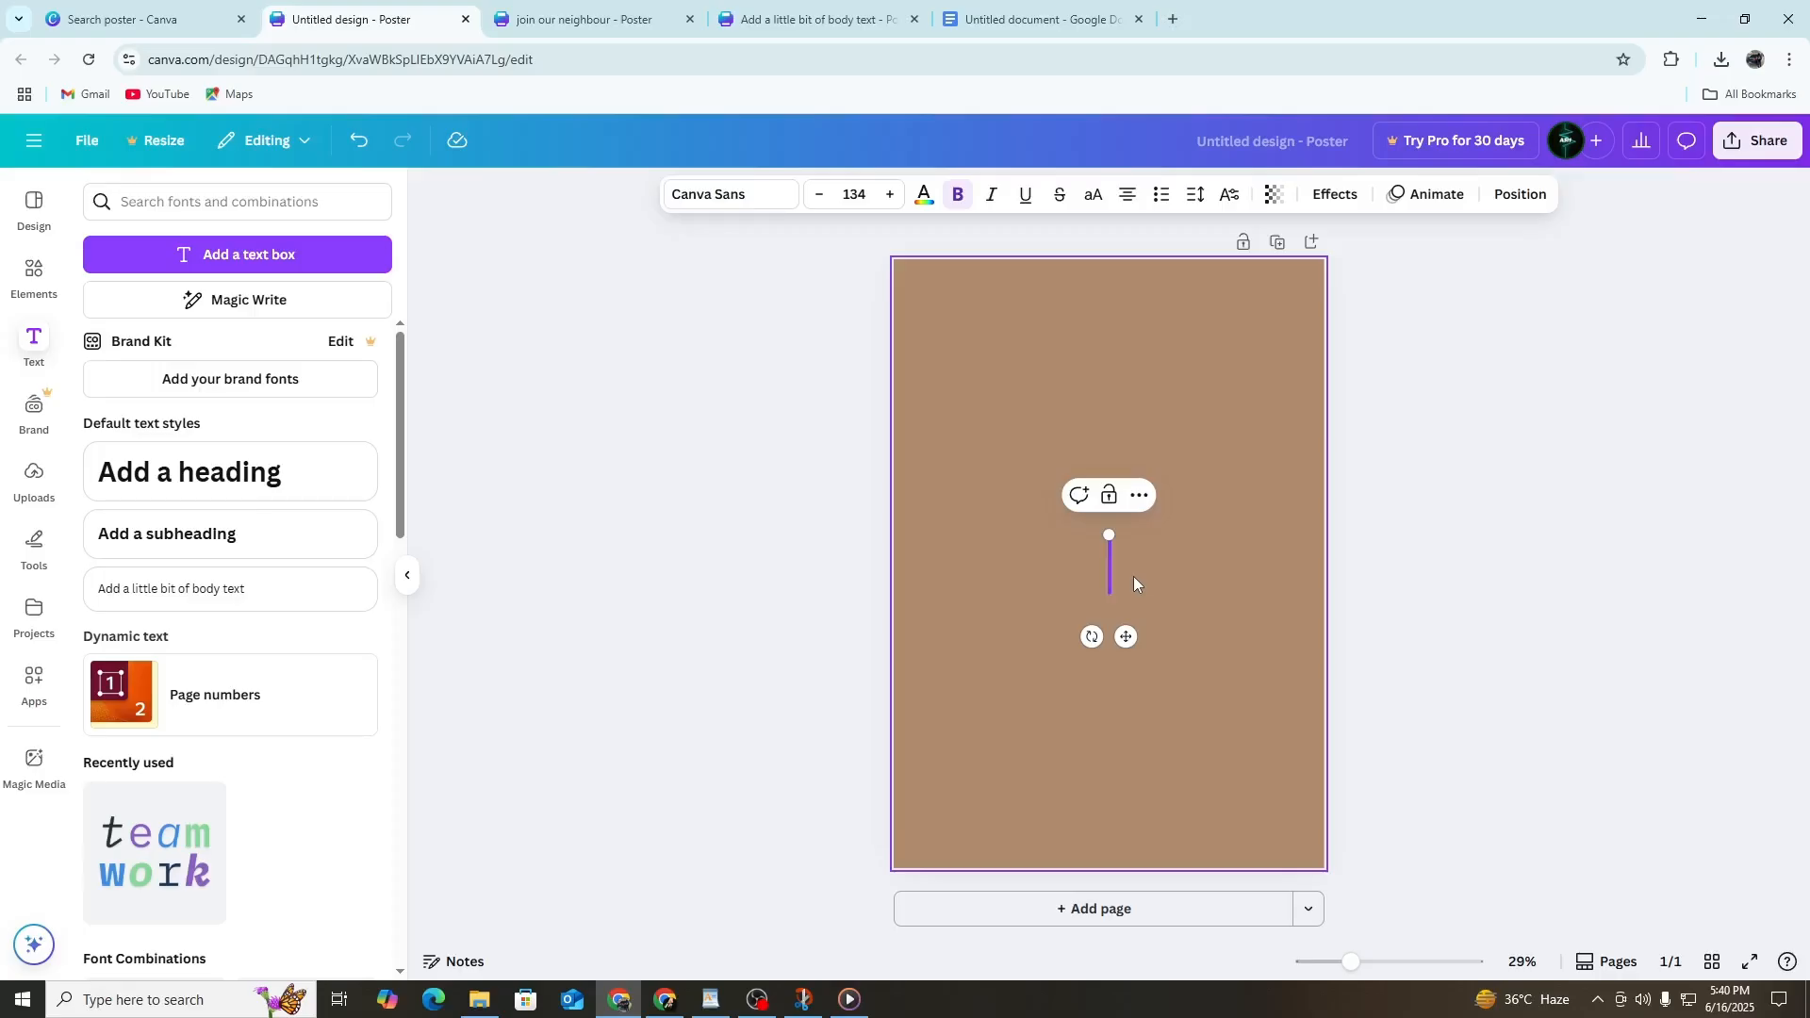
{"action": "type", "text": "joi"}
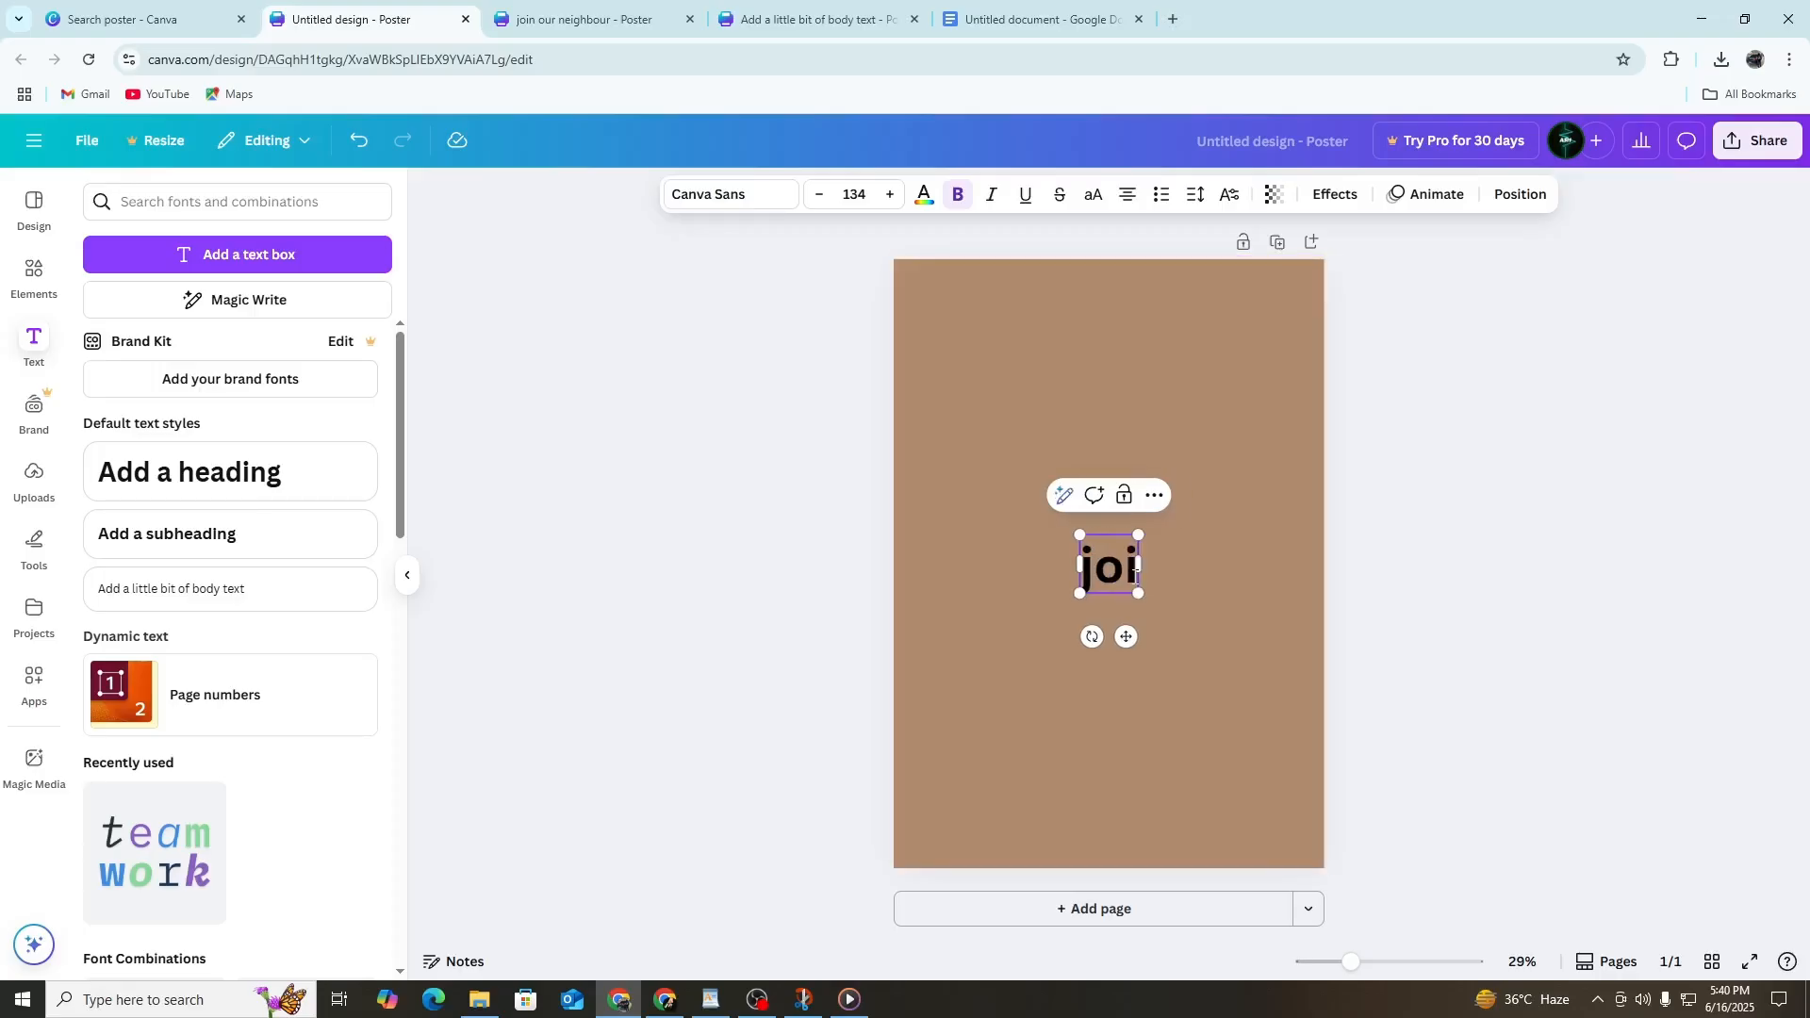
{"action": "type", "text": "n our c"}
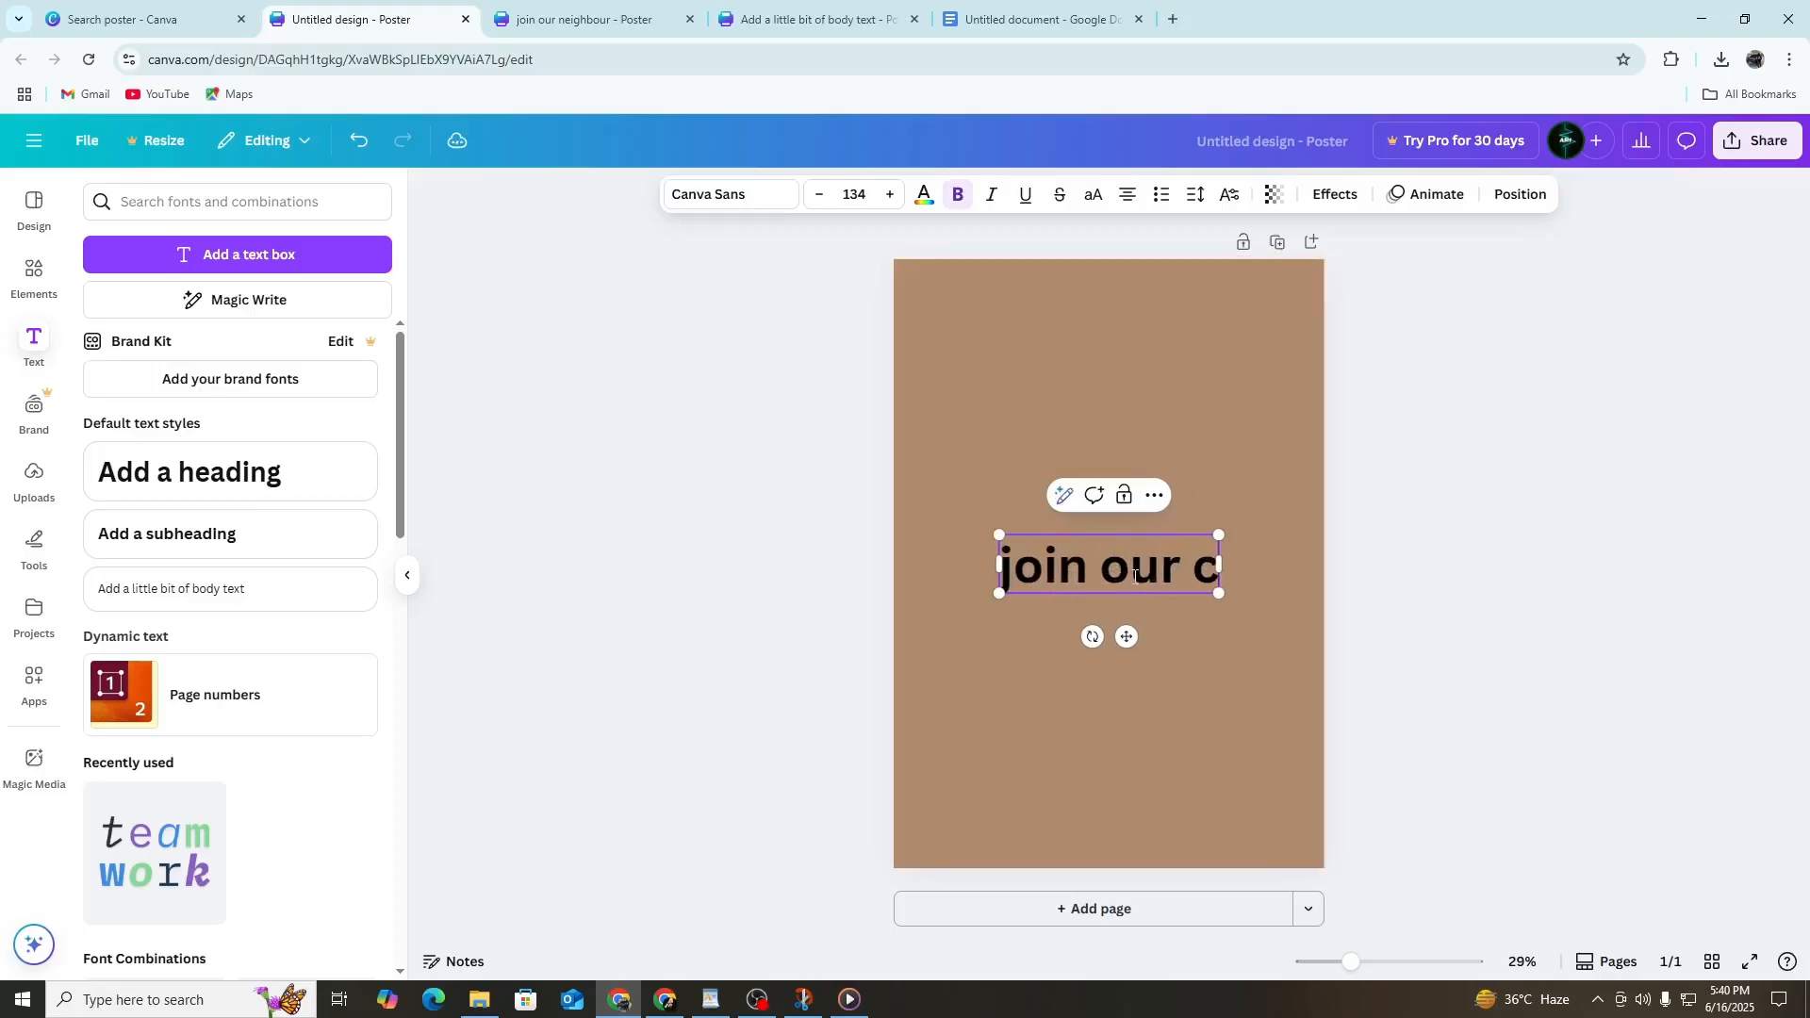
{"action": "type", "text": "lean"}
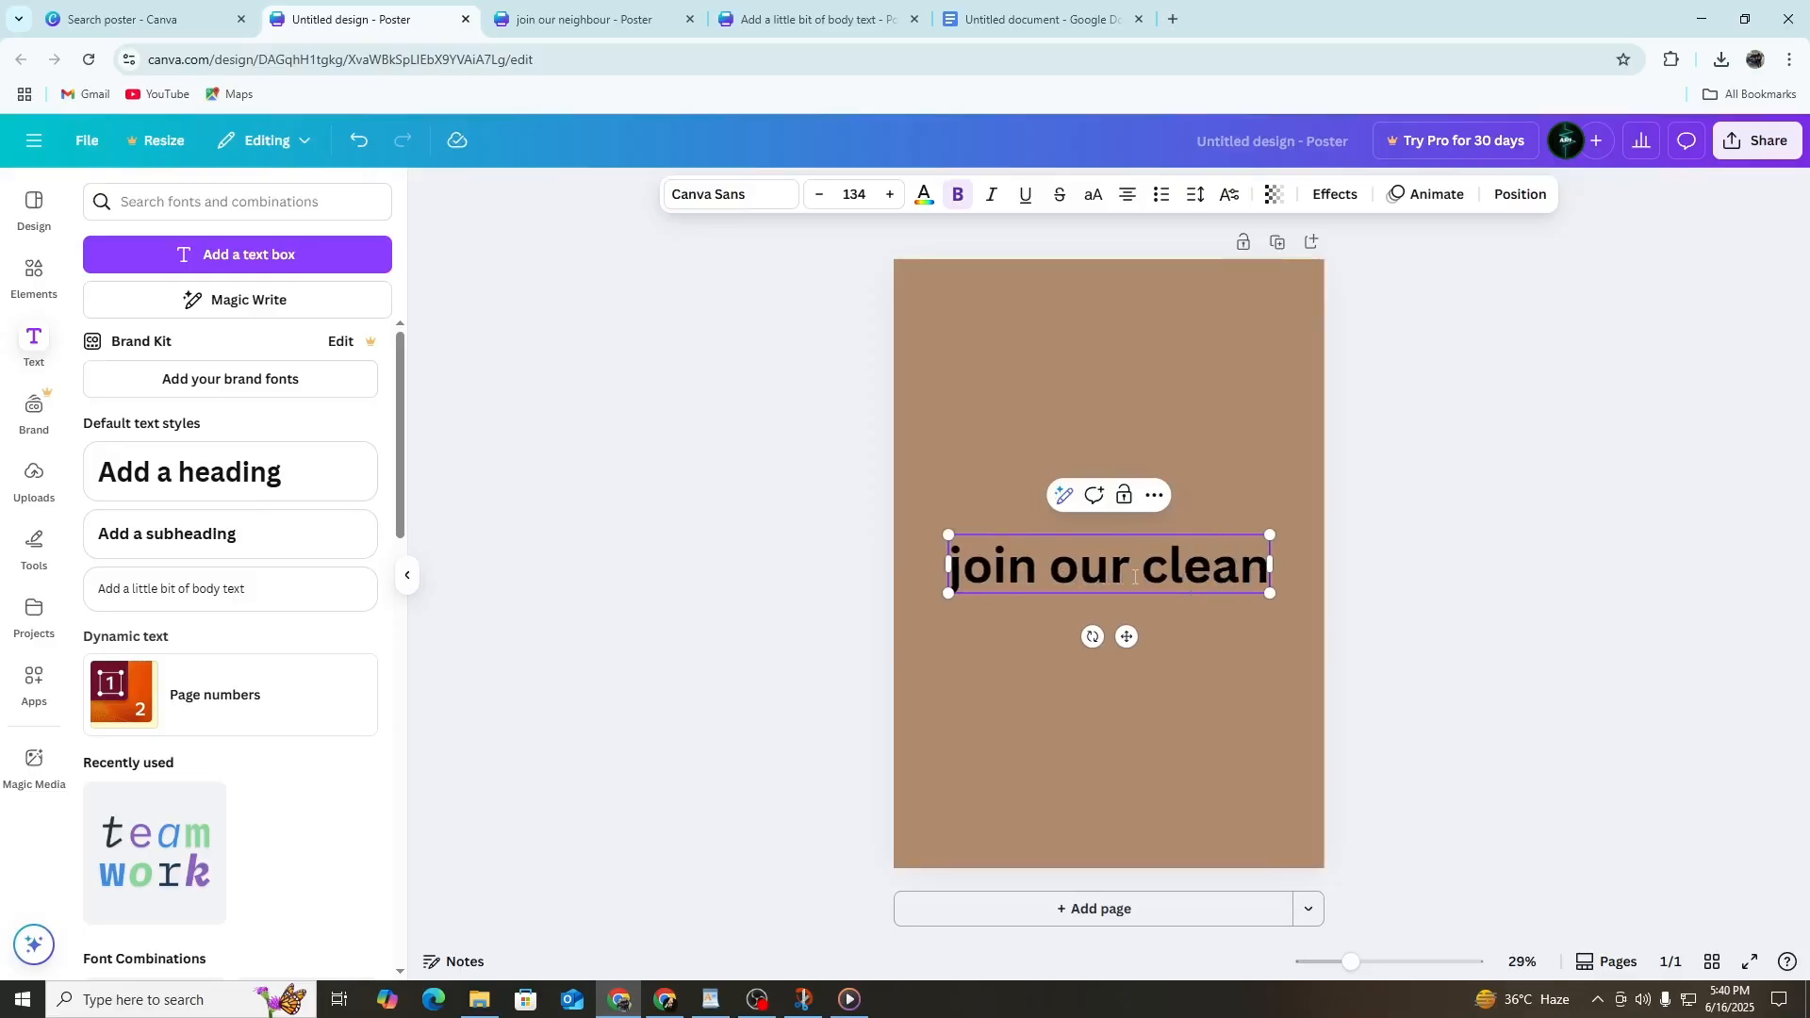
{"action": "type", "text": "ind"}
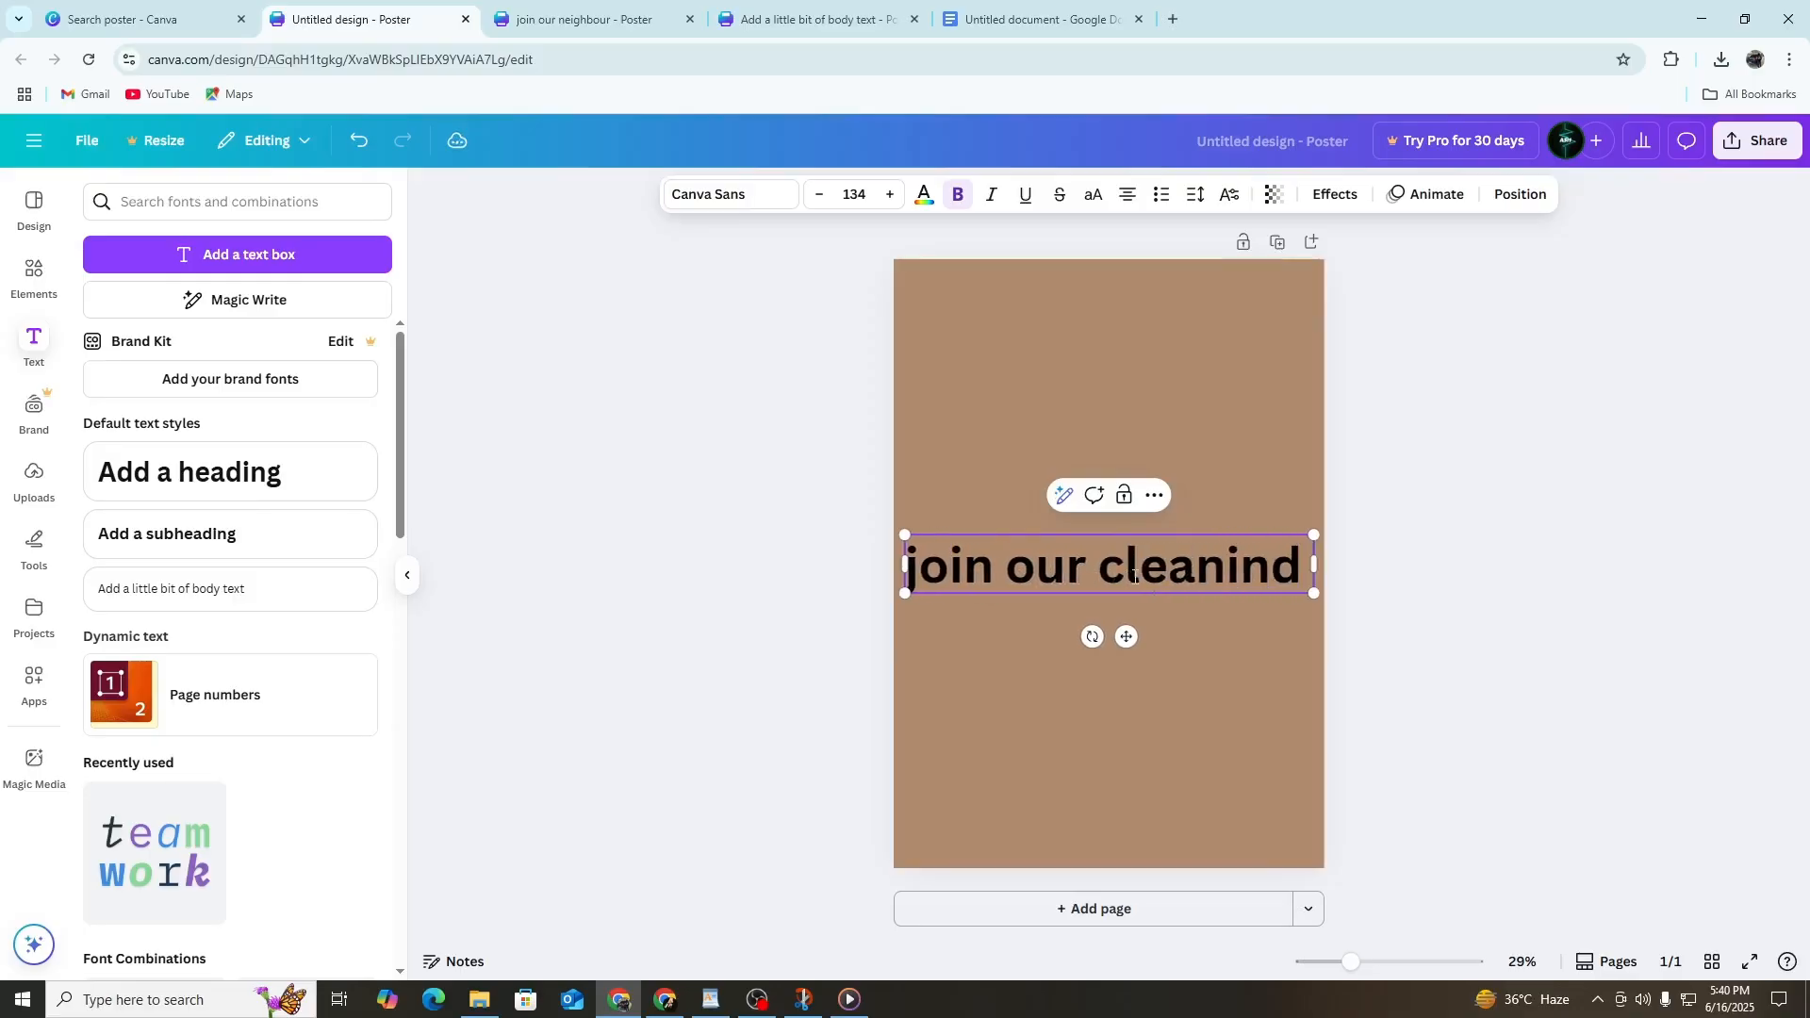
{"action": "key", "text": "BackSpace"}
{"action": "type", "text": "g"}
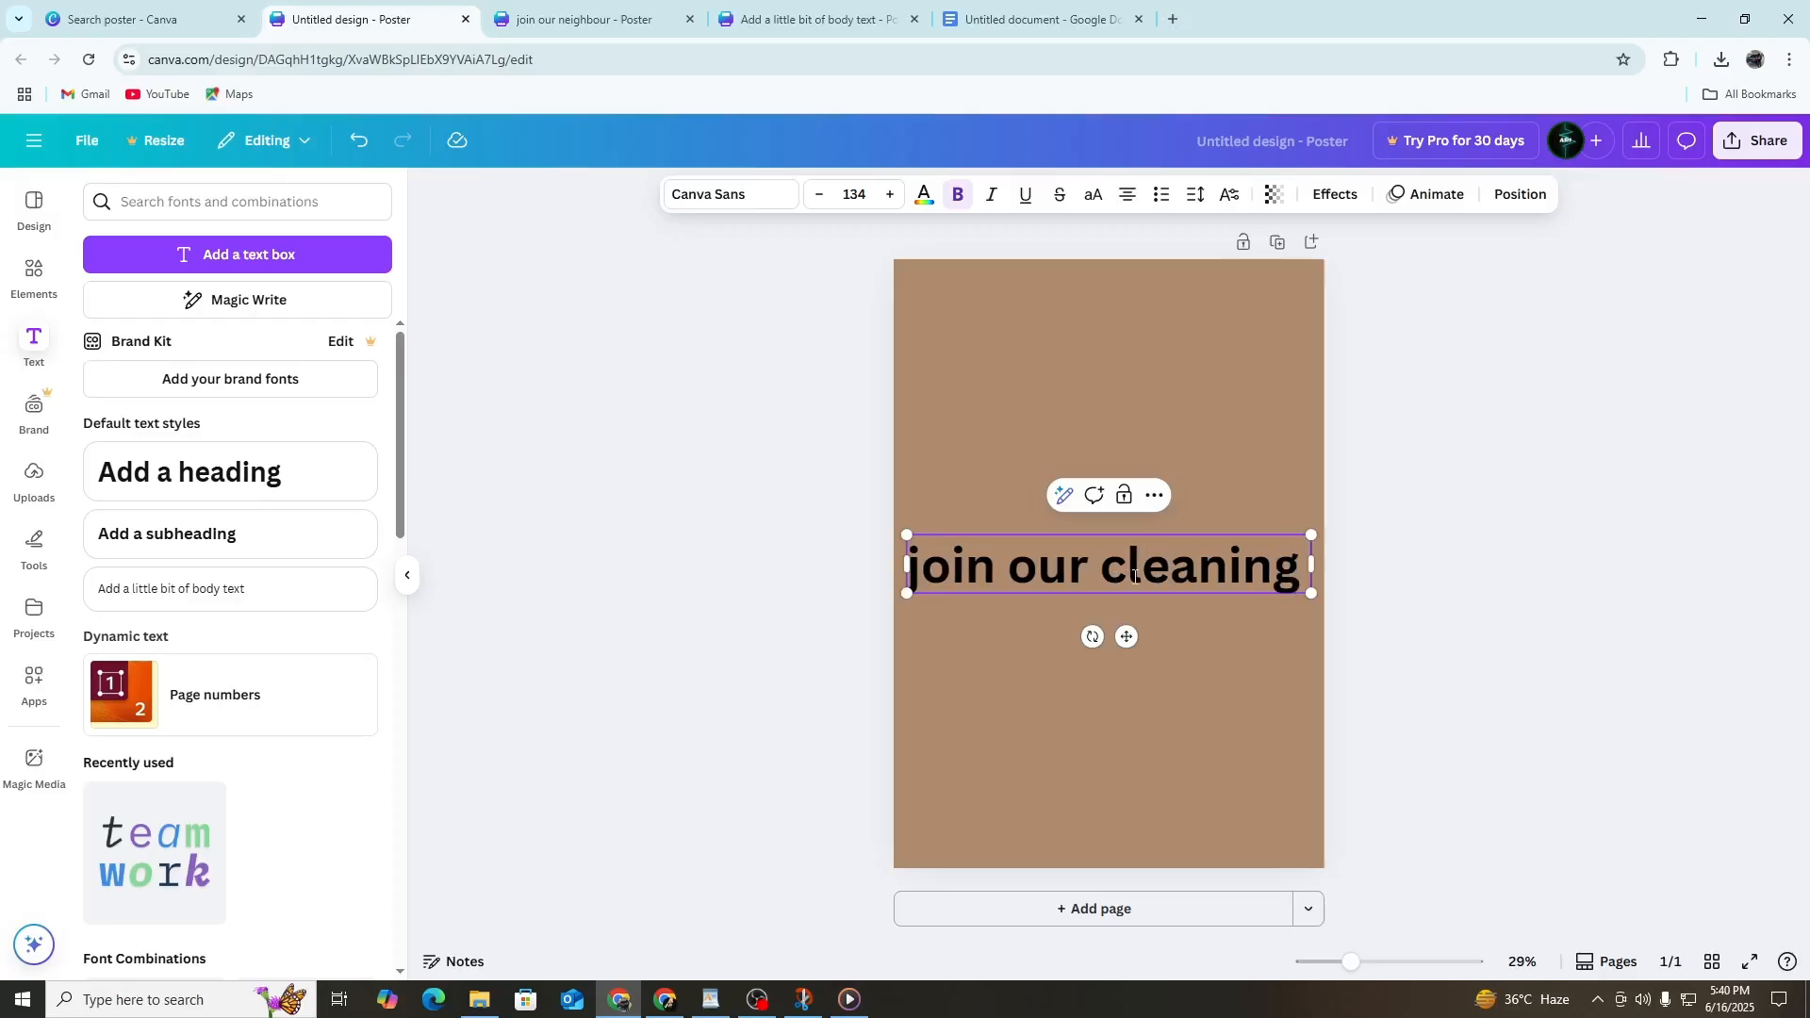
{"action": "type", "text": " day"}
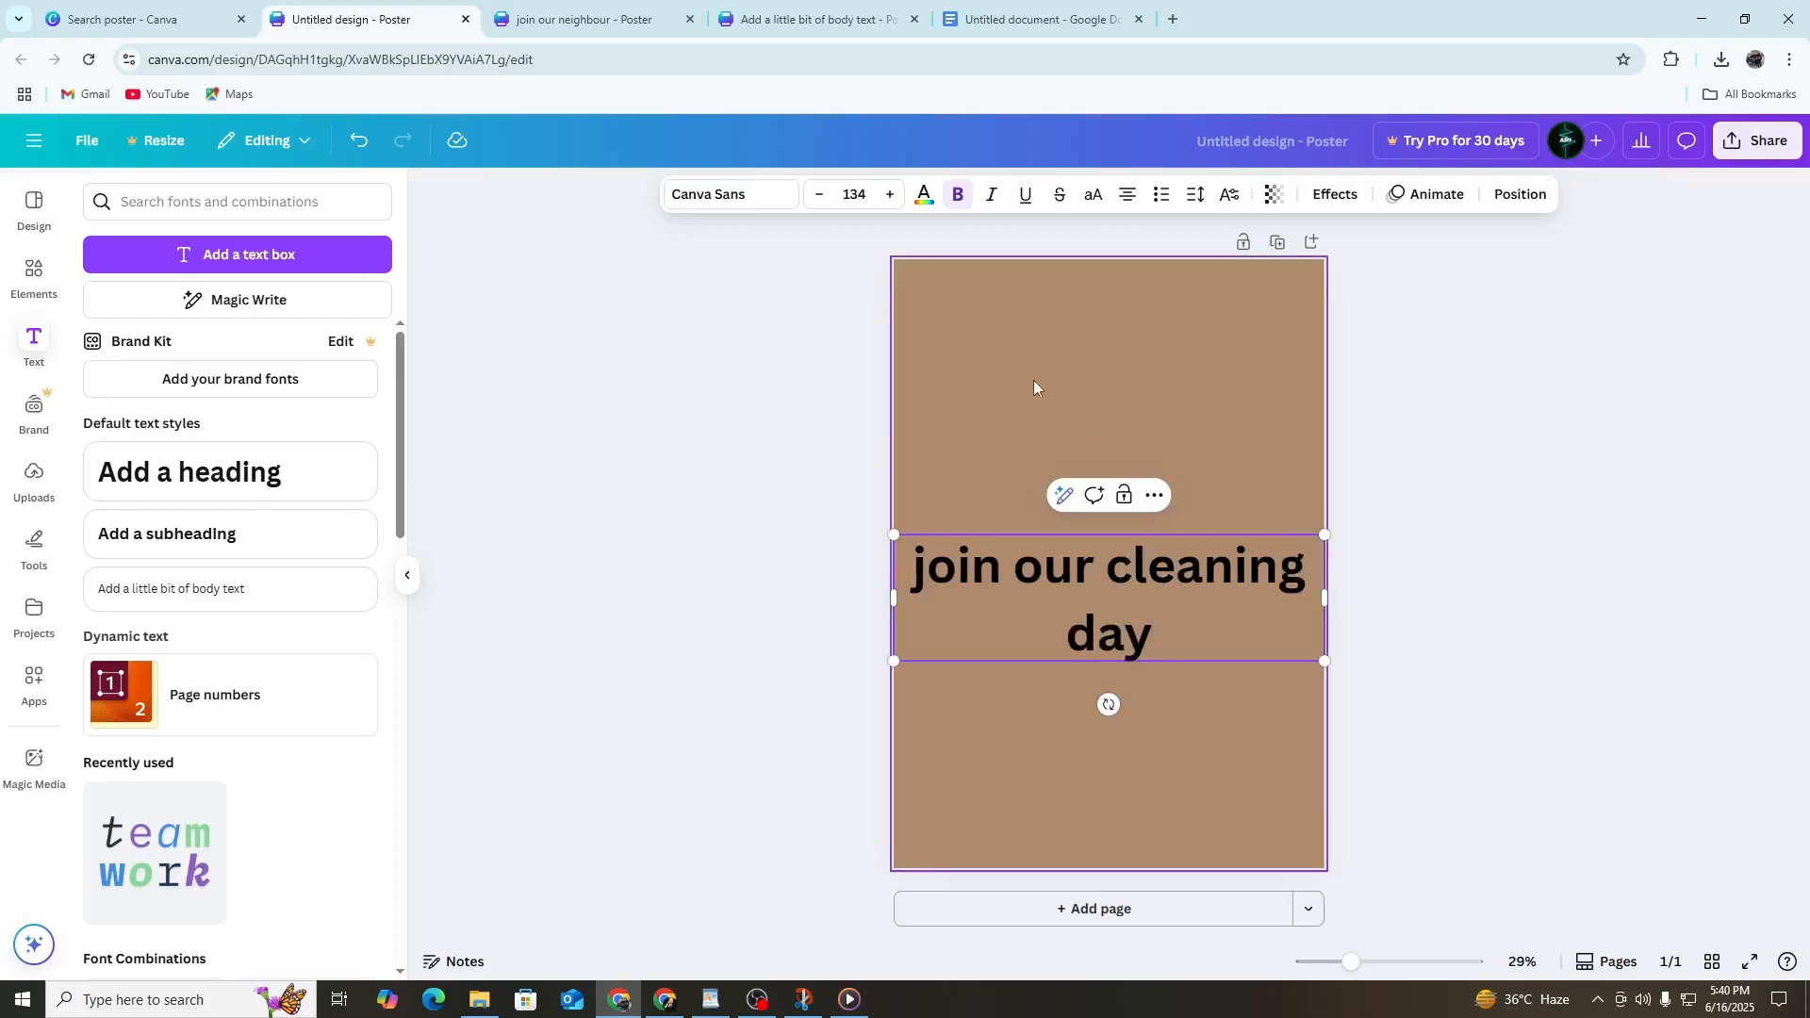
Step: Change the heading's font to Anton
{"action": "left_click", "coordinate": [731, 200]}
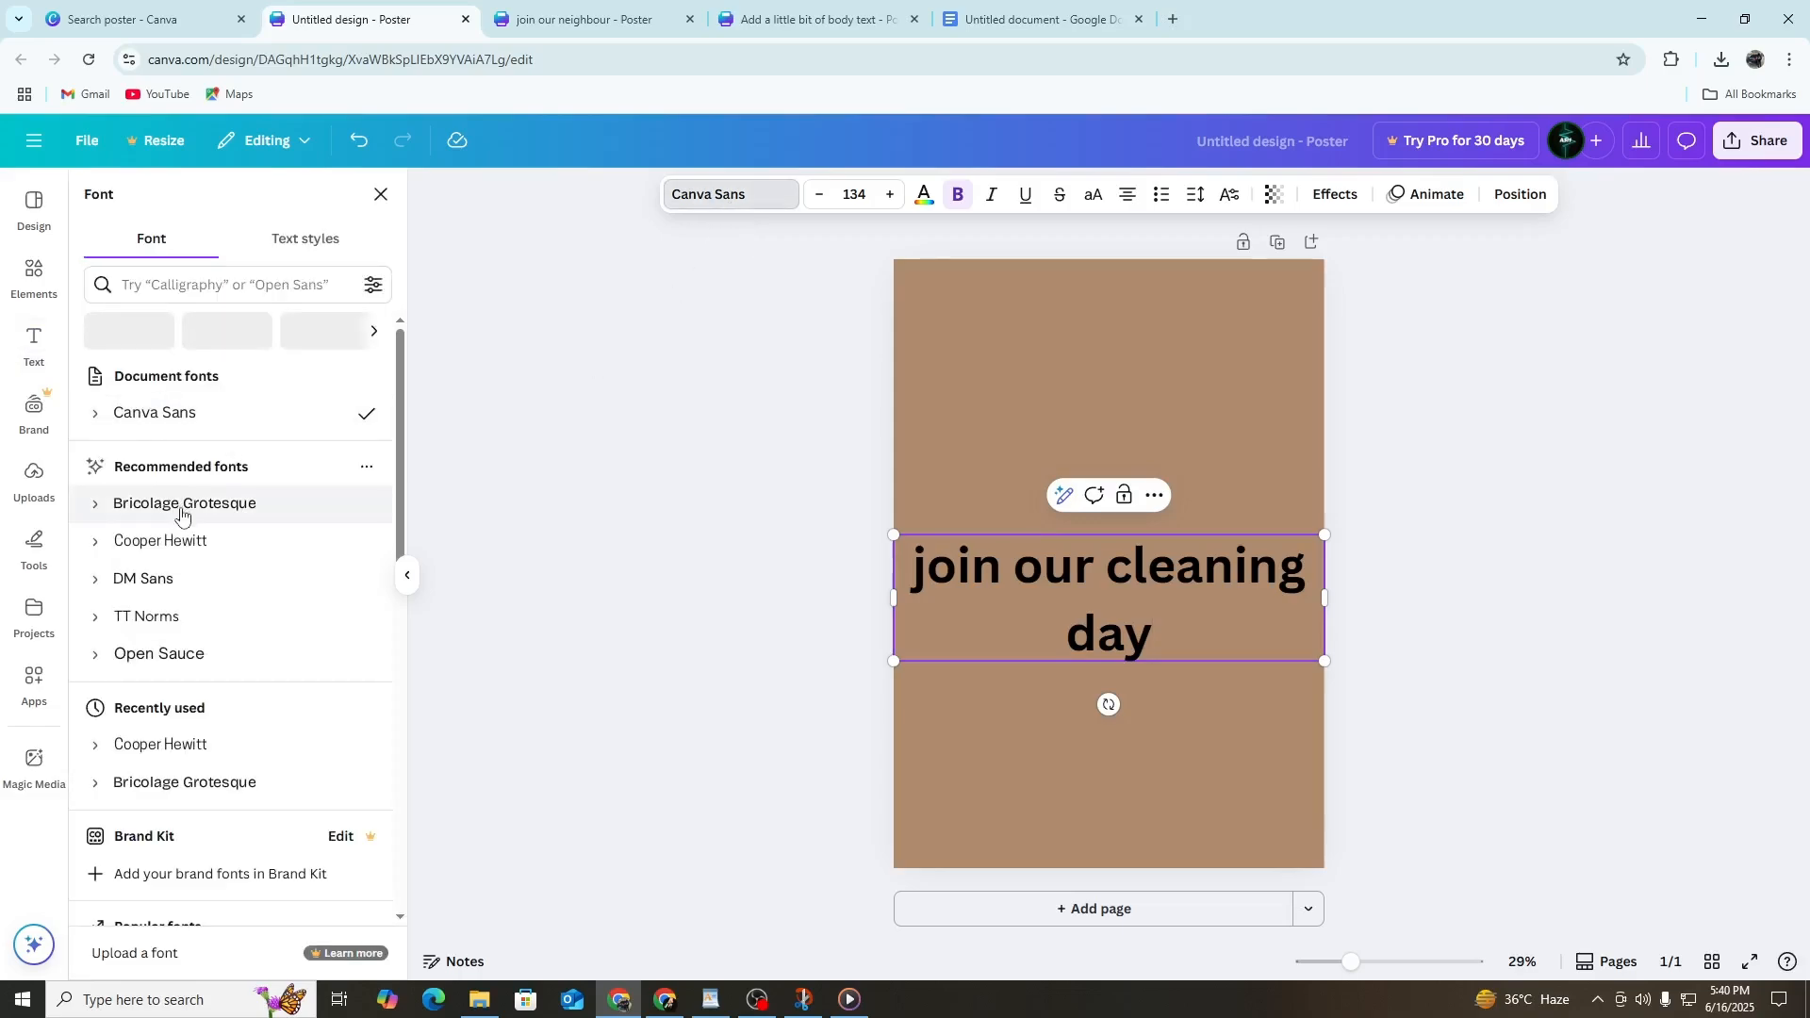
{"action": "scroll", "coordinate": [182, 514], "scroll_direction": "down", "scroll_amount": 4}
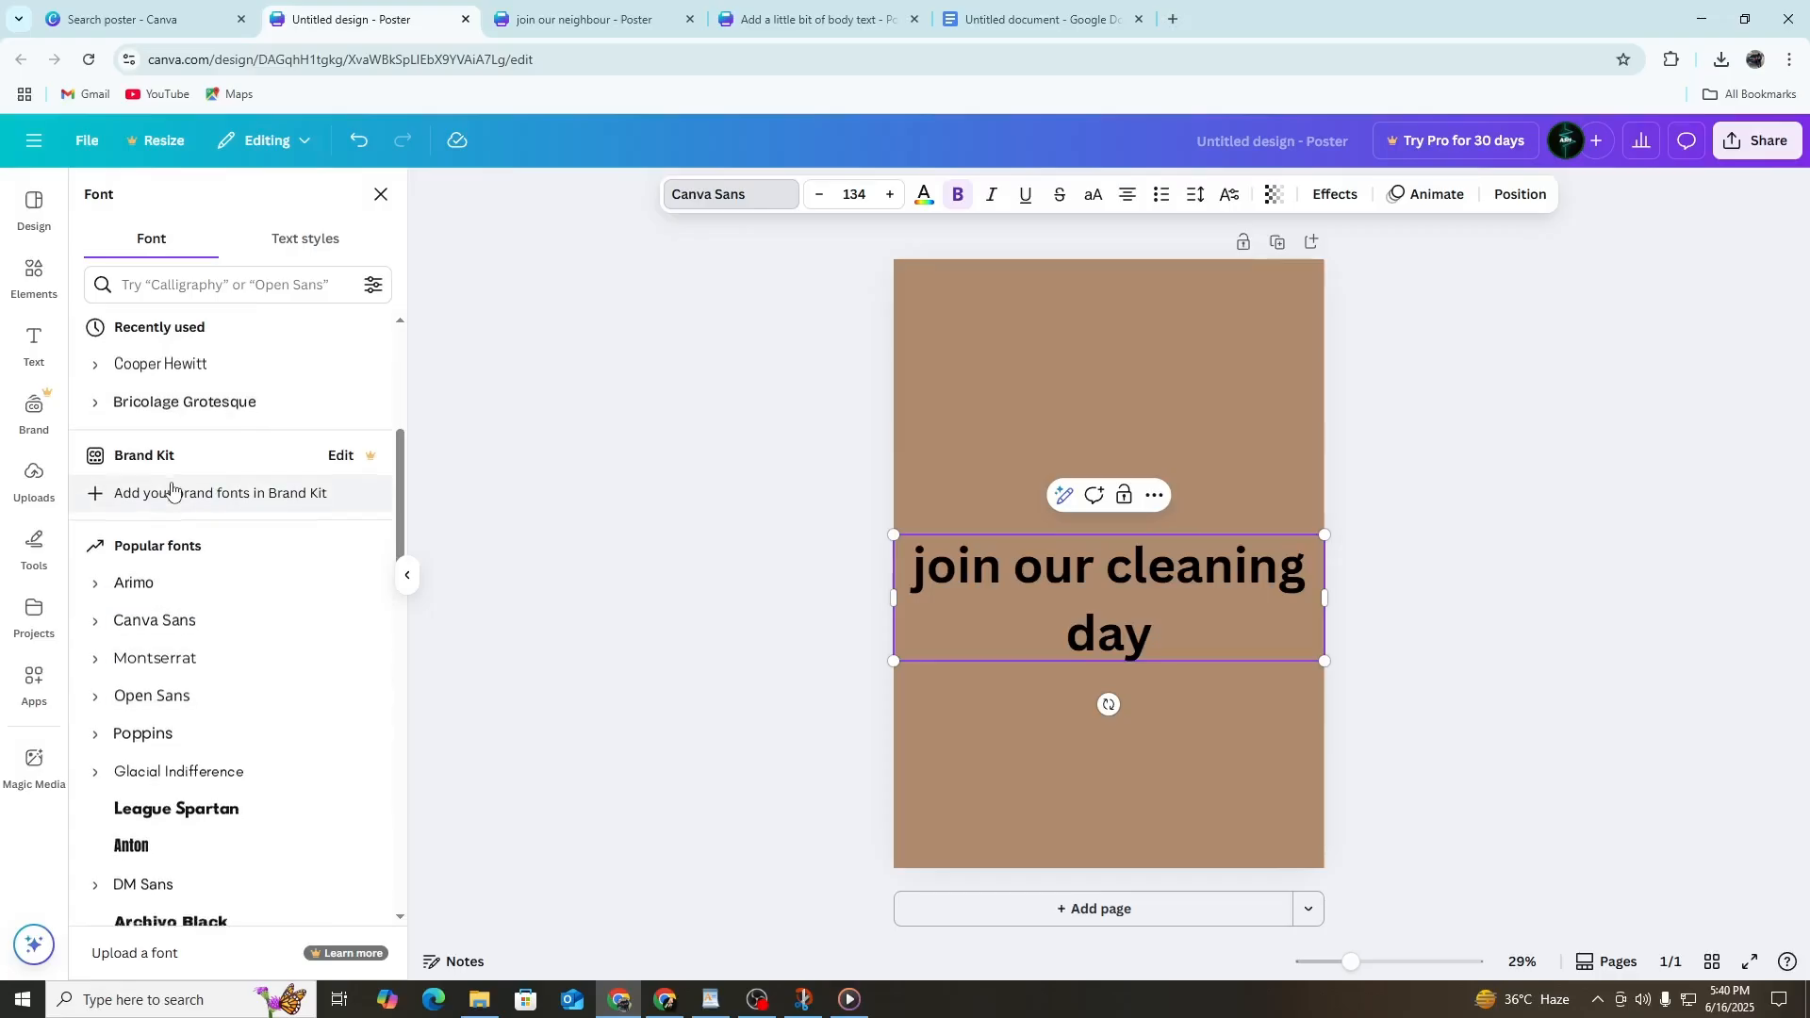
{"action": "scroll", "coordinate": [174, 495], "scroll_direction": "down", "scroll_amount": 2}
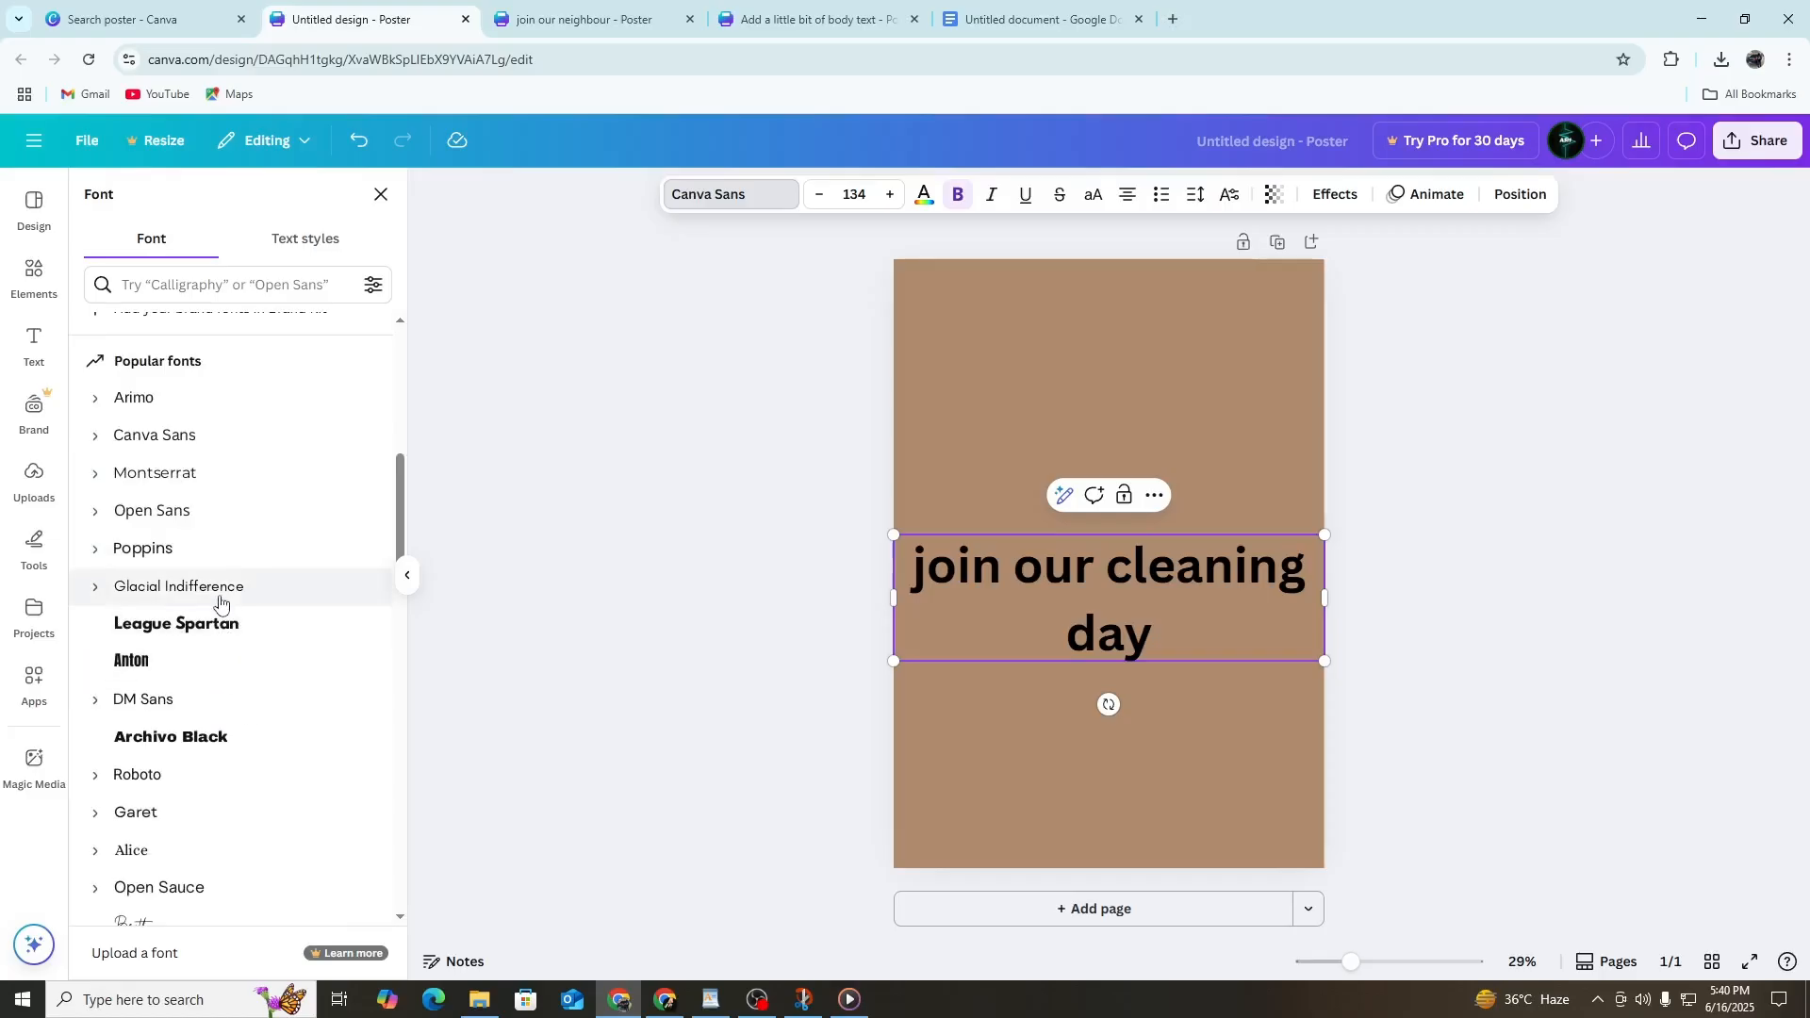
{"action": "left_click", "coordinate": [215, 666]}
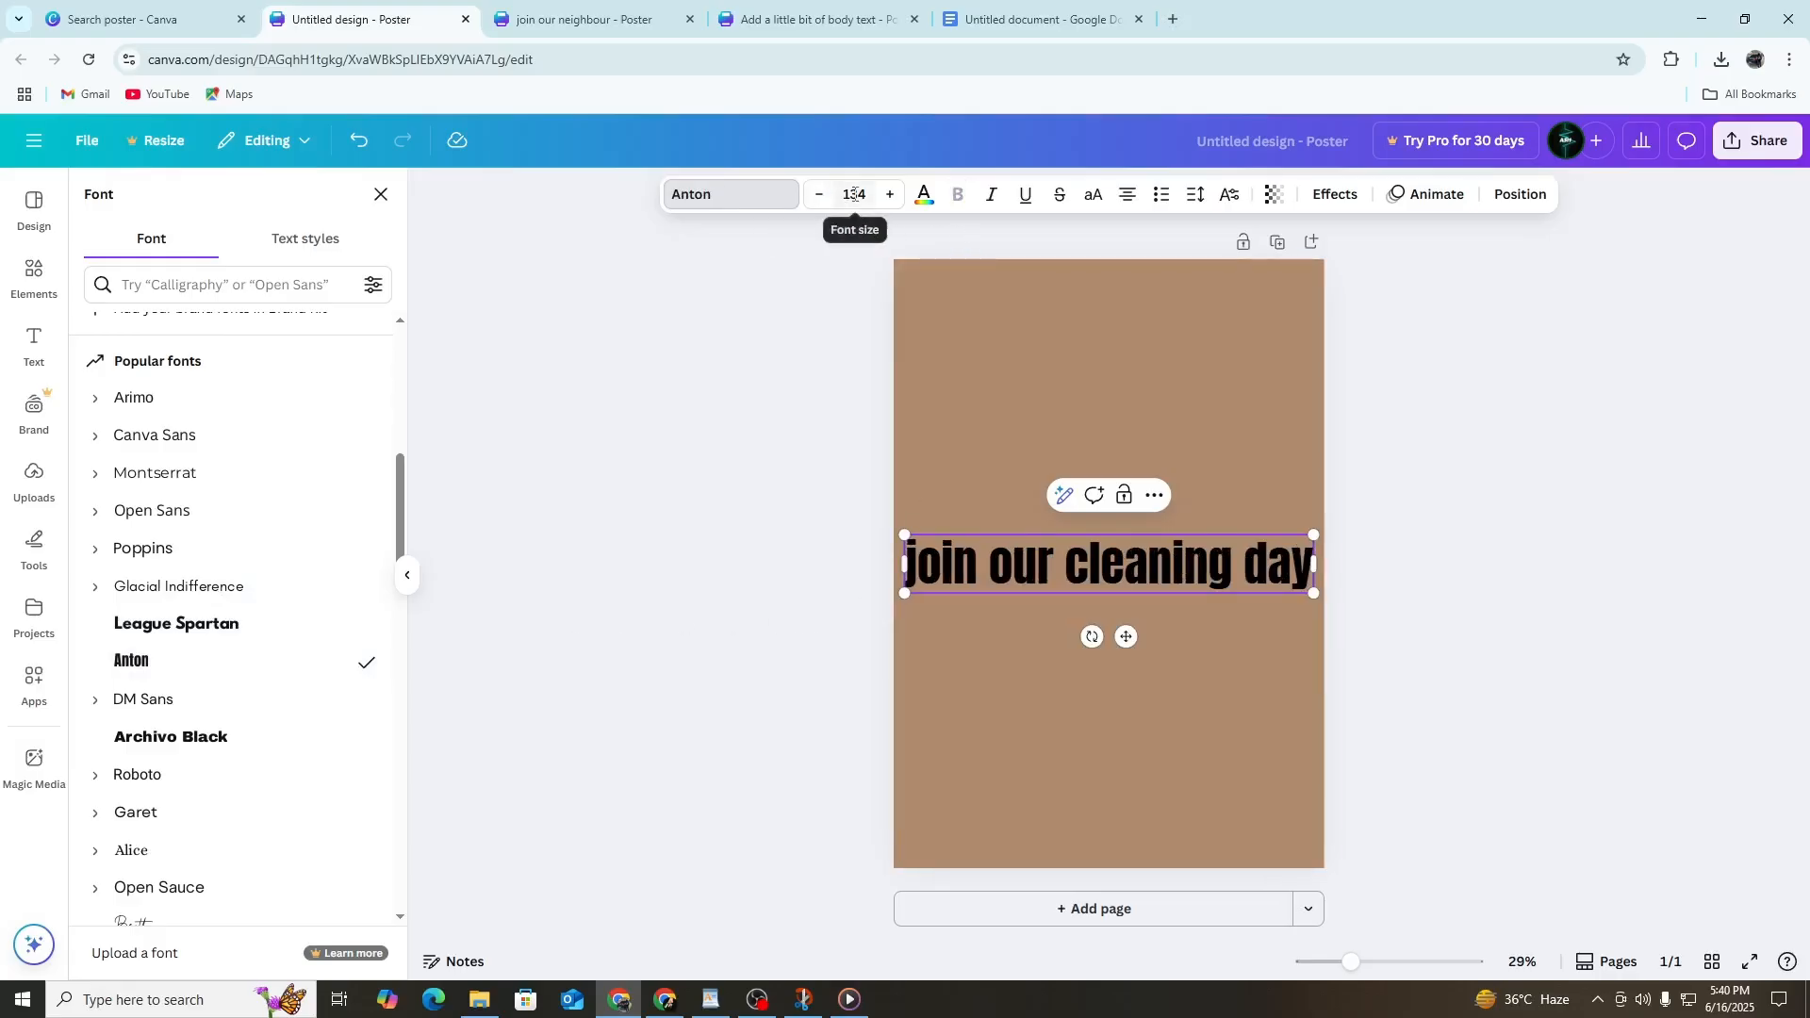
Step: Reduce the "join our cleaning day" heading's font size to 113
{"action": "left_click", "coordinate": [822, 201]}
{"action": "left_click", "coordinate": [822, 203]}
{"action": "left_click", "coordinate": [822, 203]}
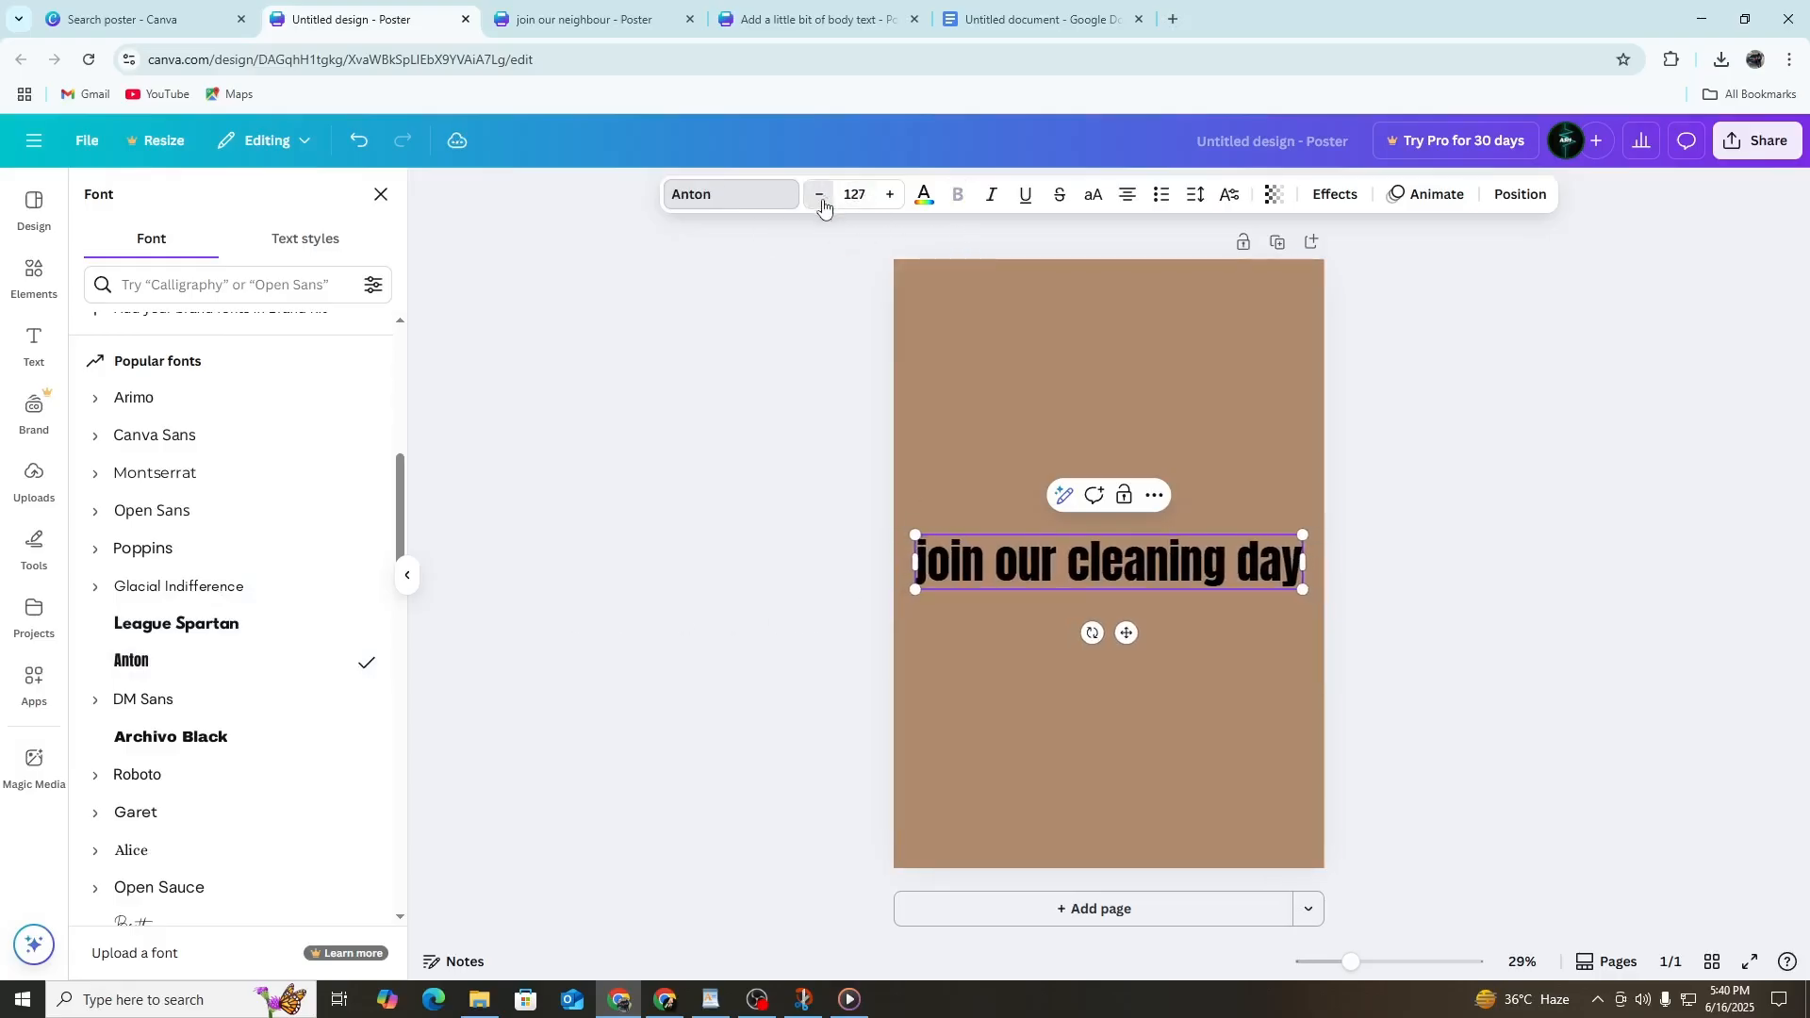
{"action": "left_click", "coordinate": [823, 205]}
{"action": "left_click", "coordinate": [821, 204]}
{"action": "left_click", "coordinate": [821, 204]}
{"action": "left_click", "coordinate": [821, 204]}
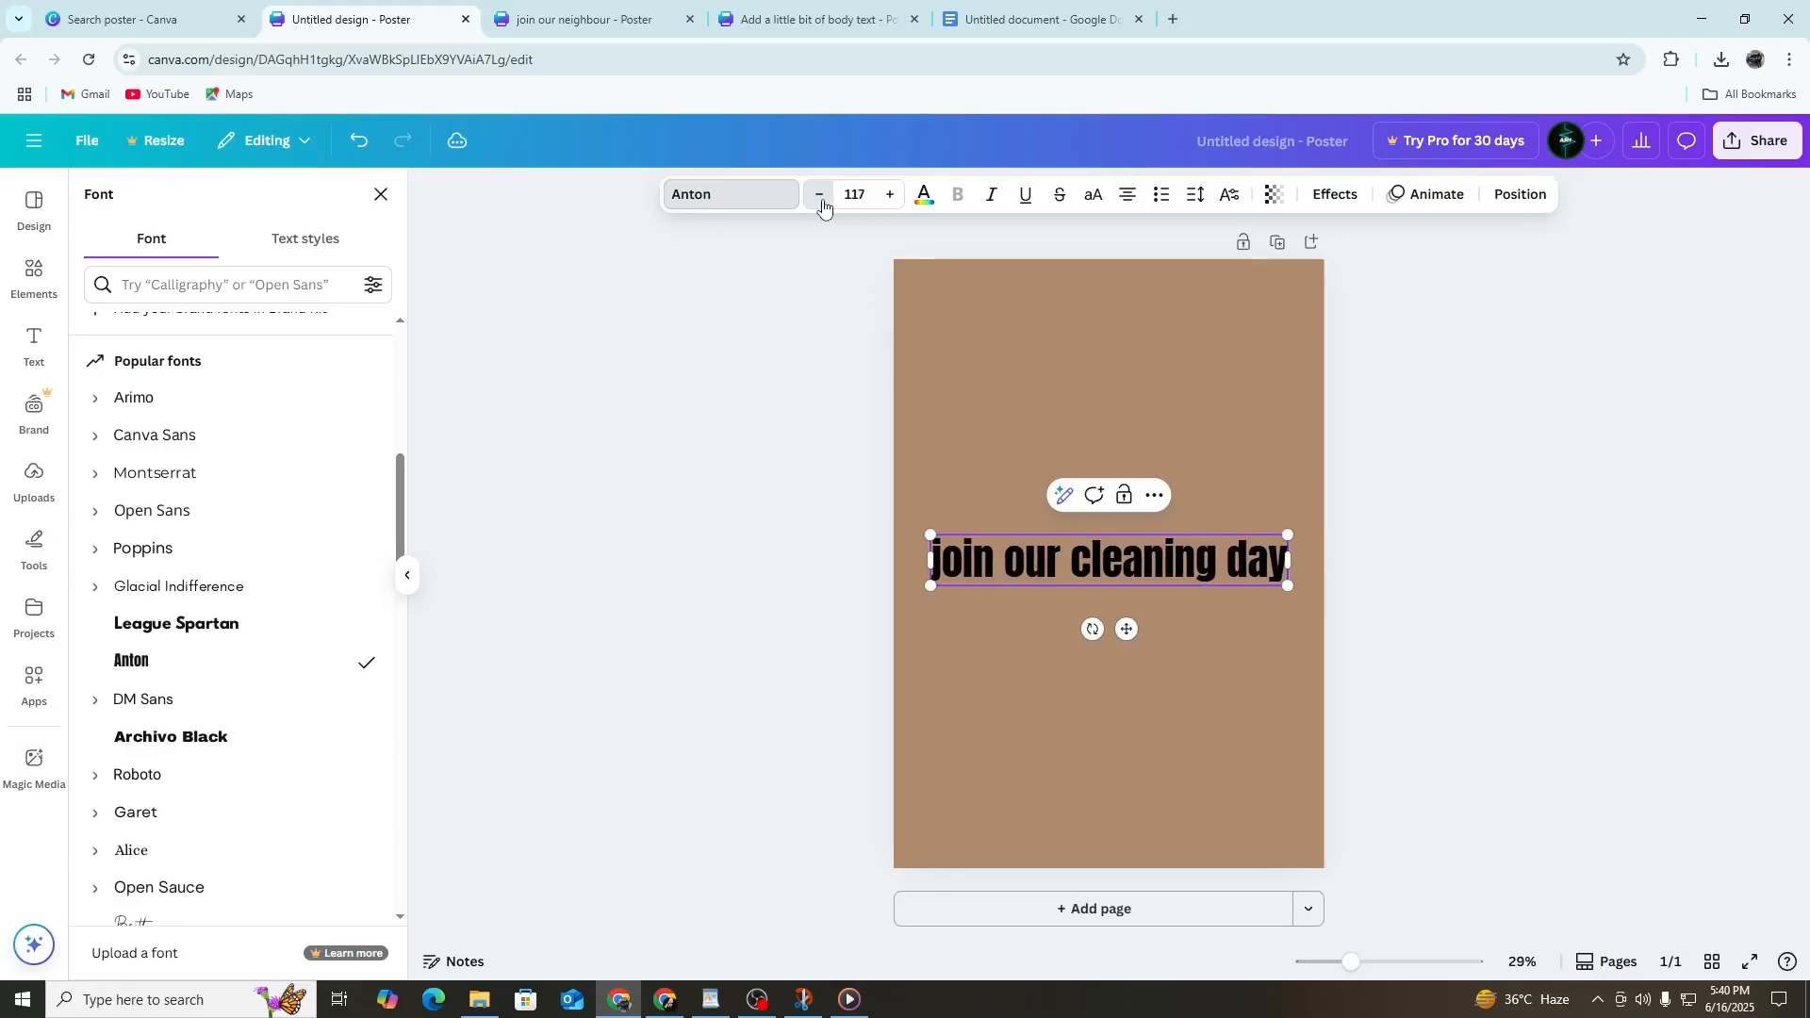
{"action": "left_click", "coordinate": [821, 203]}
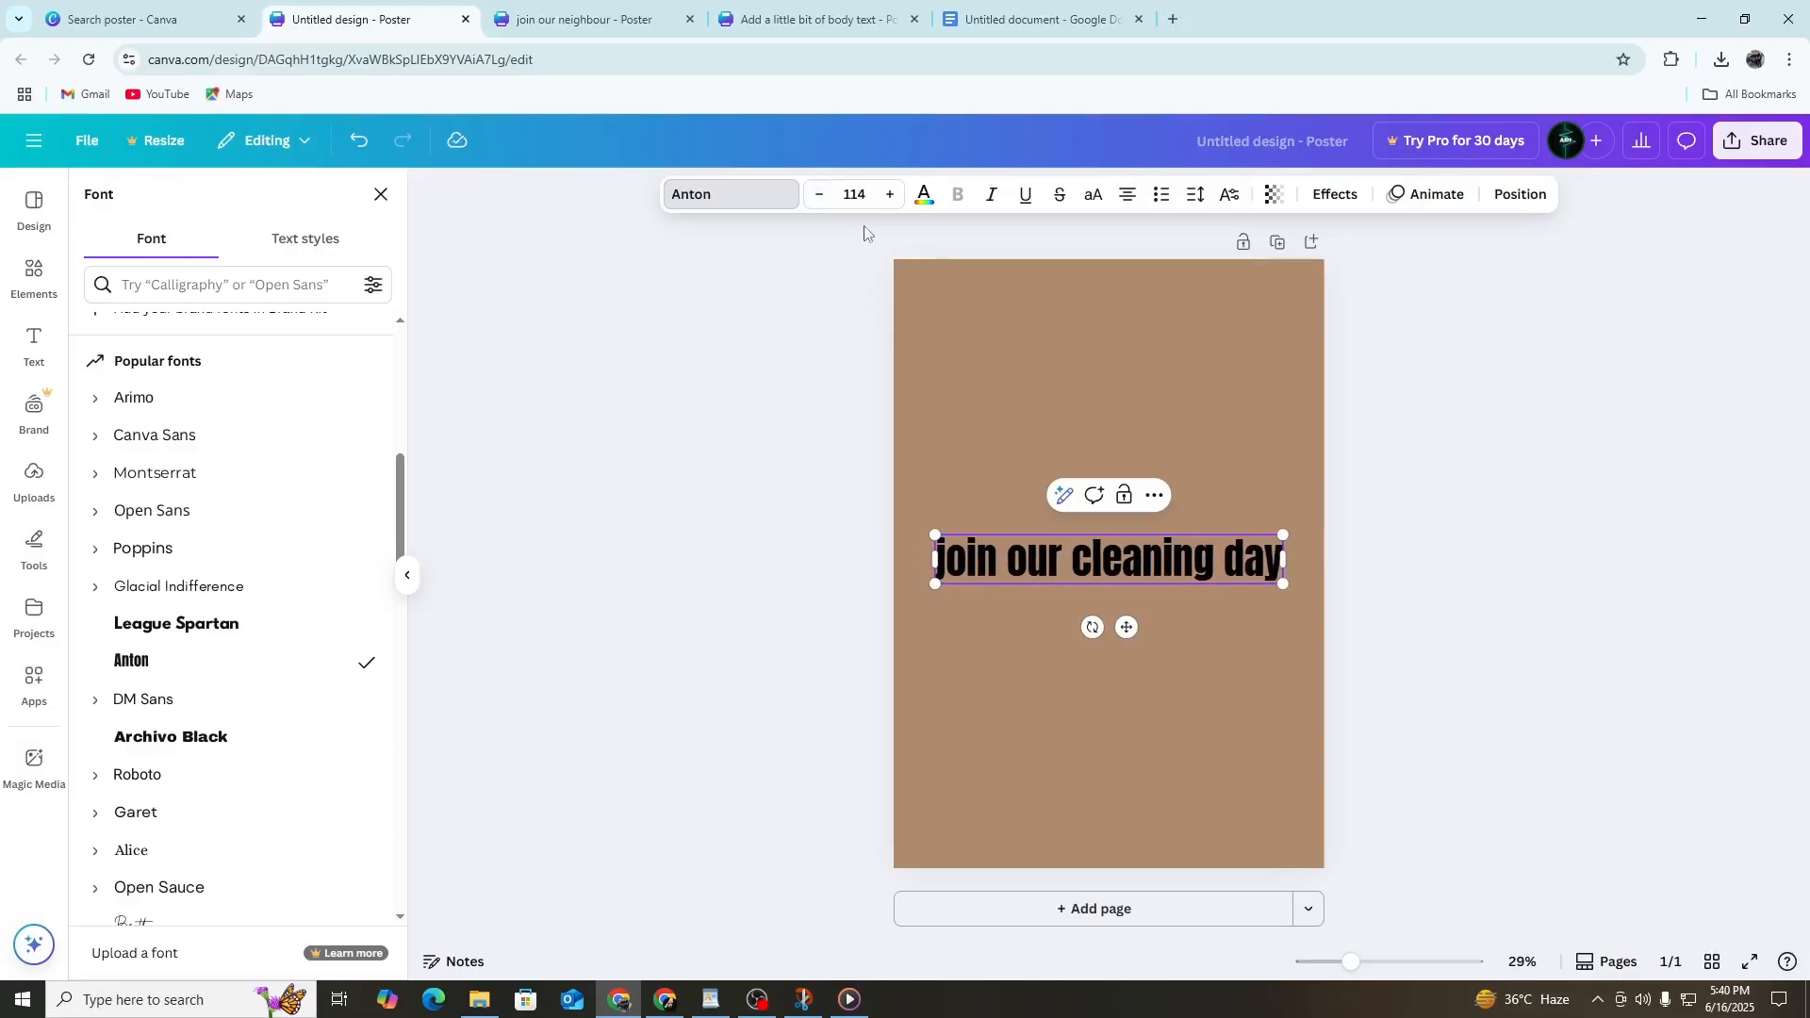
{"action": "mouse_move", "coordinate": [935, 534]}
{"action": "left_mouse_down"}
{"action": "mouse_move", "coordinate": [987, 547]}
{"action": "mouse_move", "coordinate": [941, 539]}
{"action": "left_mouse_up"}
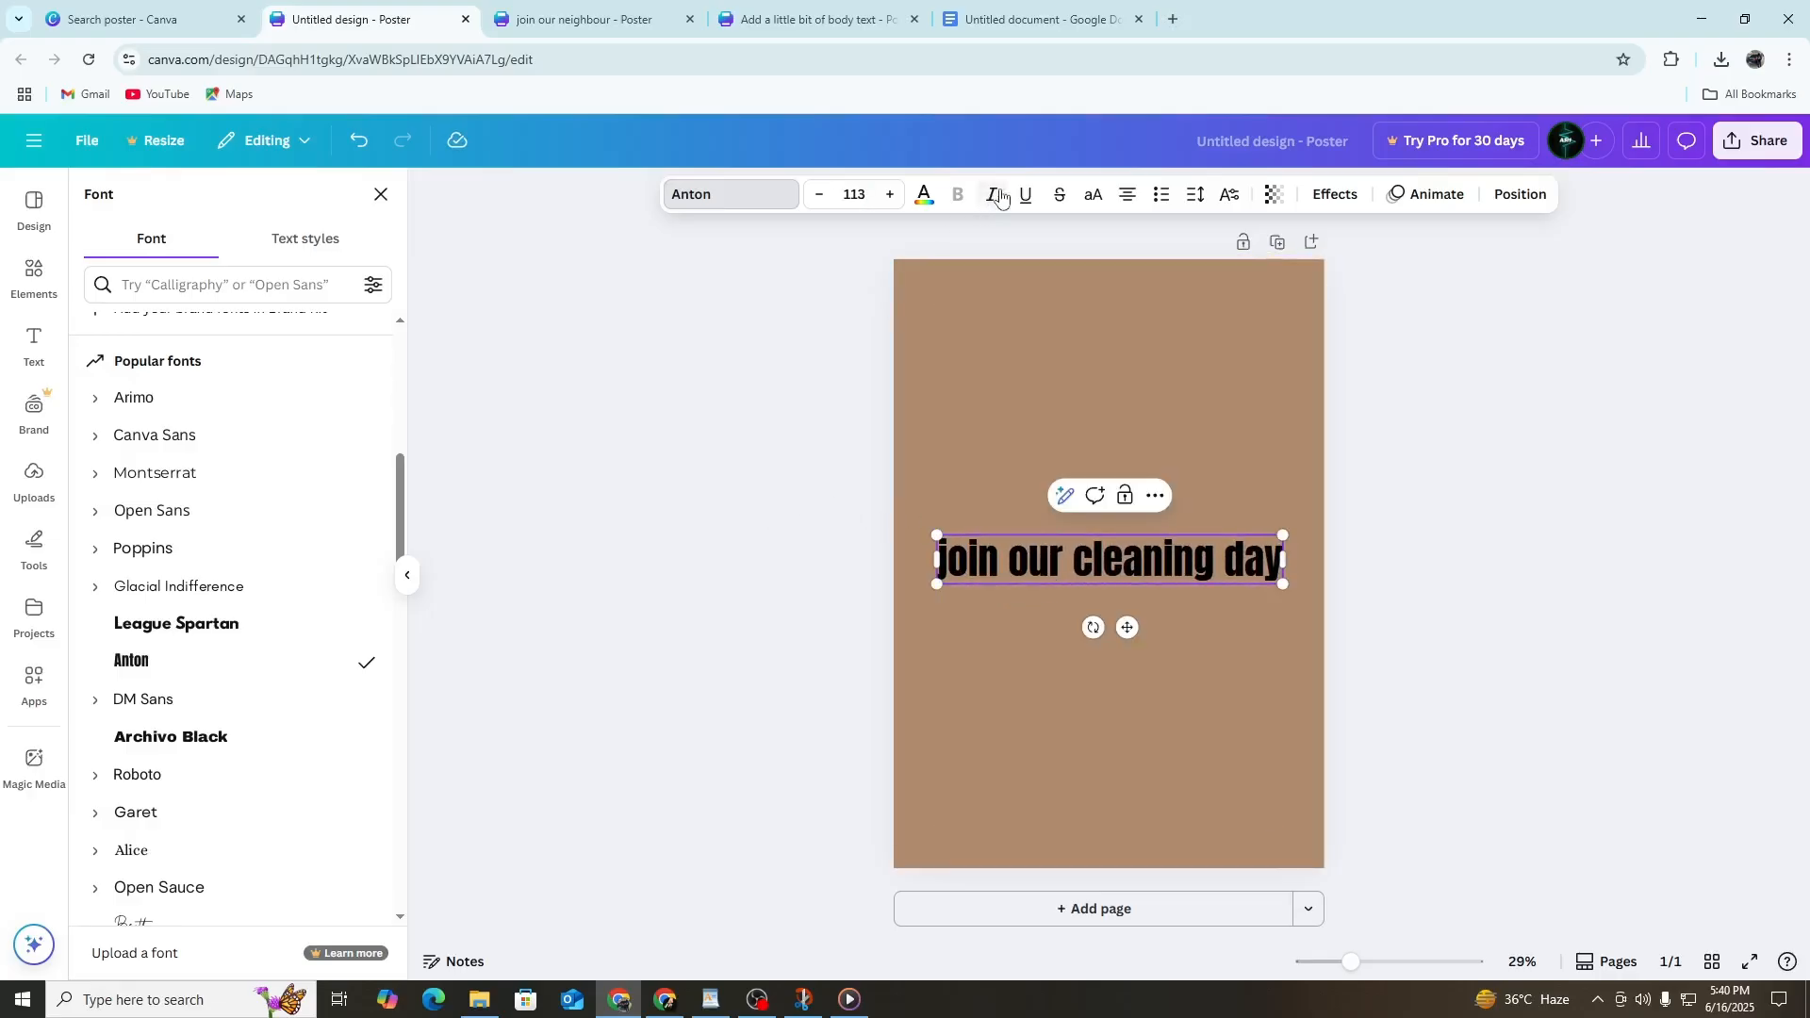
{"action": "left_click", "coordinate": [923, 207]}
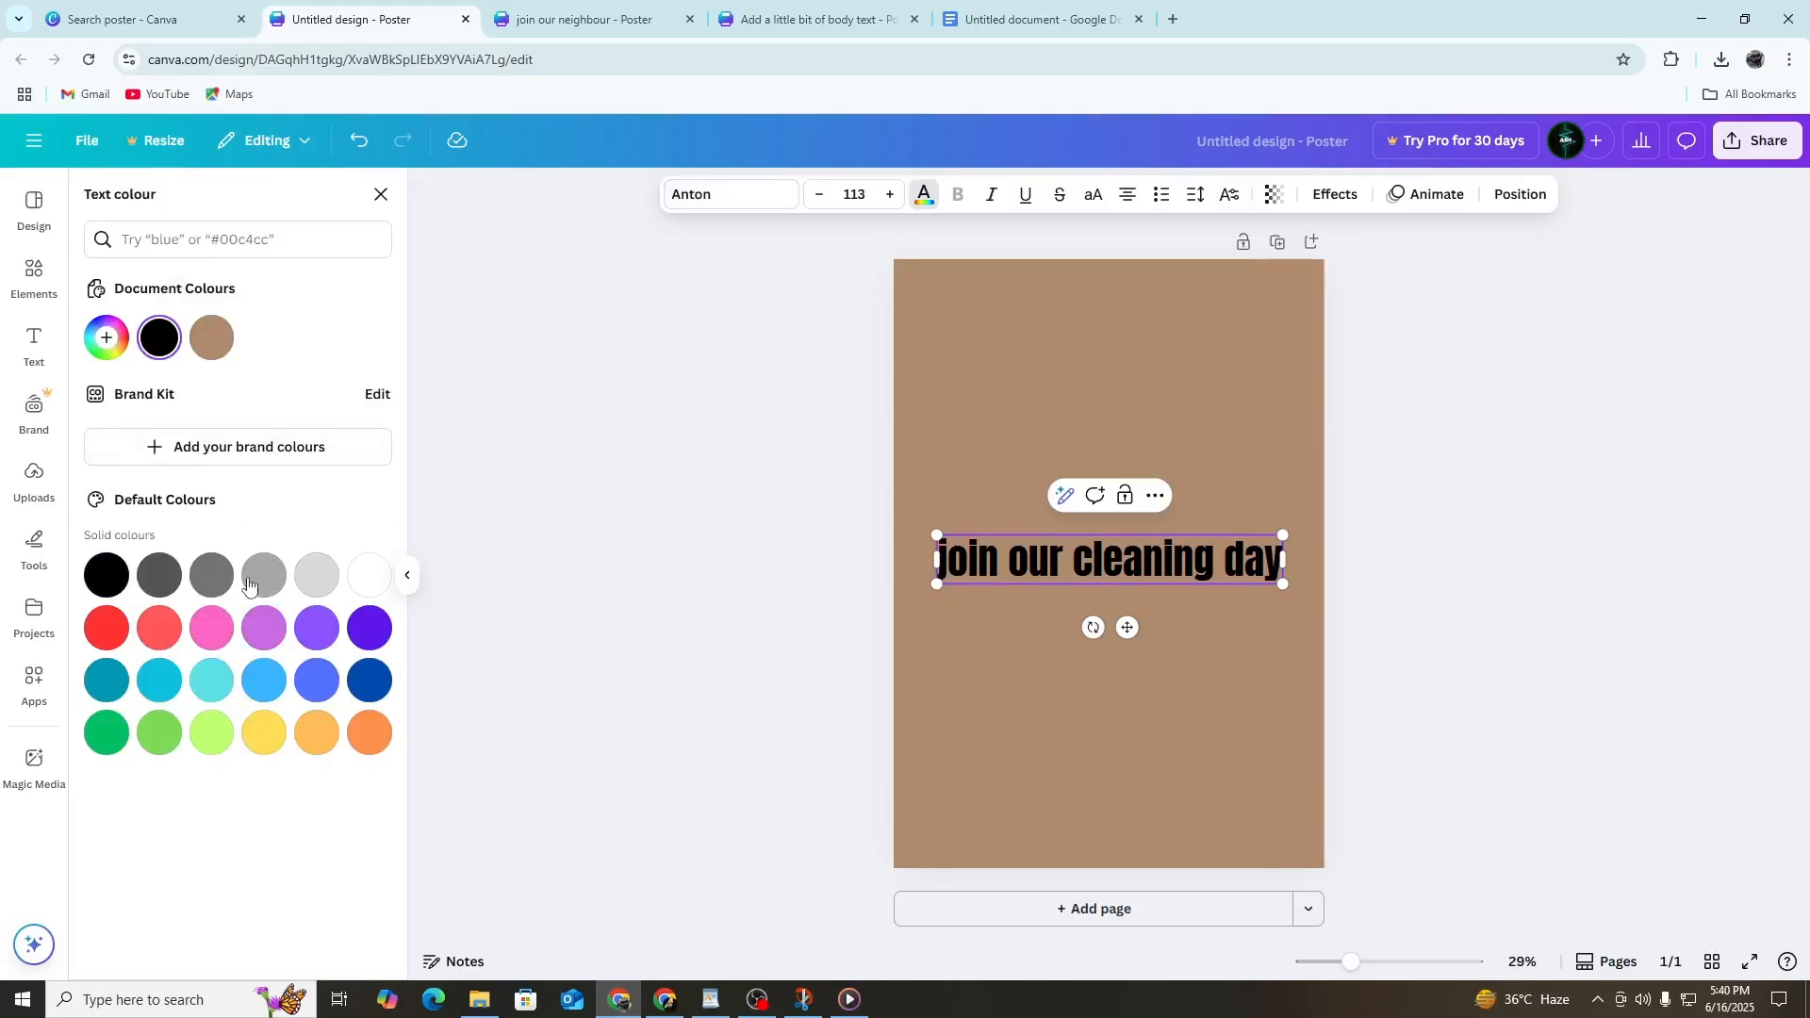
{"action": "left_click", "coordinate": [380, 198]}
Step: Add a subheading just below the heading and replace its placeholder text with "saturday"
{"action": "left_click", "coordinate": [192, 544]}
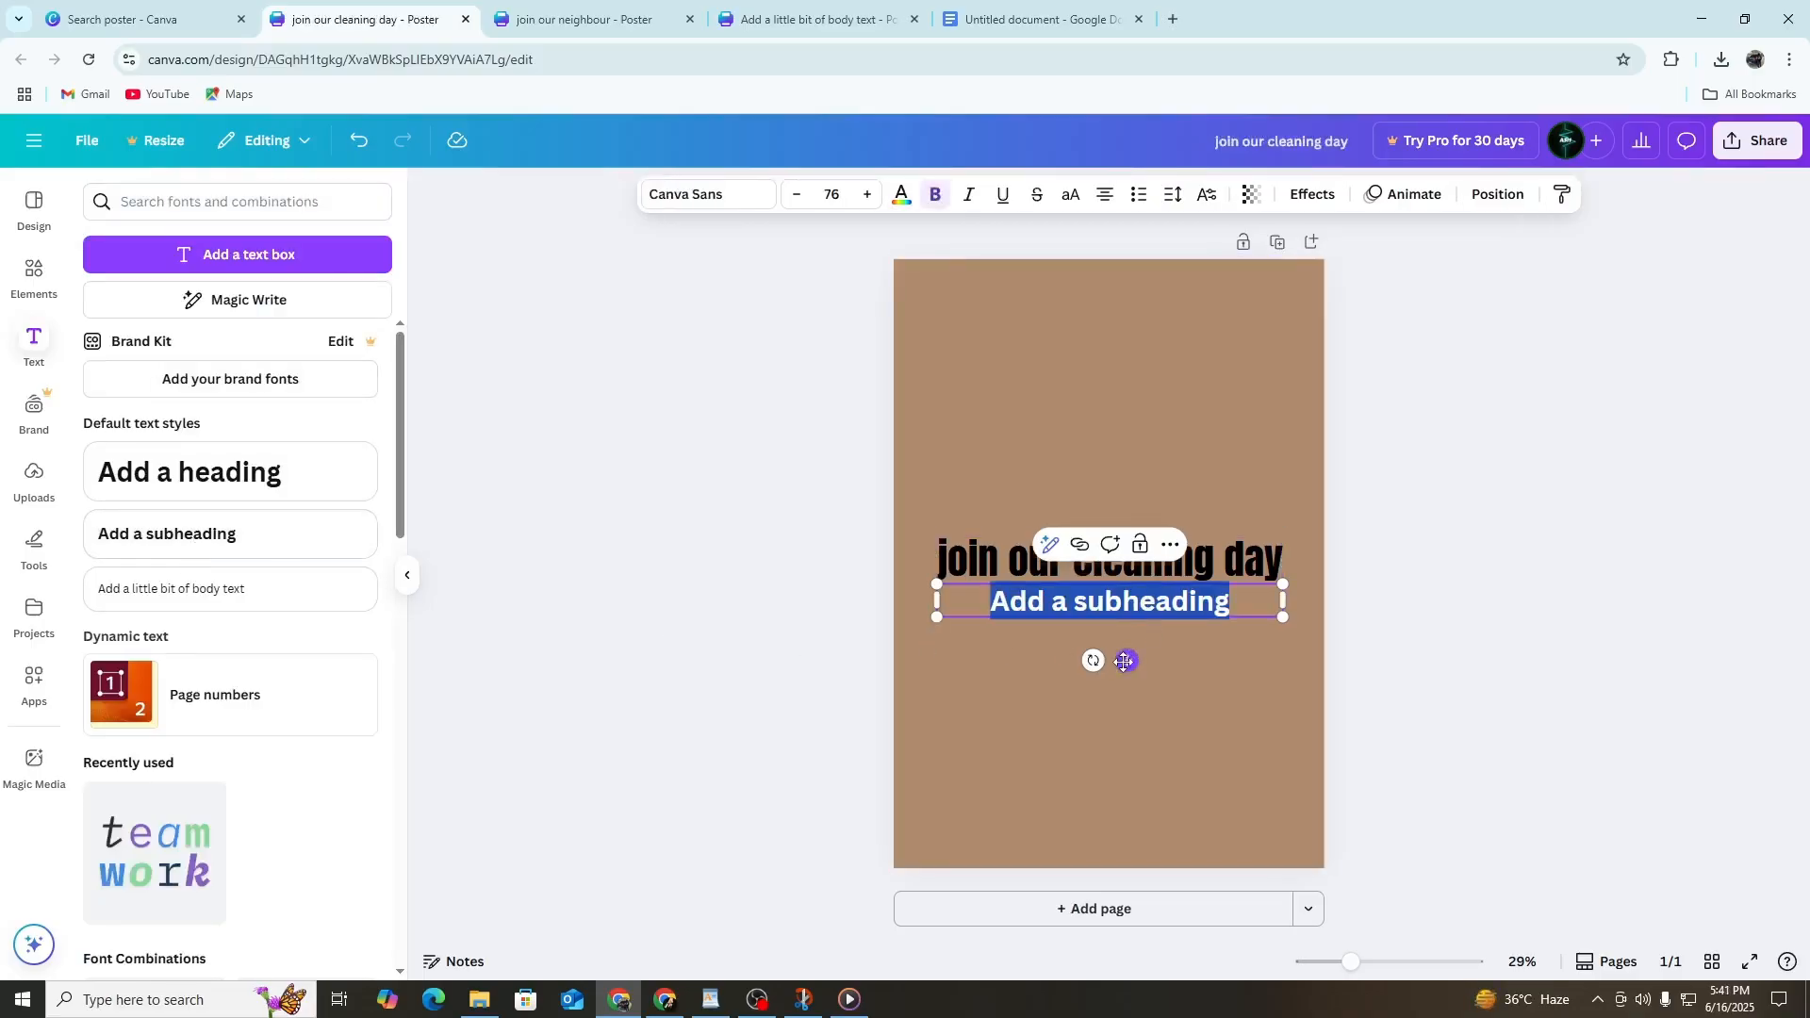
{"action": "left_click_drag", "start_coordinate": [1126, 660], "coordinate": [1126, 674]}
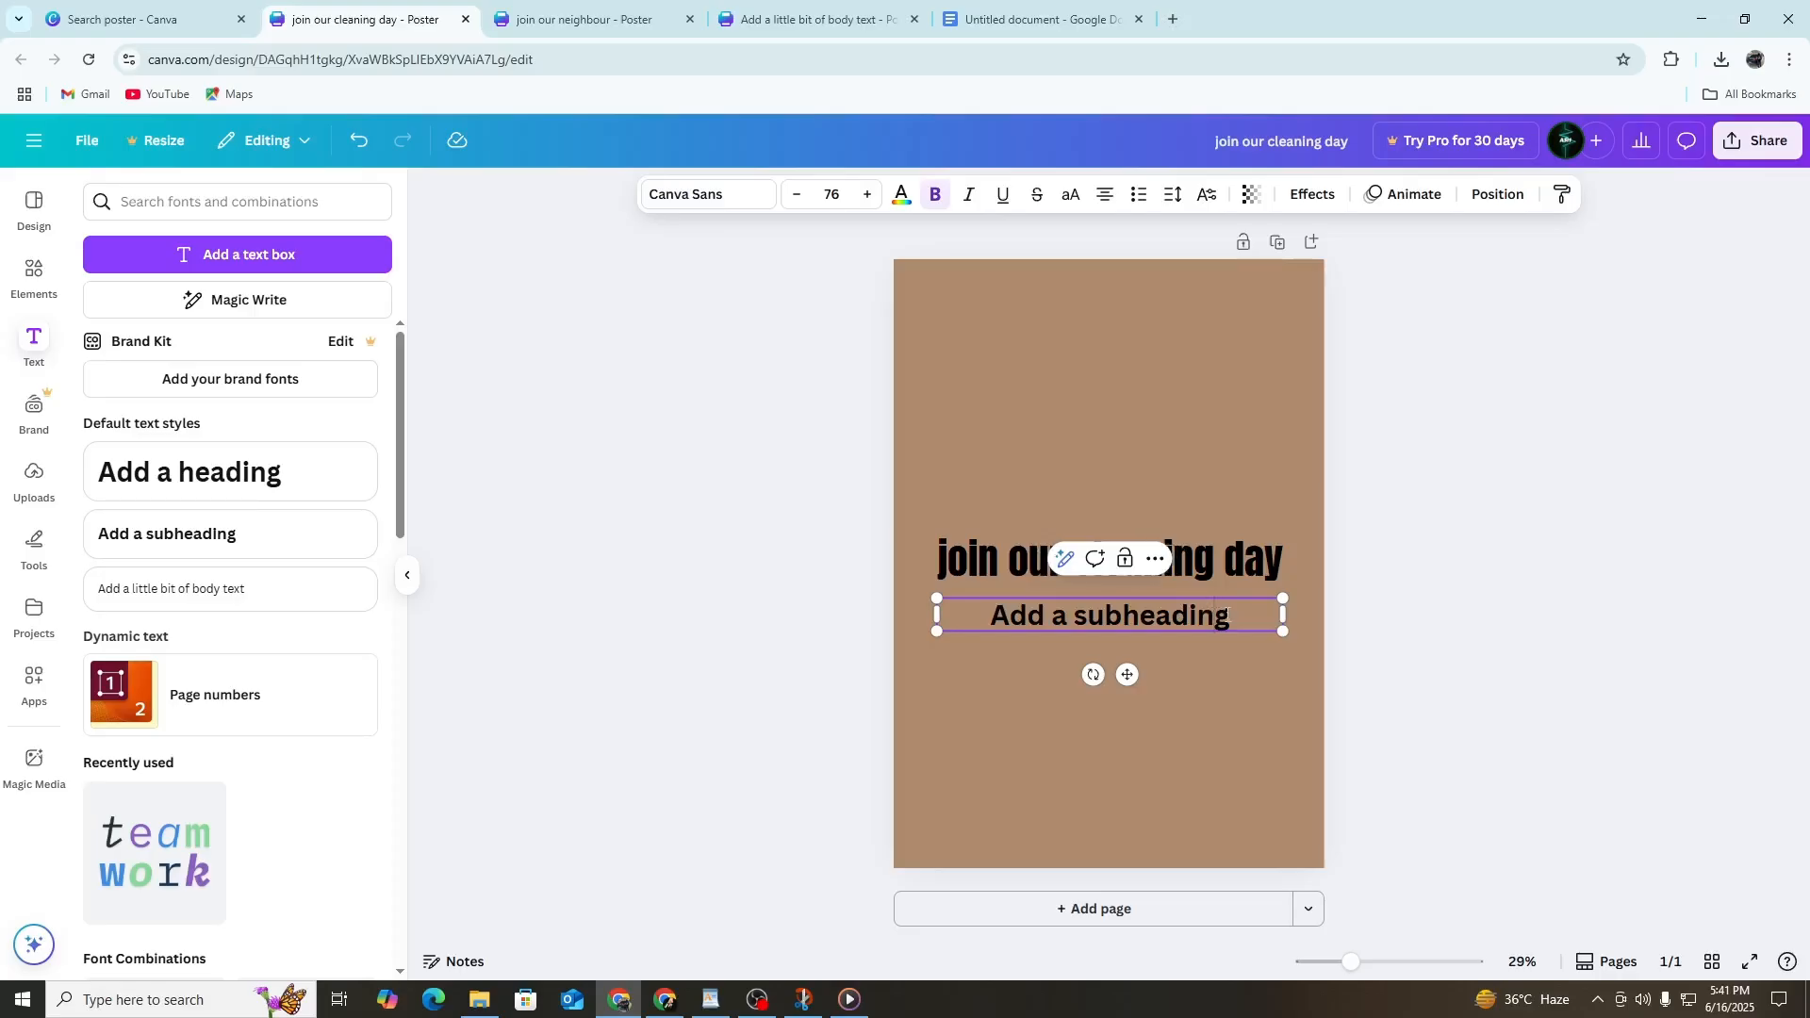
{"action": "key", "text": "BackSpace"}
{"action": "key", "text": "BackSpace"}
{"action": "key", "text": "BackSpace"}
{"action": "key", "text": "BackSpace"}
{"action": "key", "text": "BackSpace"}
{"action": "key", "text": "BackSpace"}
{"action": "key", "text": "BackSpace"}
{"action": "key", "text": "BackSpace"}
{"action": "key", "text": "BackSpace"}
{"action": "key", "text": "BackSpace"}
{"action": "key", "text": "BackSpace"}
{"action": "key", "text": "BackSpace"}
{"action": "key", "text": "BackSpace"}
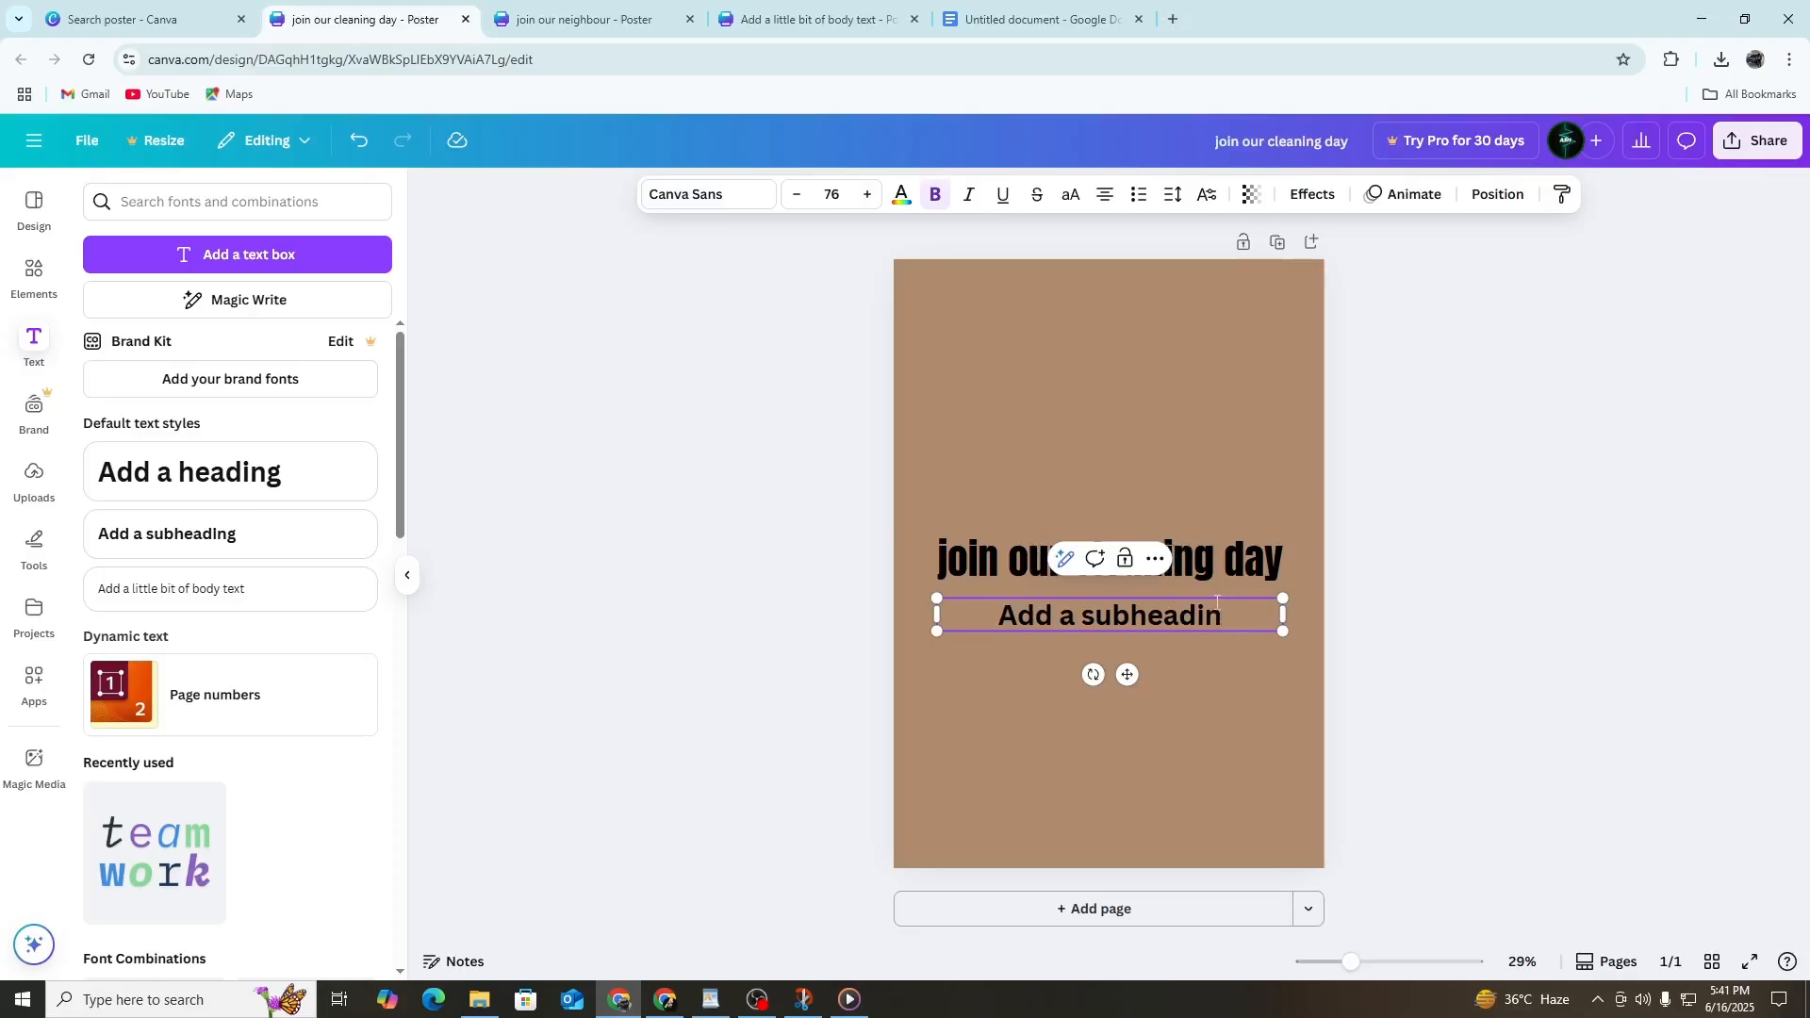
{"action": "key", "text": "BackSpace"}
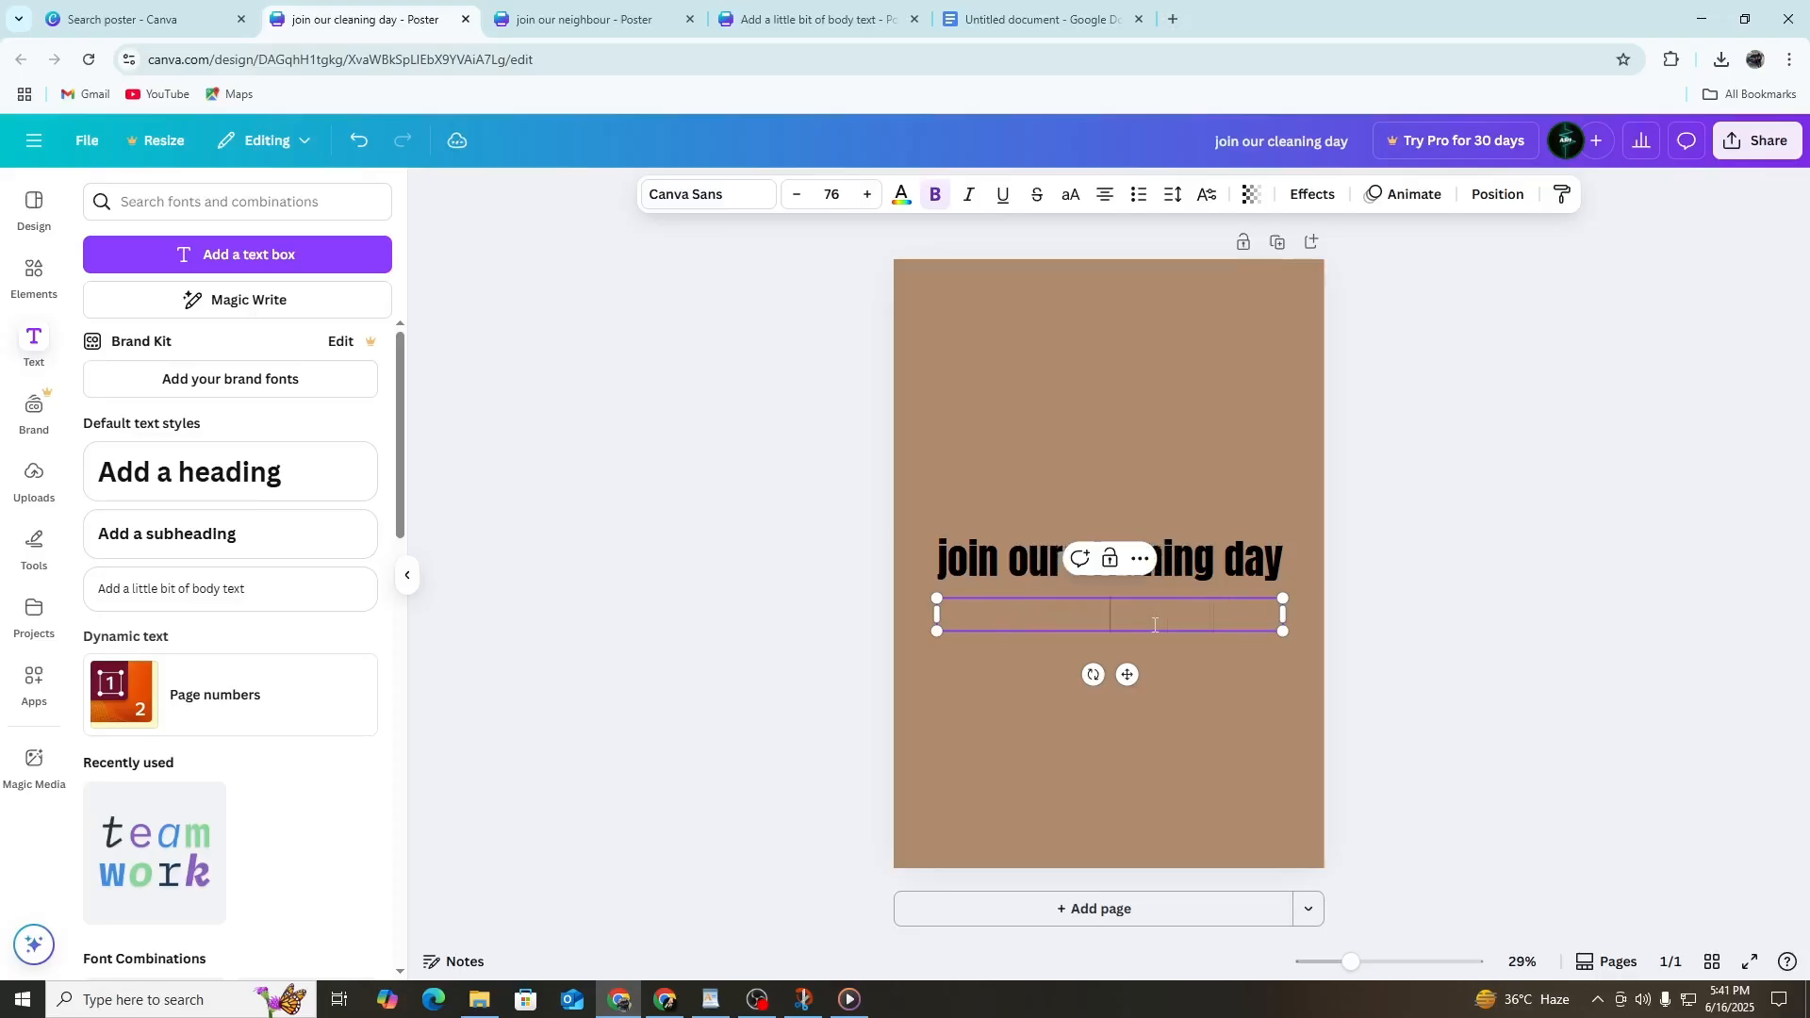
{"action": "type", "text": "satur"}
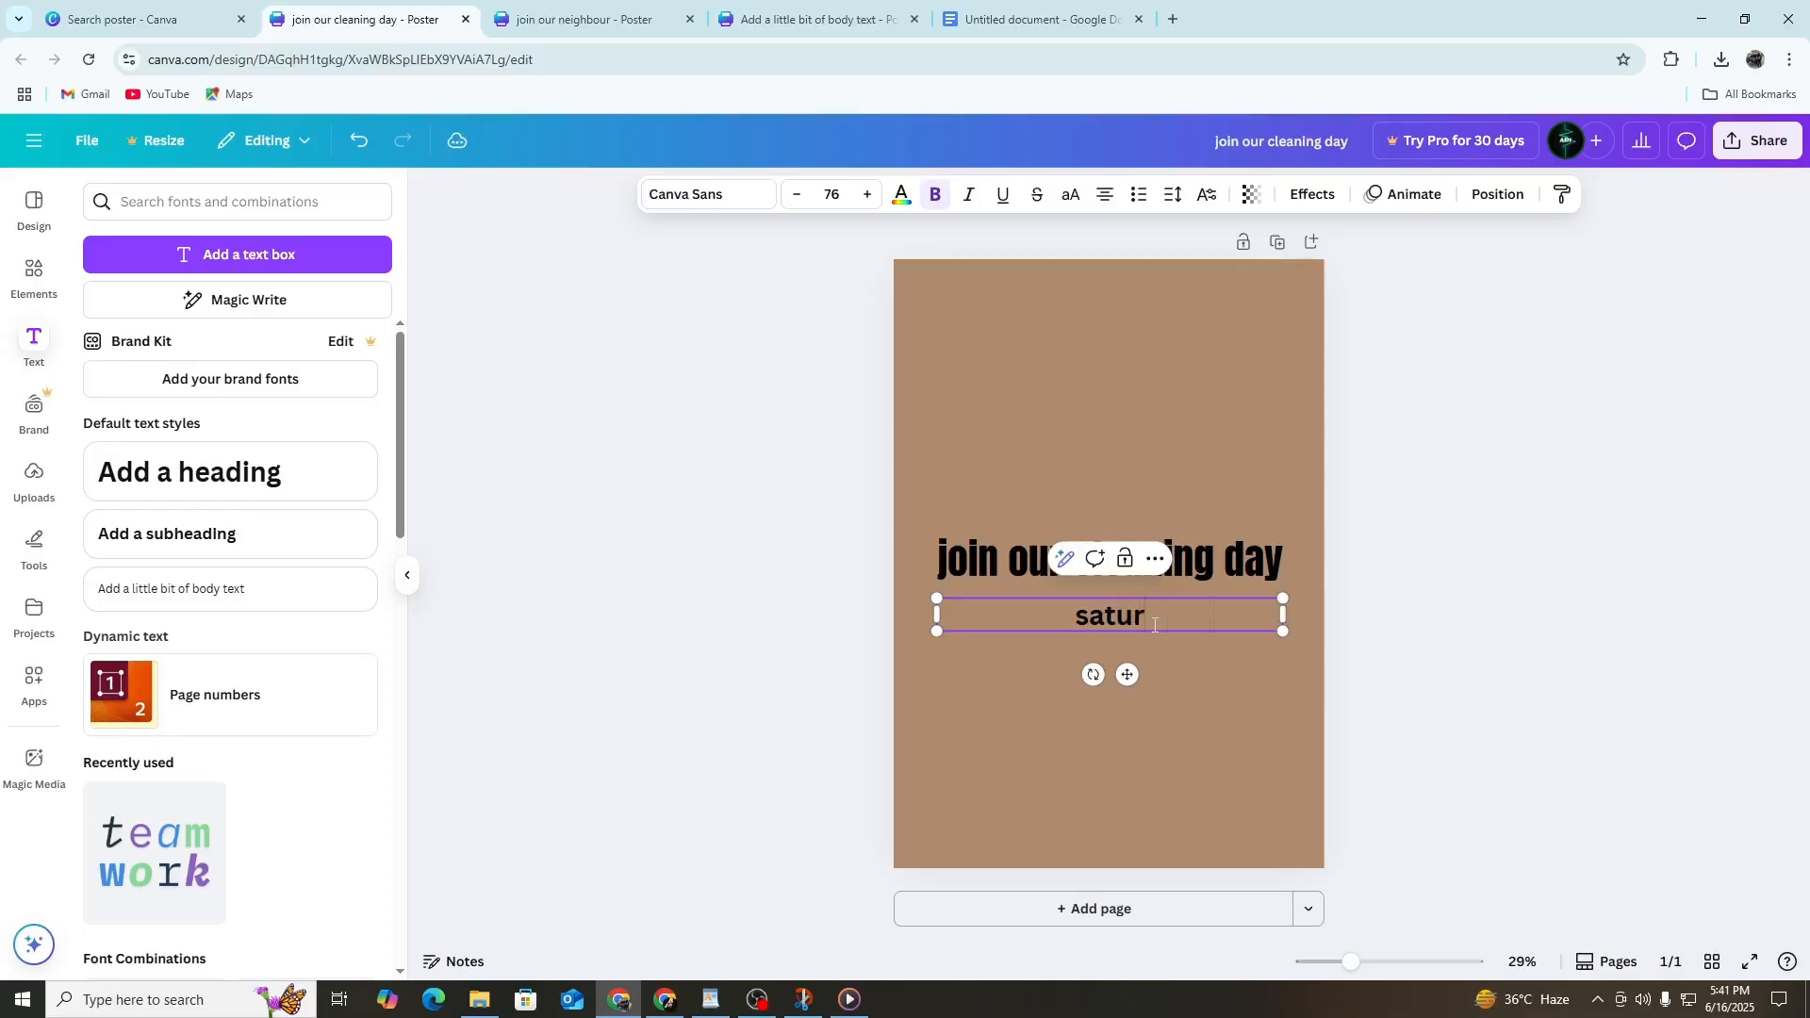
{"action": "type", "text": "day"}
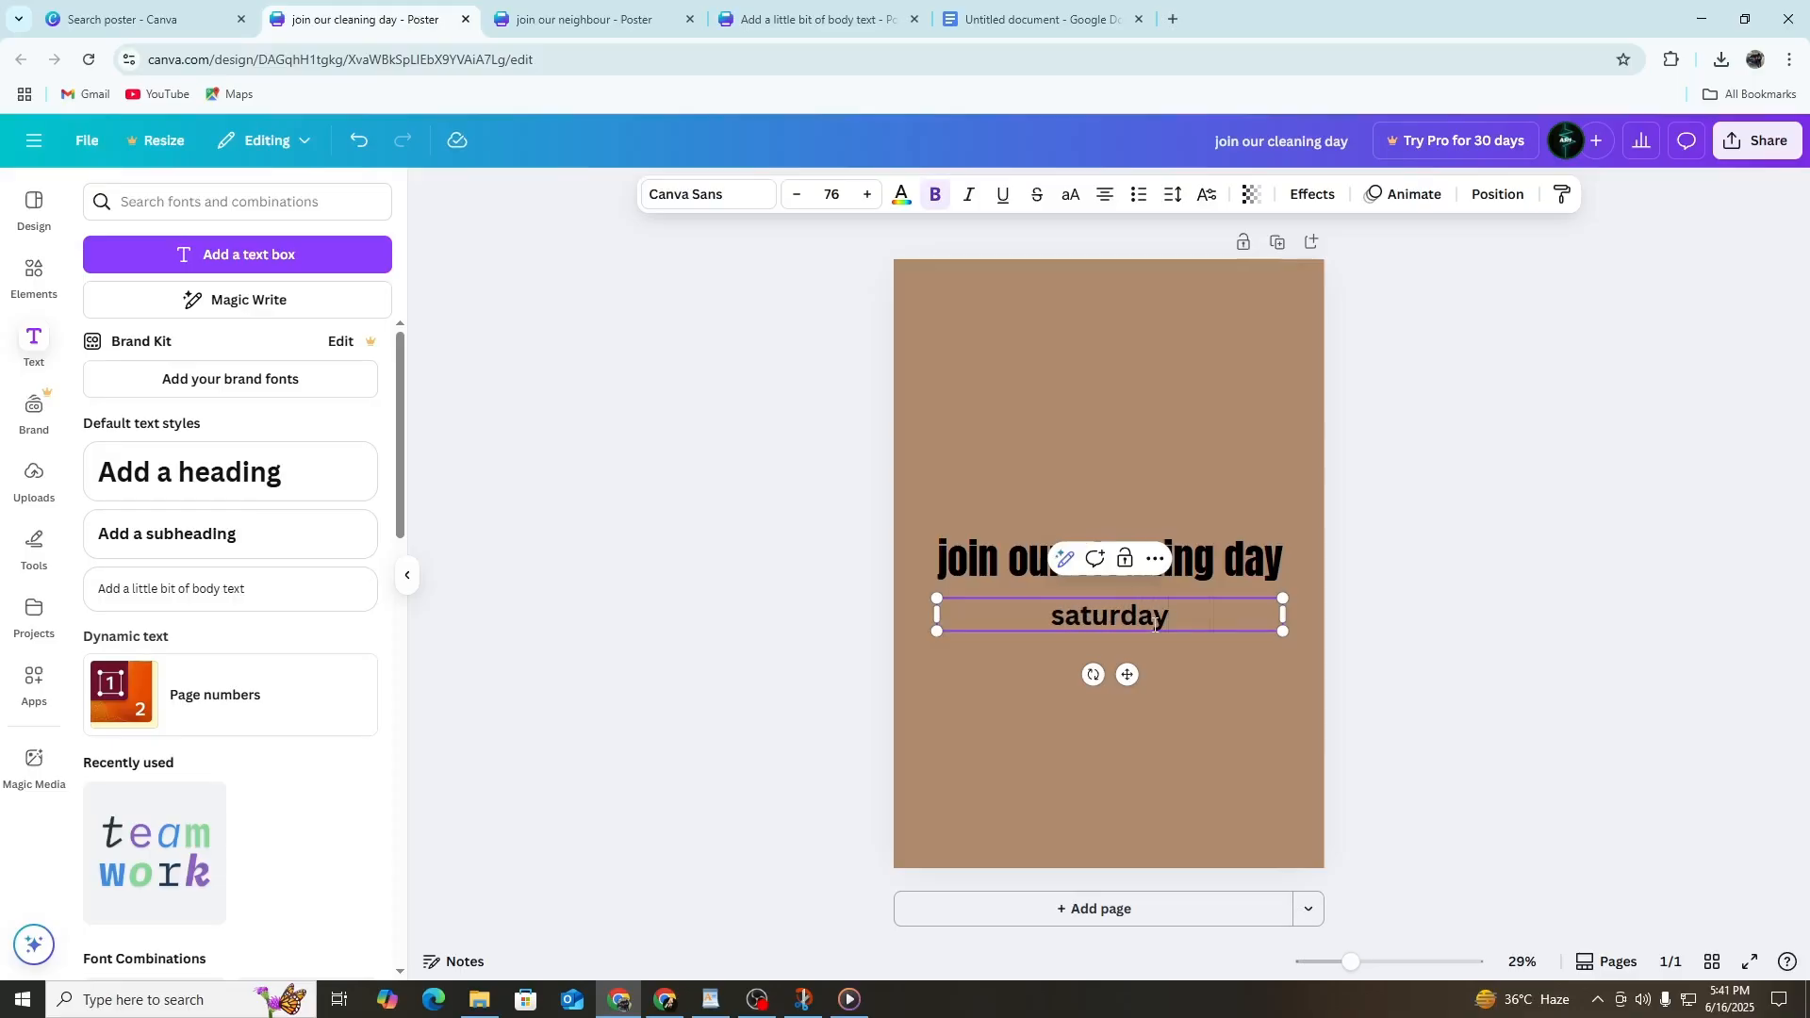
{"action": "left_click", "coordinate": [1011, 703]}
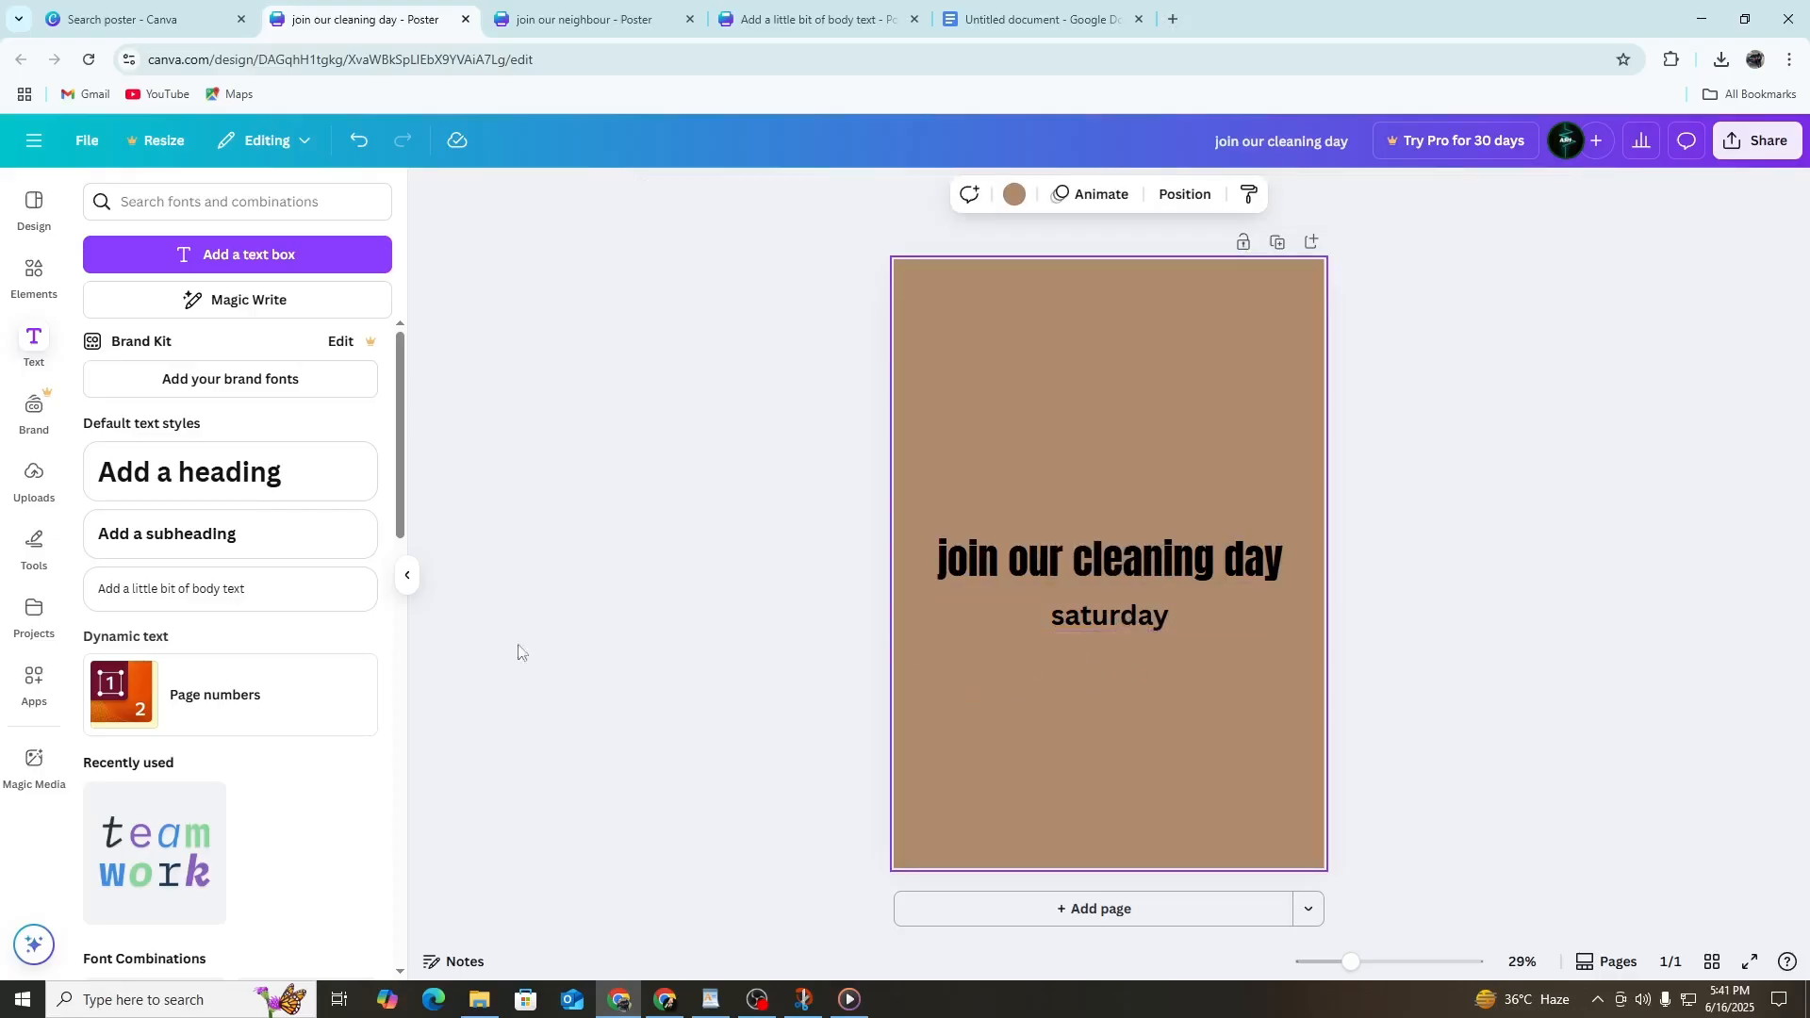
Step: Add a body text box below "saturday" and replace its placeholder text with "help us"
{"action": "left_click", "coordinate": [210, 590]}
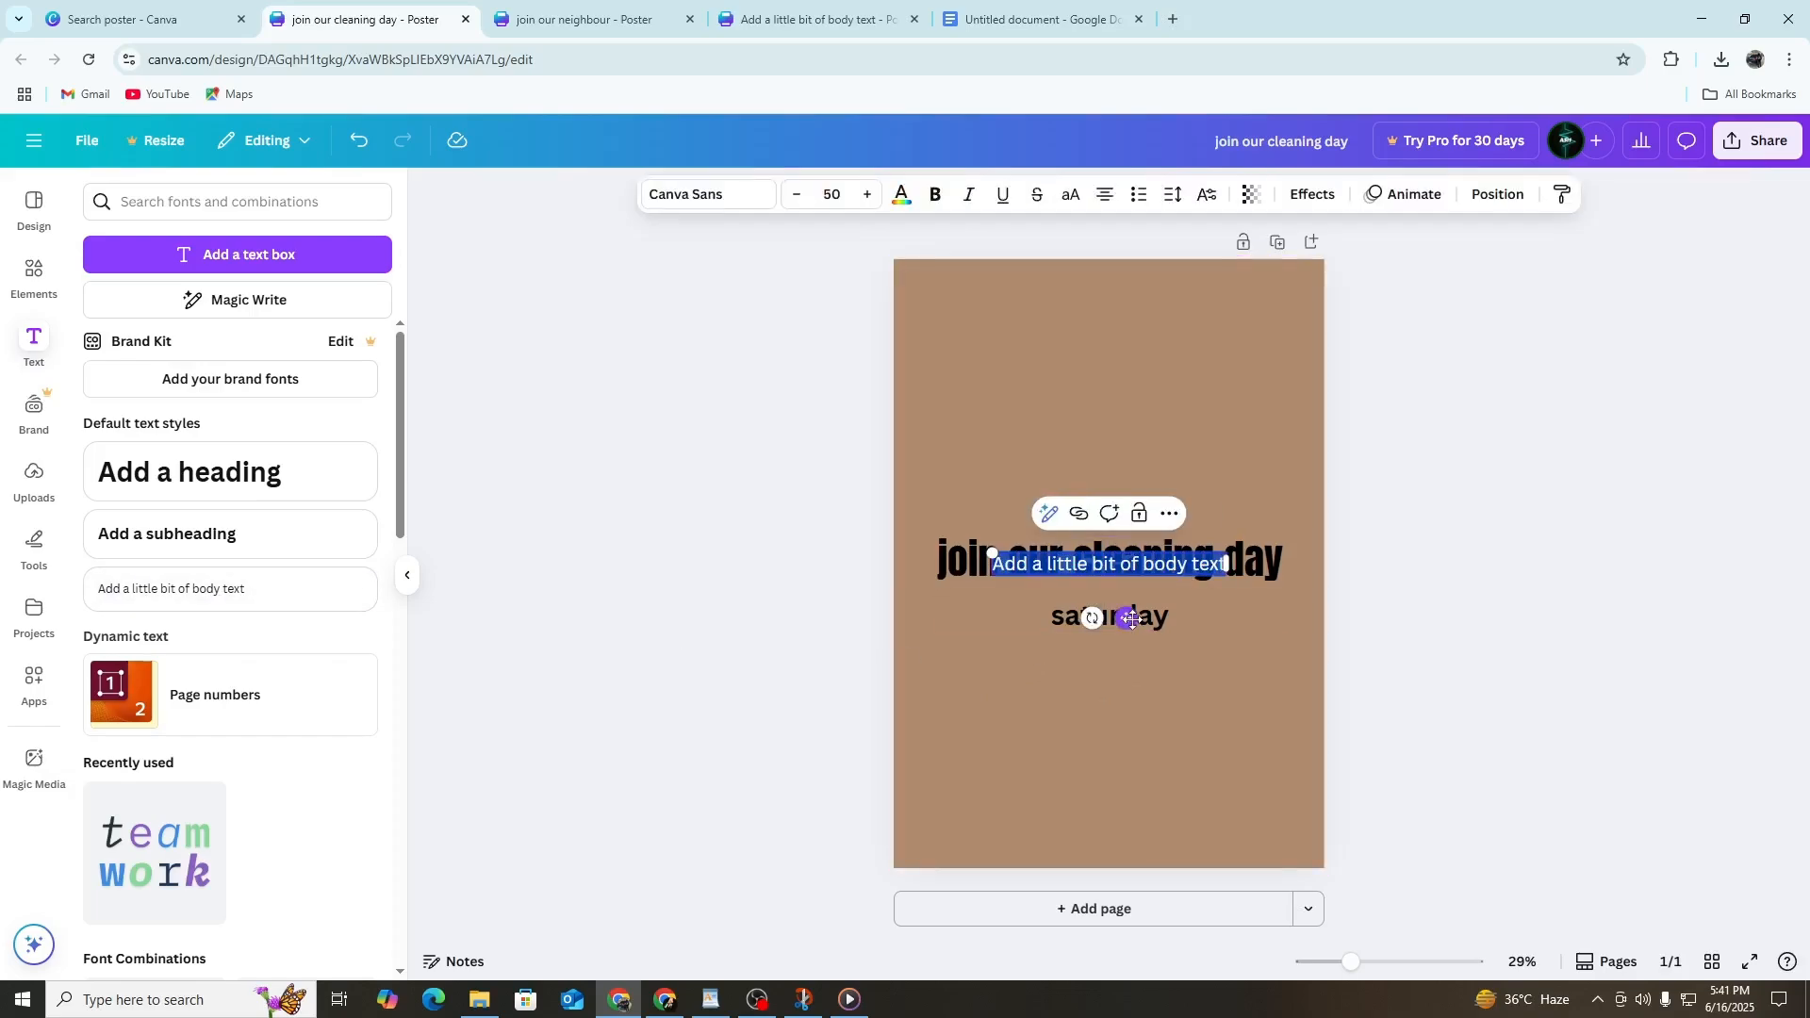
{"action": "left_click_drag", "start_coordinate": [1131, 619], "coordinate": [1129, 742]}
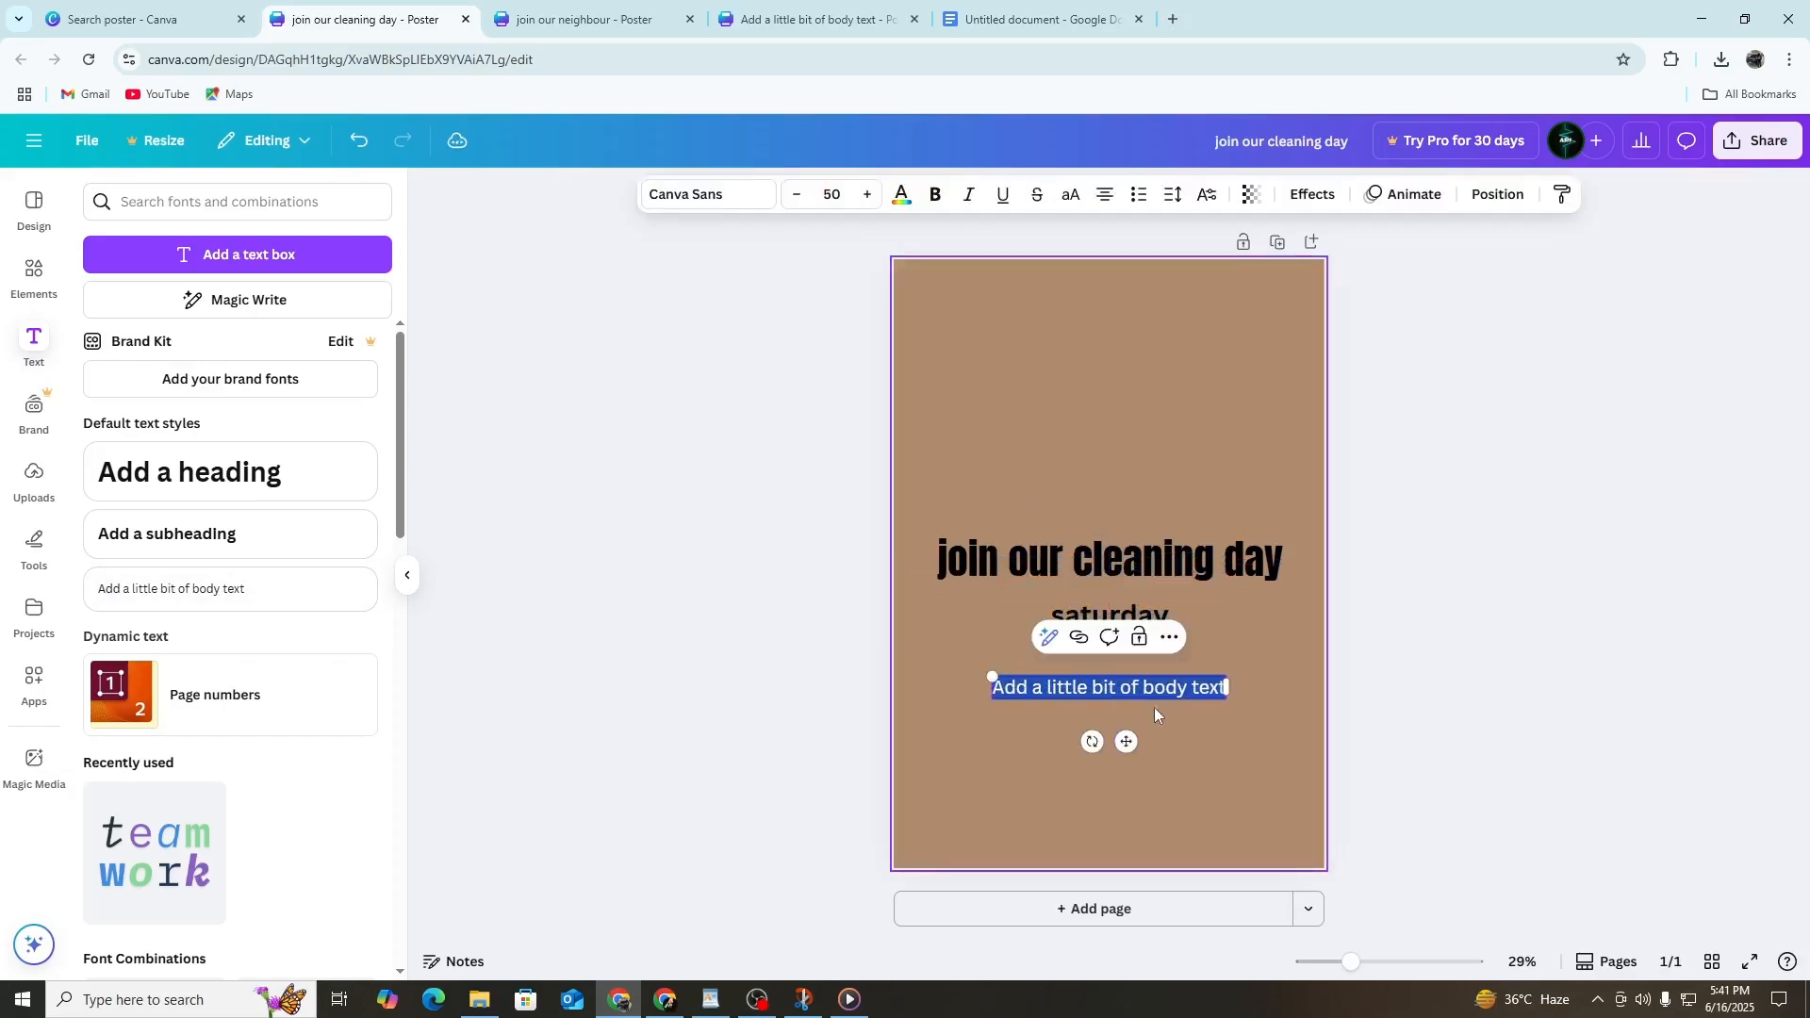
{"action": "left_click", "coordinate": [1166, 689]}
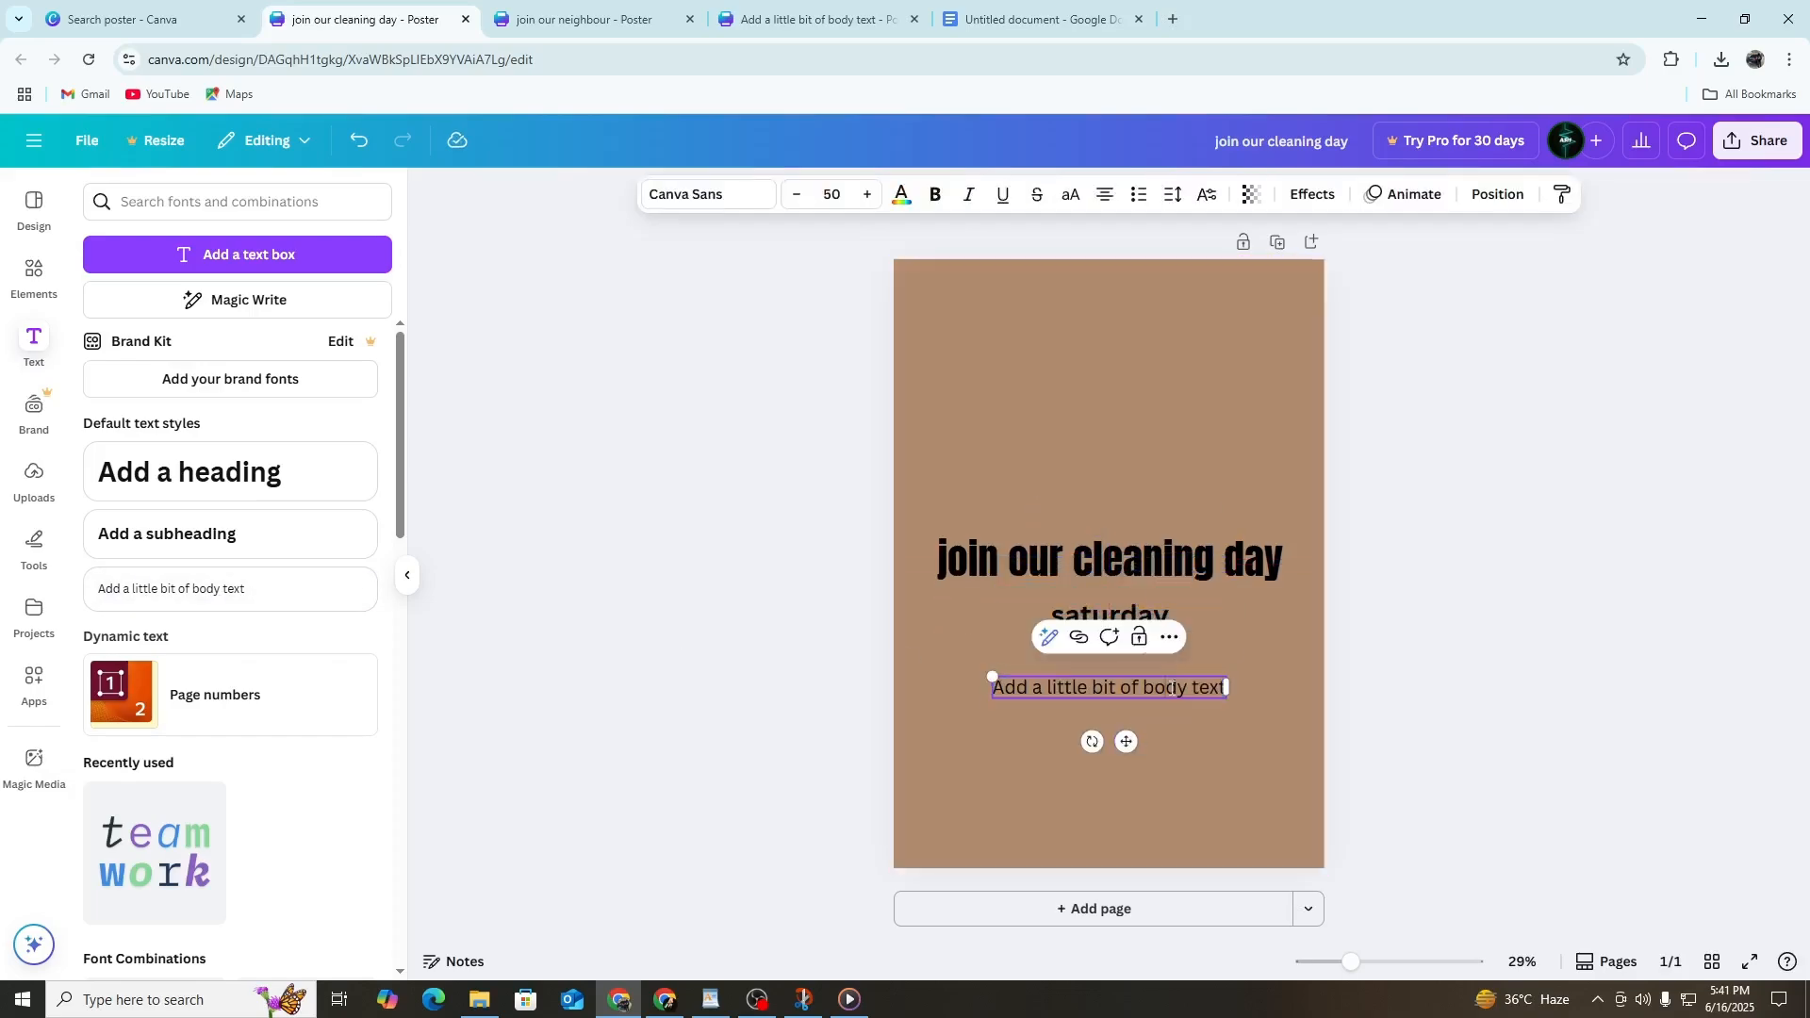
{"action": "left_click", "coordinate": [1223, 689]}
{"action": "key", "text": "BackSpace"}
{"action": "key", "text": "BackSpace"}
{"action": "key", "text": "BackSpace"}
{"action": "key", "text": "BackSpace"}
{"action": "key", "text": "BackSpace"}
{"action": "key", "text": "BackSpace"}
{"action": "key", "text": "BackSpace"}
{"action": "key", "text": "BackSpace"}
{"action": "key", "text": "BackSpace"}
{"action": "key", "text": "BackSpace"}
{"action": "key", "text": "BackSpace"}
{"action": "key", "text": "BackSpace"}
{"action": "key", "text": "BackSpace"}
{"action": "key", "text": "BackSpace"}
{"action": "key", "text": "BackSpace"}
{"action": "key", "text": "BackSpace"}
{"action": "key", "text": "BackSpace"}
{"action": "key", "text": "BackSpace"}
{"action": "key", "text": "BackSpace"}
{"action": "key", "text": "BackSpace"}
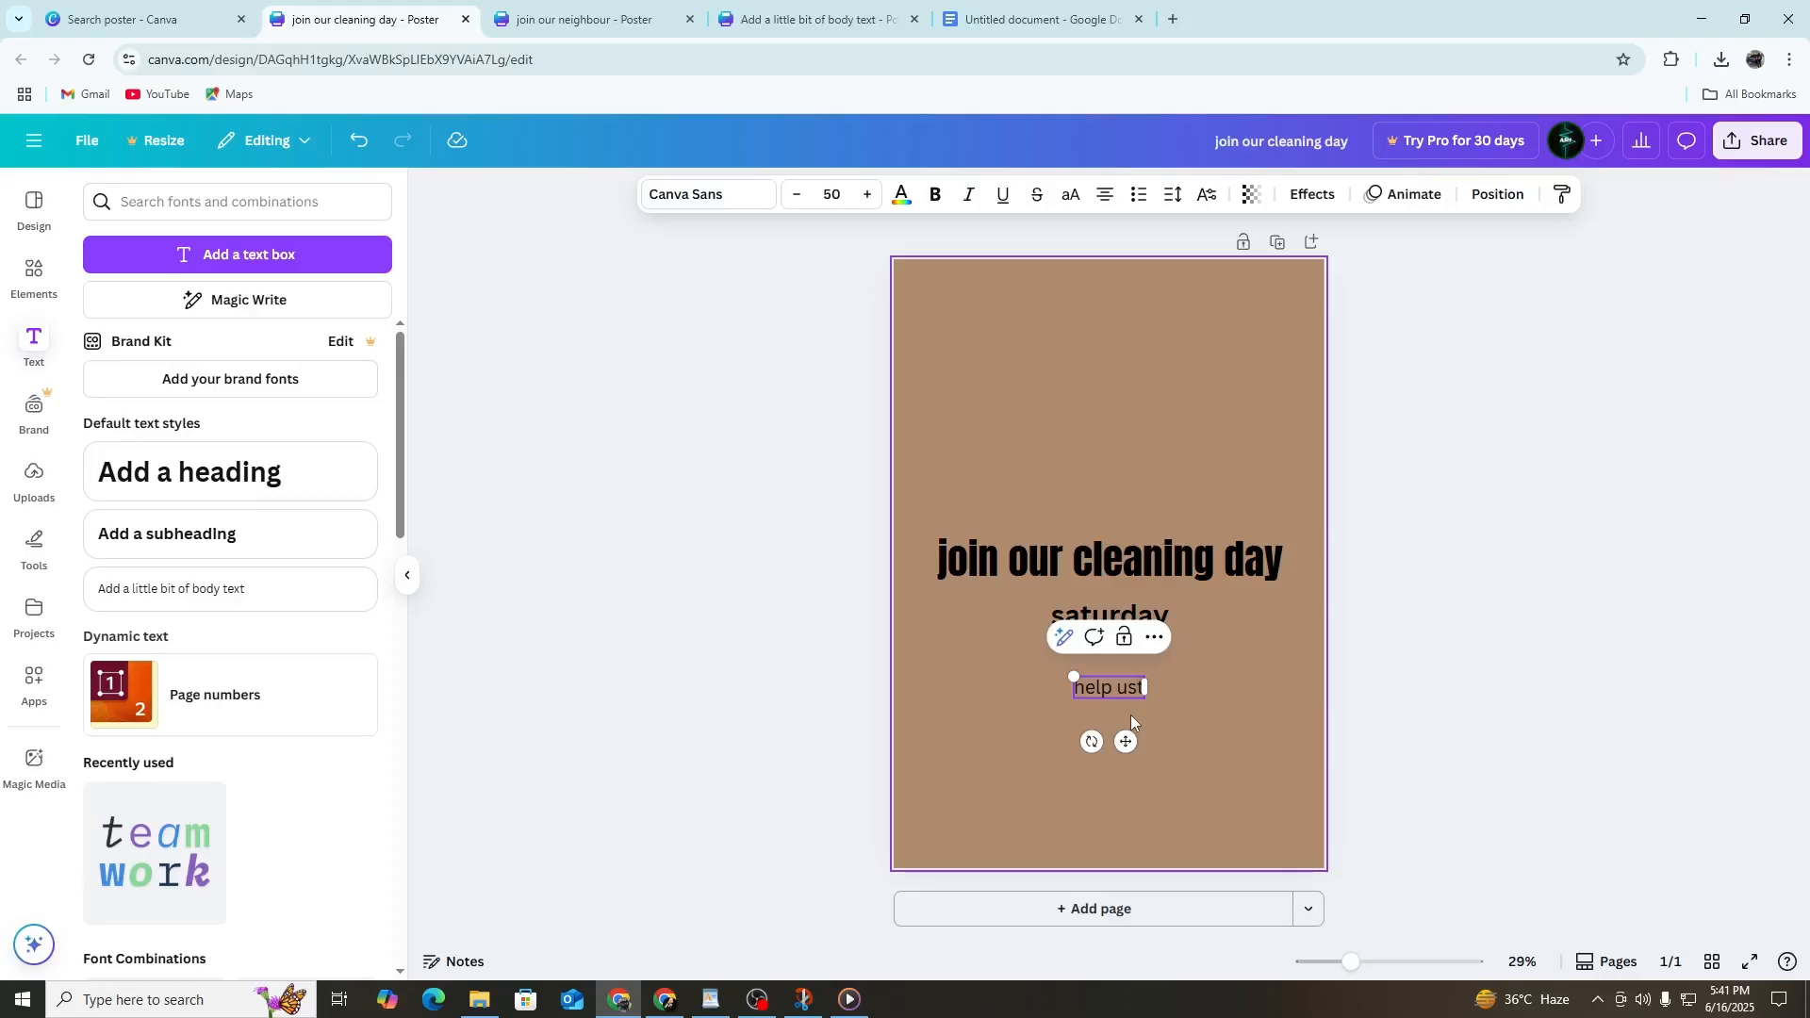
{"action": "key", "text": "BackSpace"}
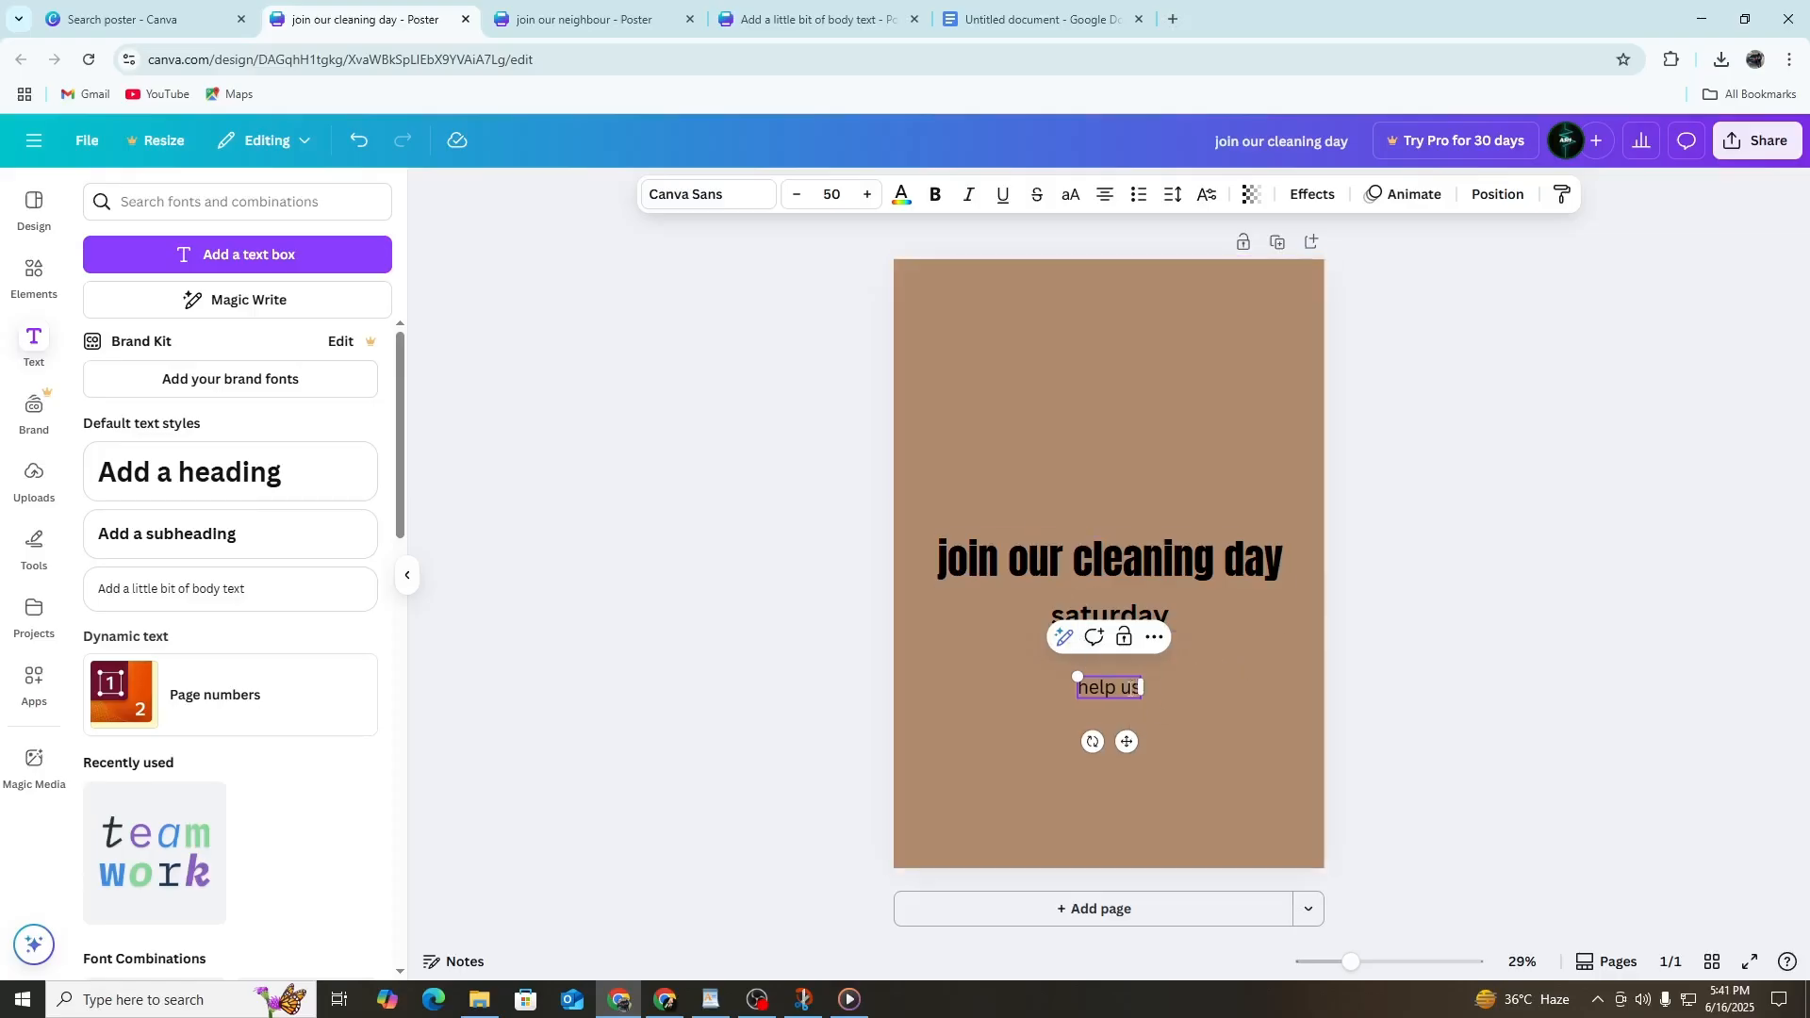
Step: Widen the "help us" text box on both sides and increase its font size to 53
{"action": "left_click_drag", "start_coordinate": [1141, 687], "coordinate": [1206, 688]}
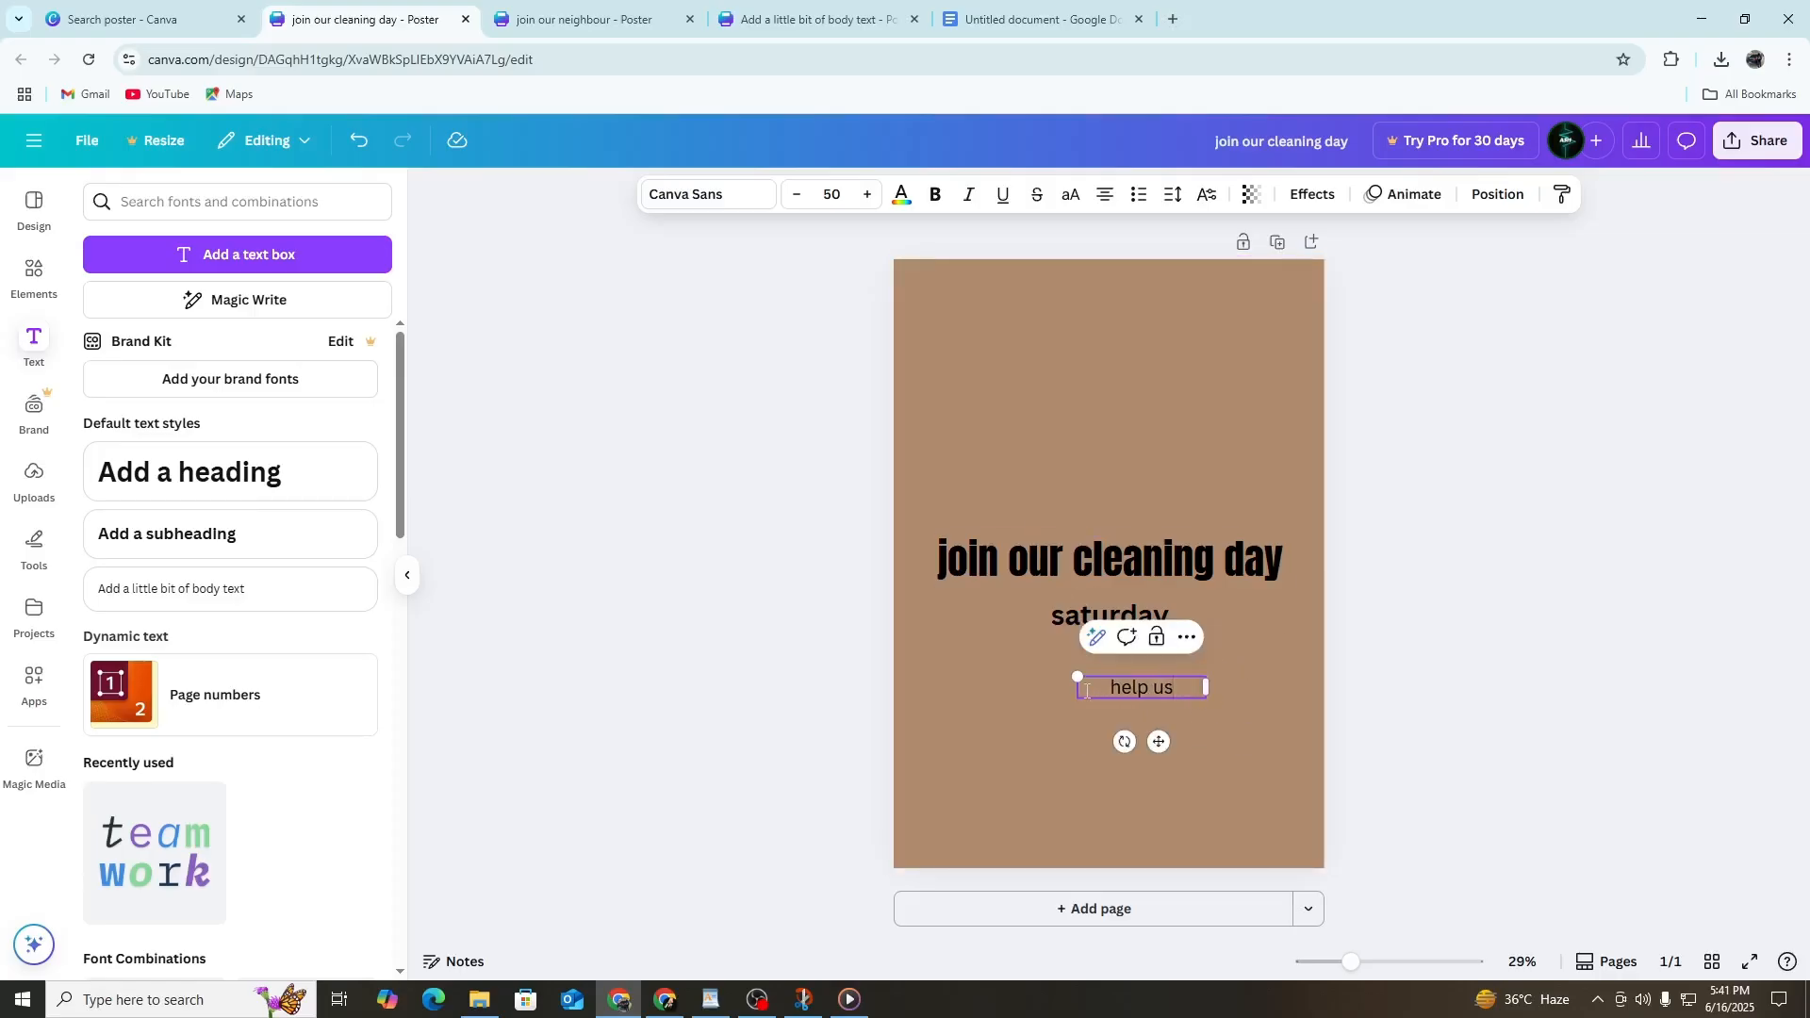
{"action": "left_click_drag", "start_coordinate": [1071, 689], "coordinate": [983, 691]}
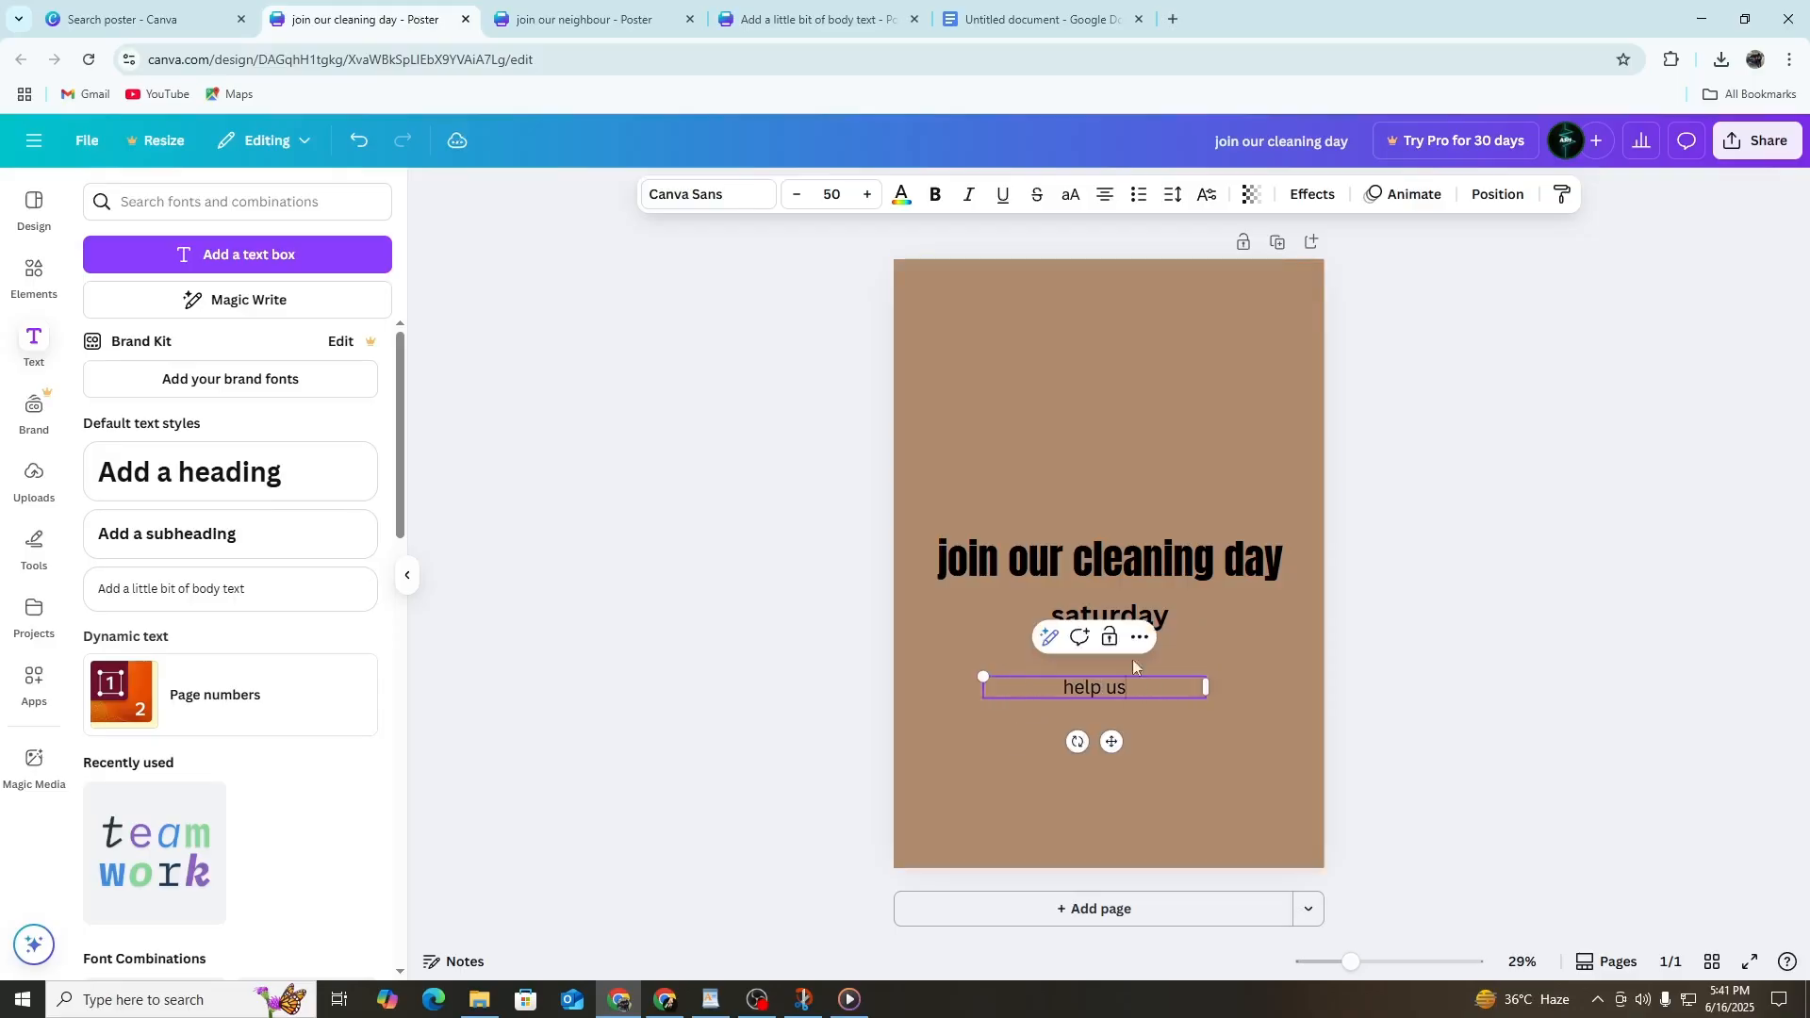
{"action": "left_click", "coordinate": [867, 194]}
{"action": "left_click", "coordinate": [867, 194]}
{"action": "left_click", "coordinate": [867, 194]}
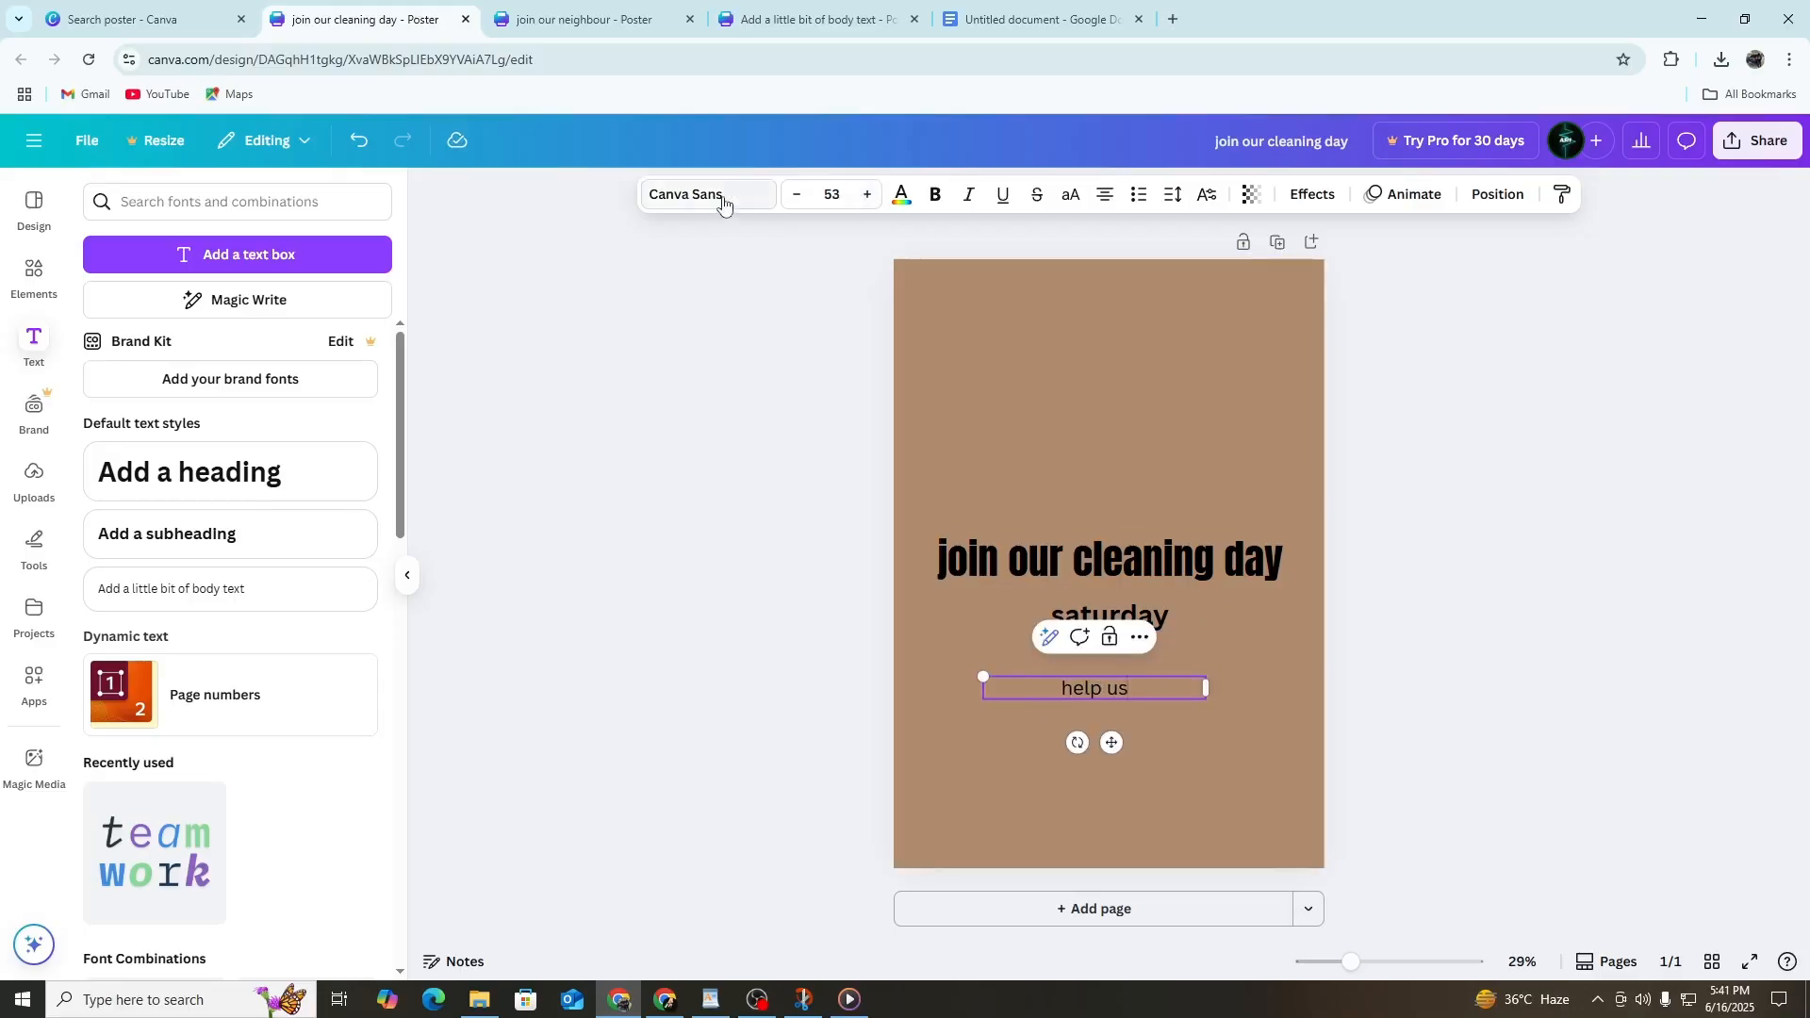
Step: Change the "help us" text's font to League Spartan and move the text closer below "saturday"
{"action": "left_click", "coordinate": [720, 202]}
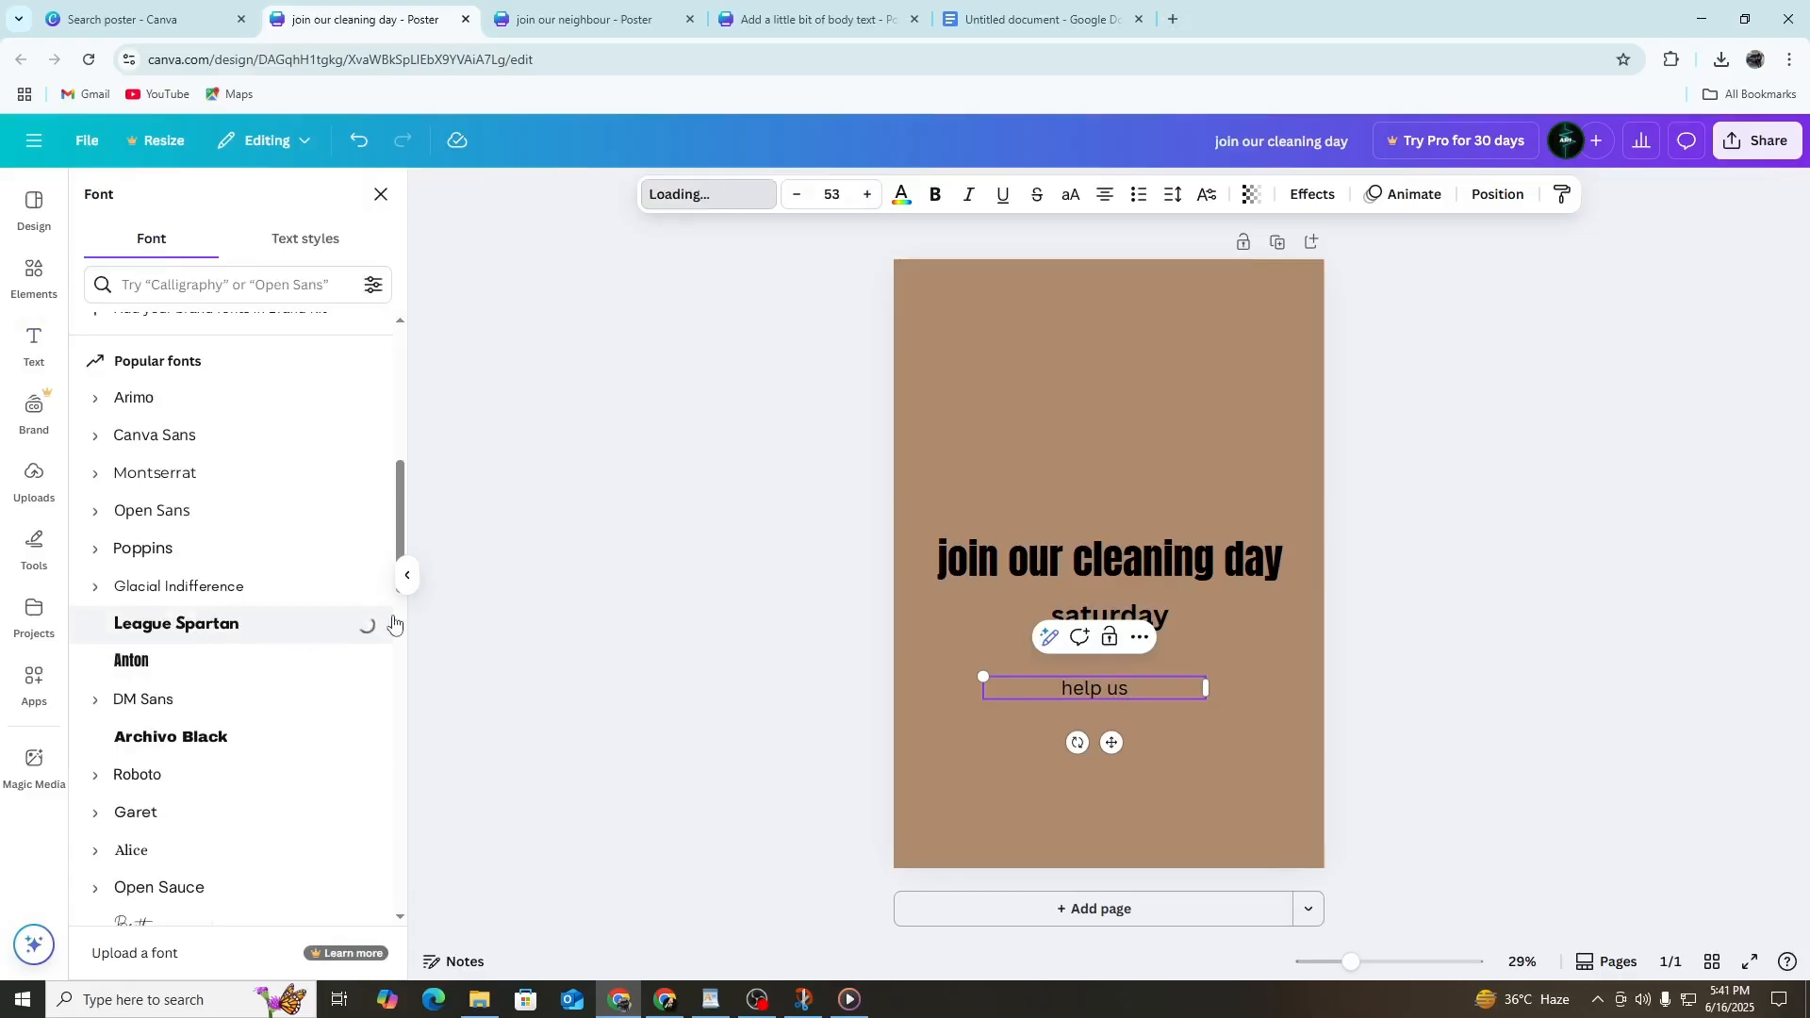
{"action": "left_click", "coordinate": [710, 538]}
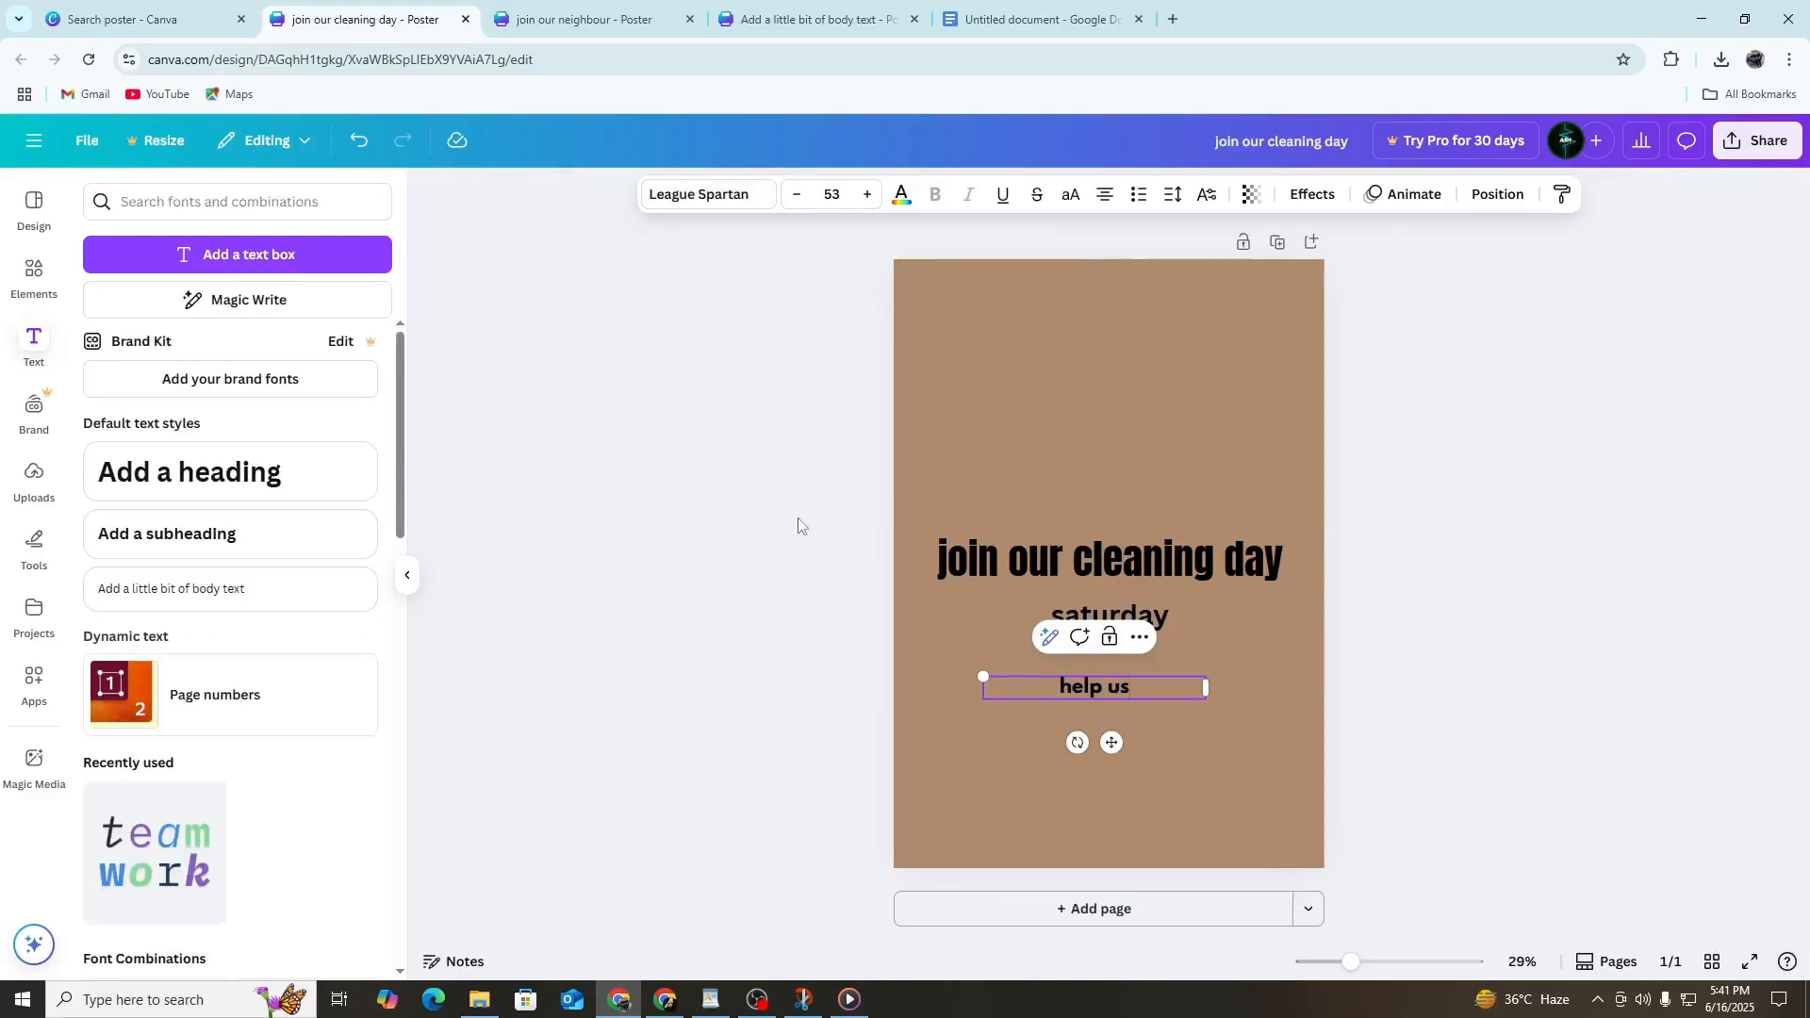
{"action": "left_click", "coordinate": [1009, 417]}
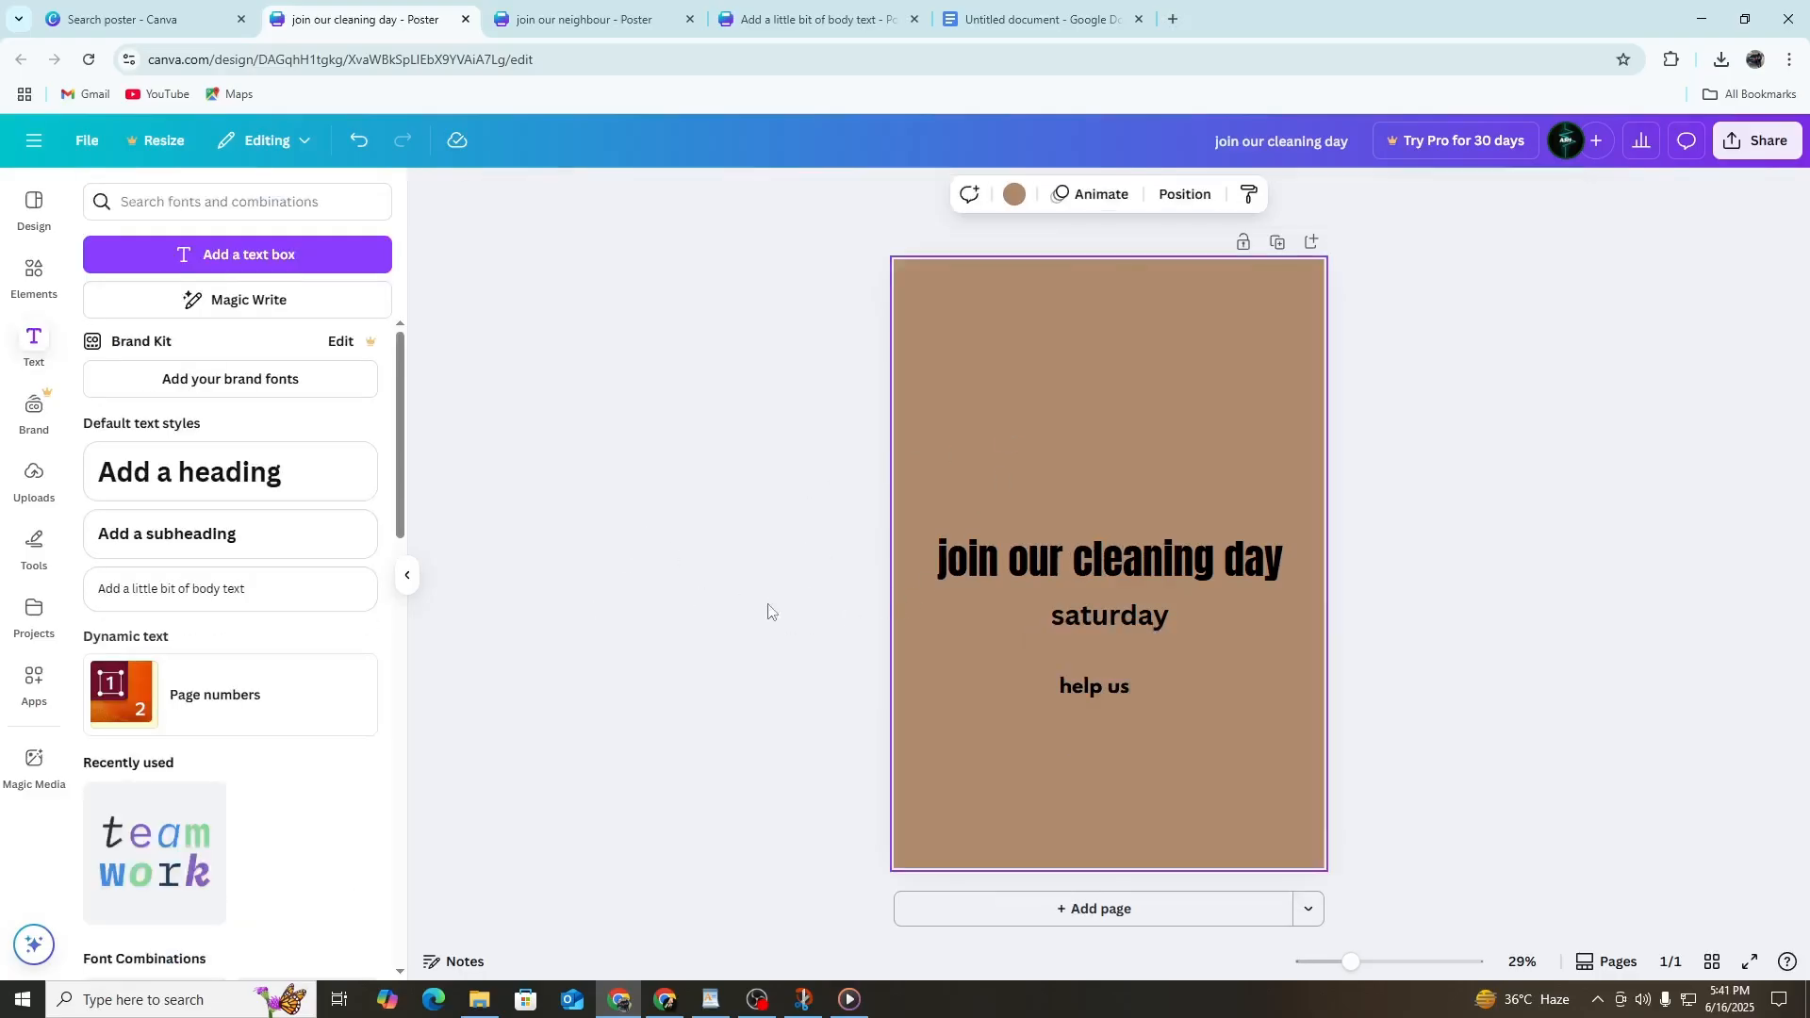
{"action": "left_click_drag", "start_coordinate": [1114, 686], "coordinate": [1137, 664]}
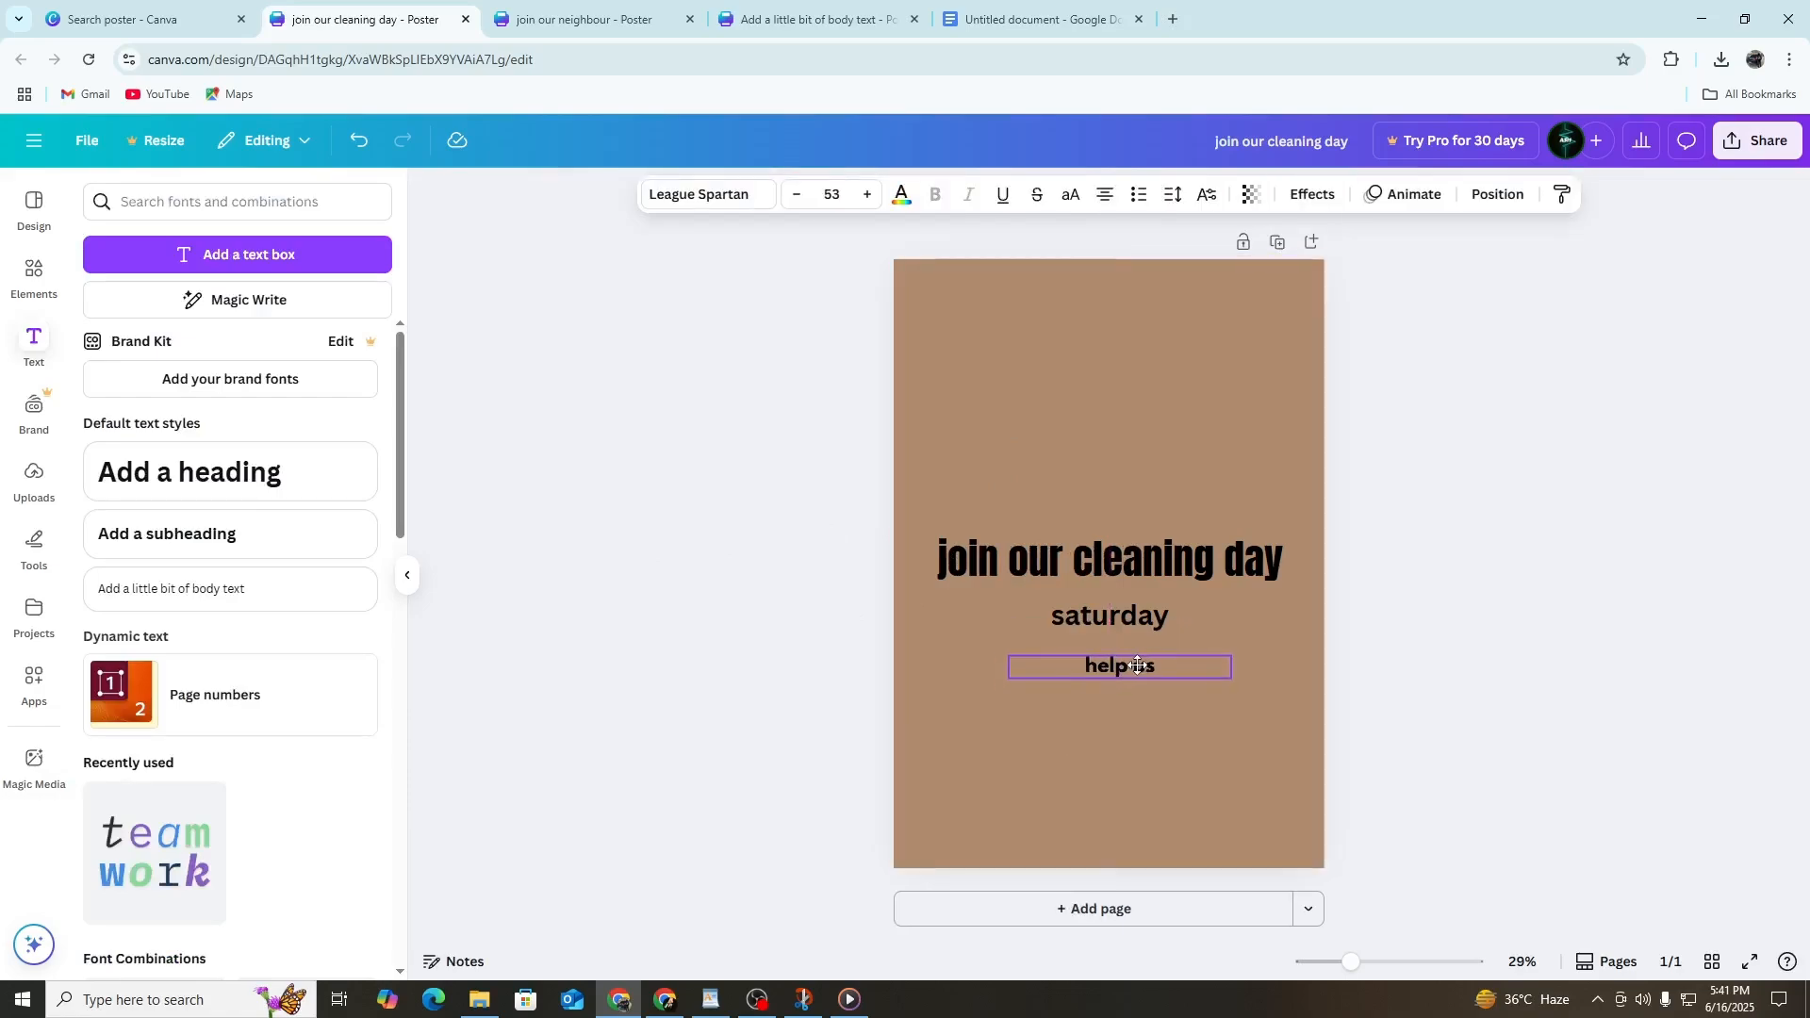
{"action": "left_click", "coordinate": [1001, 455]}
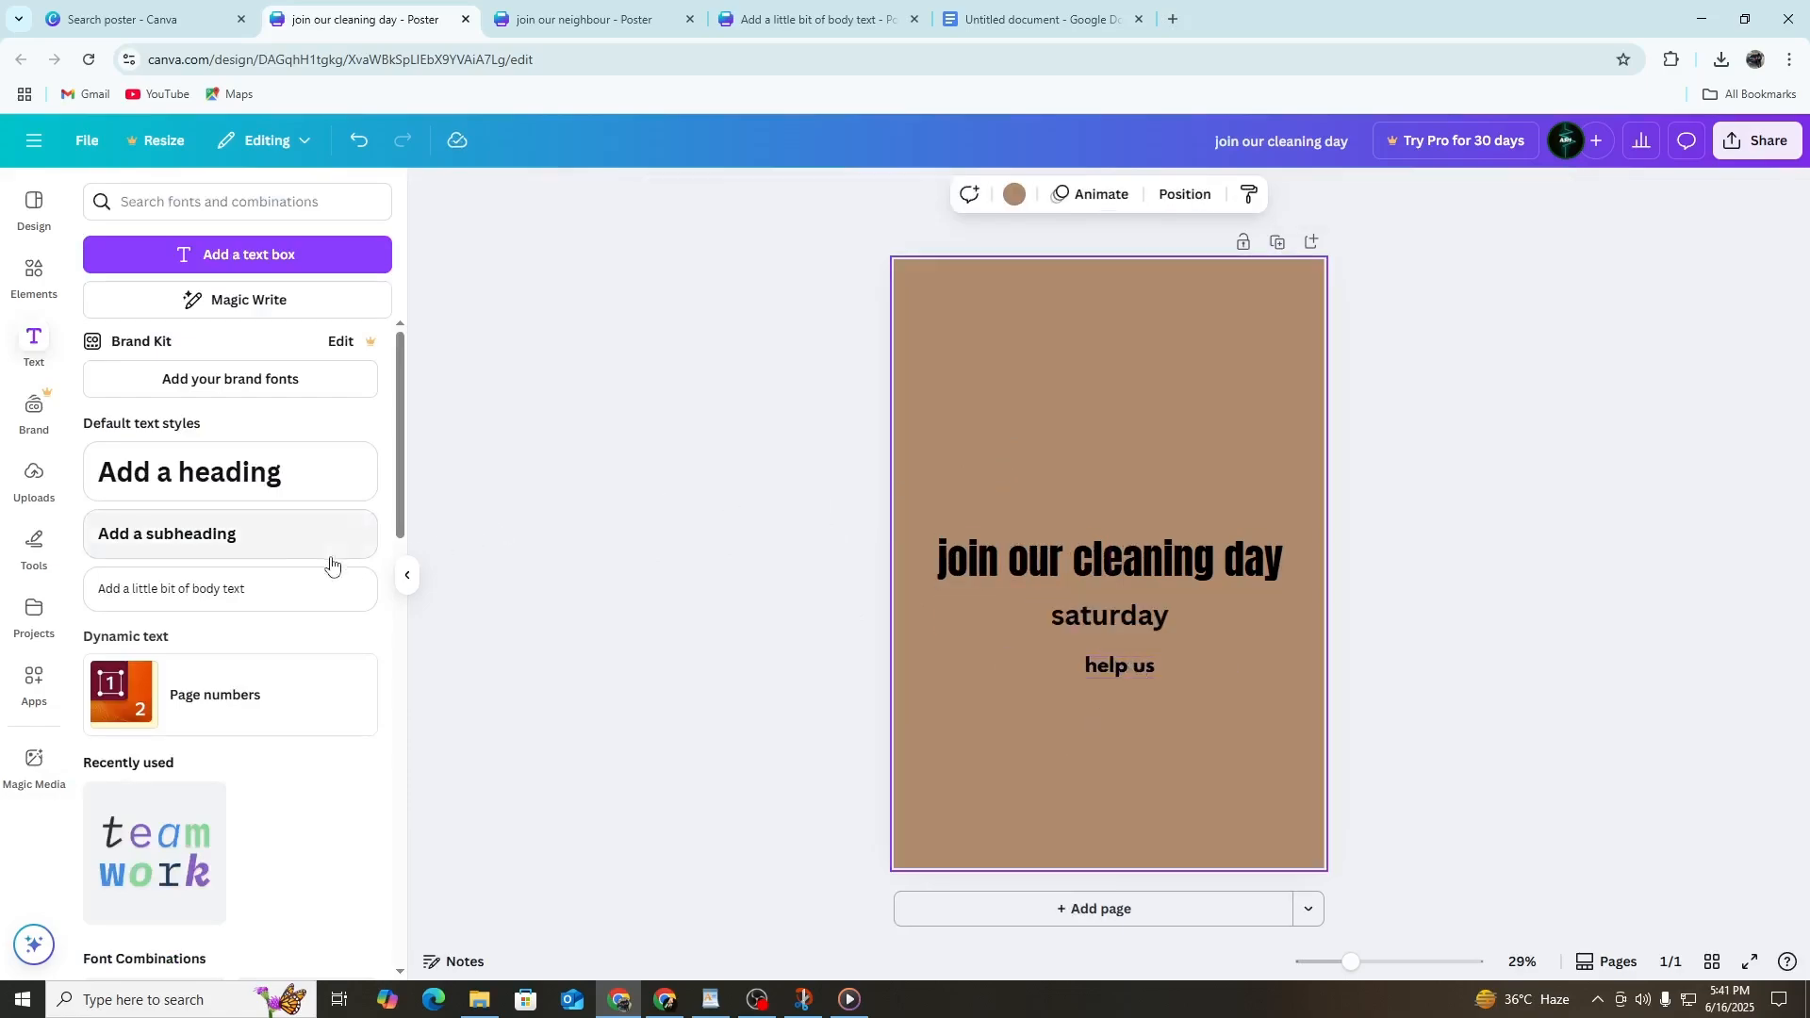
Step: Add the recently used graphic of a hand holding a pink trash bag to the poster
{"action": "left_click", "coordinate": [34, 275]}
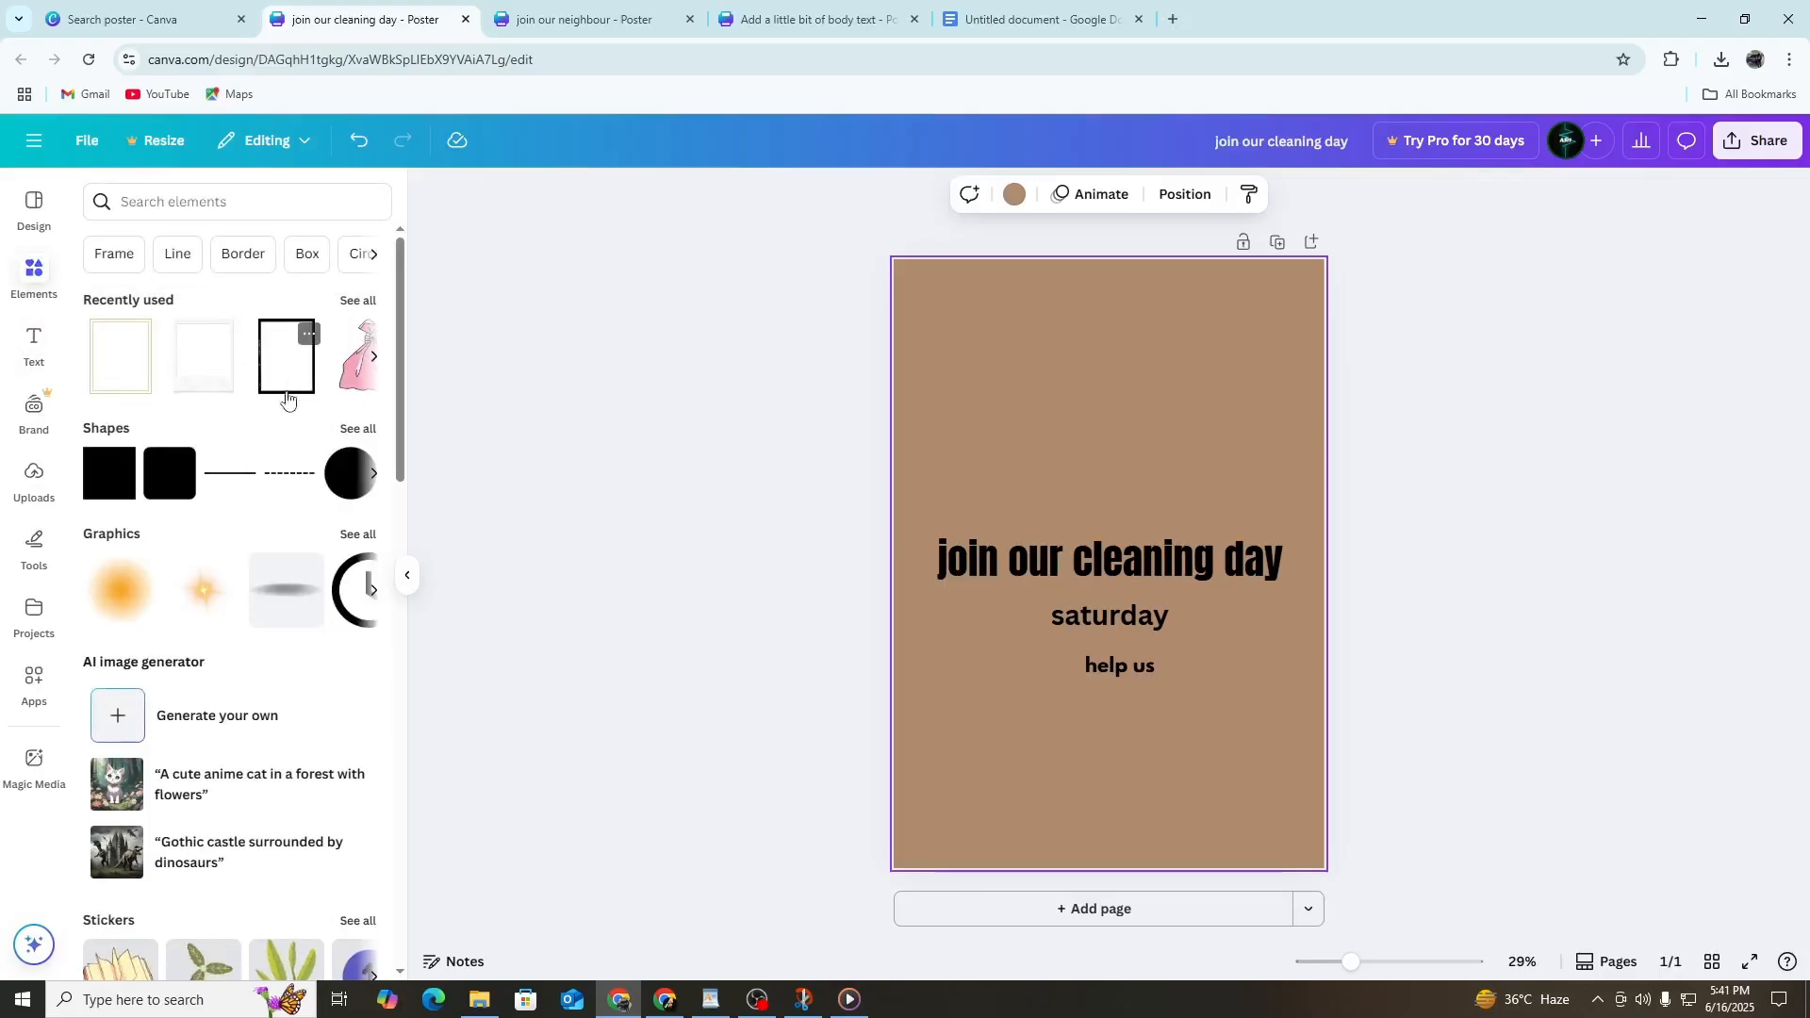
{"action": "left_click", "coordinate": [209, 203]}
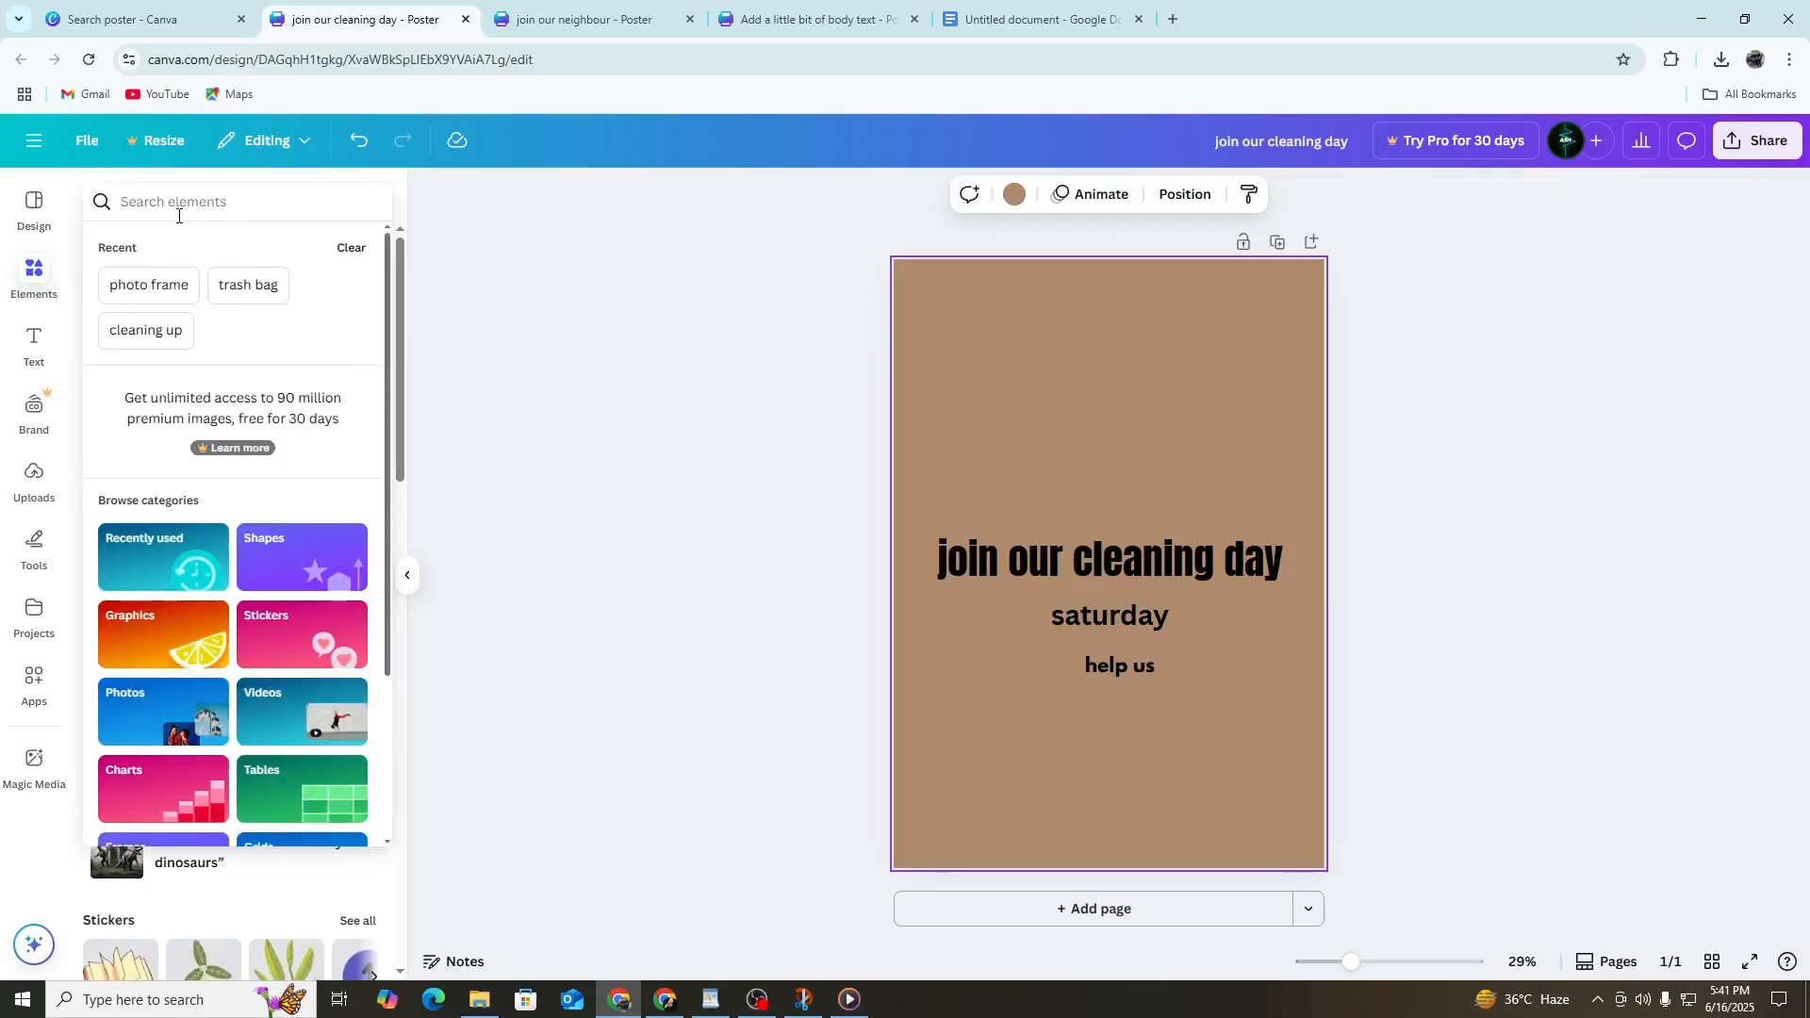
{"action": "left_click", "coordinate": [38, 289]}
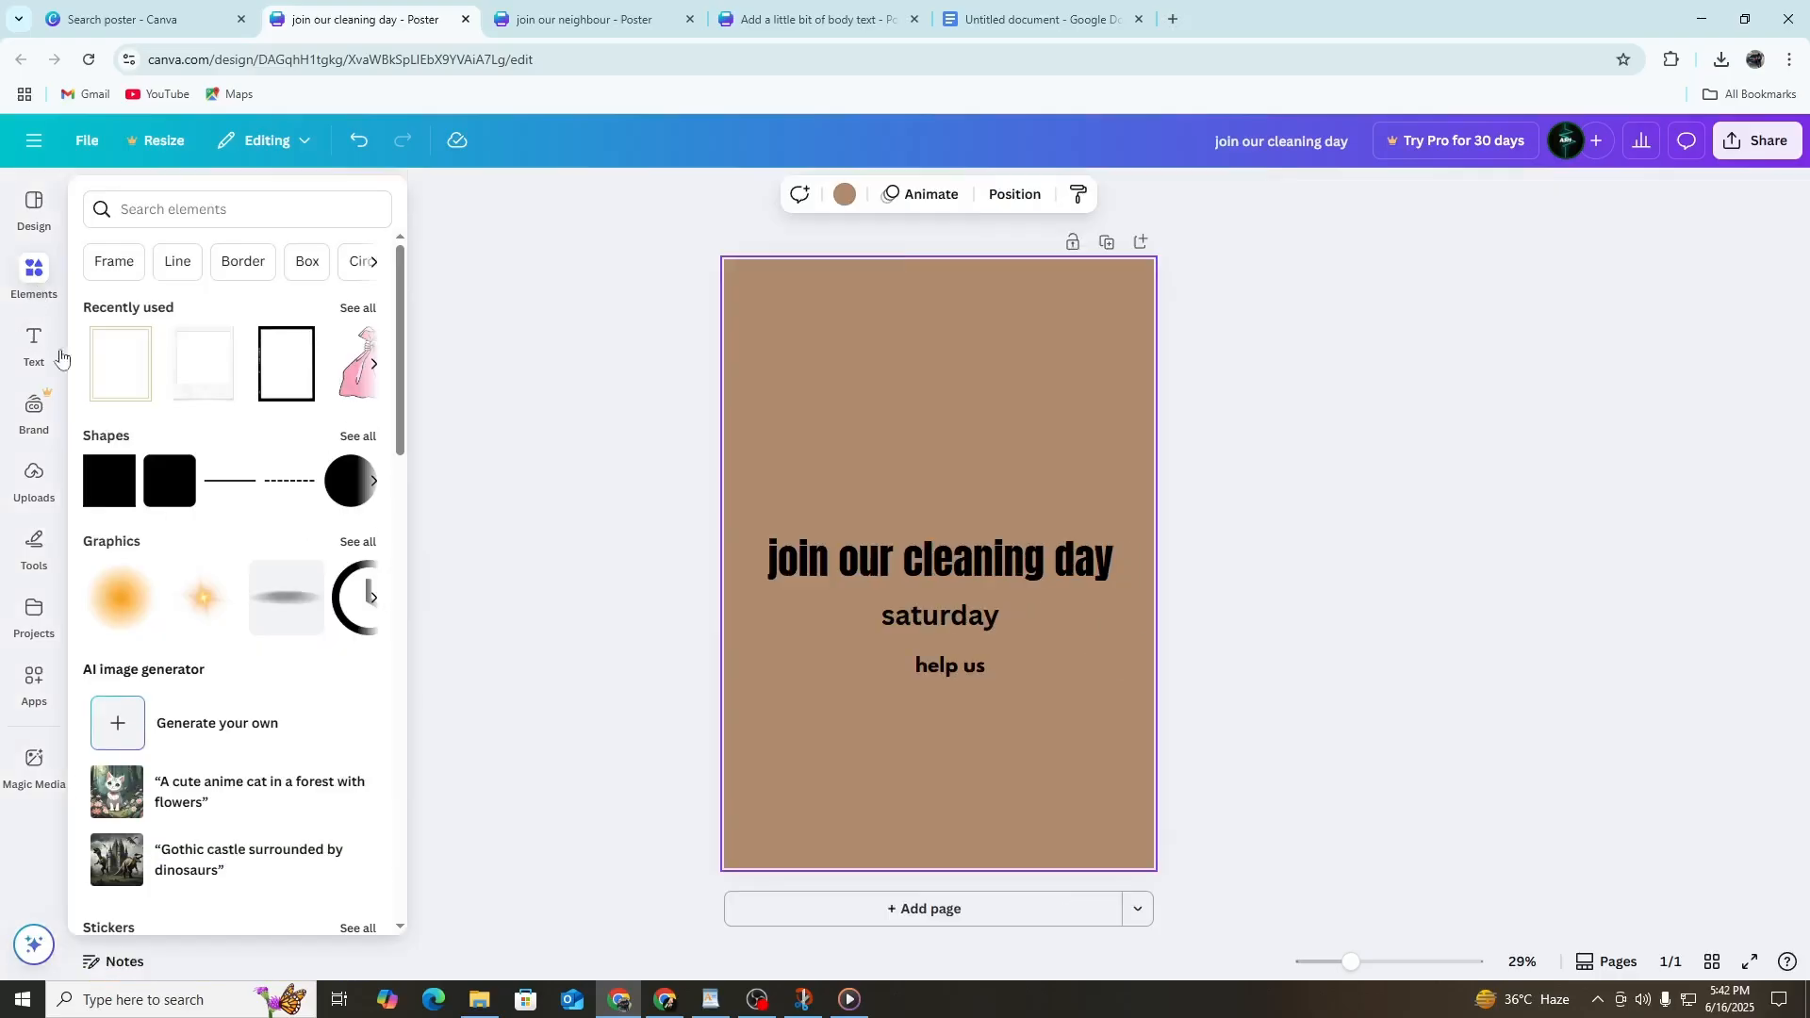
{"action": "left_click", "coordinate": [363, 361]}
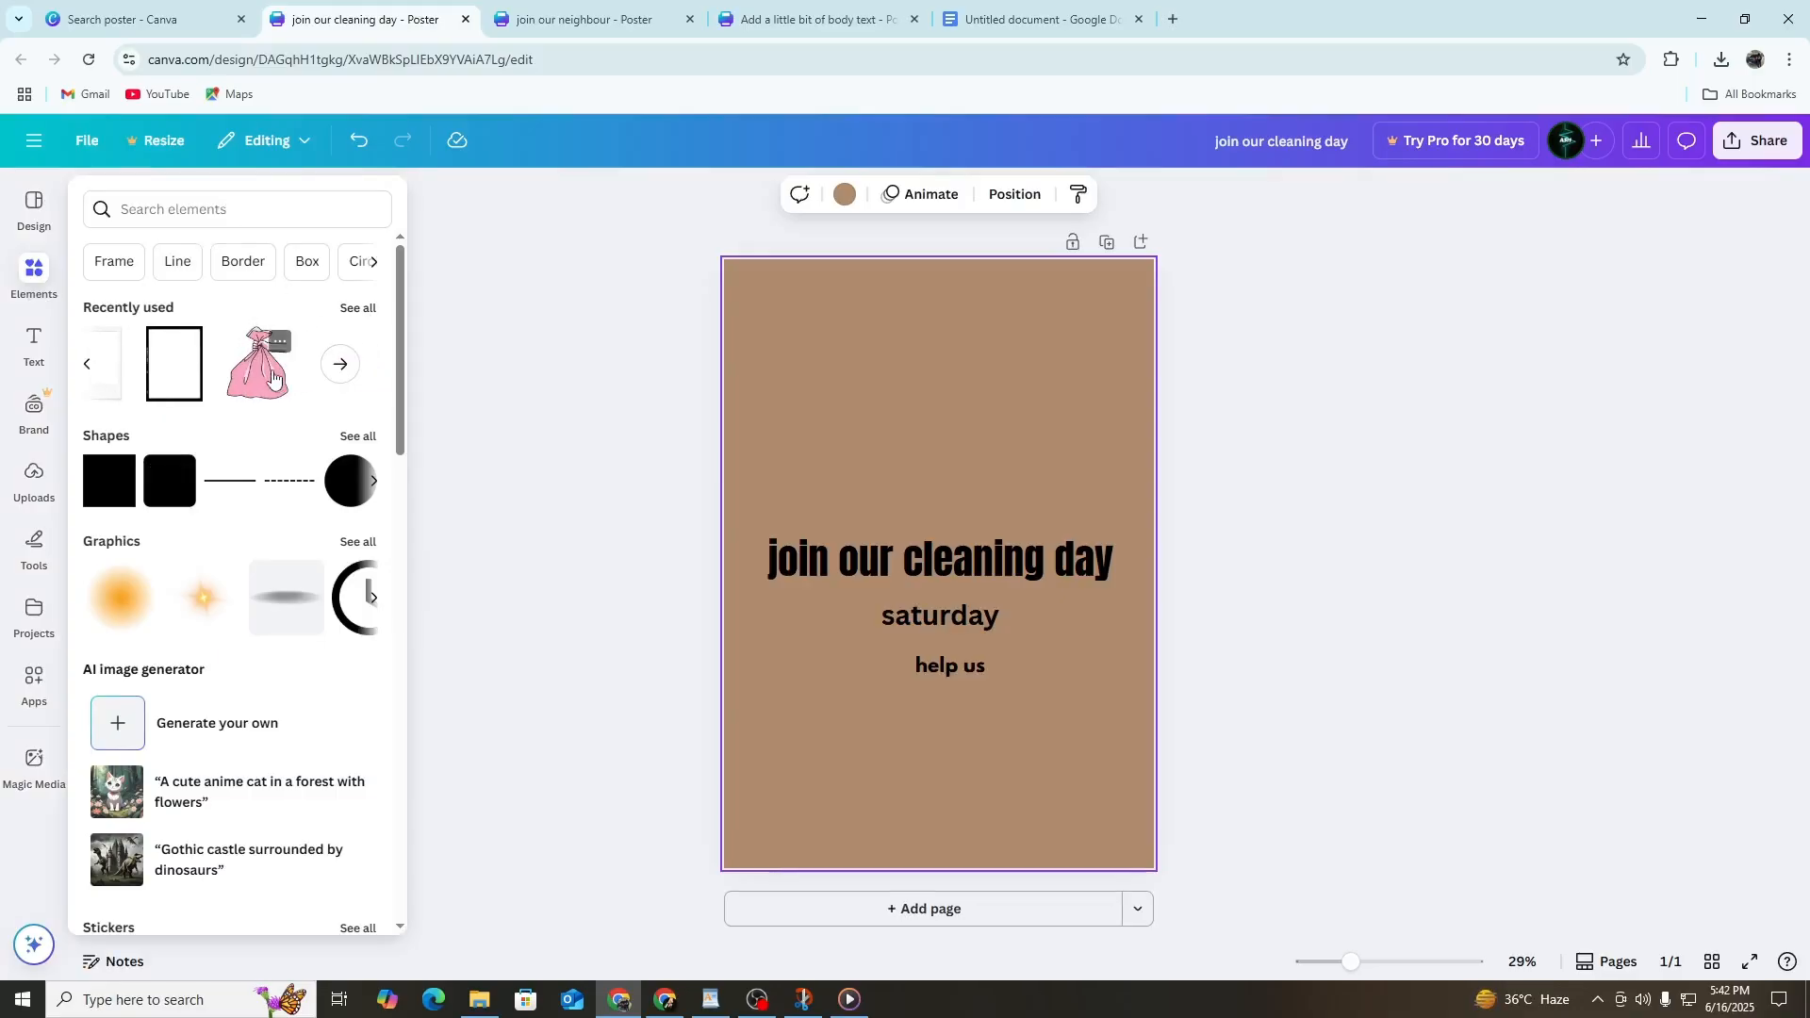
{"action": "left_click", "coordinate": [270, 377]}
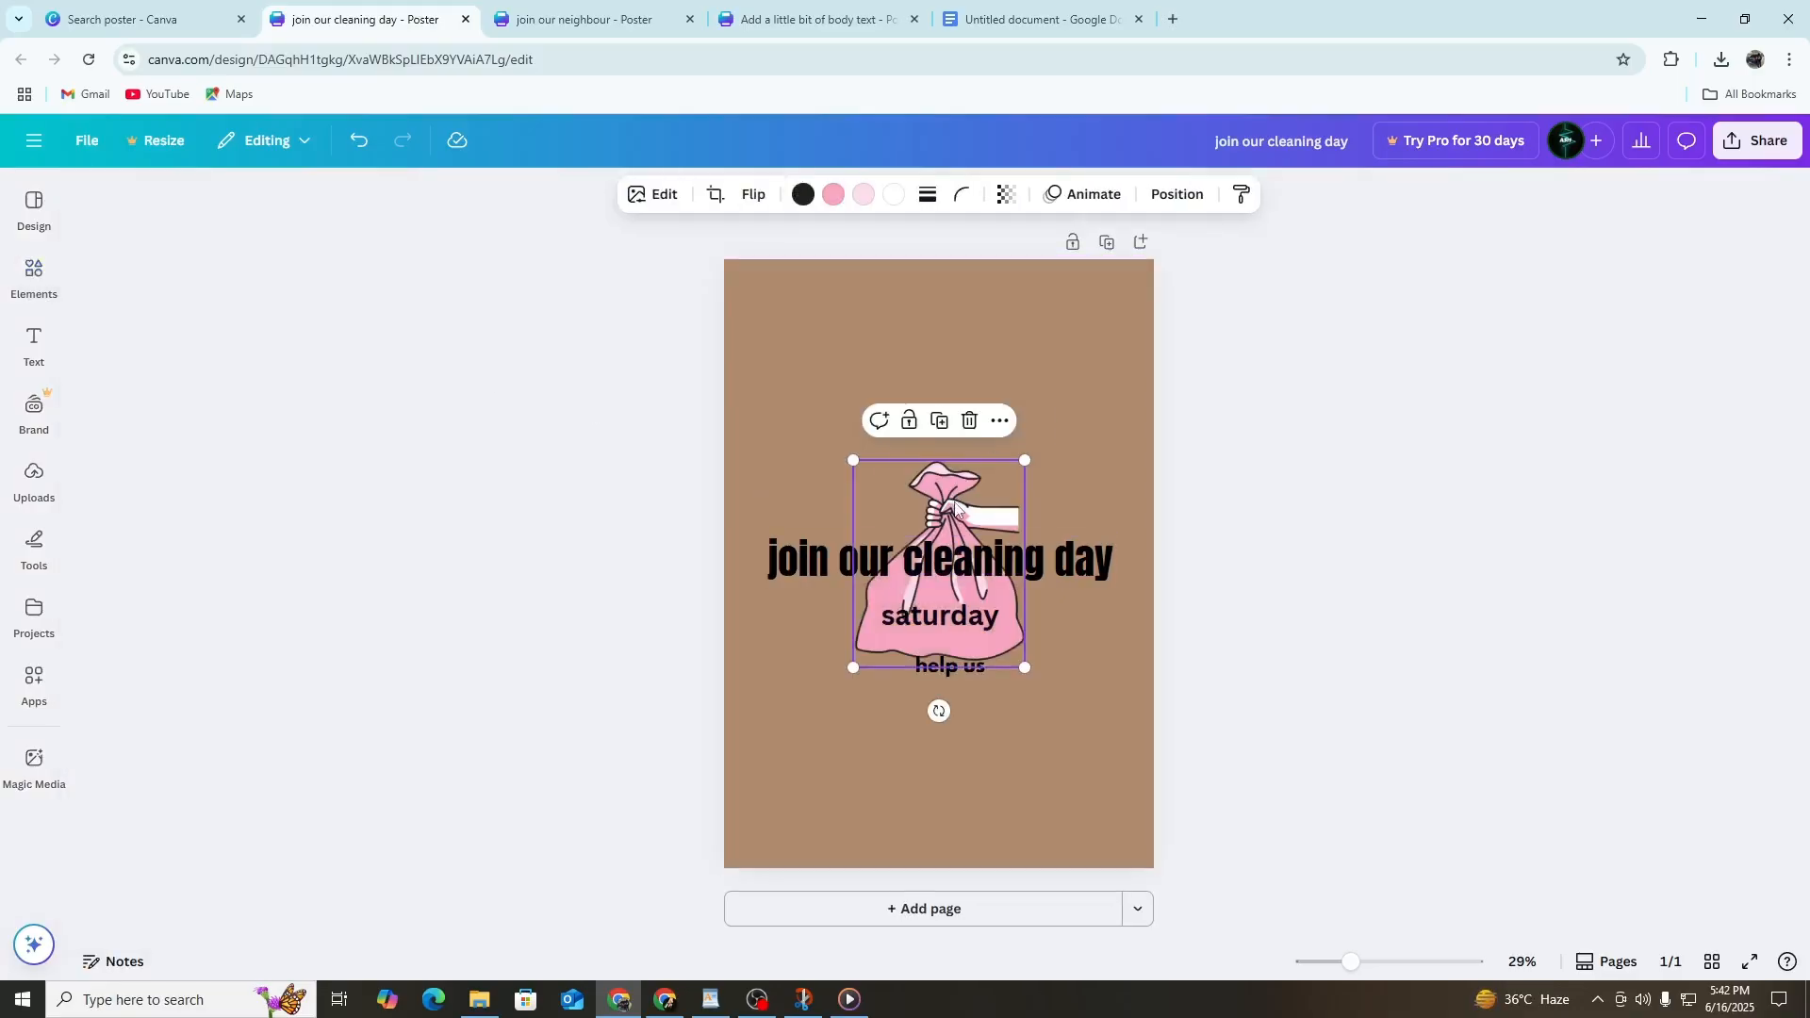
Step: Move the trash bag graphic above the heading, shrink it slightly and centre it horizontally on the page
{"action": "left_click_drag", "start_coordinate": [955, 506], "coordinate": [962, 359]}
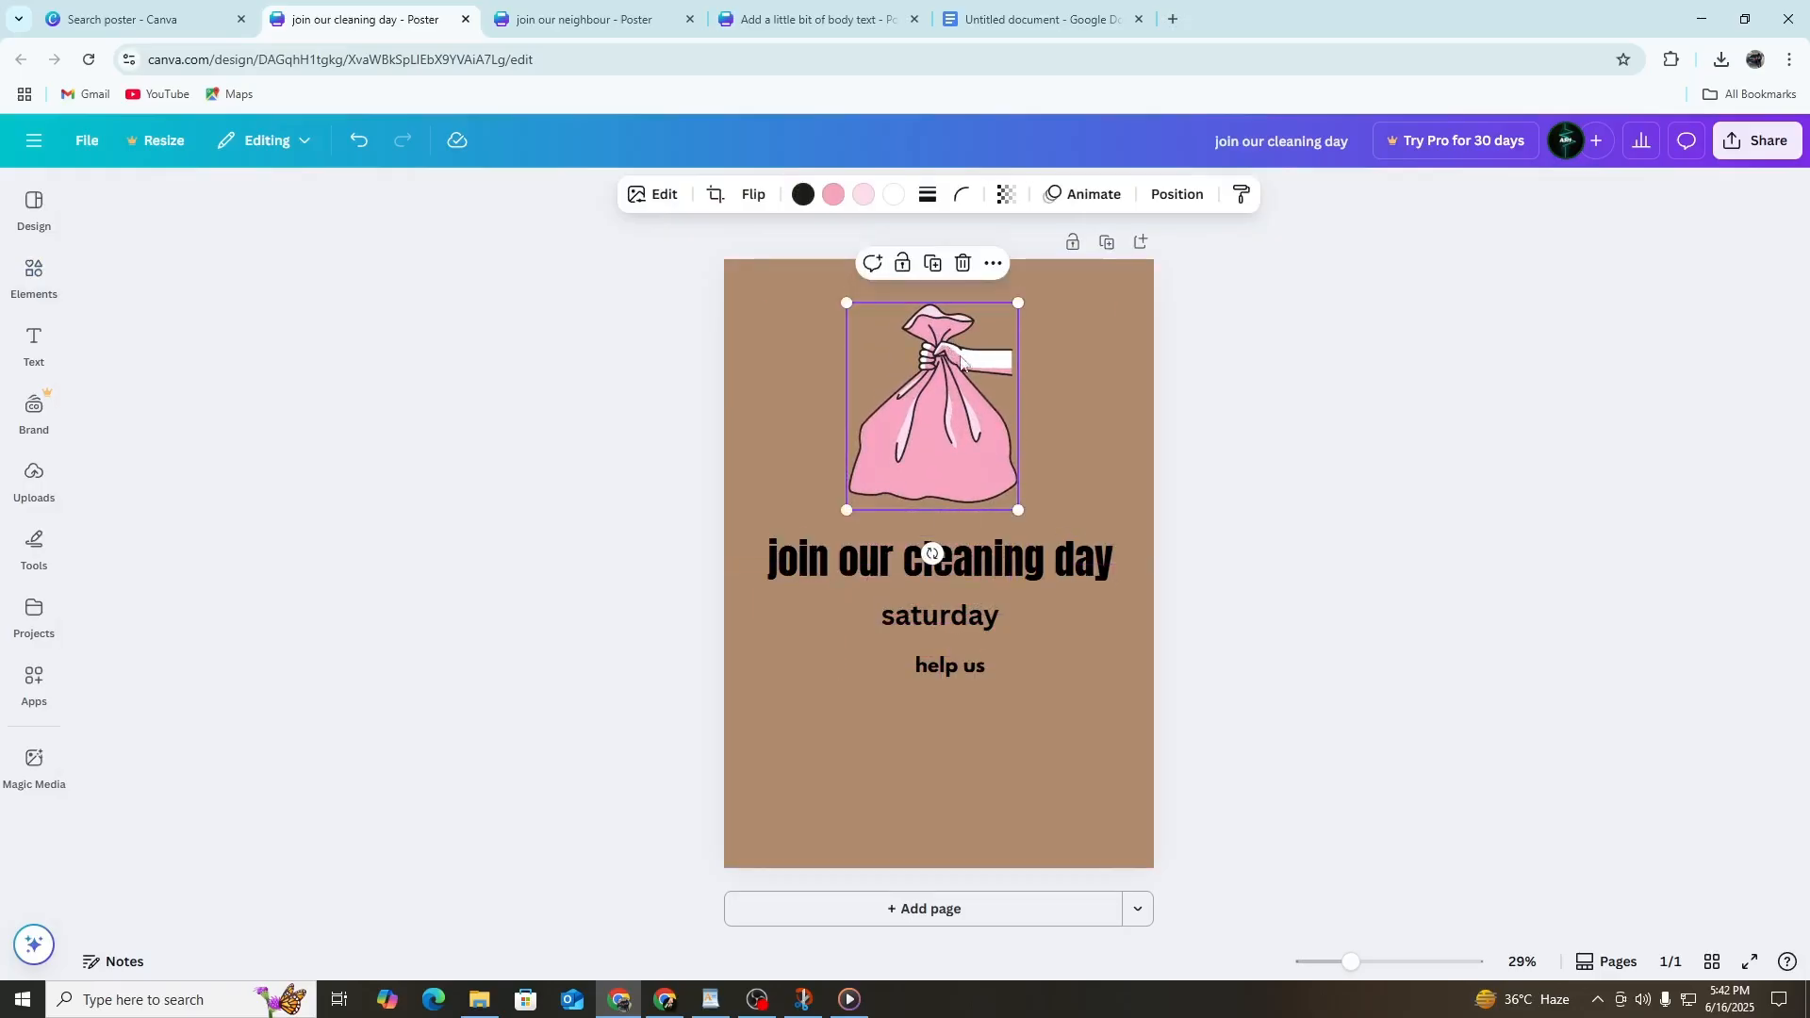
{"action": "left_click_drag", "start_coordinate": [1017, 301], "coordinate": [985, 343]}
{"action": "left_click_drag", "start_coordinate": [930, 417], "coordinate": [955, 417]}
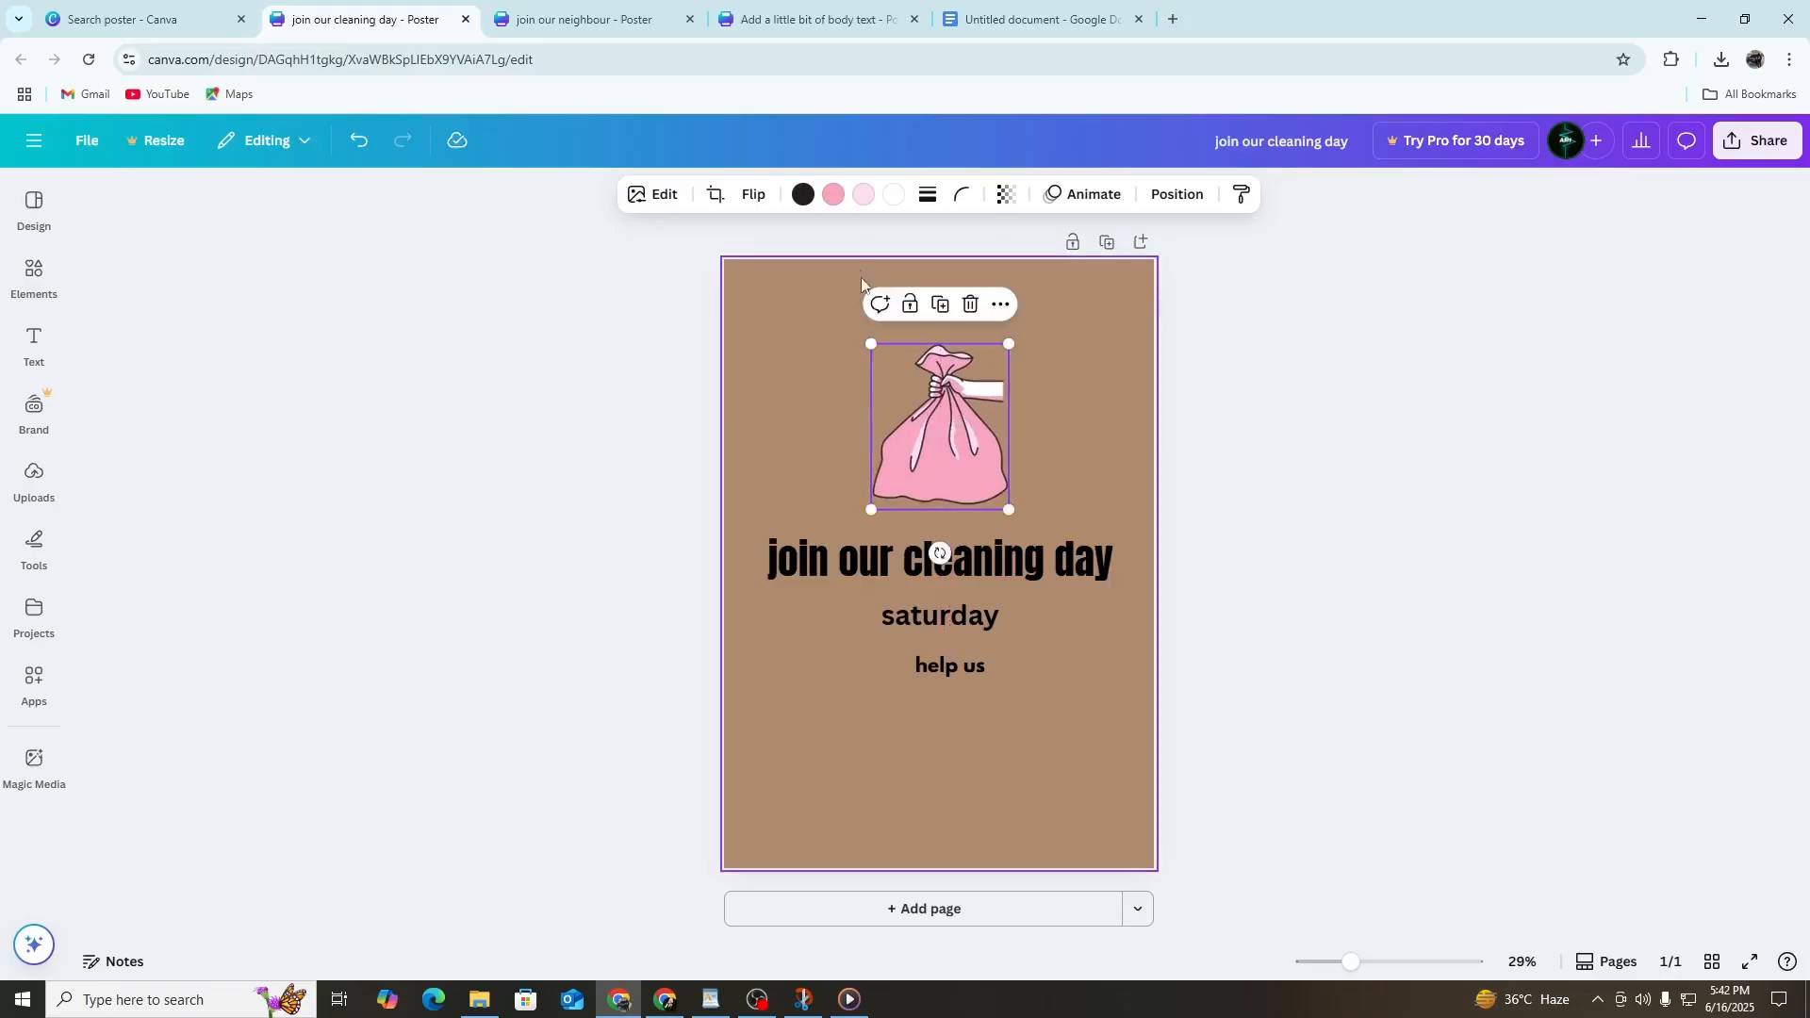
Step: Recolour the light pink parts of the trash bag graphic black
{"action": "left_click", "coordinate": [865, 195]}
{"action": "left_click", "coordinate": [211, 347]}
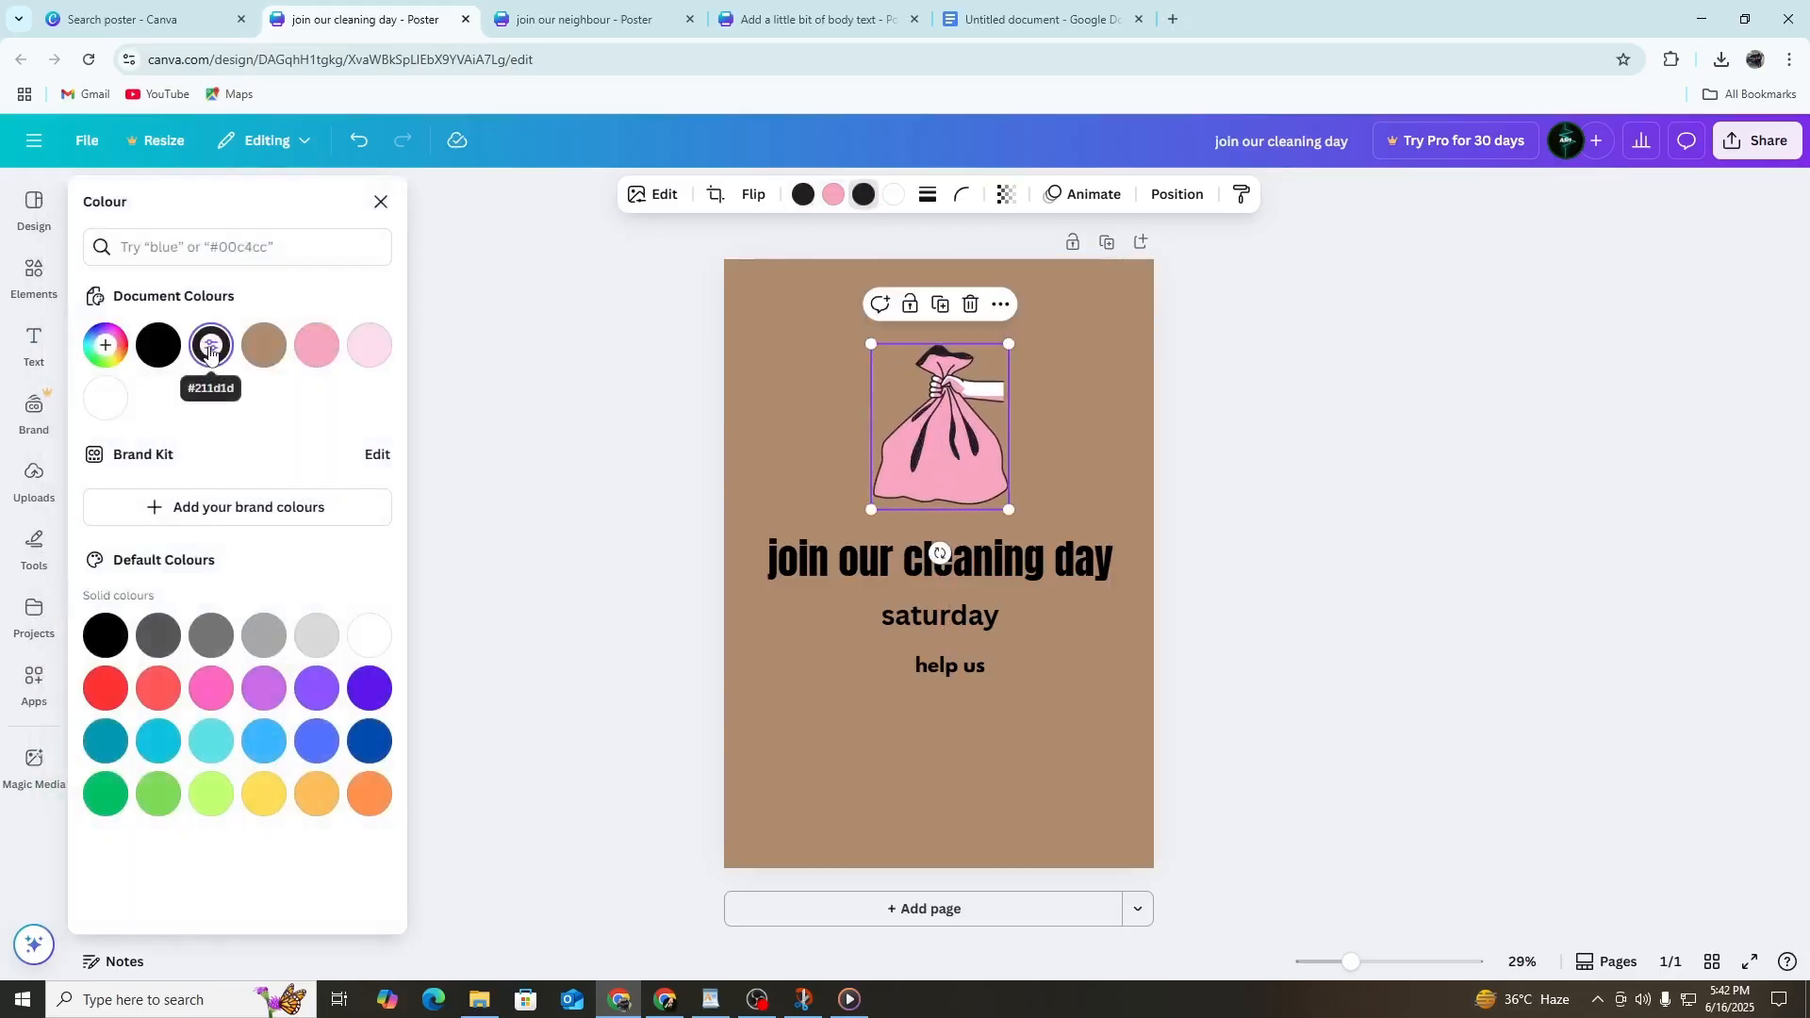
{"action": "left_click", "coordinate": [572, 350]}
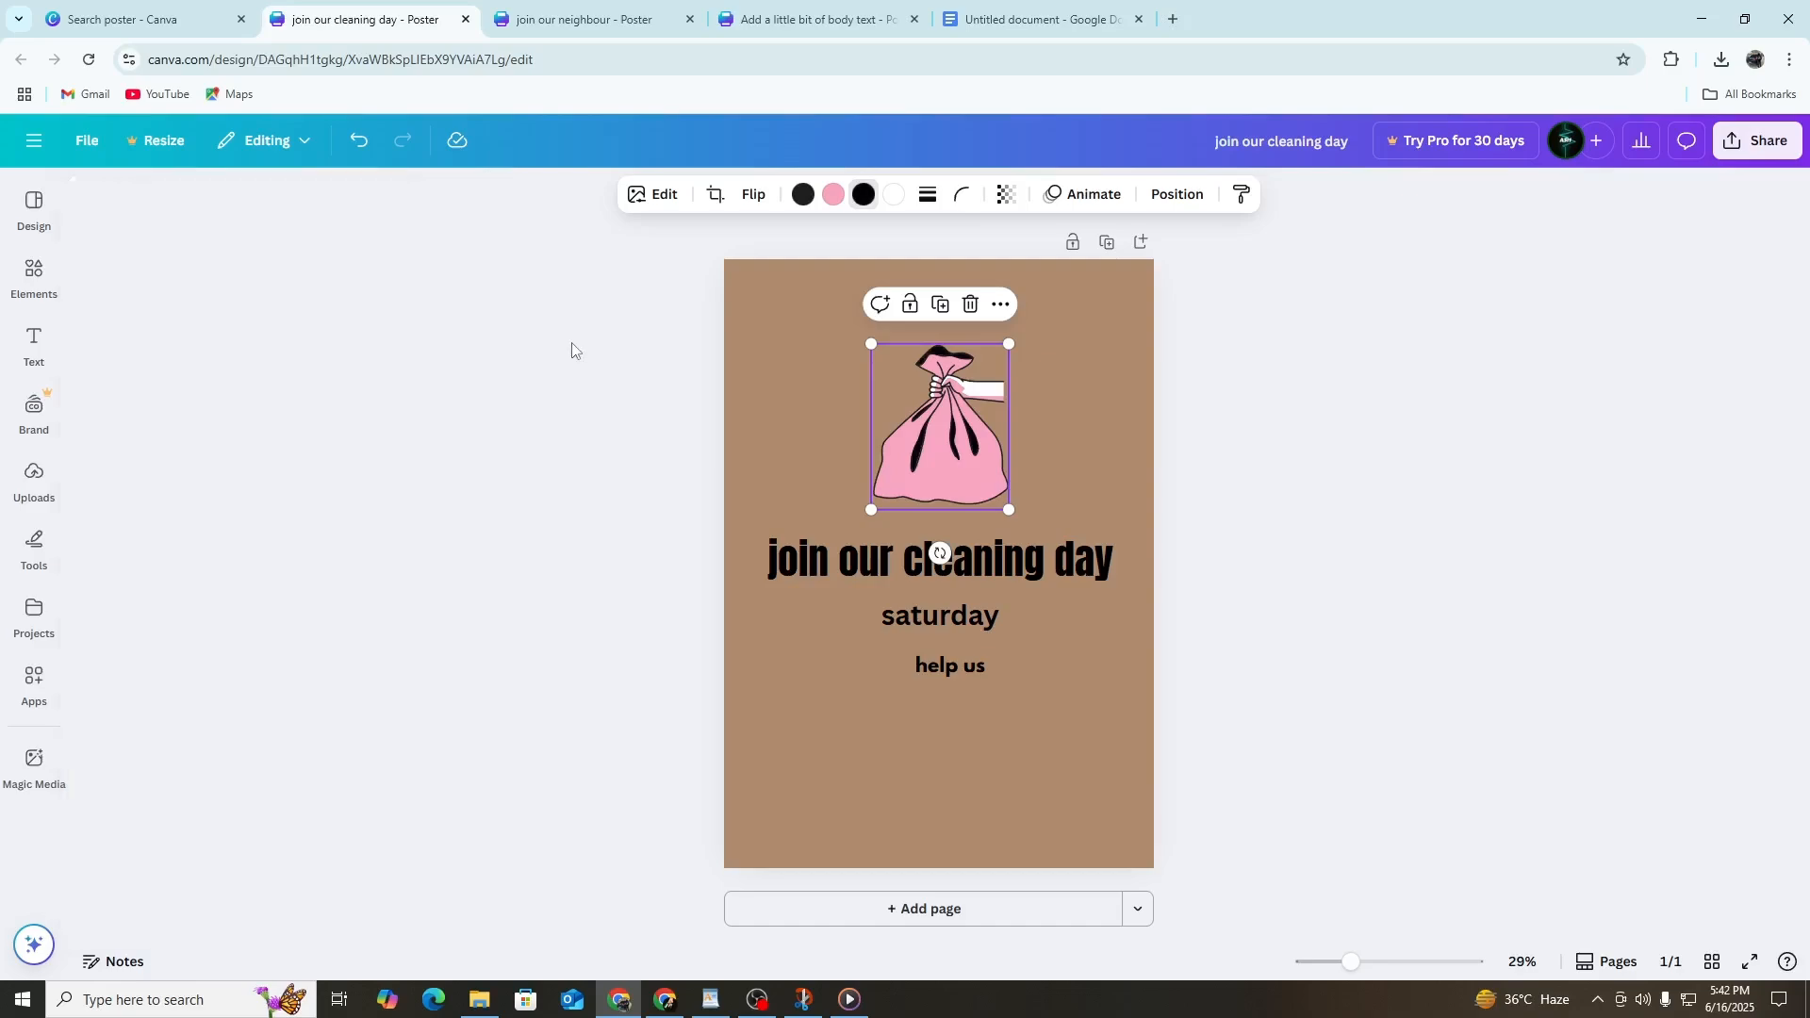
{"action": "left_click", "coordinate": [632, 382]}
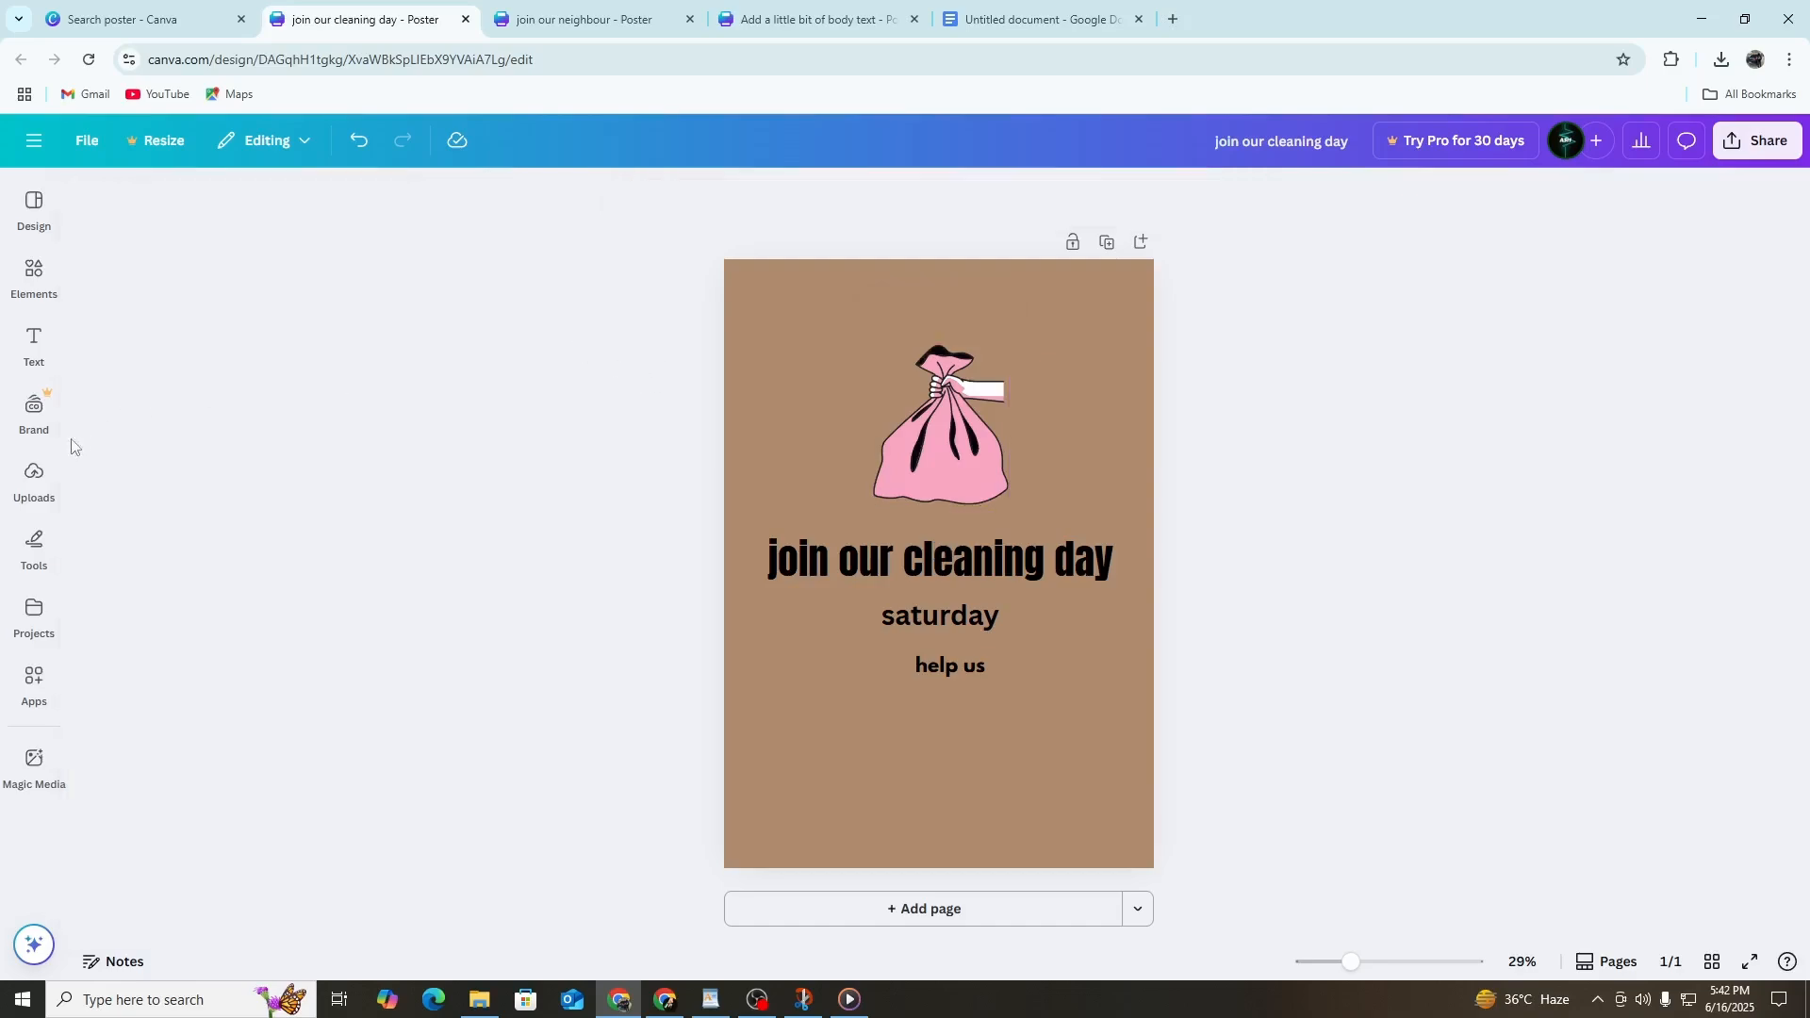
Step: Add a rounded square shape, place it over the trash bag graphic and widen it on both sides
{"action": "left_click", "coordinate": [34, 476]}
{"action": "left_click", "coordinate": [34, 347]}
{"action": "left_click", "coordinate": [31, 282]}
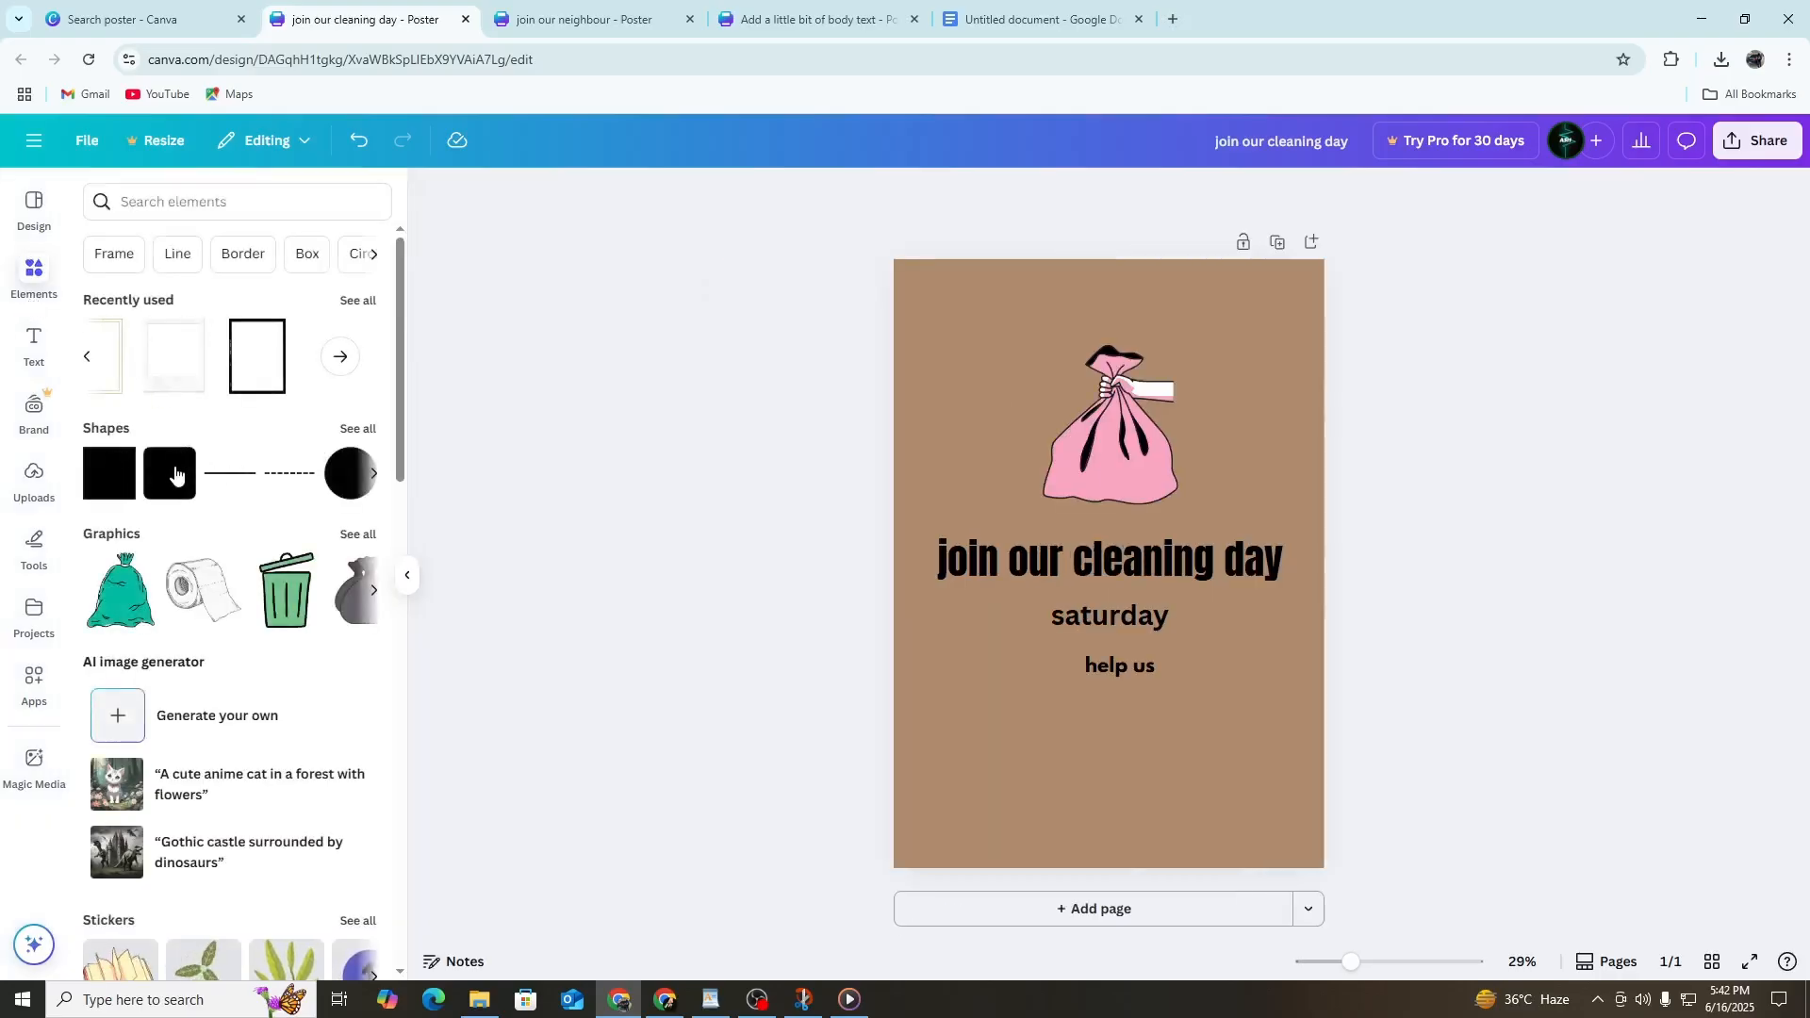
{"action": "left_click", "coordinate": [173, 486]}
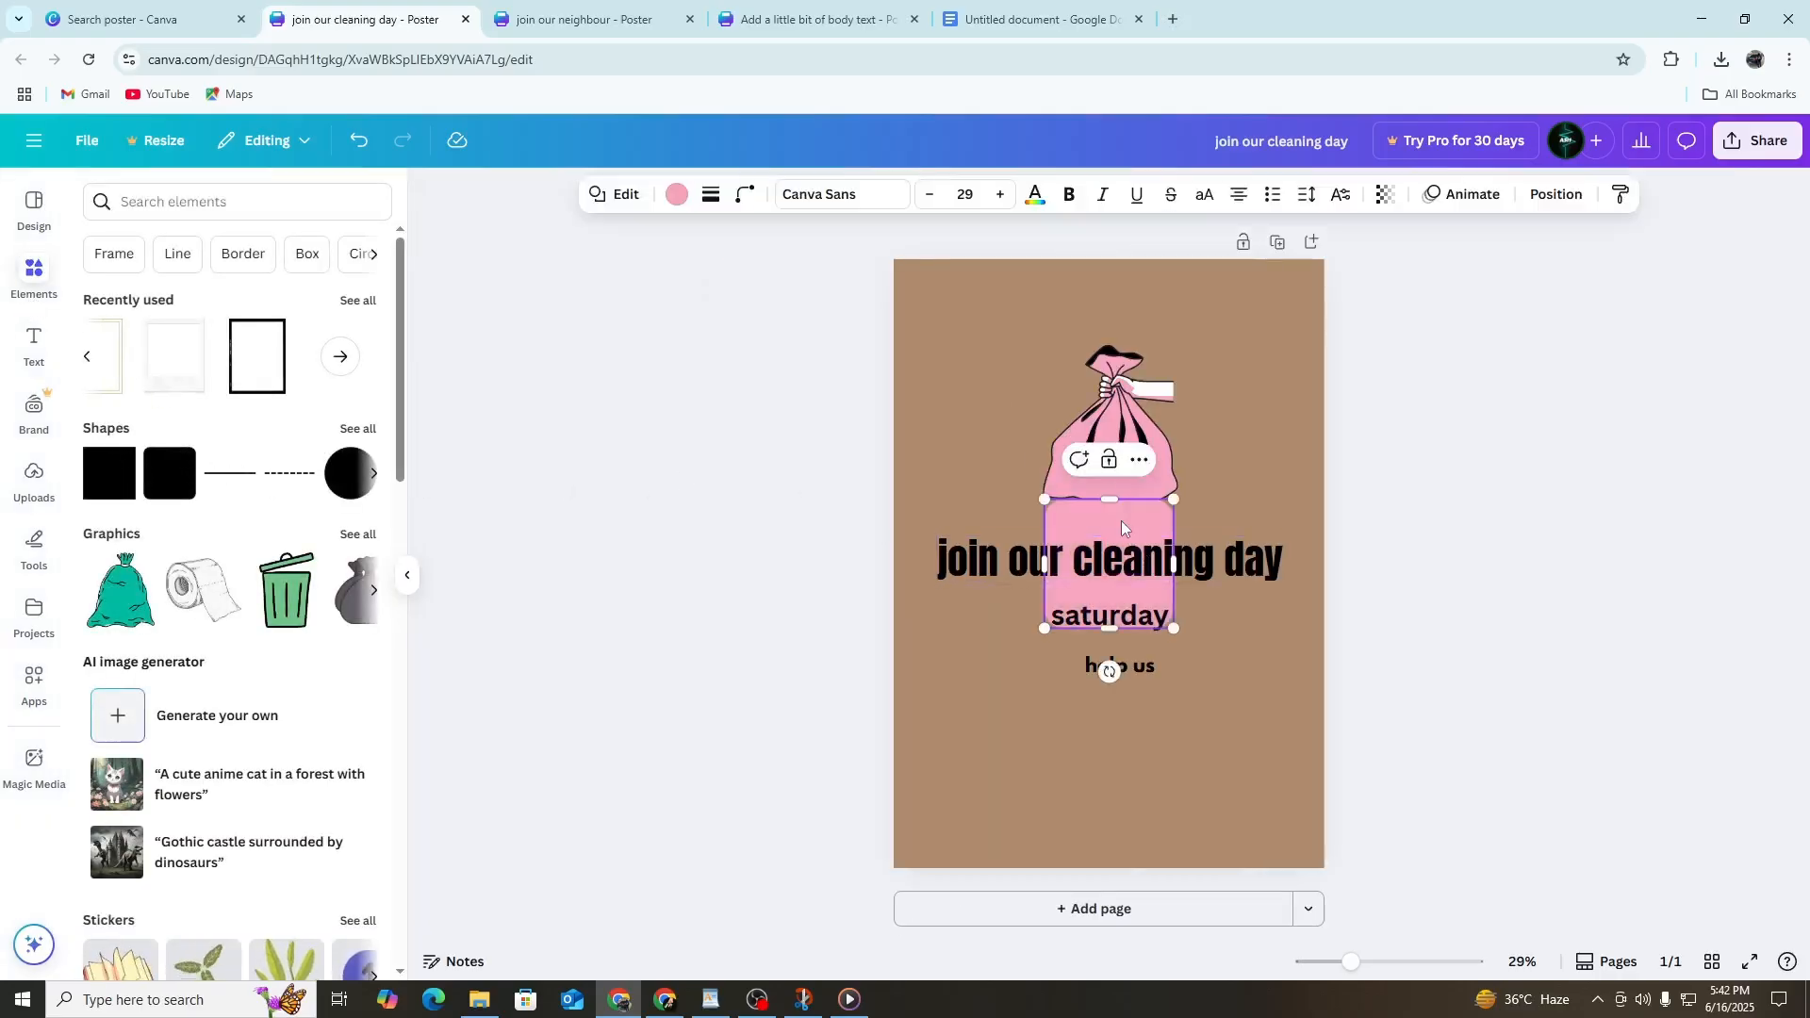
{"action": "left_click_drag", "start_coordinate": [1121, 528], "coordinate": [1019, 427]}
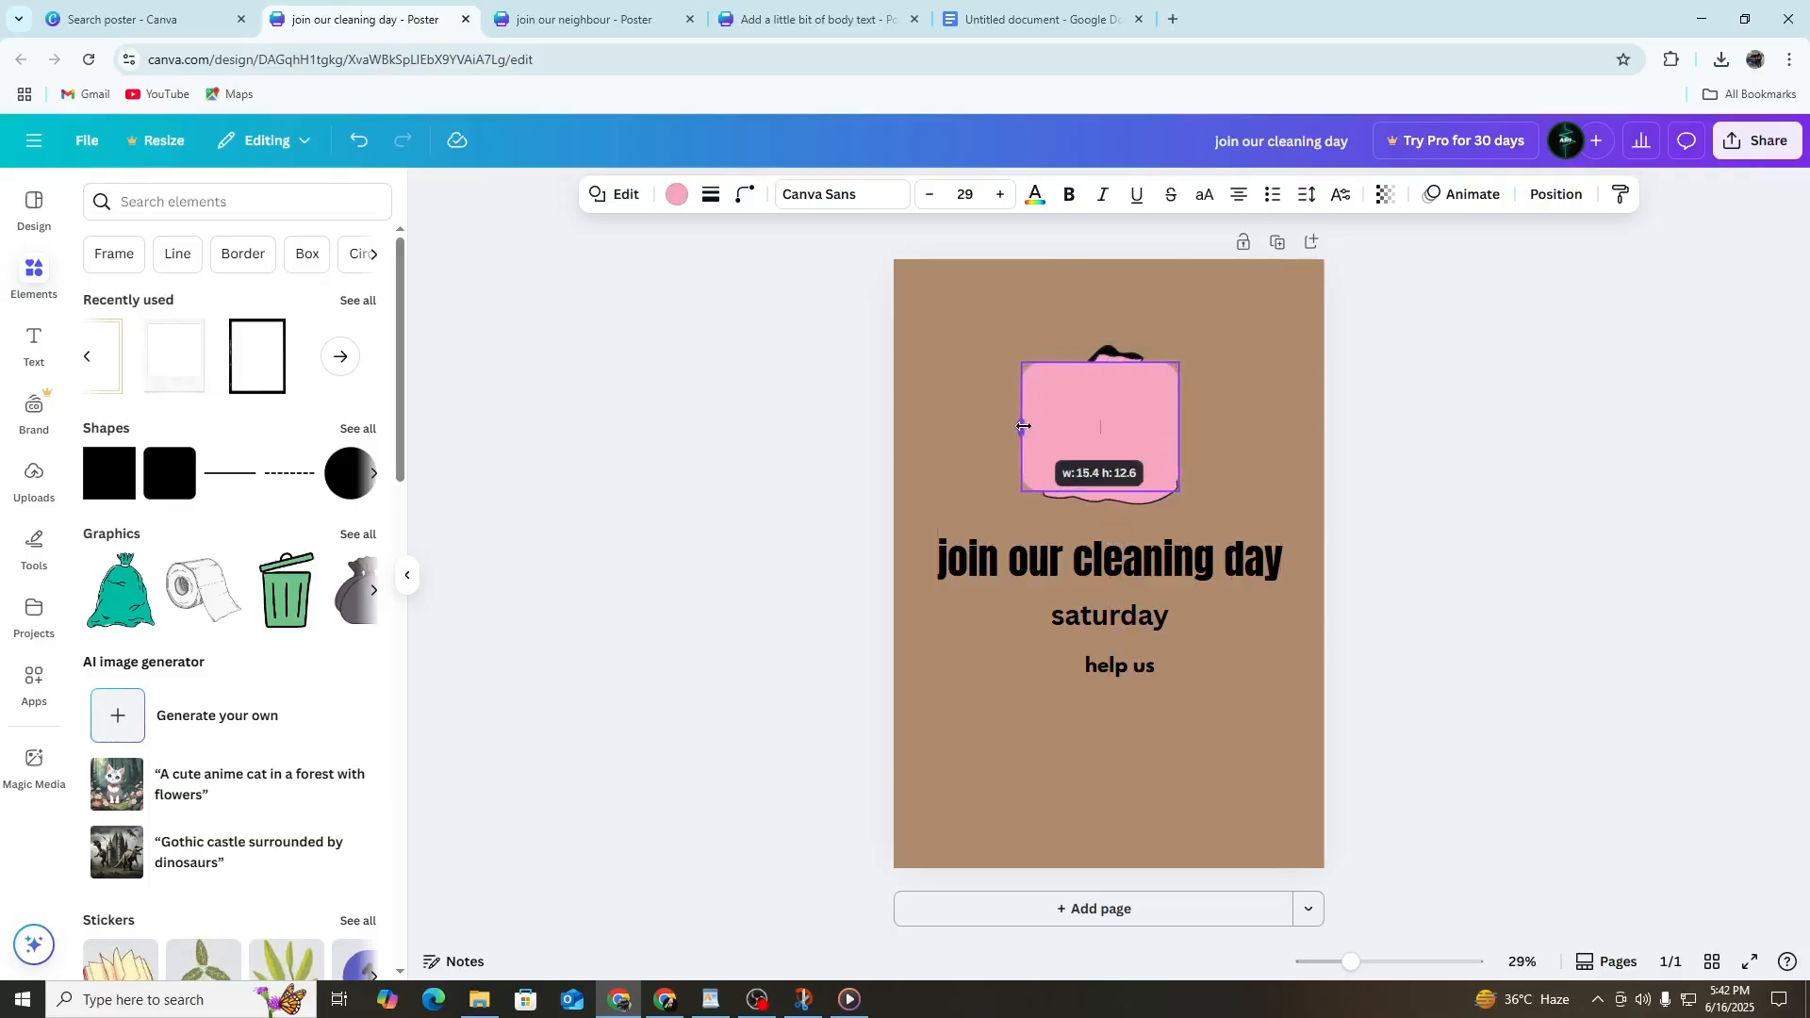
{"action": "left_click_drag", "start_coordinate": [1183, 427], "coordinate": [1231, 427]}
Step: Look through the pink rounded shape's options and delete the shape from the poster
{"action": "right_click", "coordinate": [1145, 428]}
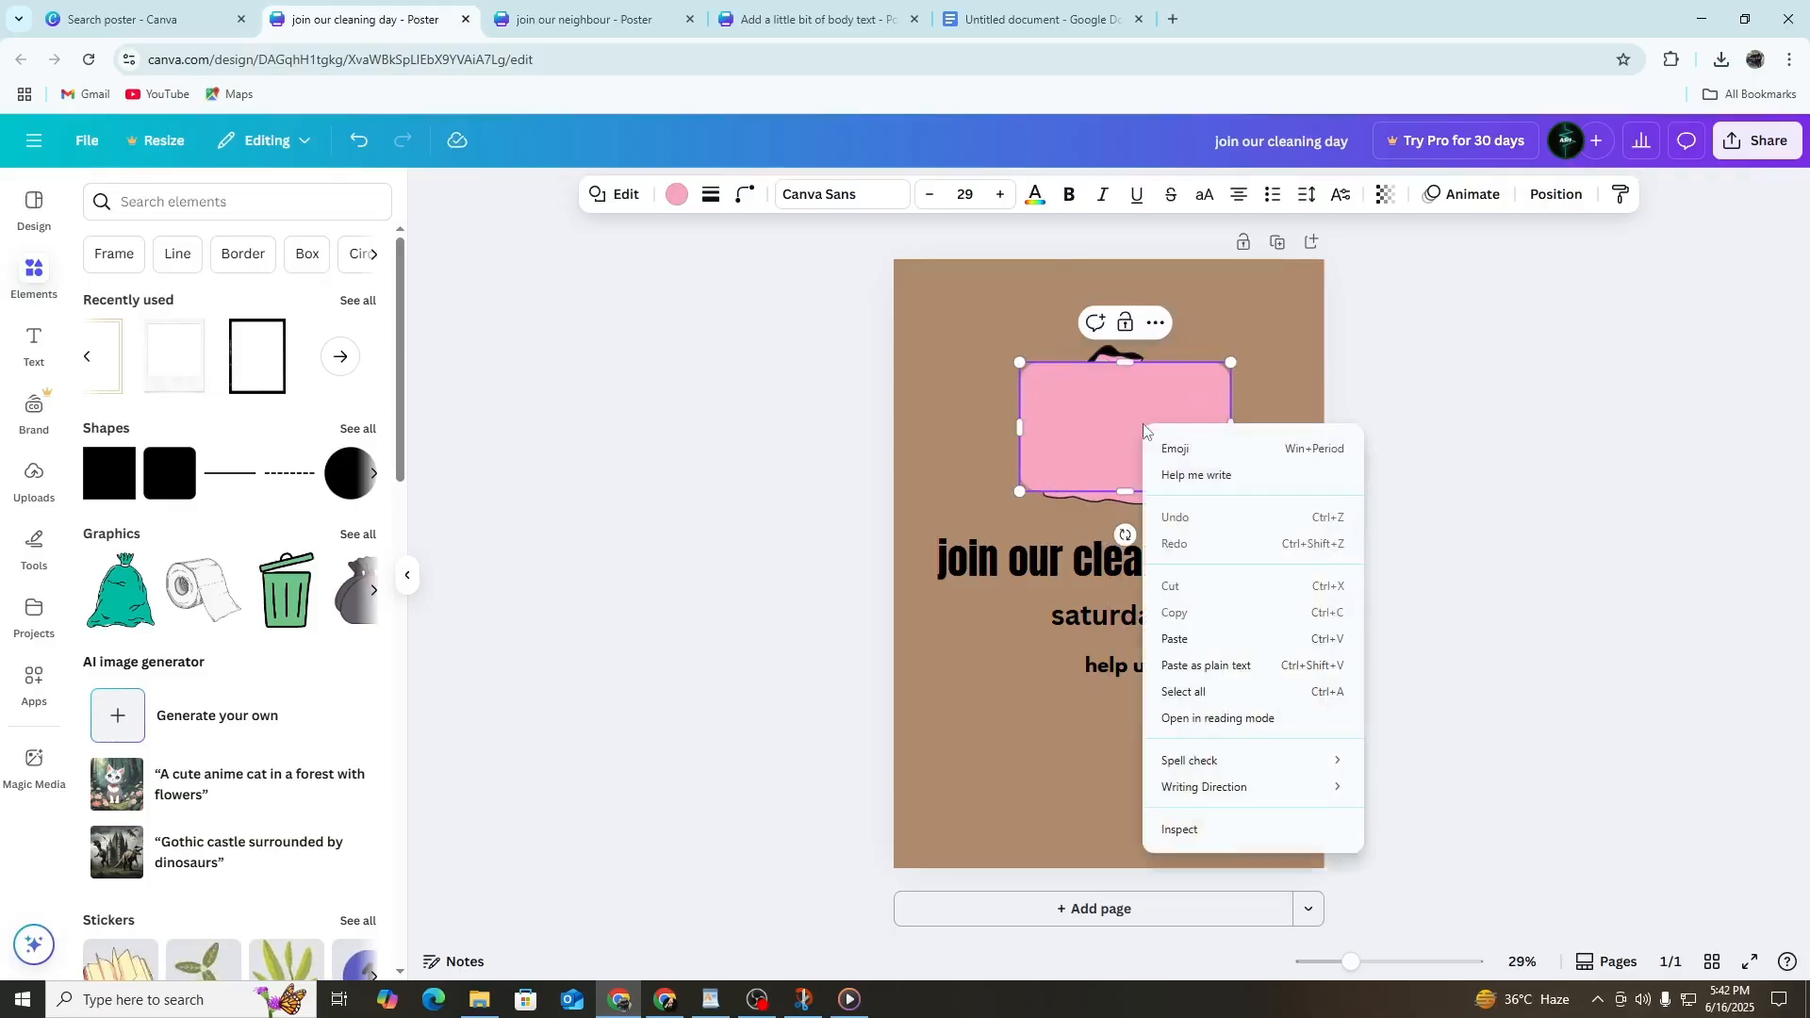
{"action": "right_click", "coordinate": [1084, 402]}
{"action": "left_click", "coordinate": [1154, 325]}
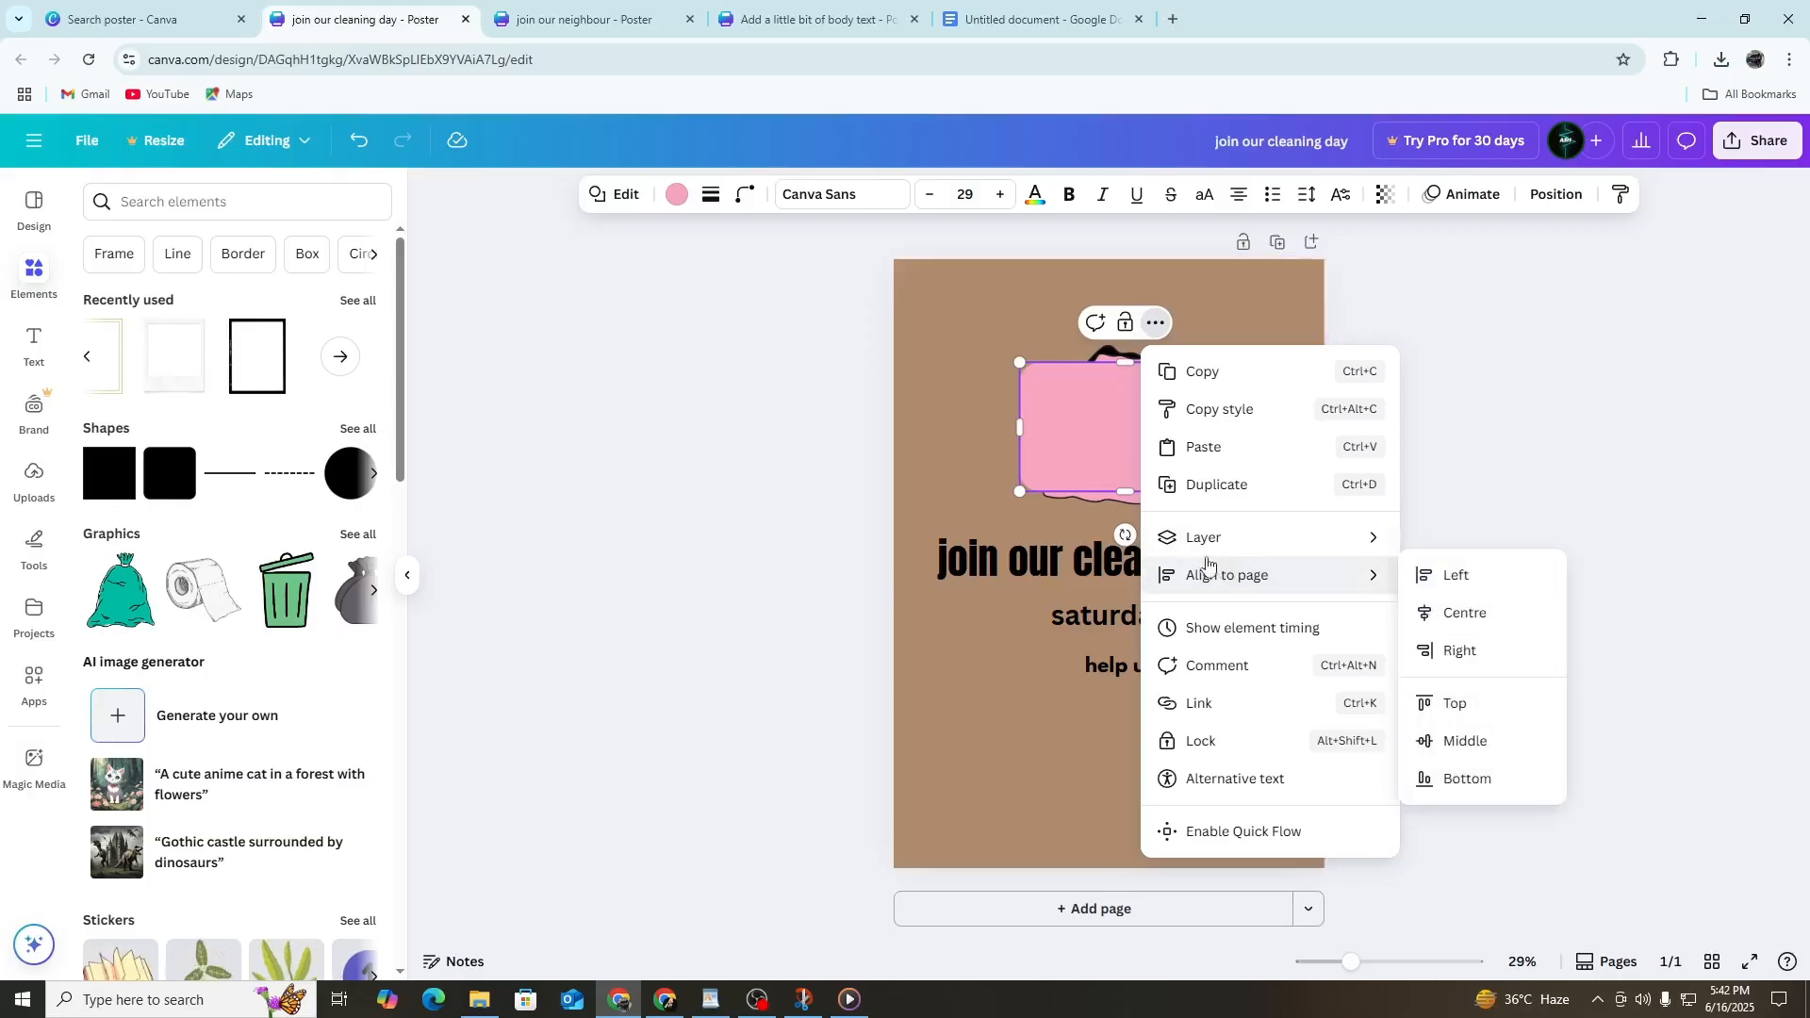
{"action": "left_click", "coordinate": [980, 404]}
{"action": "left_click", "coordinate": [987, 398]}
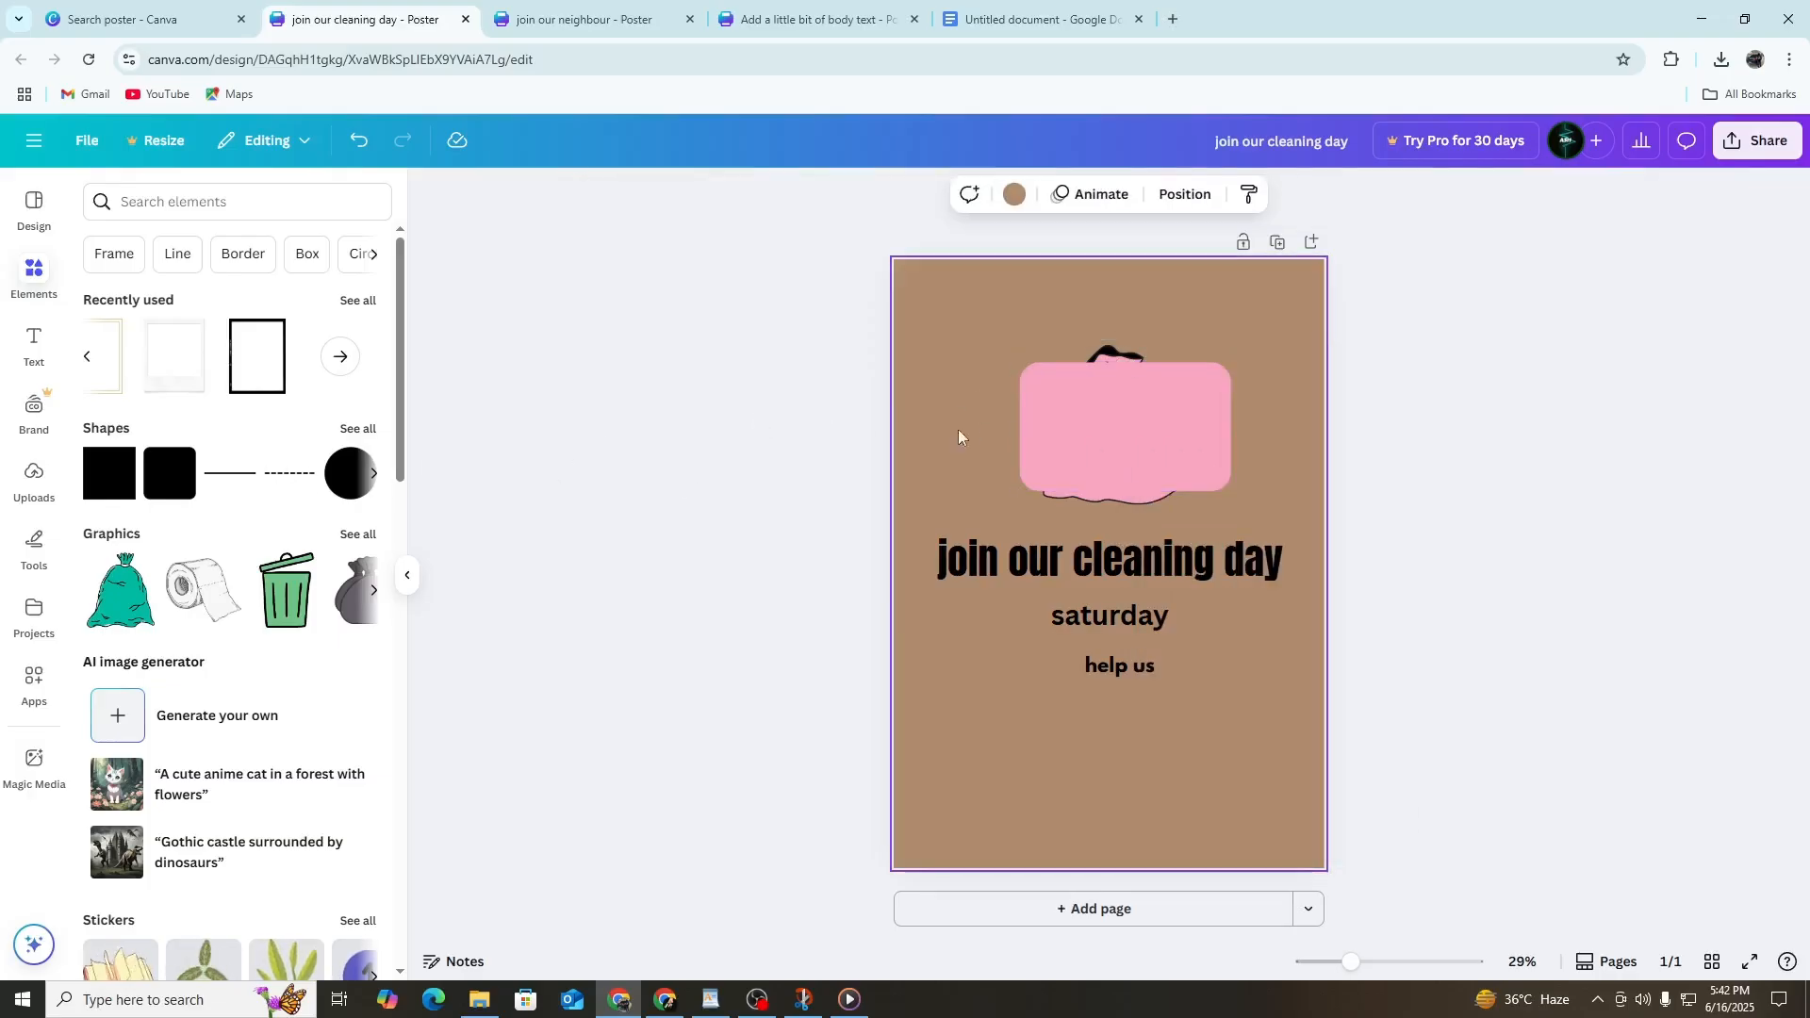
{"action": "left_click", "coordinate": [1131, 414]}
{"action": "left_click", "coordinate": [1153, 323]}
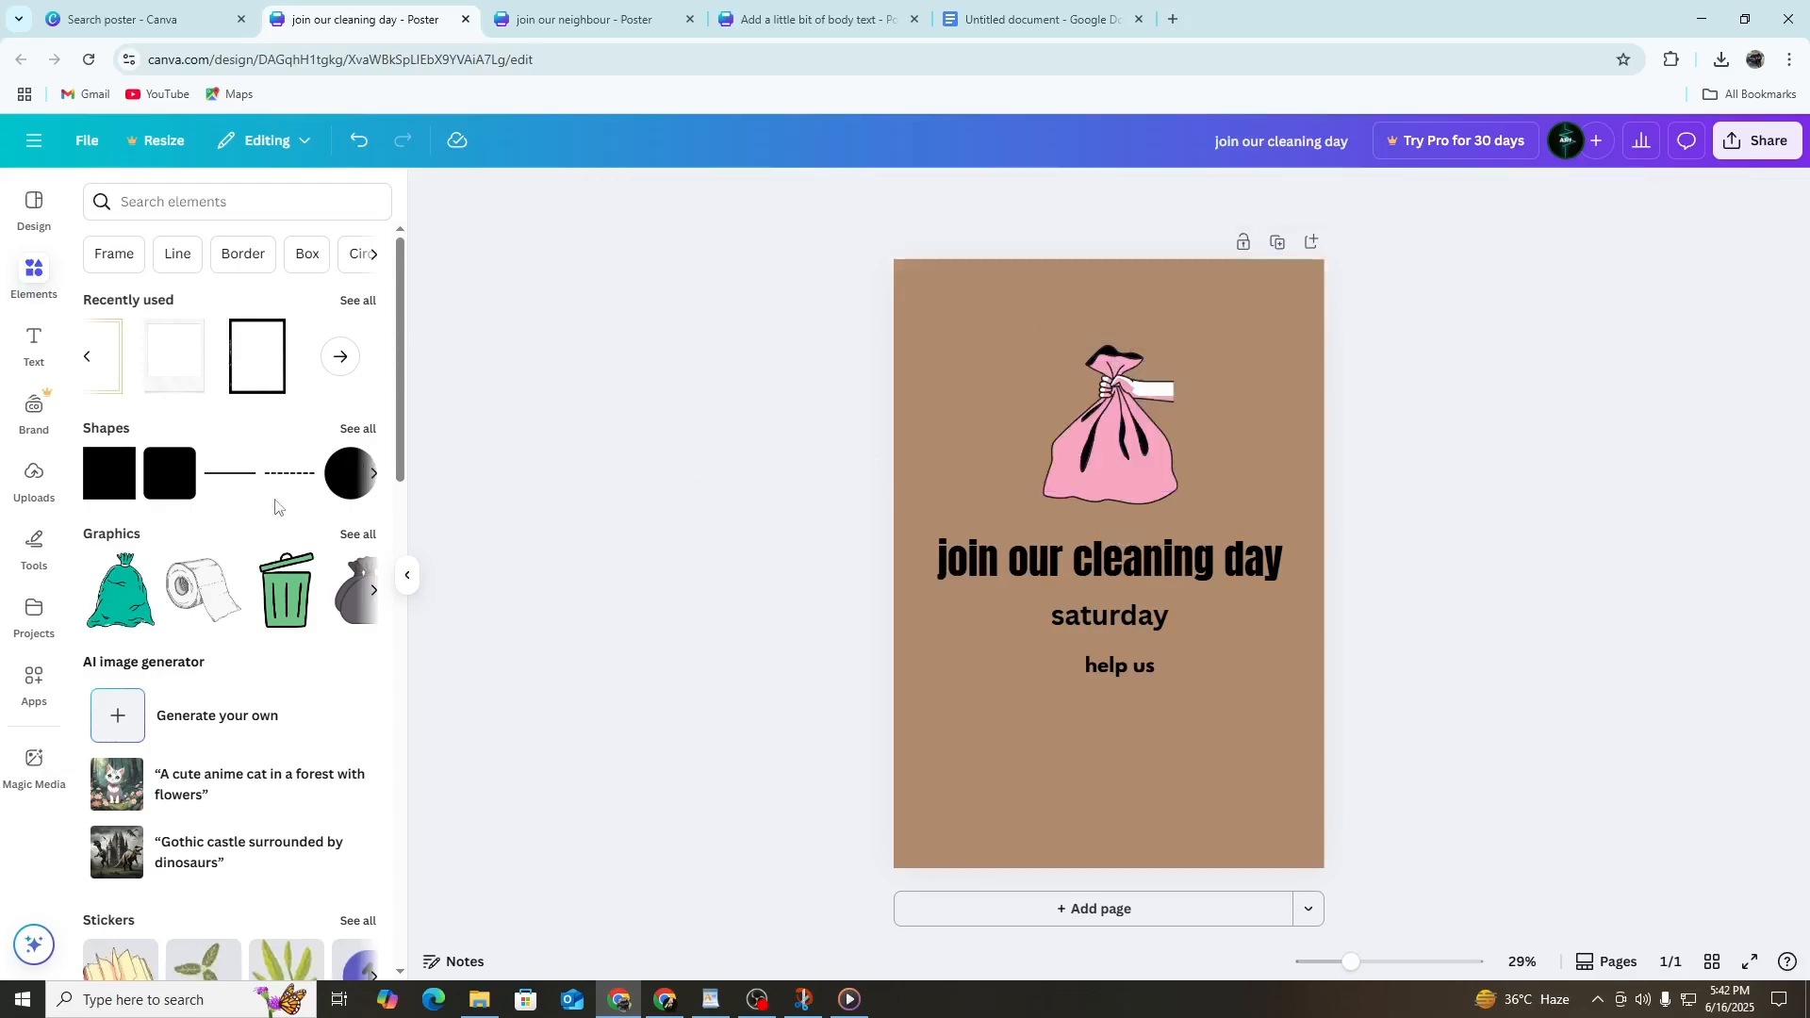
Step: Add a dashed line to the poster and place it directly under "saturday"
{"action": "left_click", "coordinate": [1071, 313]}
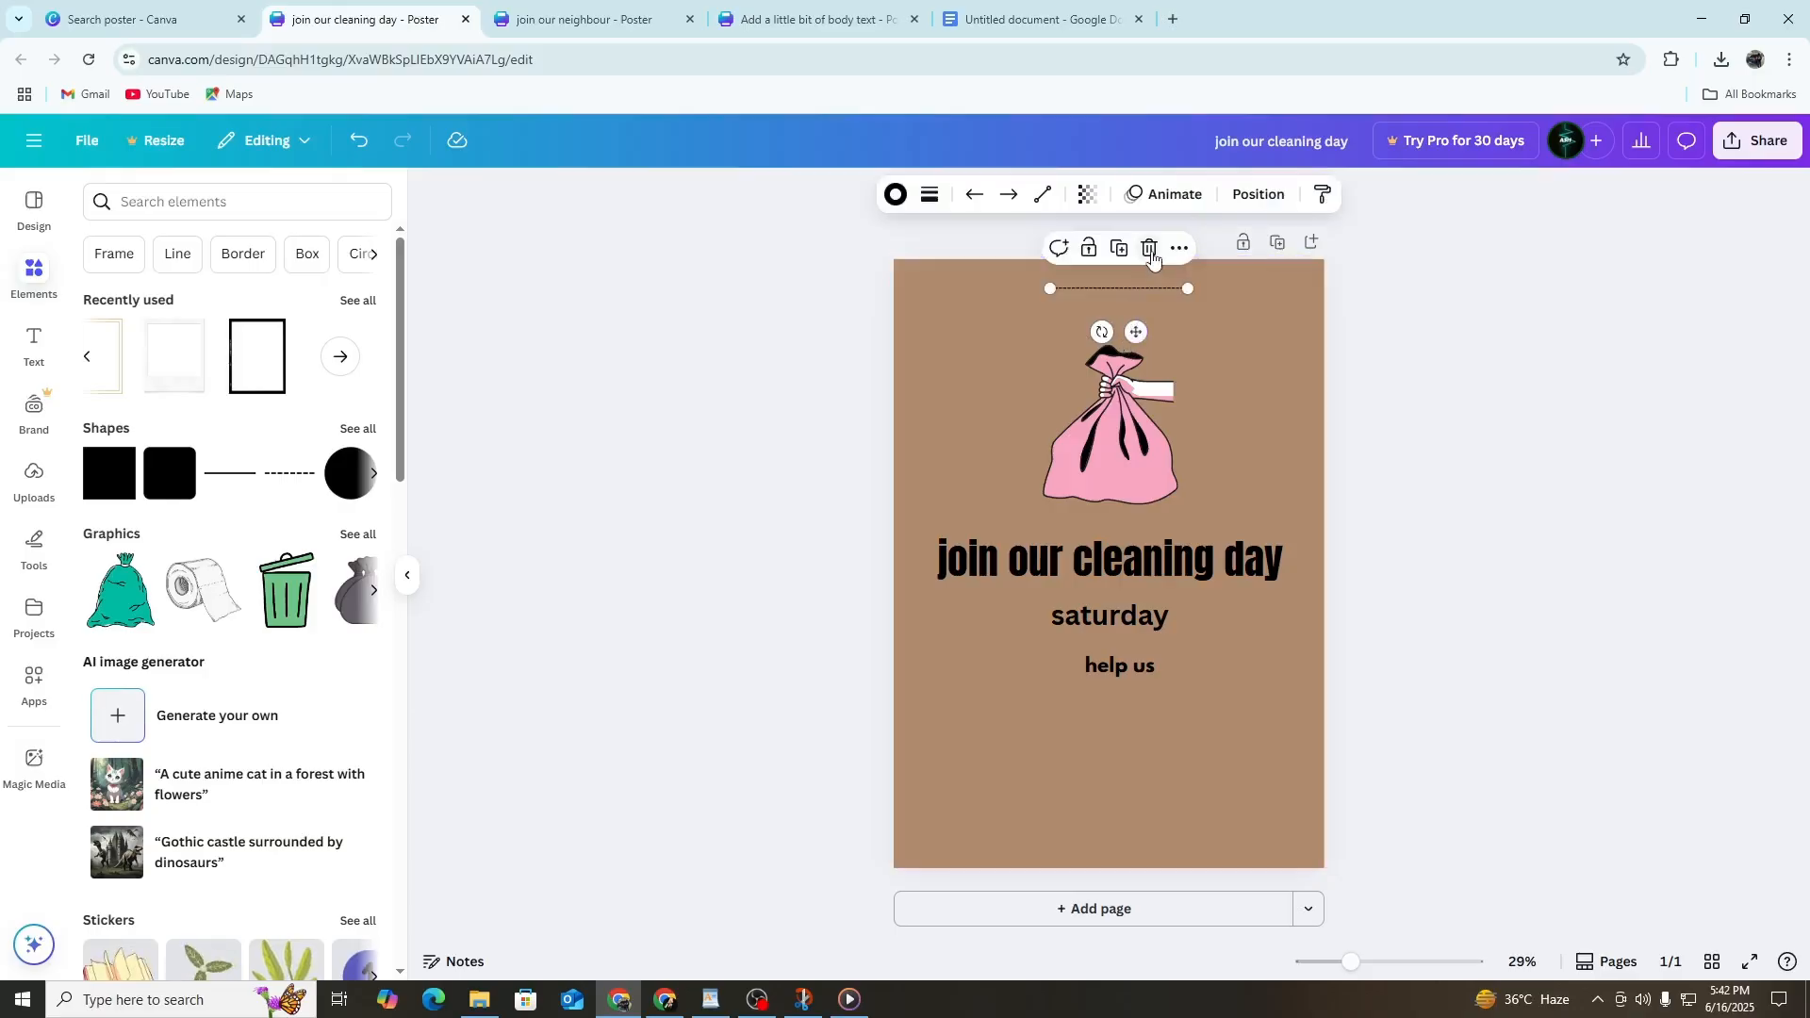
{"action": "left_click_drag", "start_coordinate": [1114, 290], "coordinate": [1092, 650]}
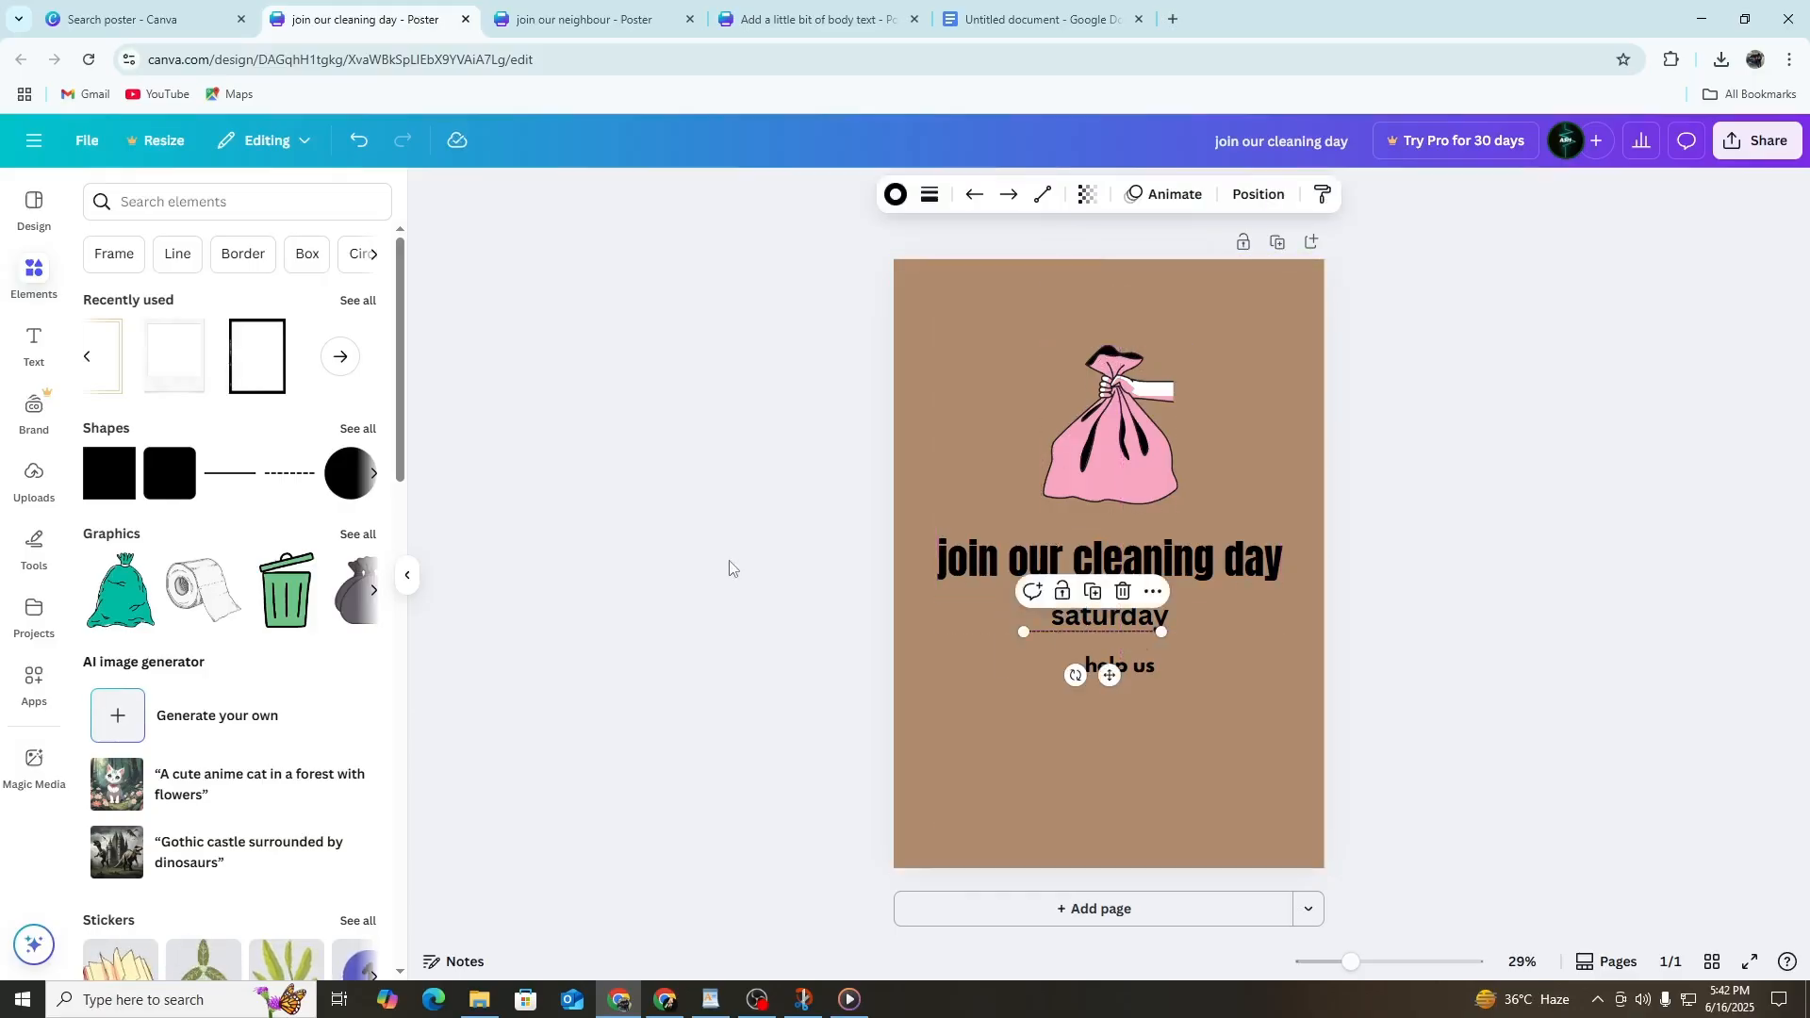
{"action": "left_click", "coordinate": [730, 567]}
Step: Add the uploaded T-shirt photo, place it centred above the heading over the trash bag, and widen it slightly
{"action": "left_click", "coordinate": [34, 479]}
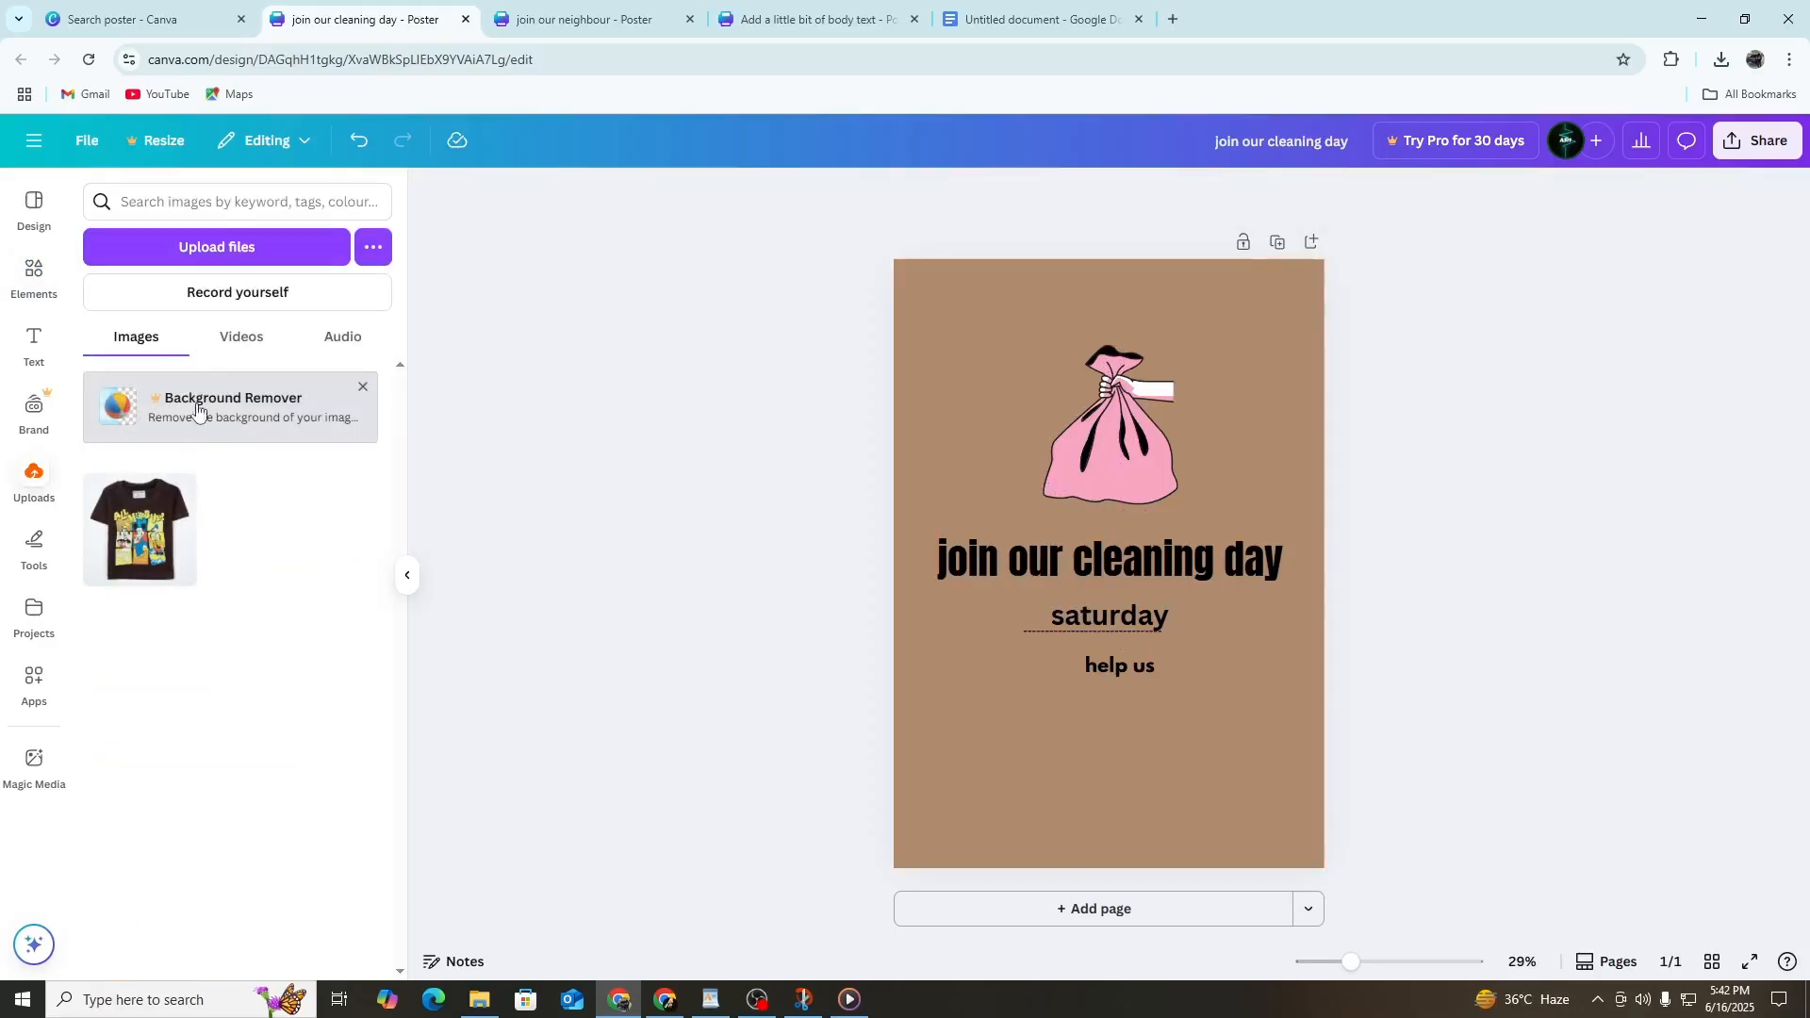
{"action": "left_click", "coordinate": [162, 533]}
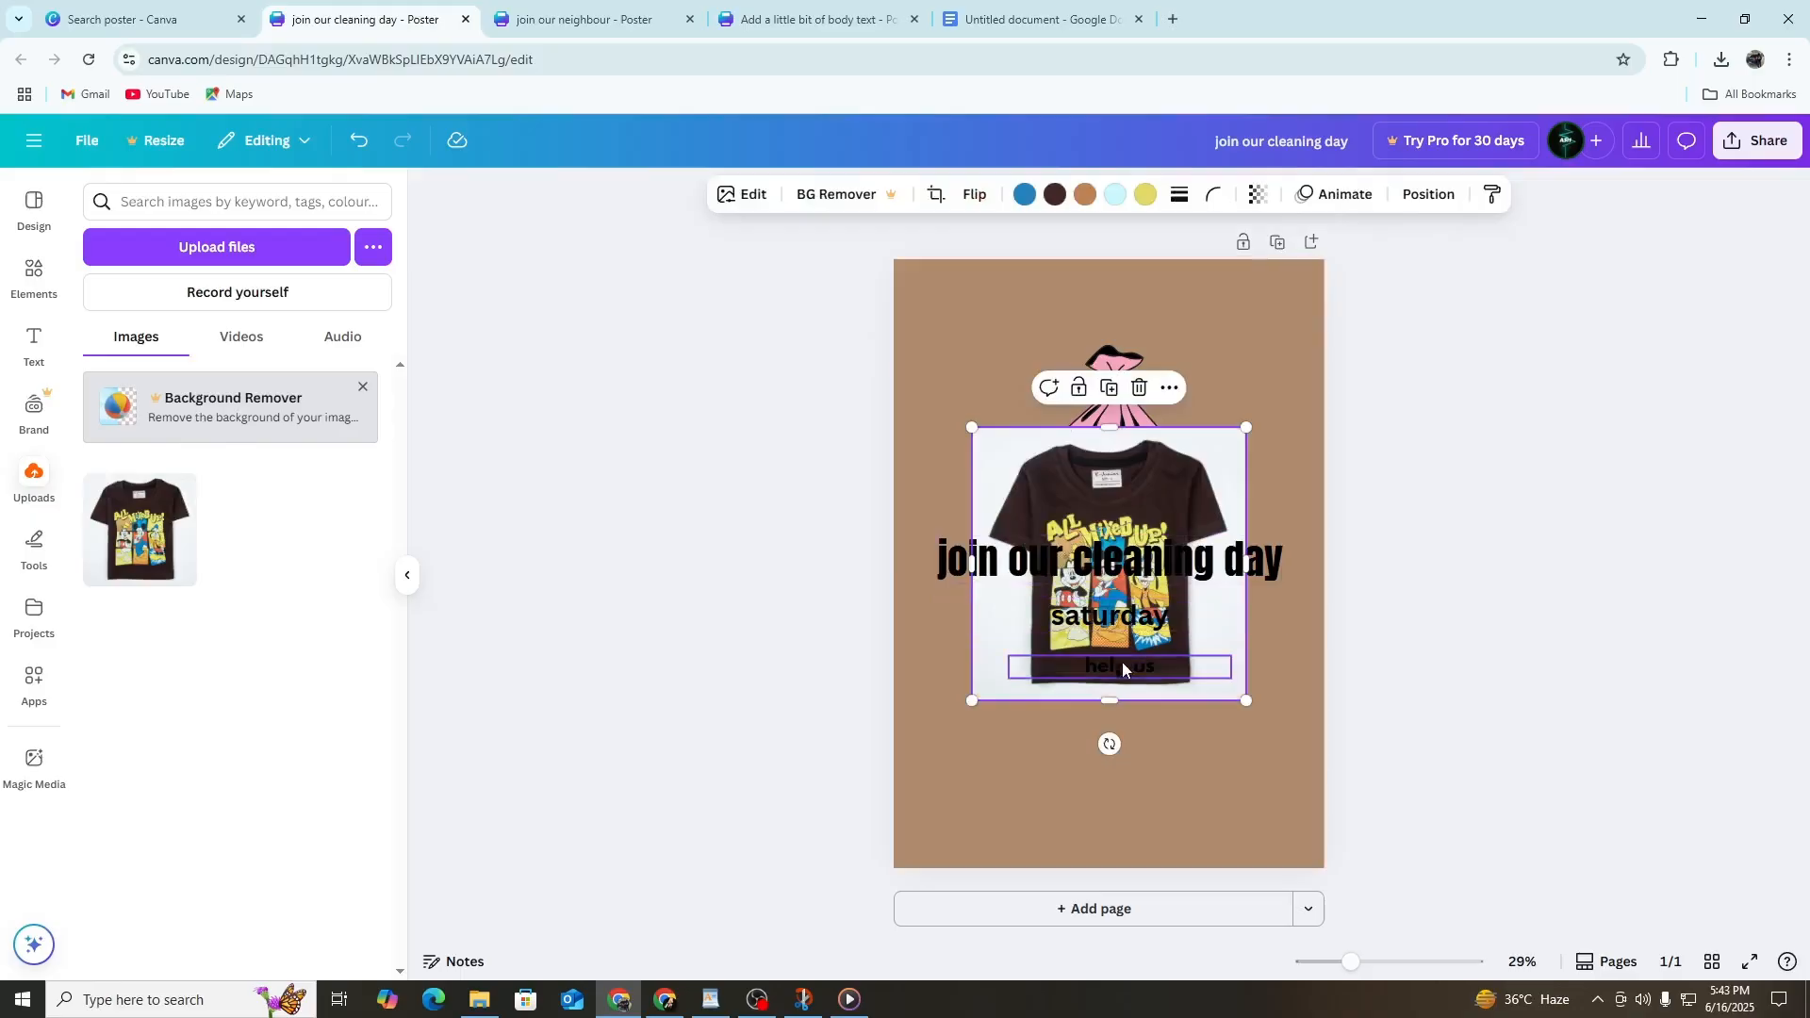
{"action": "left_click_drag", "start_coordinate": [1112, 484], "coordinate": [1045, 317]}
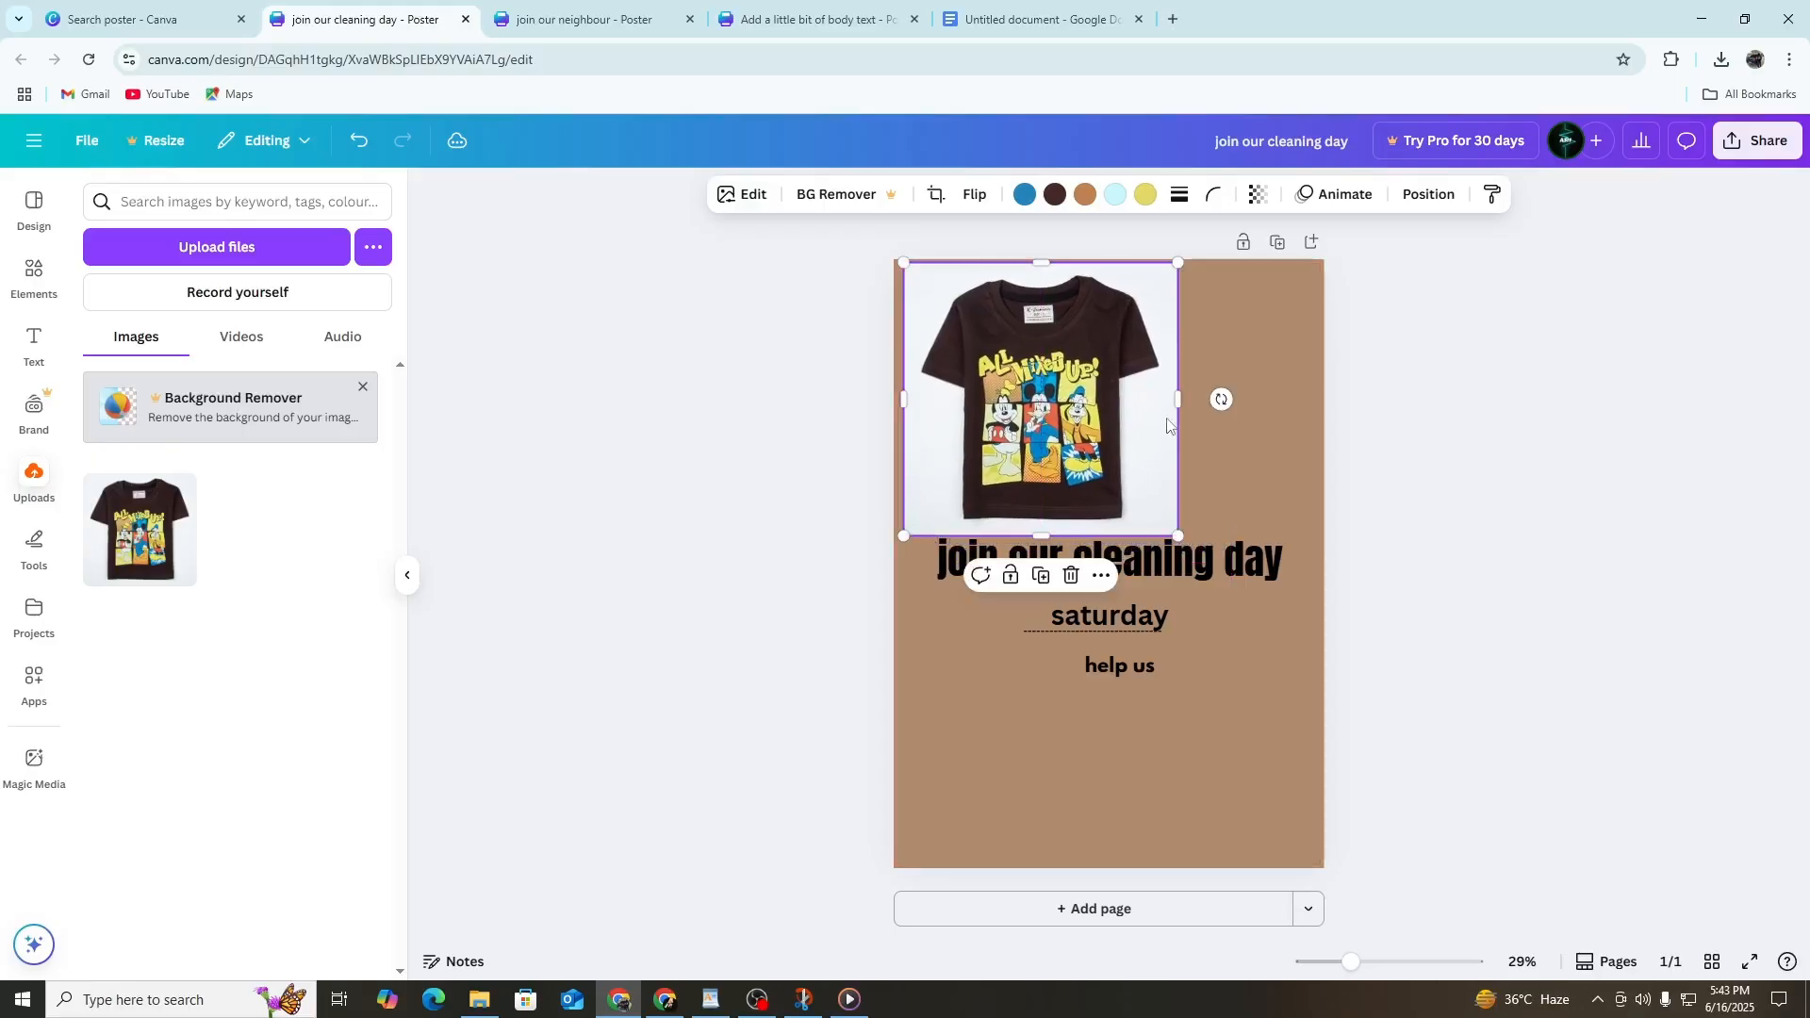
{"action": "mouse_move", "coordinate": [1174, 402]}
{"action": "left_mouse_down"}
{"action": "mouse_move", "coordinate": [1069, 396]}
{"action": "mouse_move", "coordinate": [1204, 380]}
{"action": "mouse_move", "coordinate": [1201, 415]}
{"action": "mouse_move", "coordinate": [1153, 412]}
{"action": "left_mouse_up"}
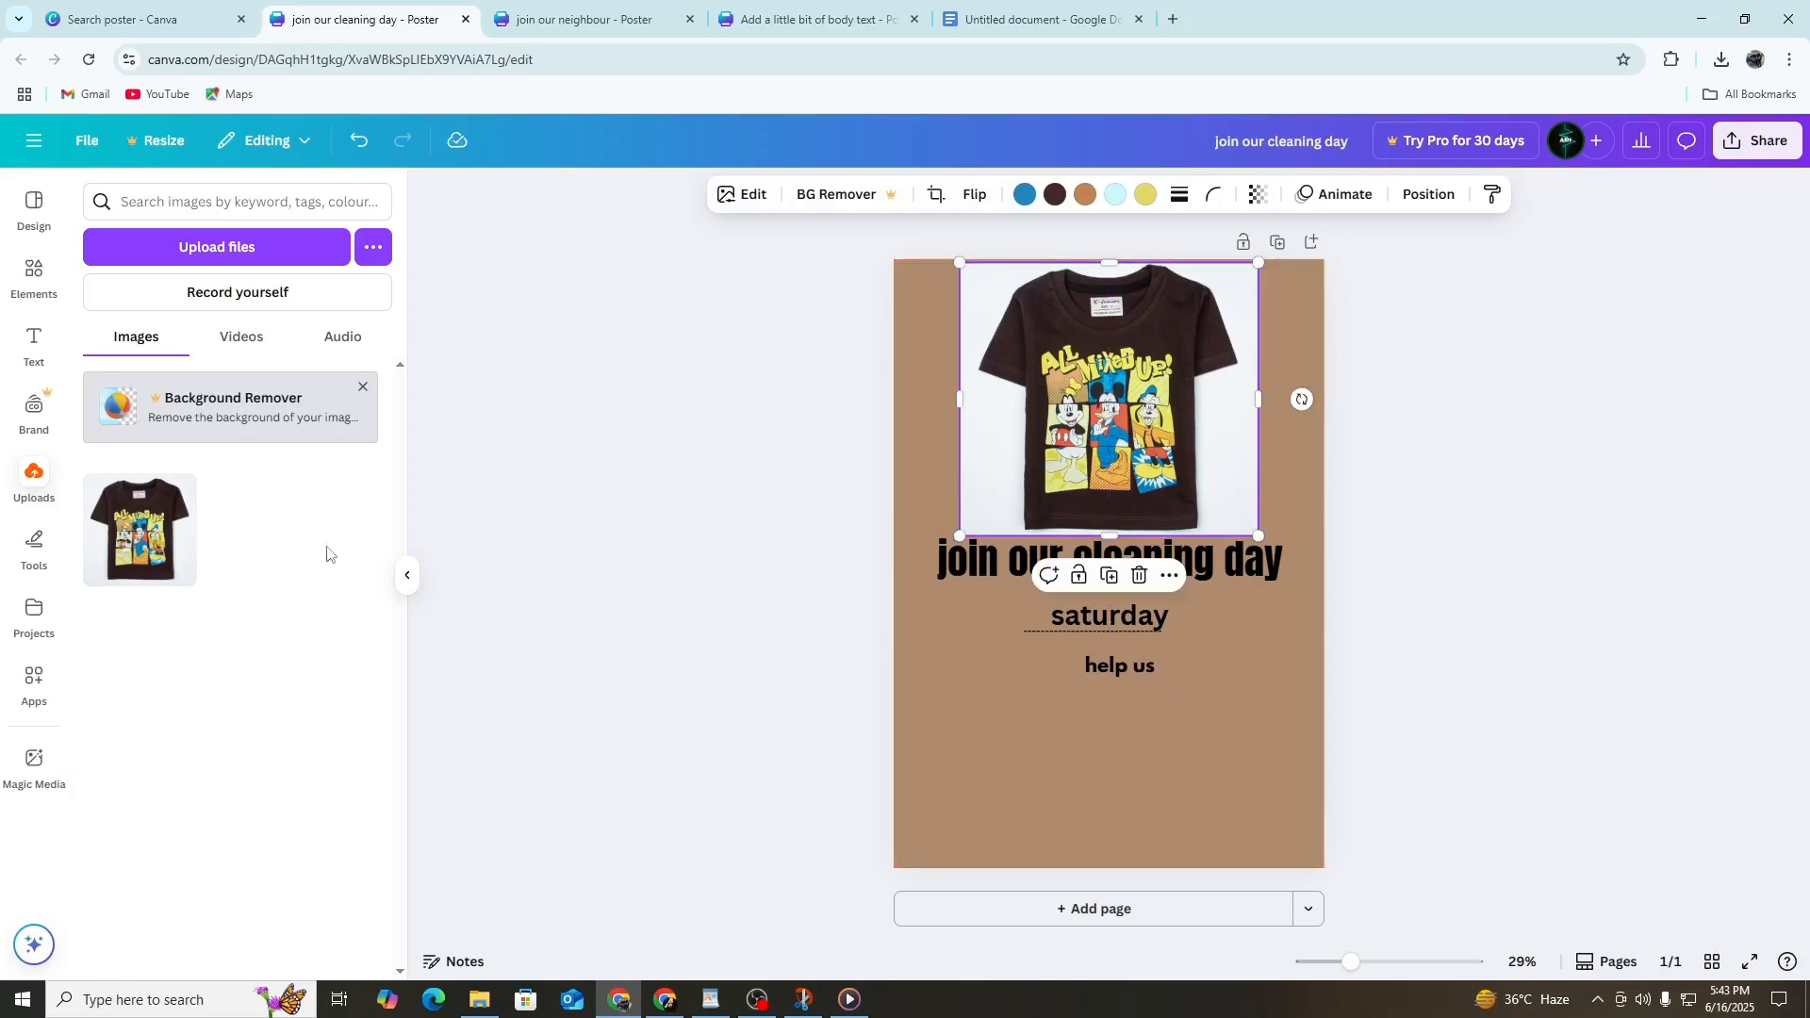
Step: Search the elements for "photo frame" and look through the frame, graphic, photo and mockup results
{"action": "left_click", "coordinate": [38, 286]}
{"action": "left_click", "coordinate": [212, 214]}
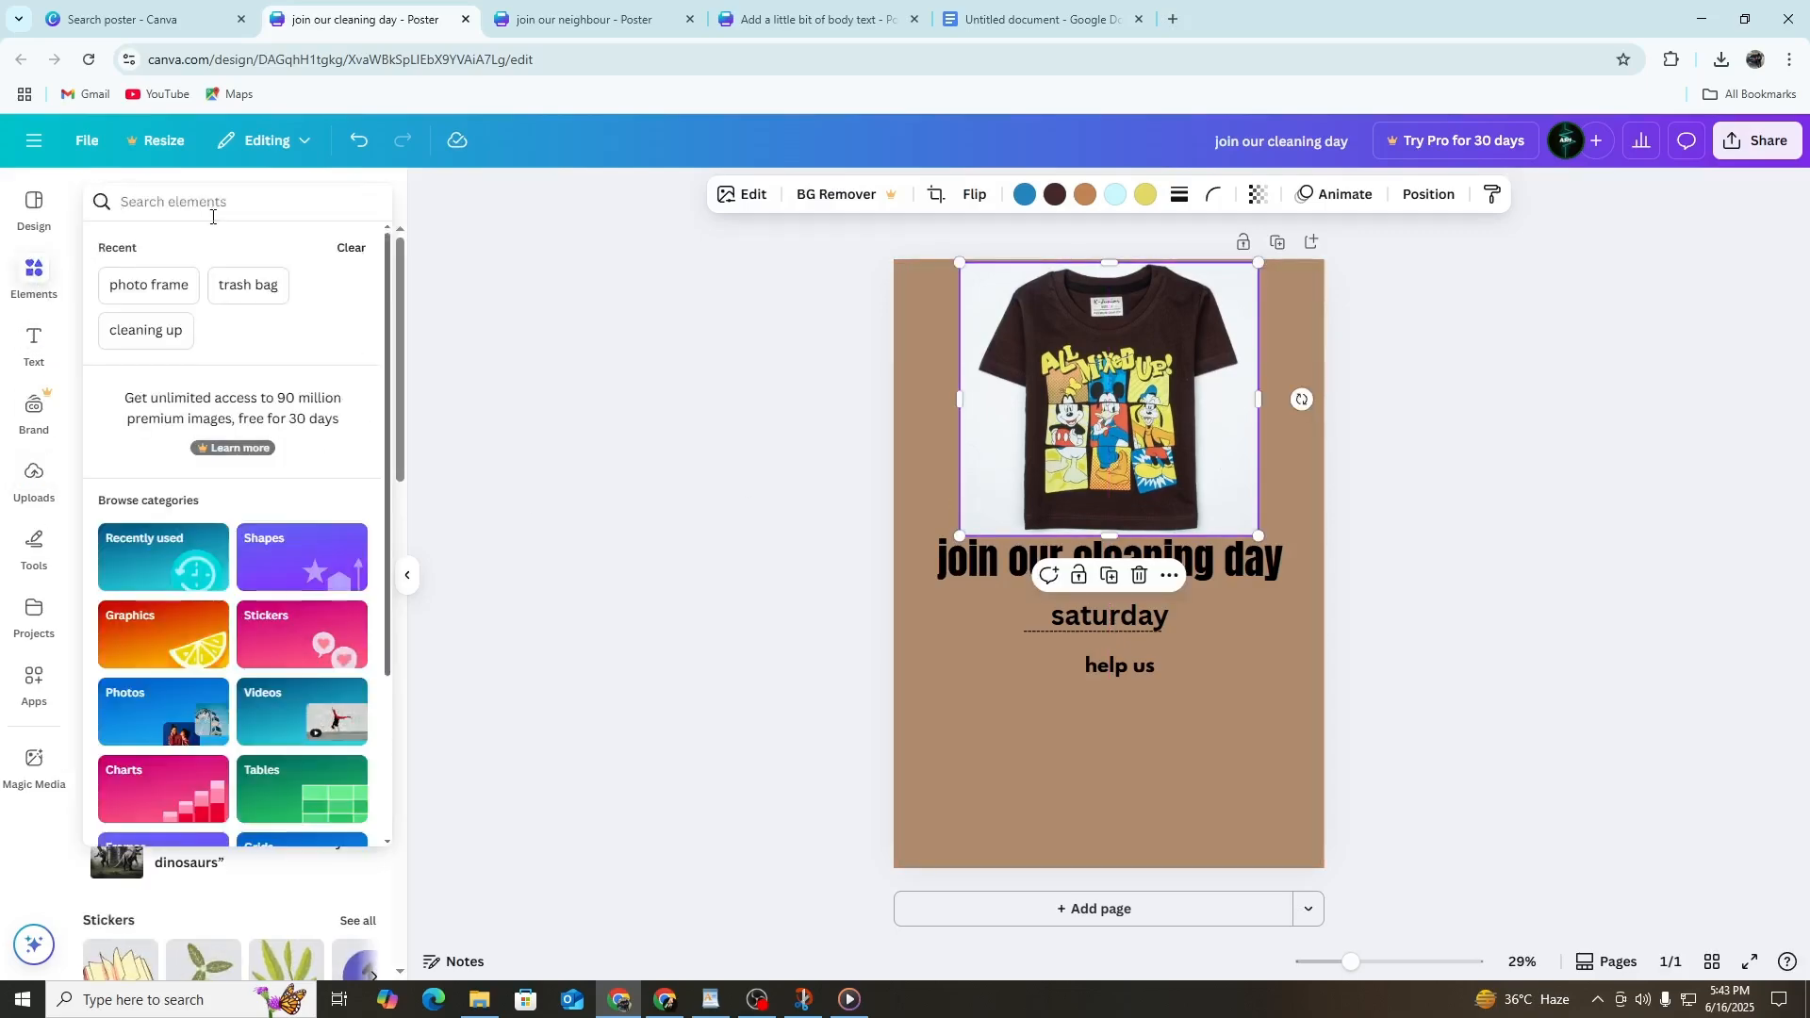
{"action": "type", "text": "frame"}
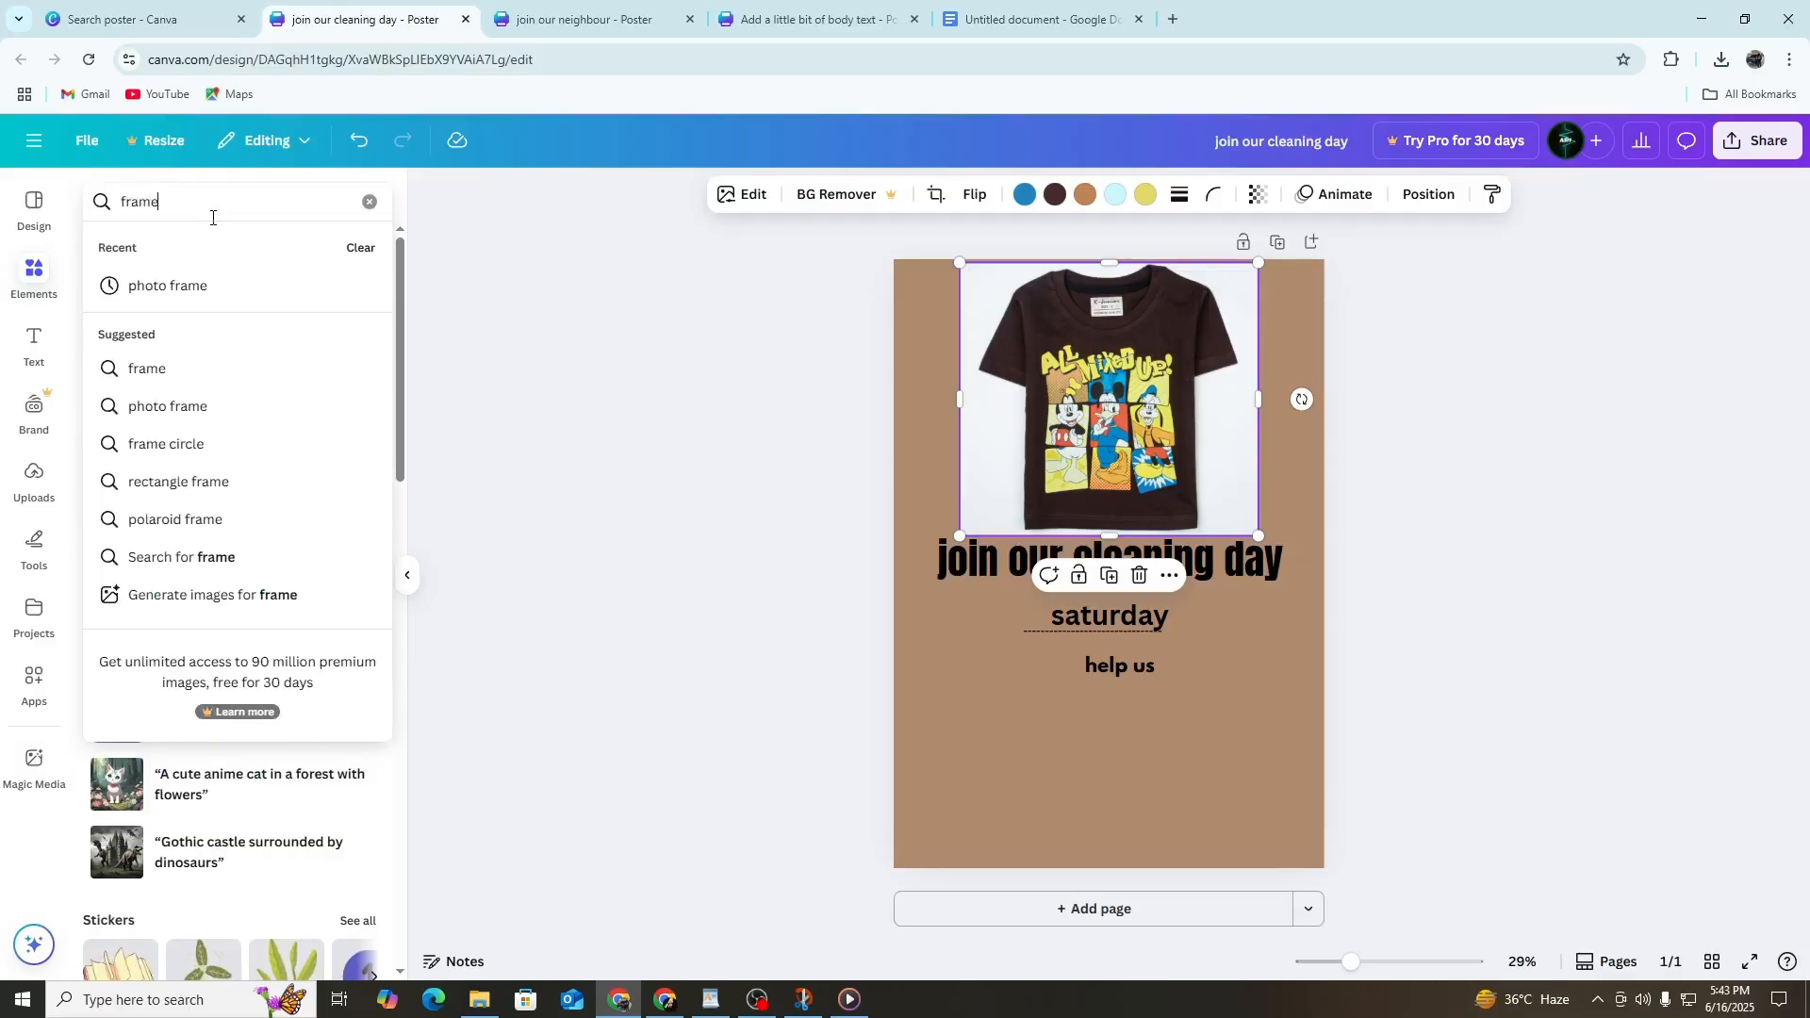
{"action": "left_click", "coordinate": [165, 406]}
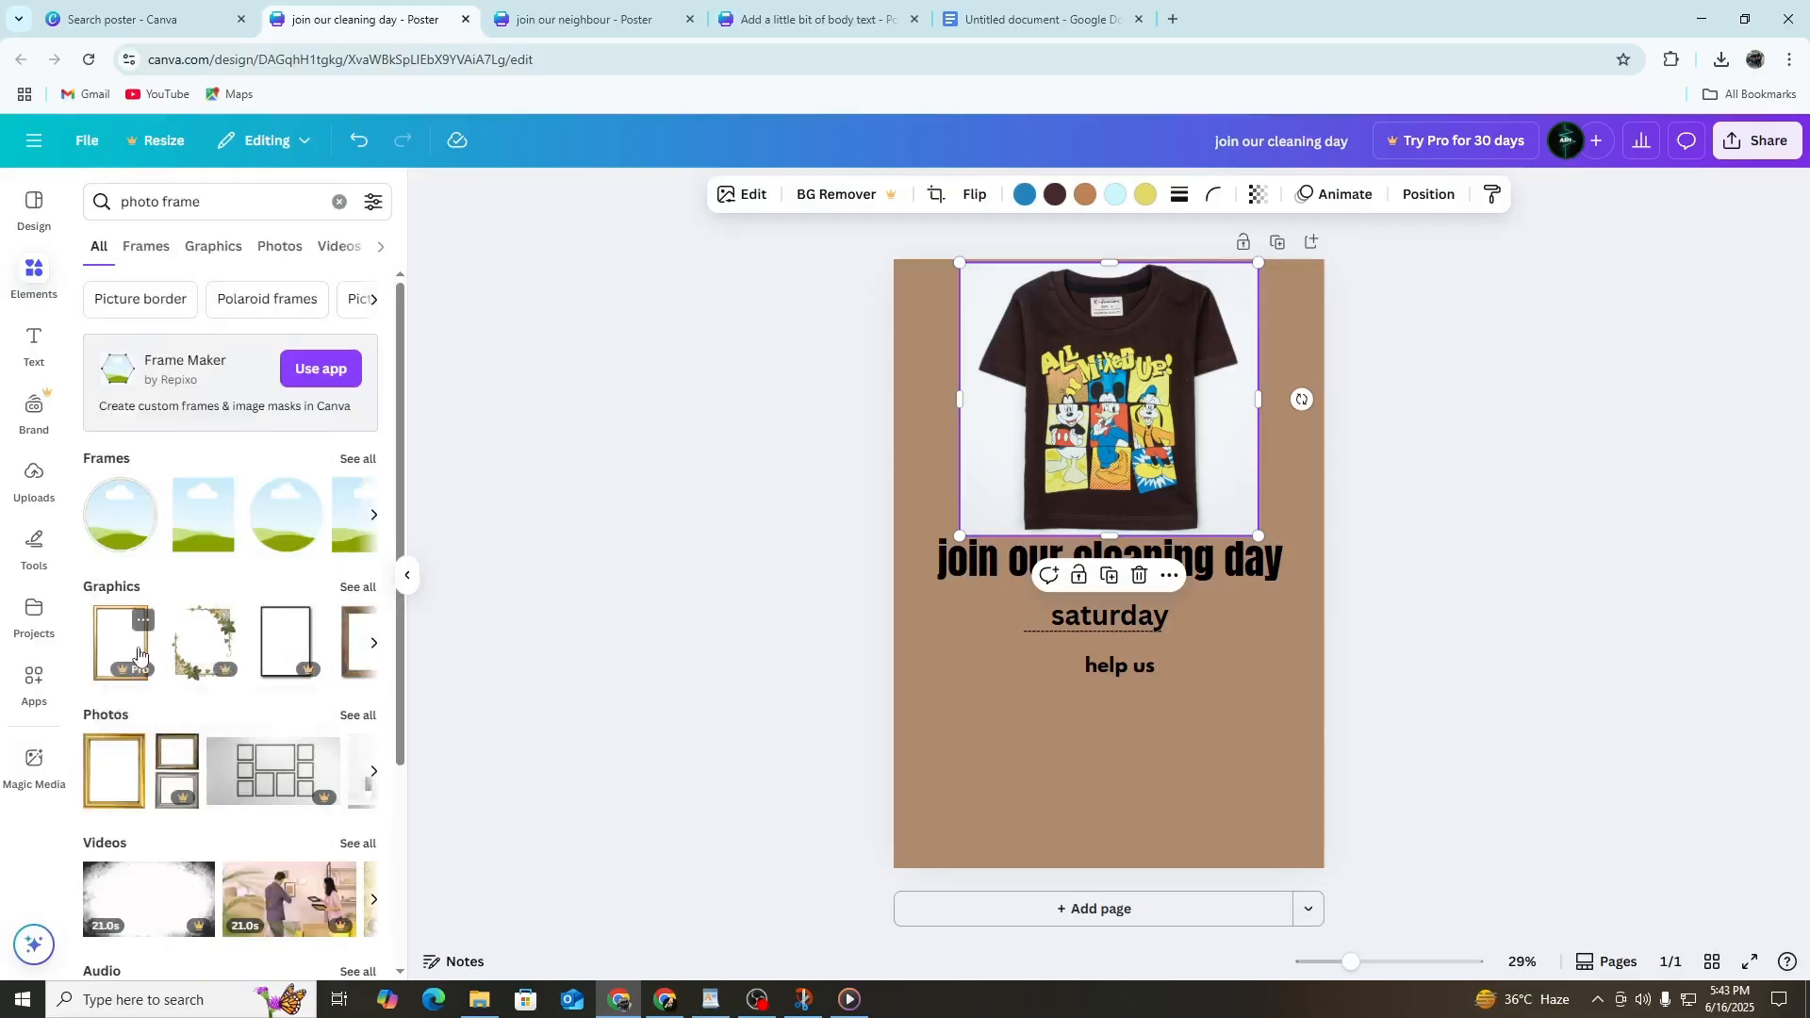
{"action": "scroll", "coordinate": [259, 674], "scroll_direction": "down", "scroll_amount": 2}
{"action": "left_click", "coordinate": [695, 419]}
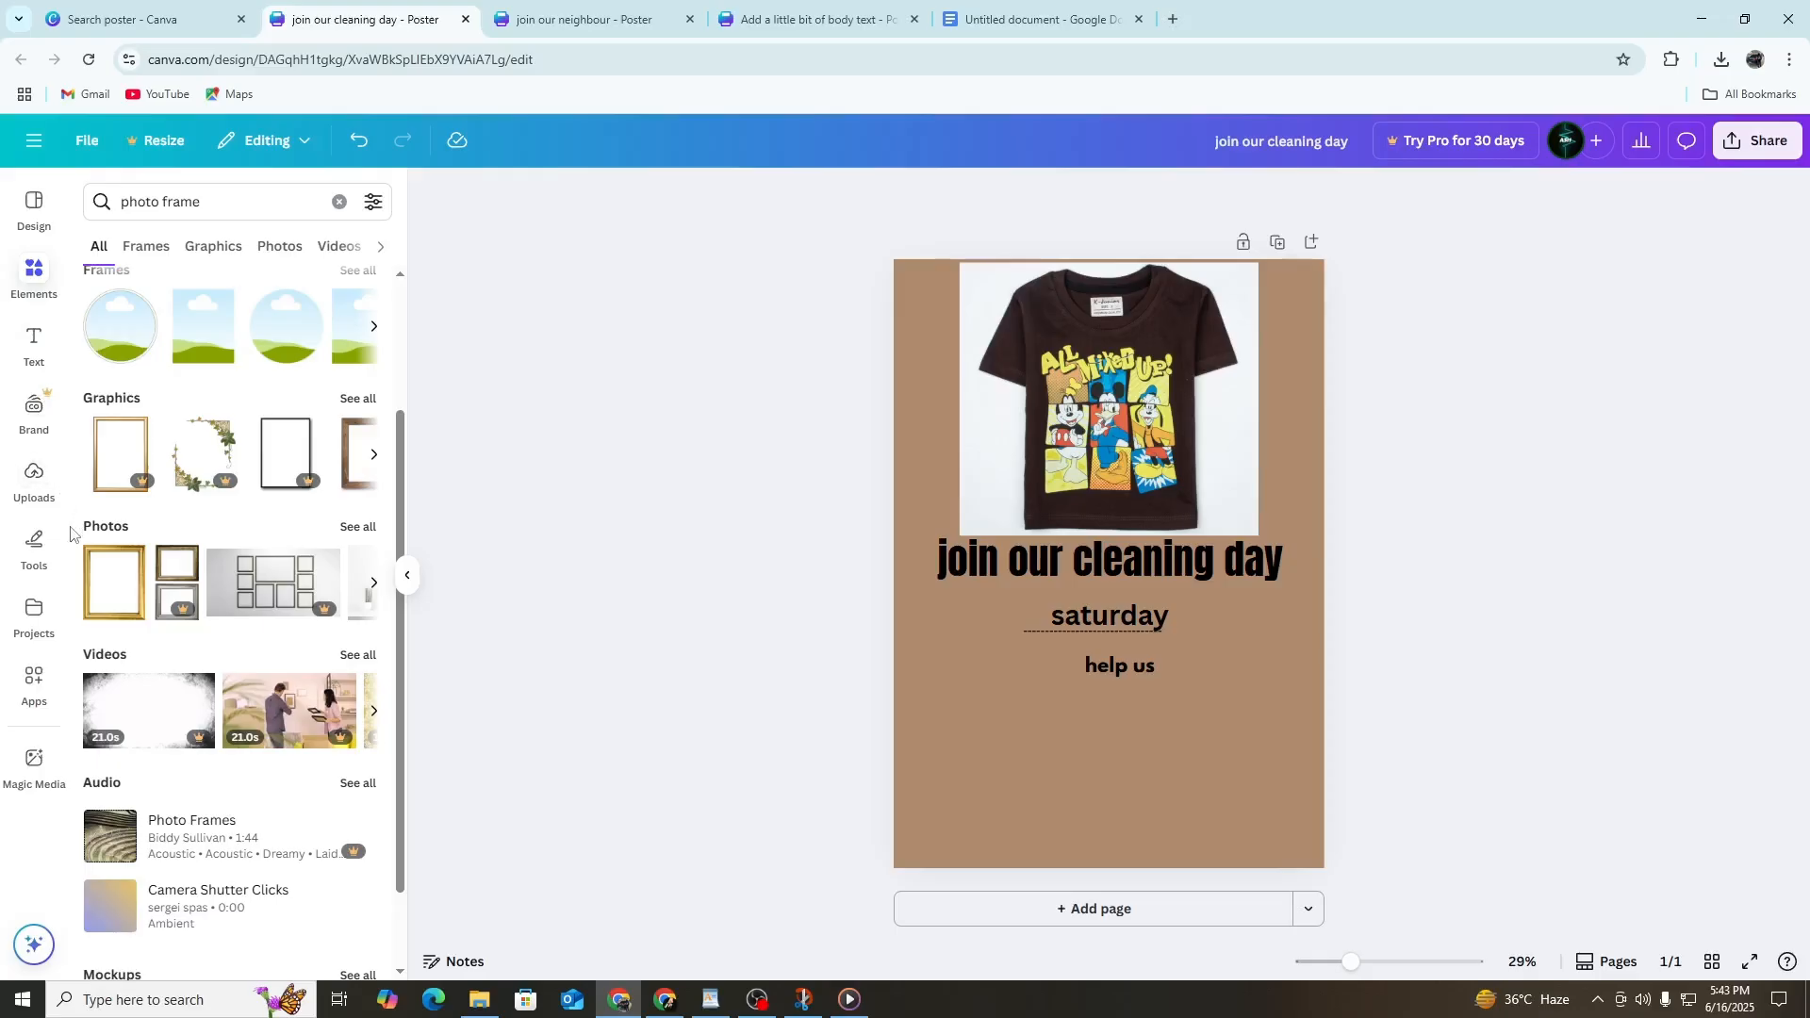
{"action": "scroll", "coordinate": [123, 486], "scroll_direction": "up", "scroll_amount": 2}
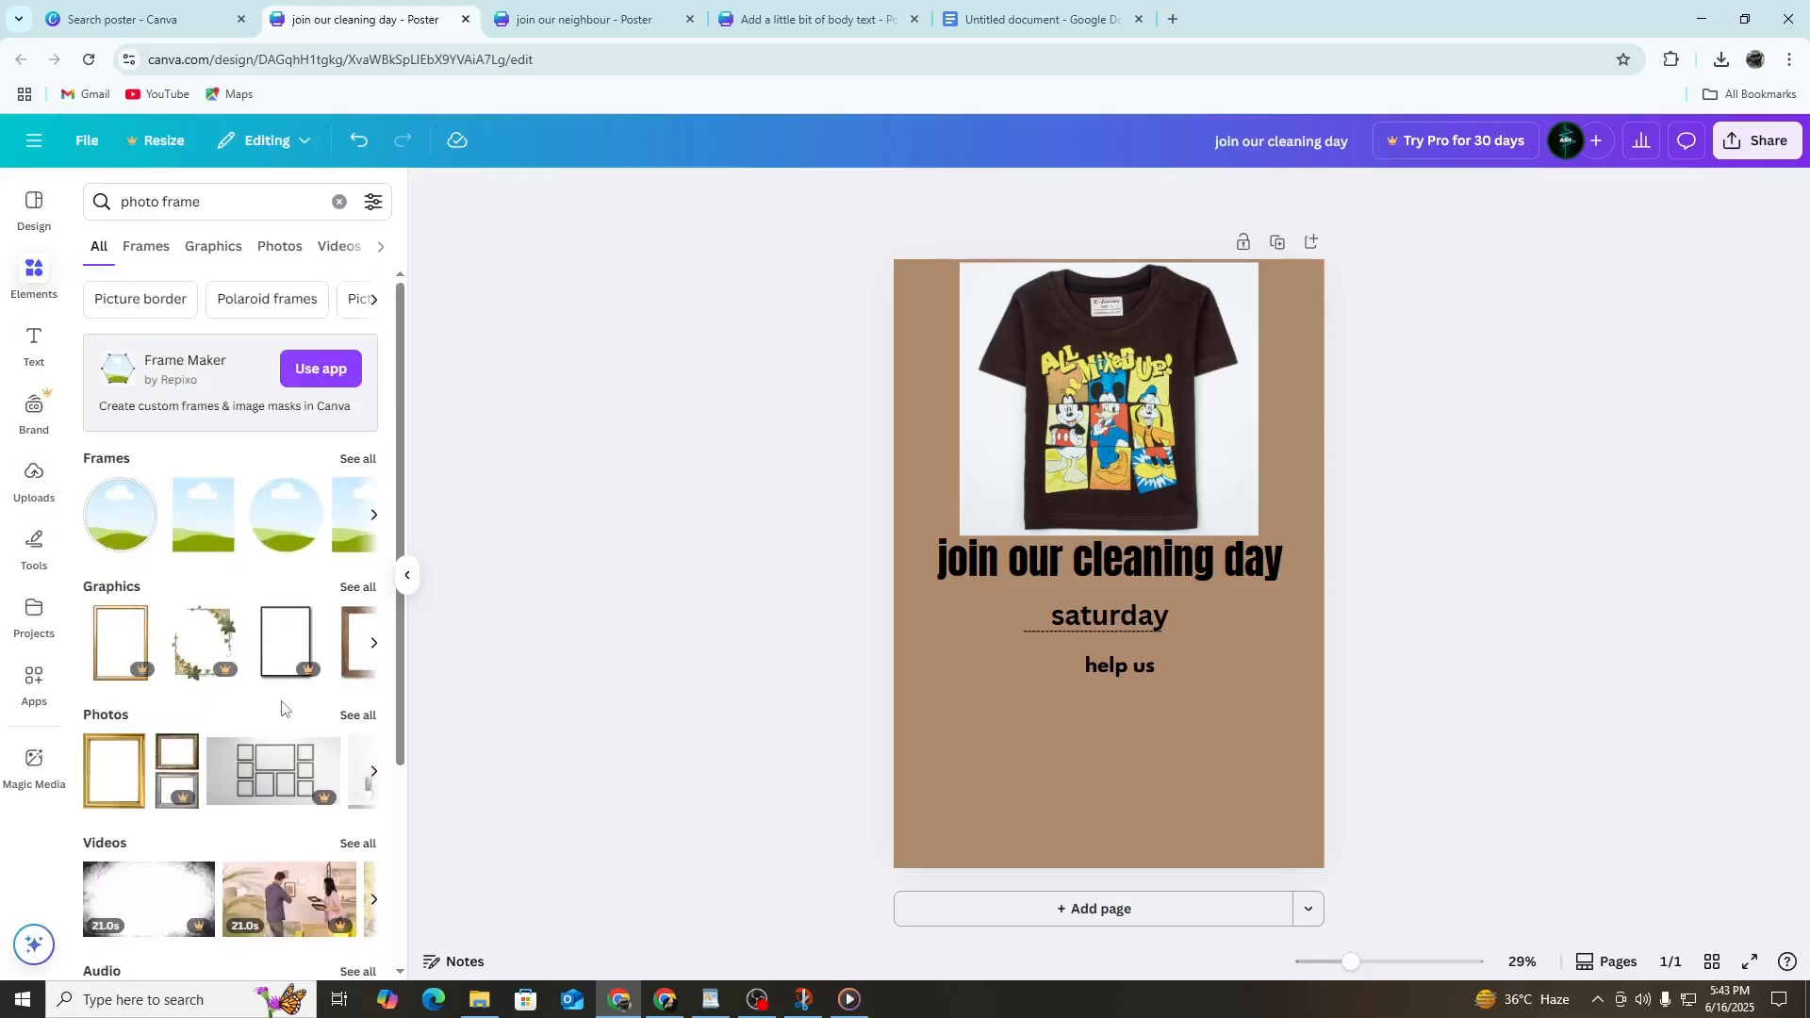
{"action": "scroll", "coordinate": [281, 707], "scroll_direction": "down", "scroll_amount": 3}
{"action": "left_click", "coordinate": [1065, 365]}
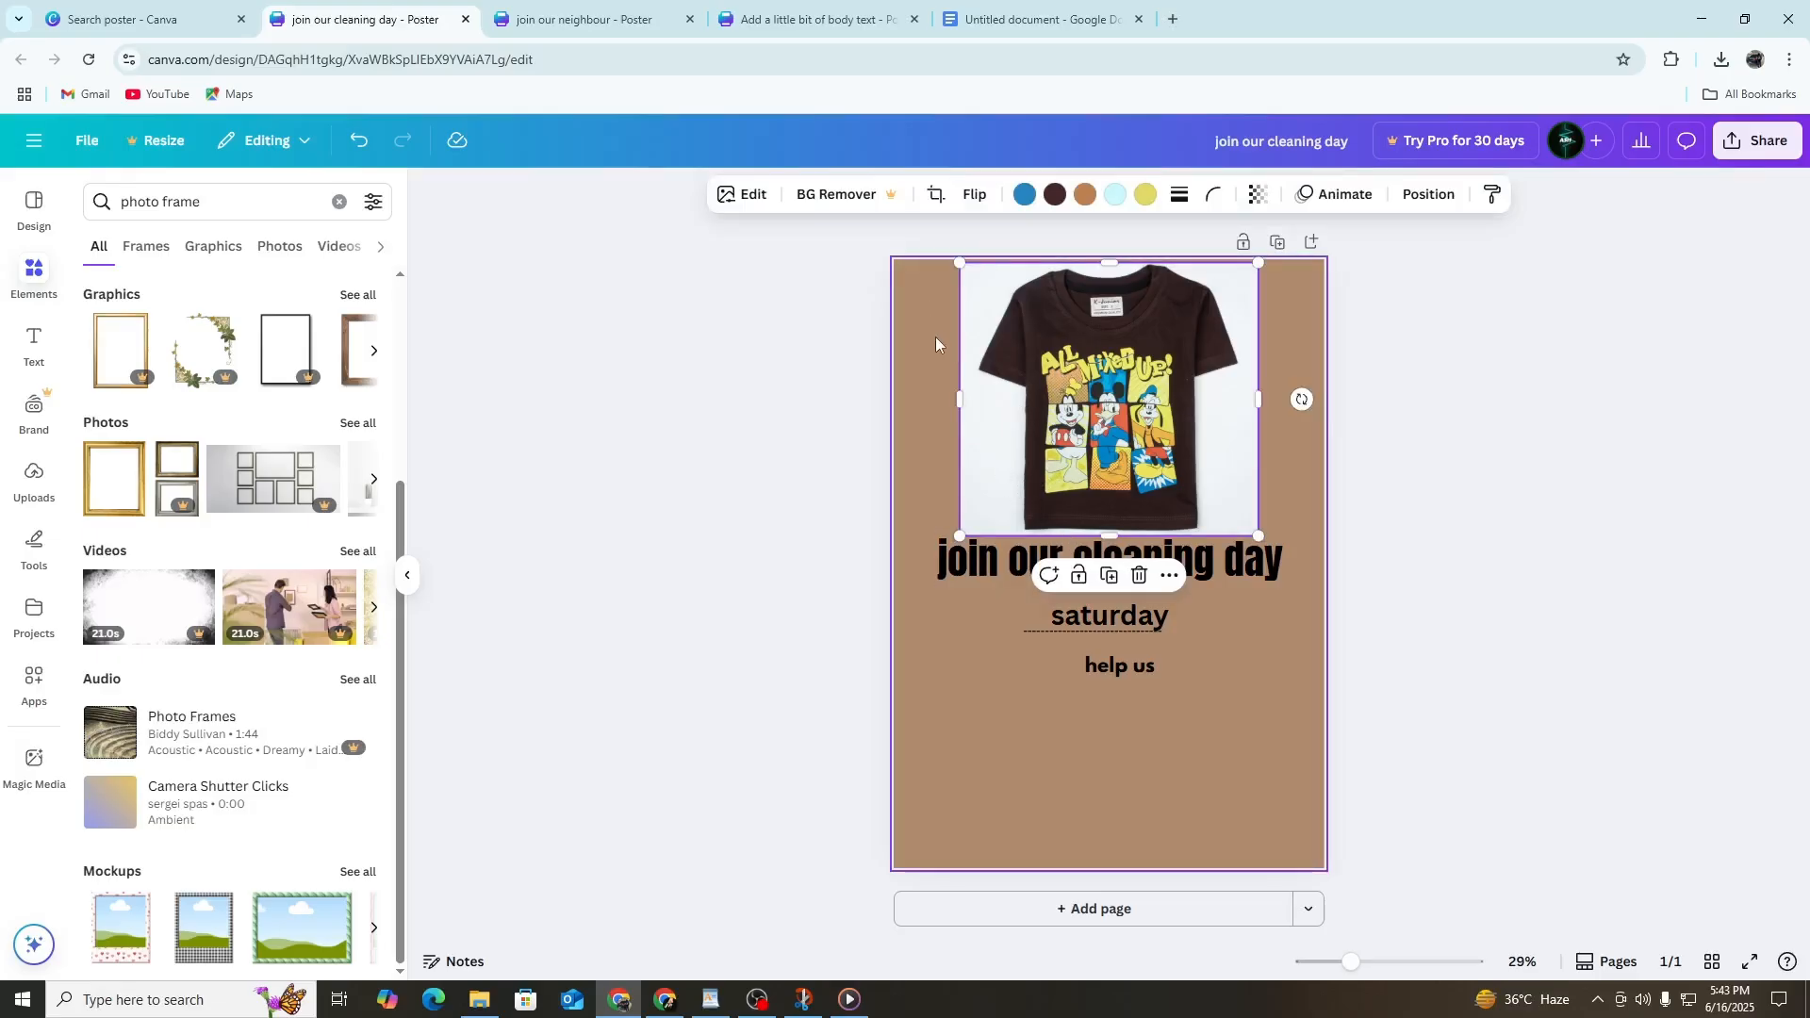
{"action": "left_click", "coordinate": [943, 366]}
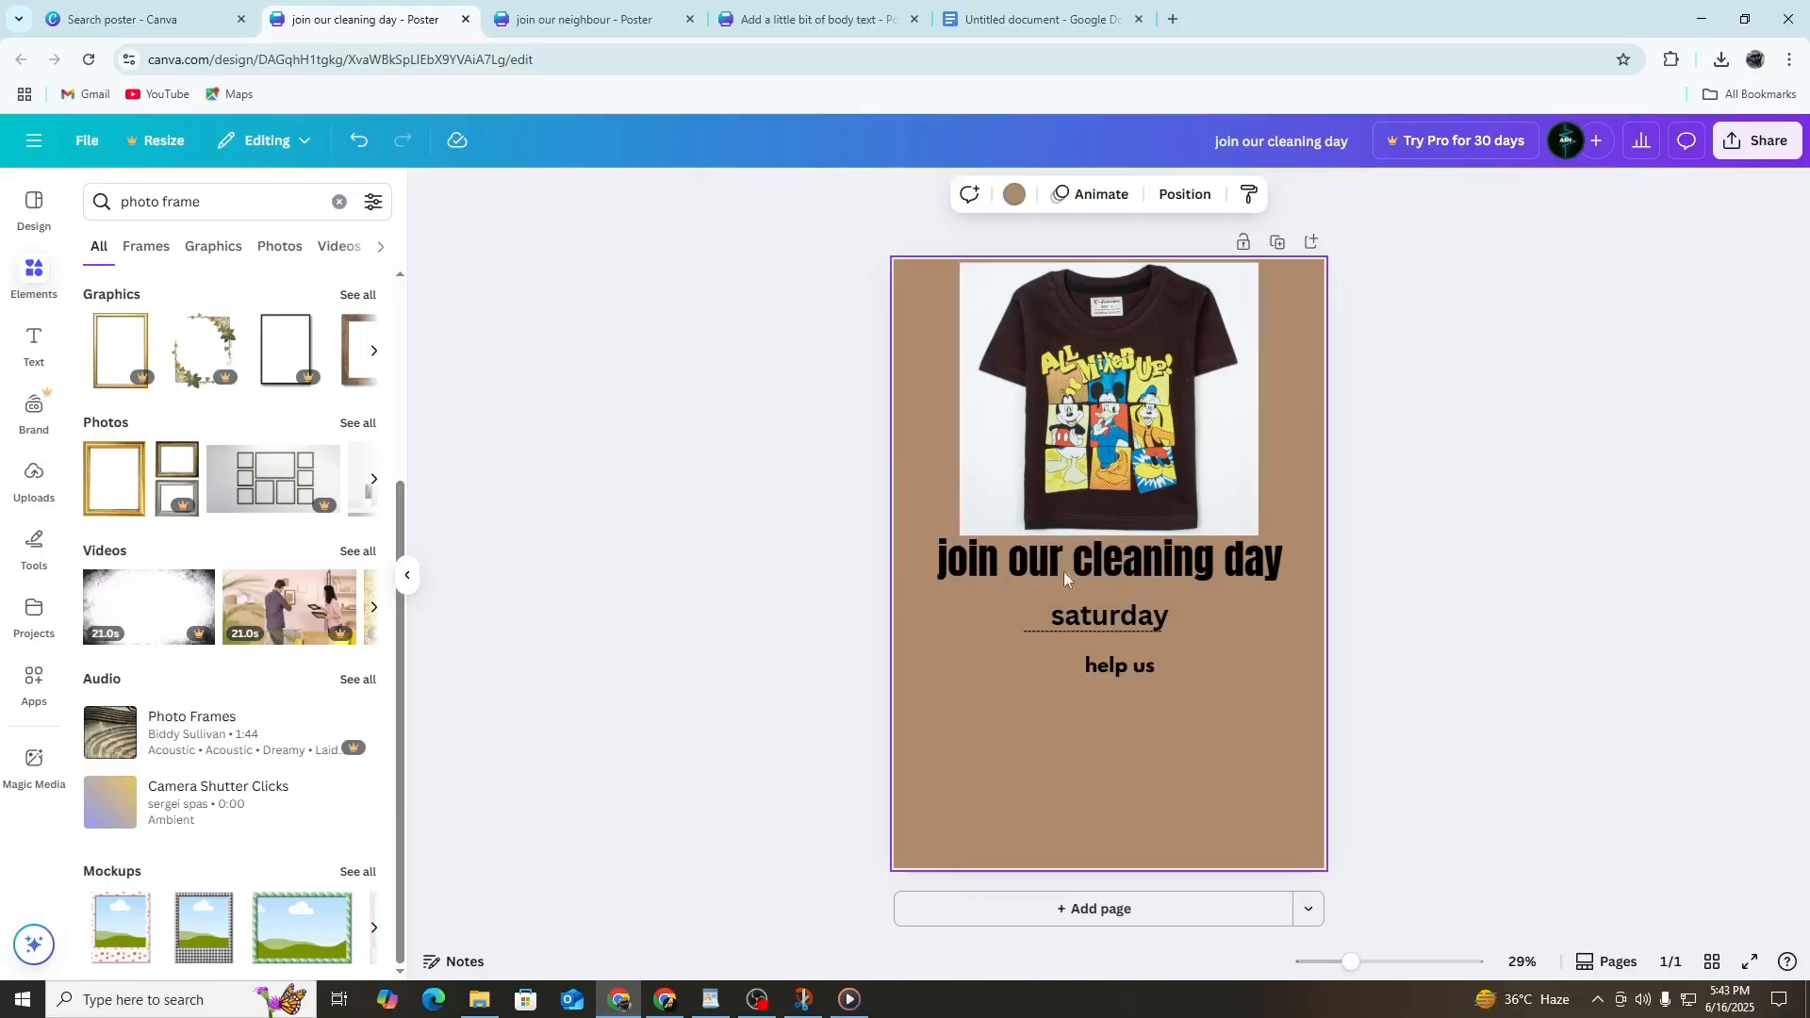
Step: Look through the additional options for the "saturday" text, including its page alignment choices
{"action": "left_click", "coordinate": [1100, 608]}
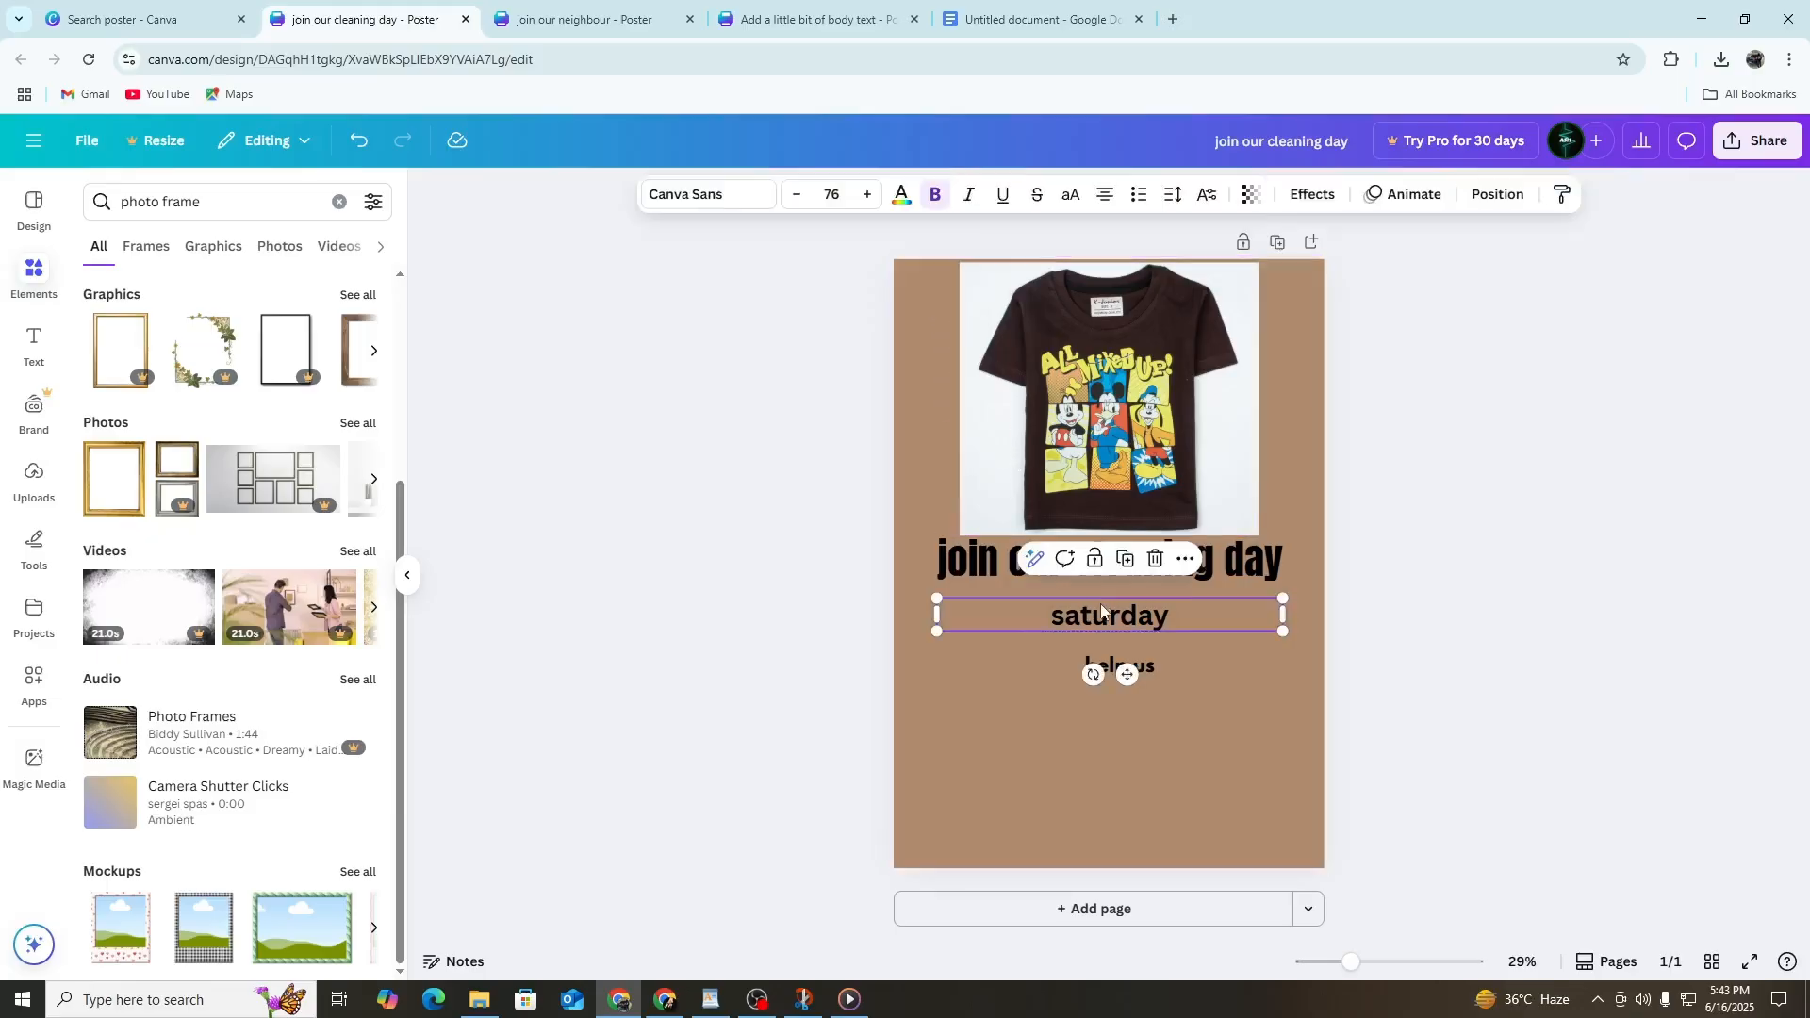
{"action": "left_click", "coordinate": [1185, 560]}
{"action": "mouse_move", "coordinate": [1402, 352]}
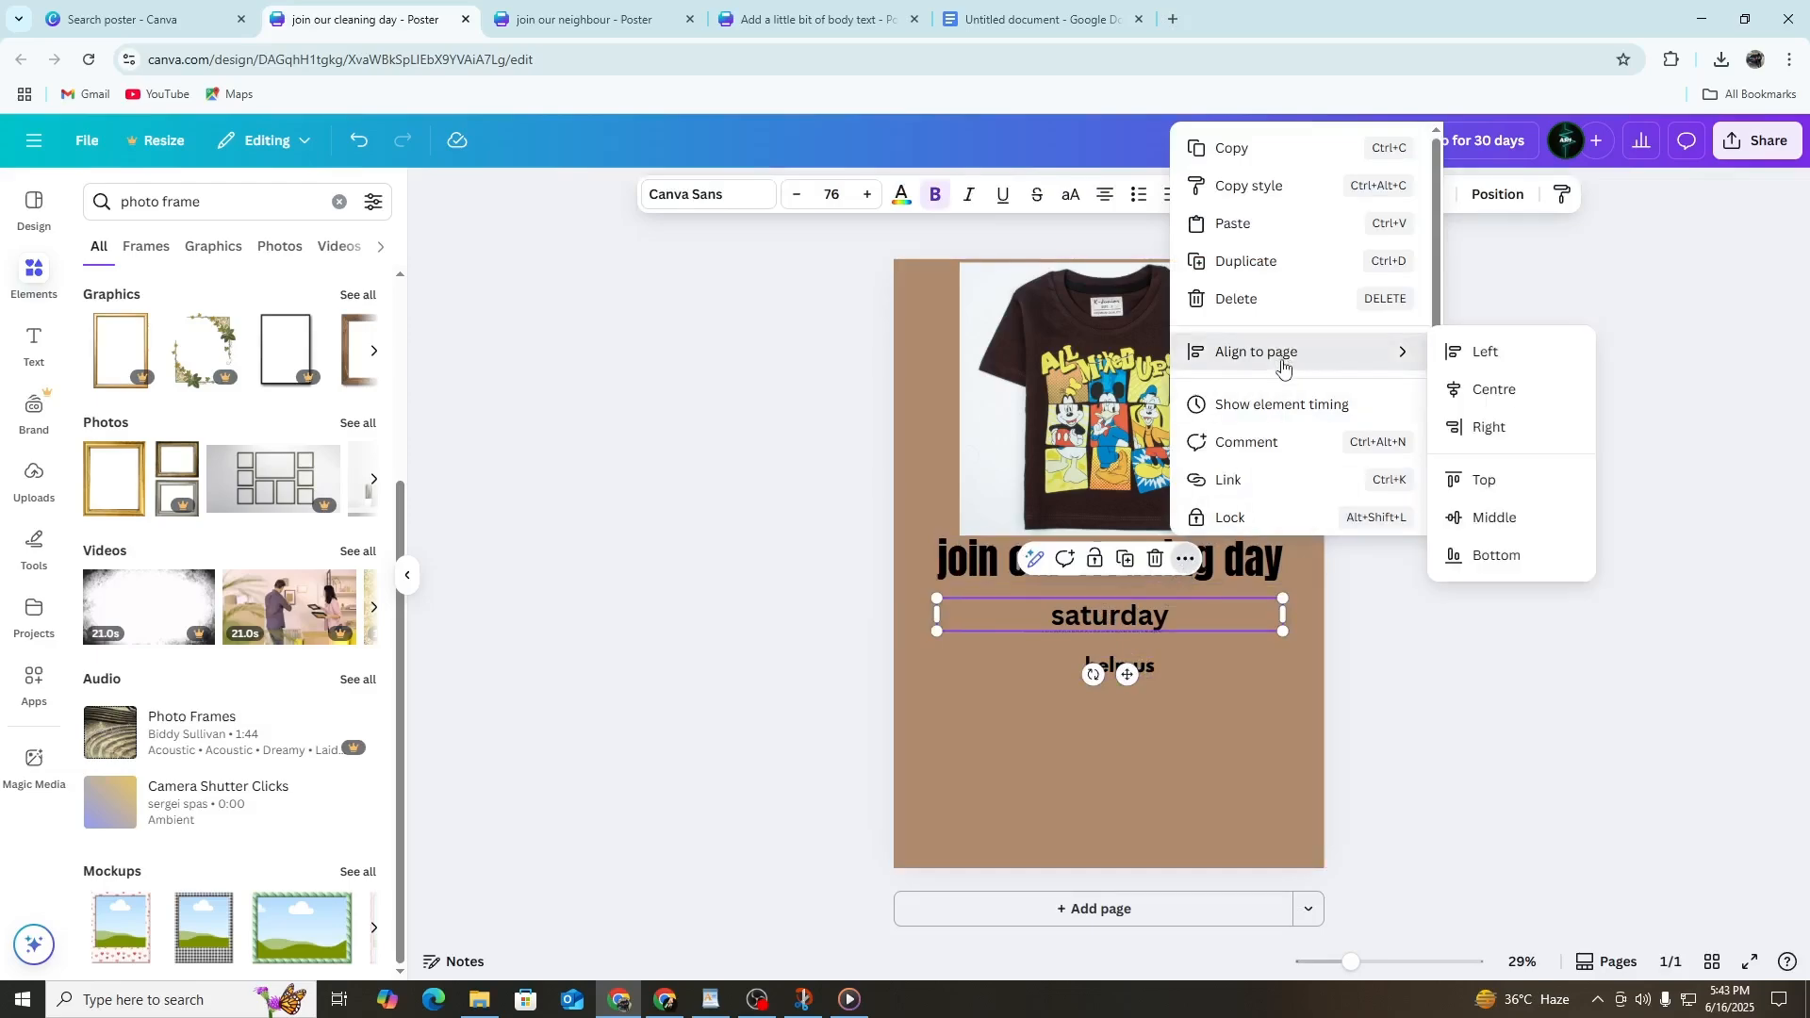
{"action": "left_click", "coordinate": [1461, 631]}
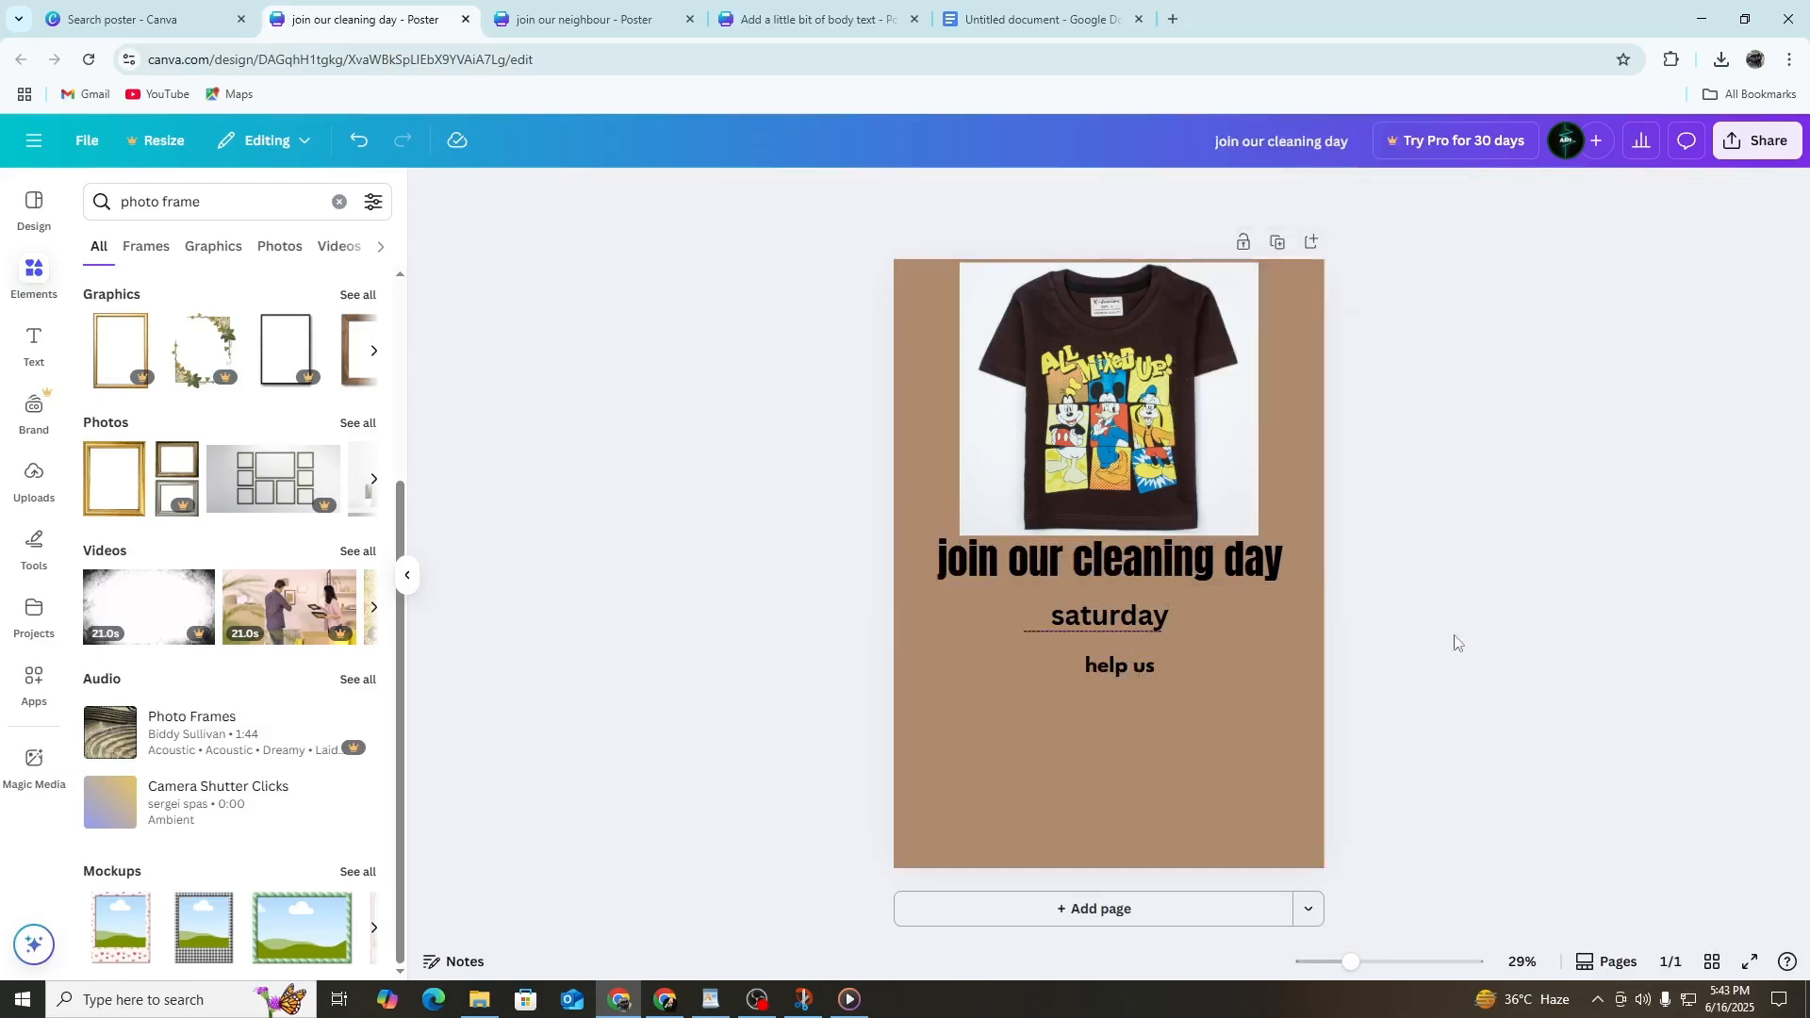
Step: Group the T-shirt photo, the trash bag graphic and the "join our cleaning day" heading
{"action": "left_click_drag", "start_coordinate": [936, 321], "coordinate": [1126, 567]}
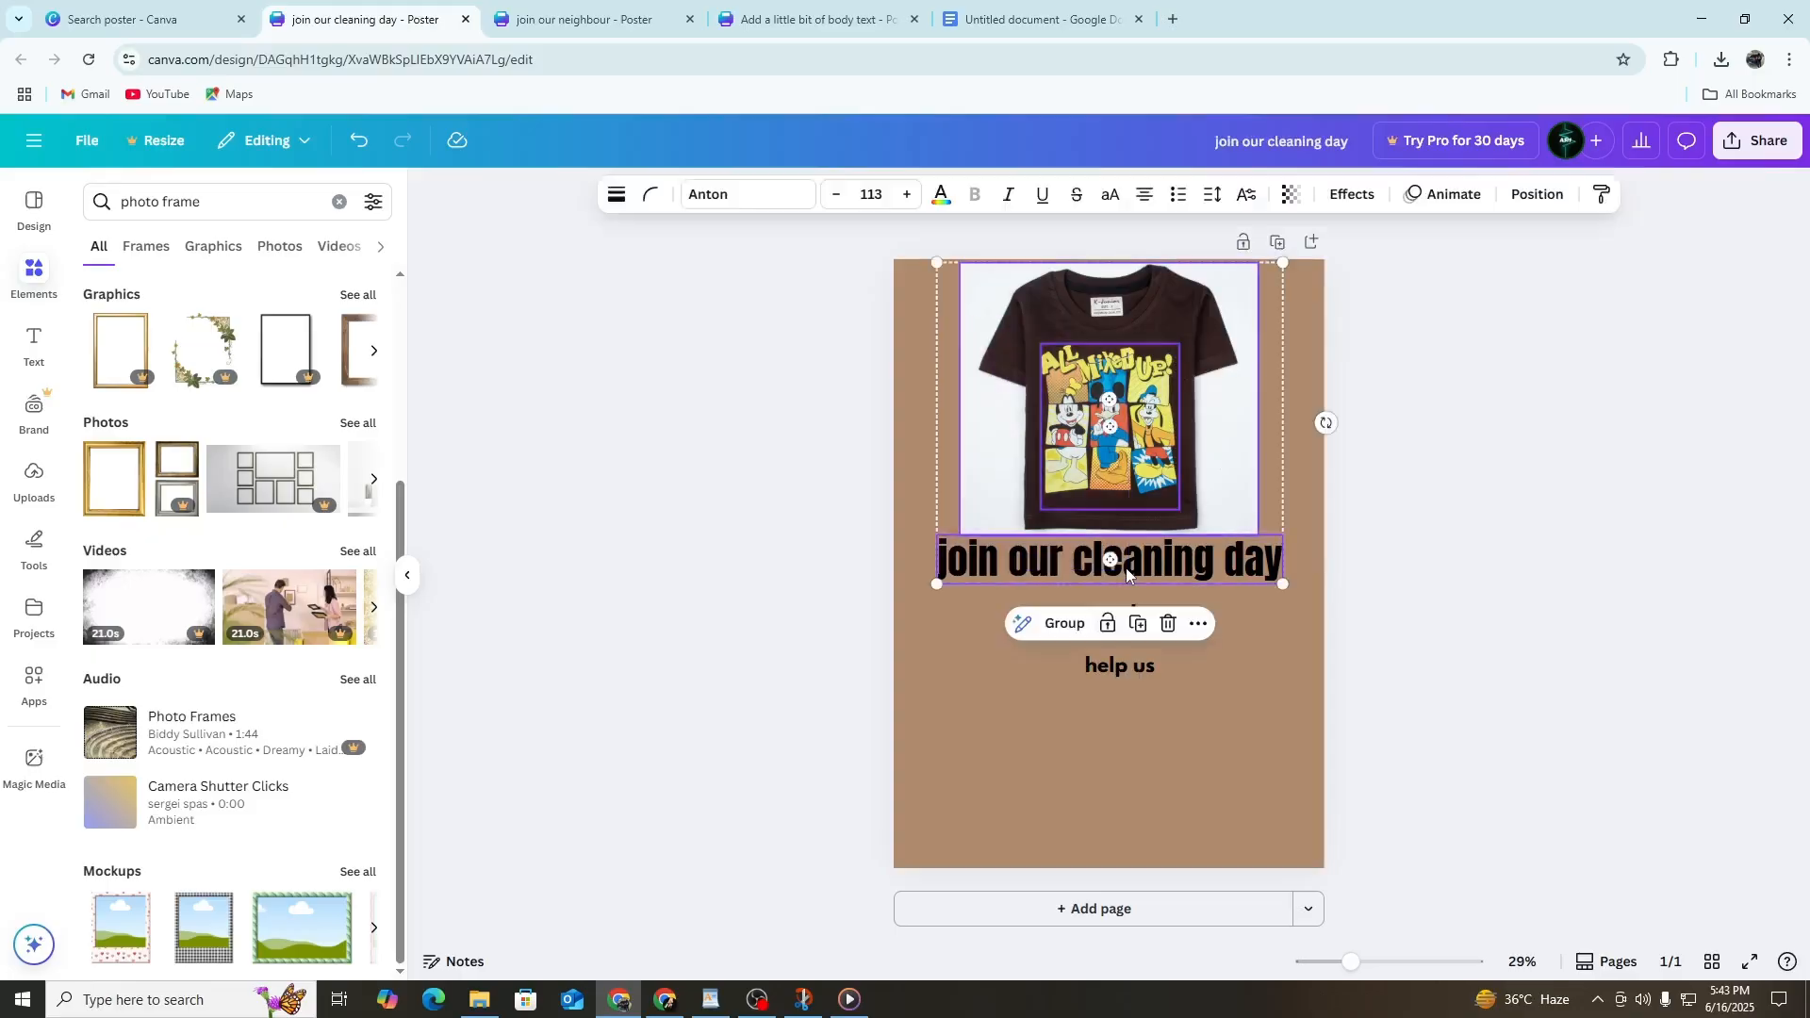
{"action": "left_click", "coordinate": [1066, 624]}
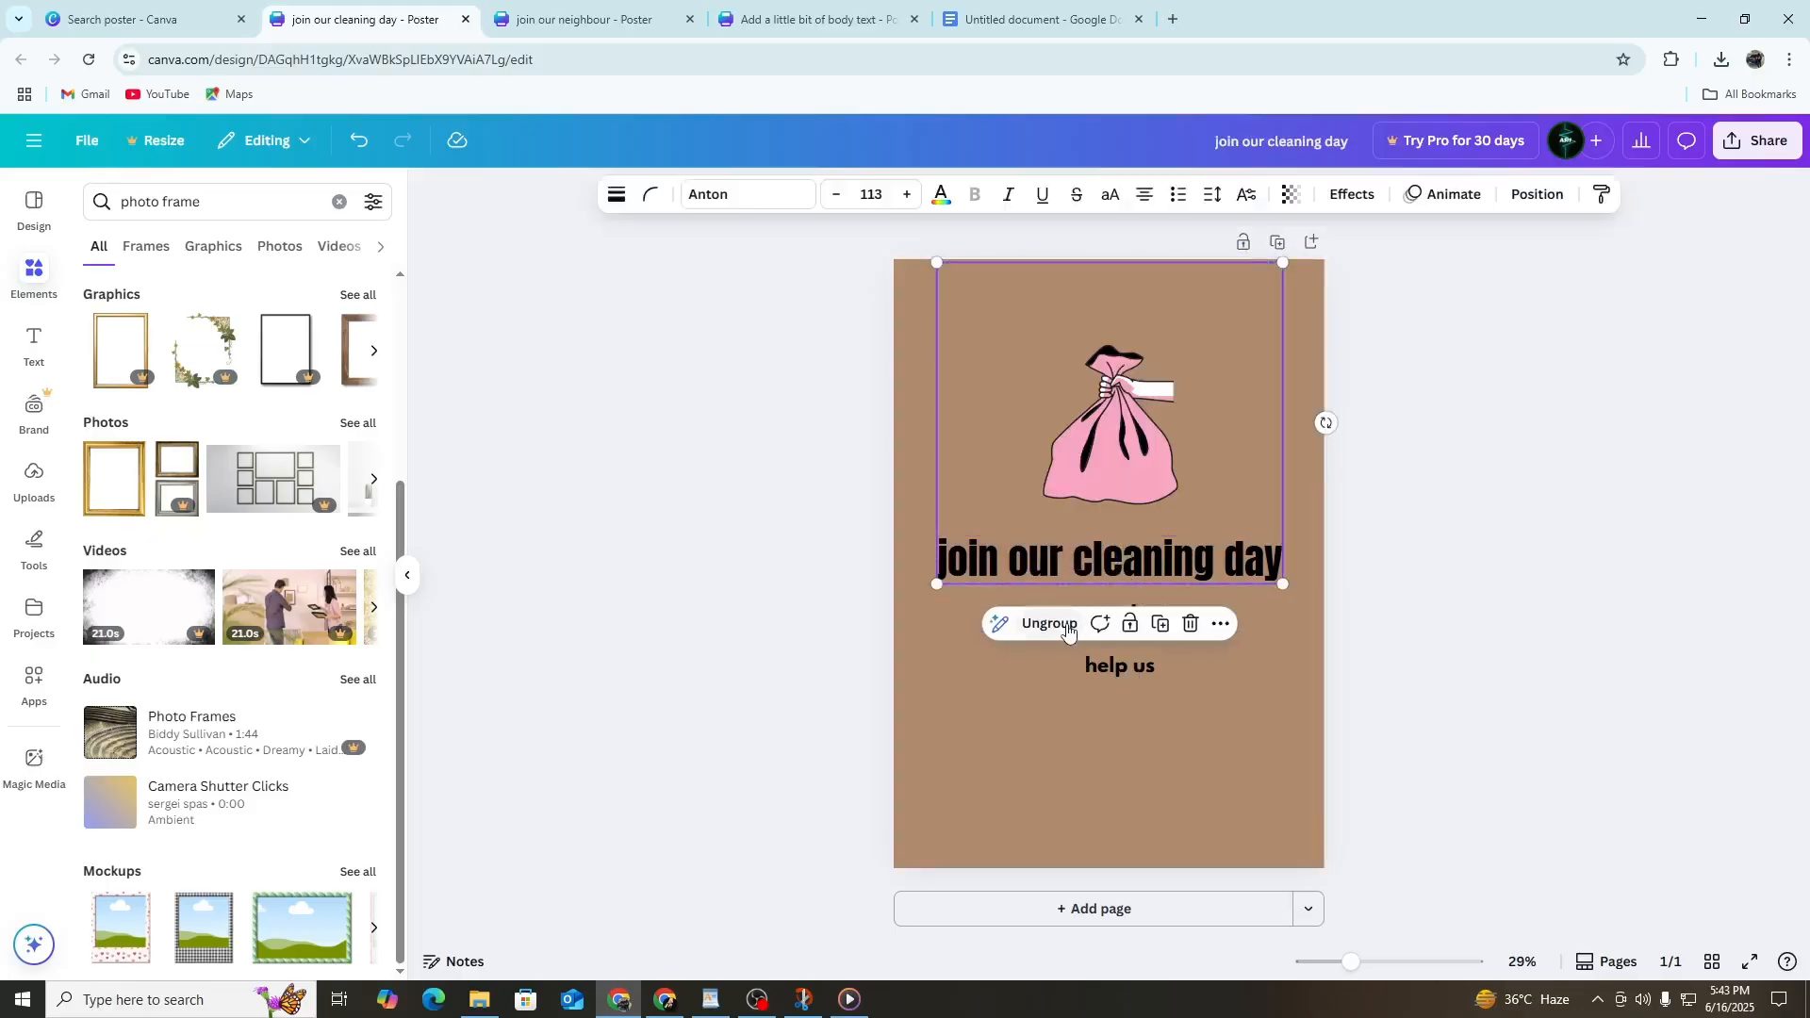
{"action": "left_click", "coordinate": [847, 453]}
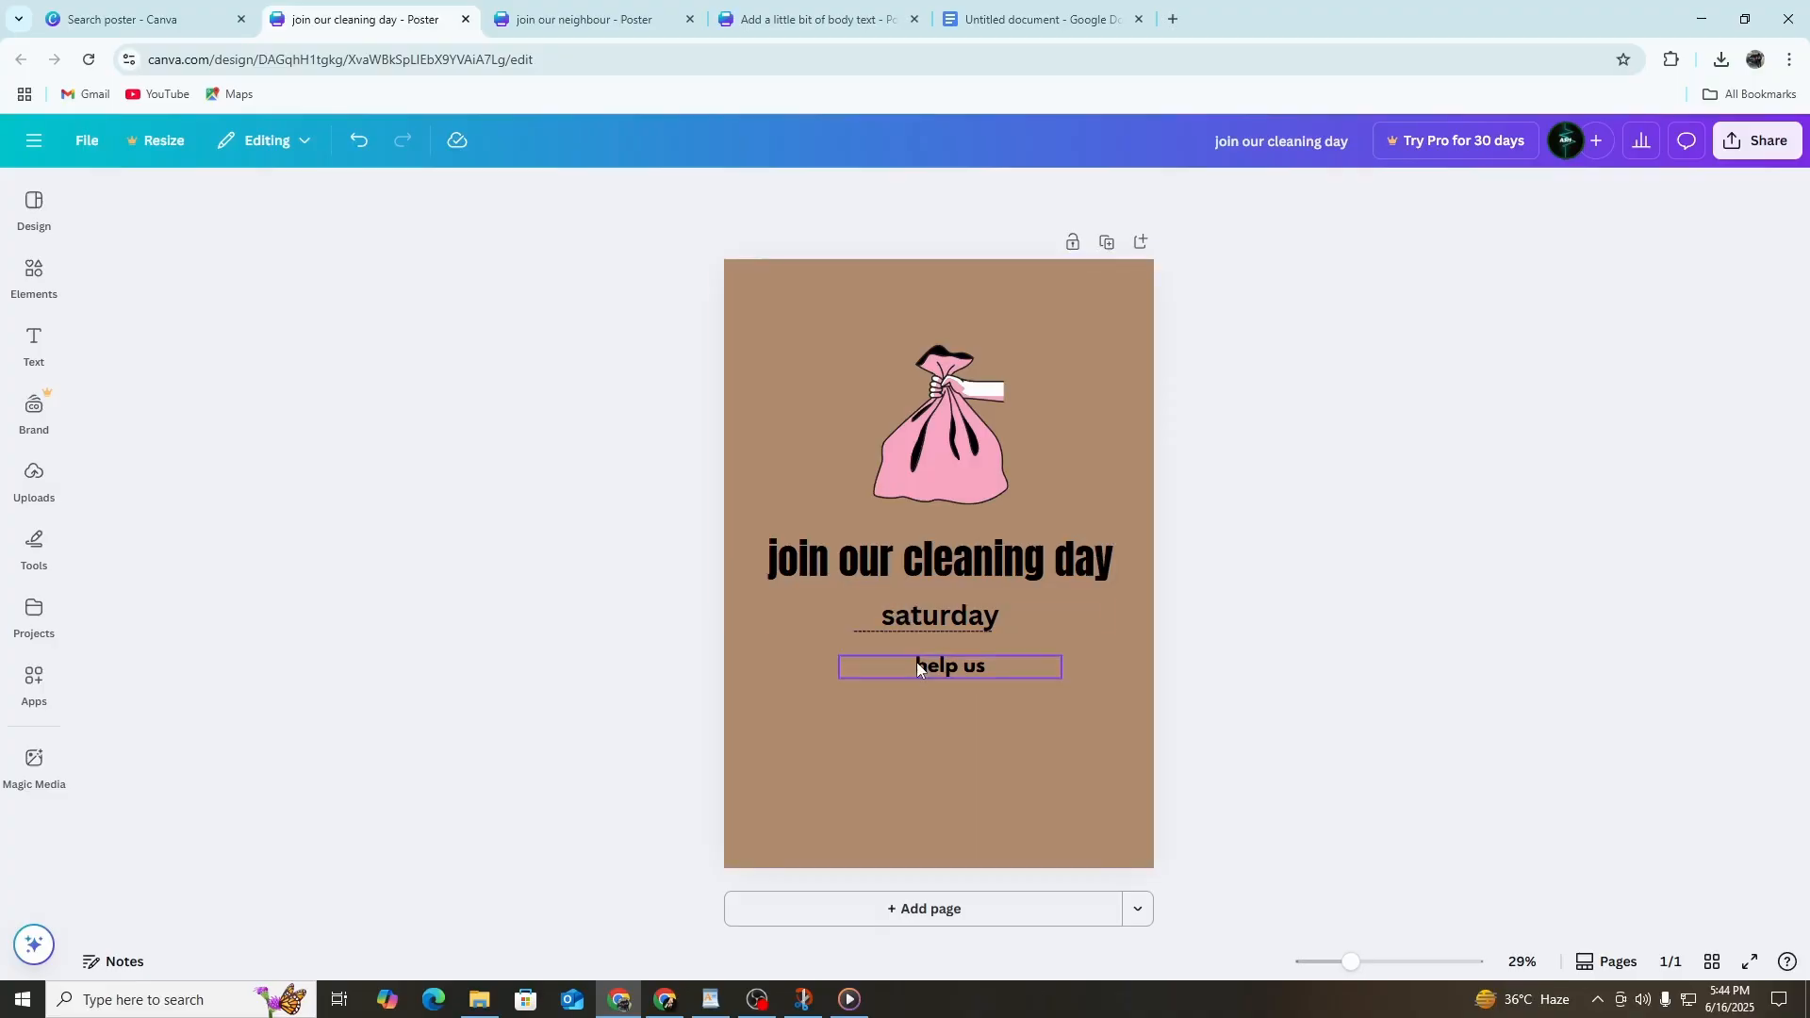
{"action": "left_click", "coordinate": [932, 633]}
Step: Download the poster as PDF Print with crop marks and bleed and a flattened PDF, and dismiss the received-file notice
{"action": "mouse_move", "coordinate": [59, 174]}
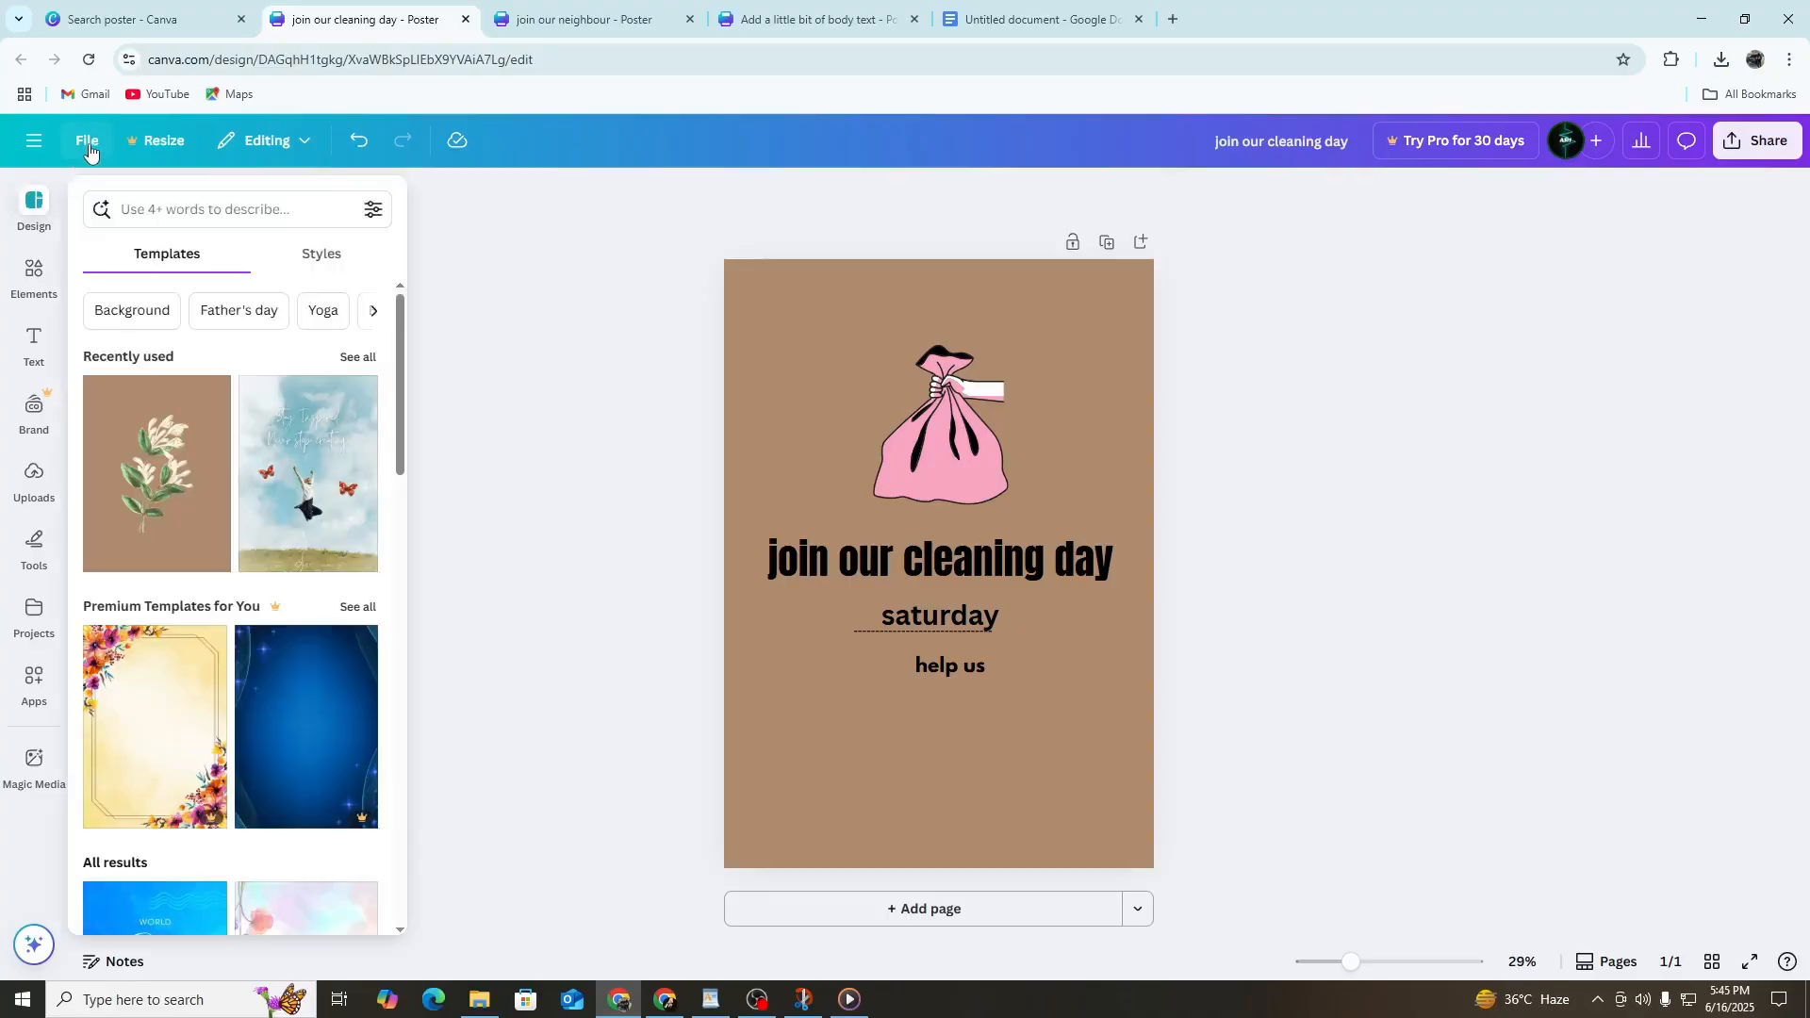
{"action": "left_click", "coordinate": [88, 142]}
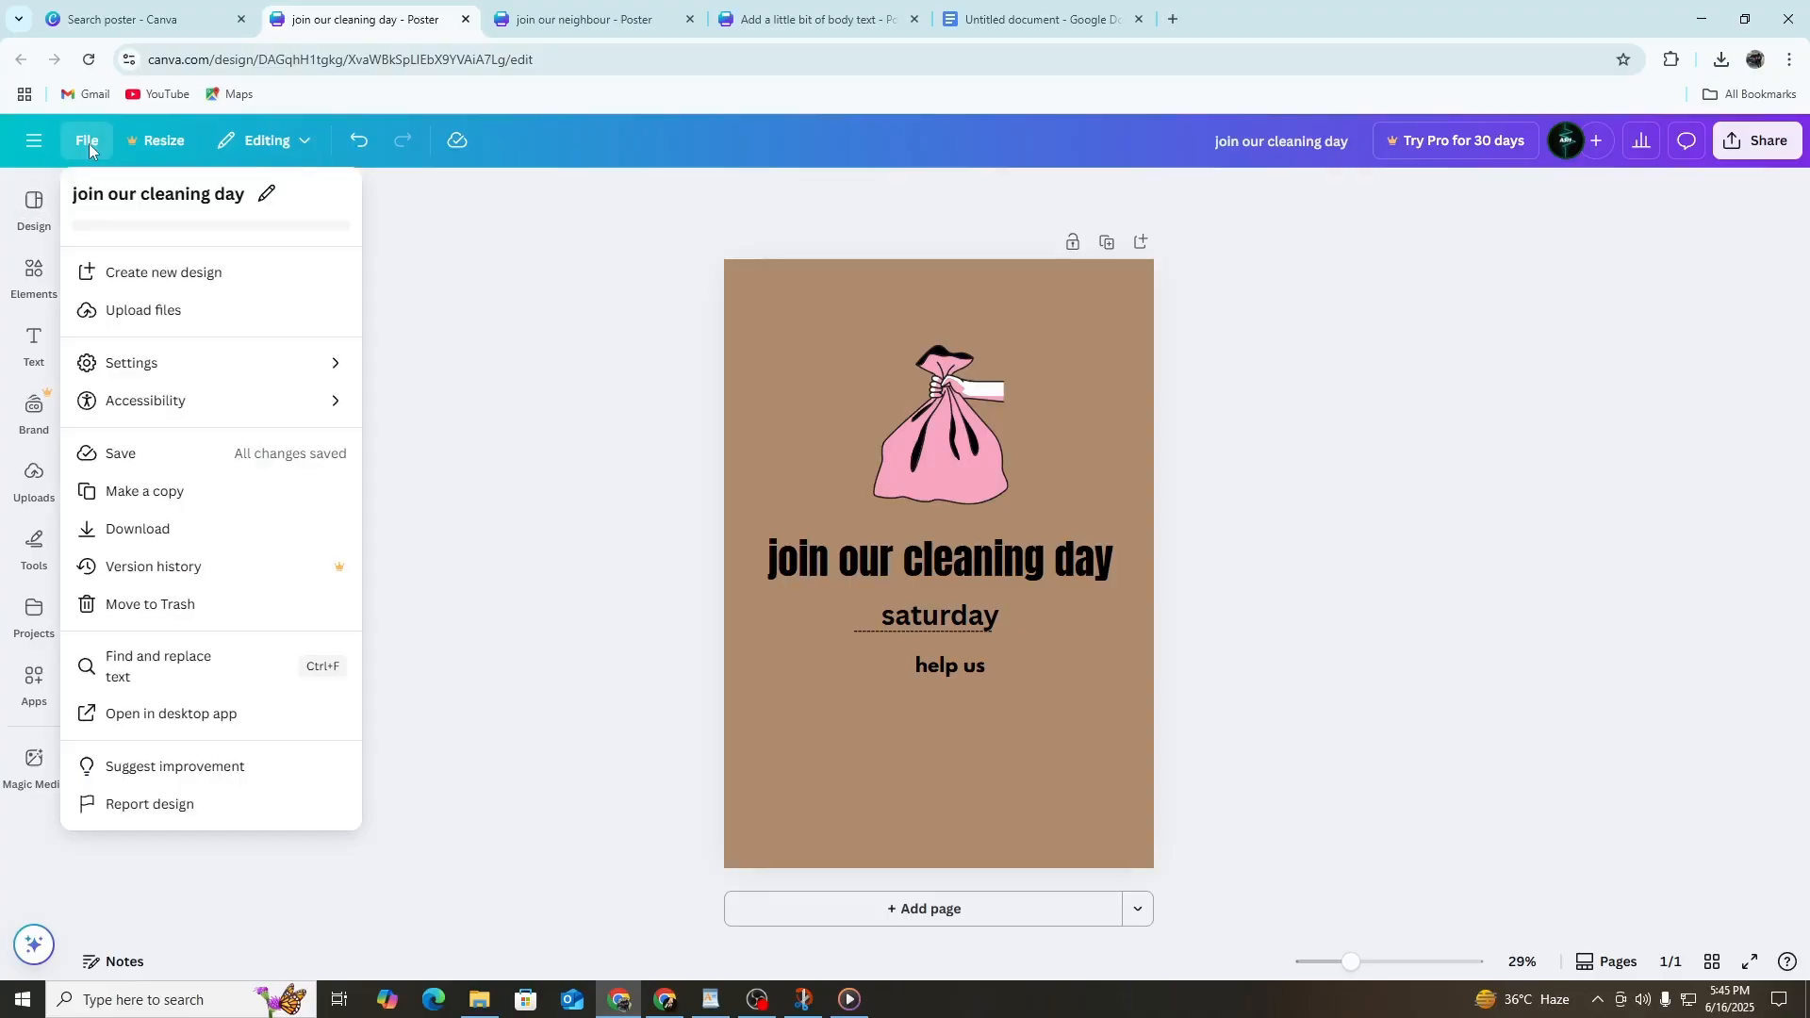
{"action": "left_click", "coordinate": [168, 529]}
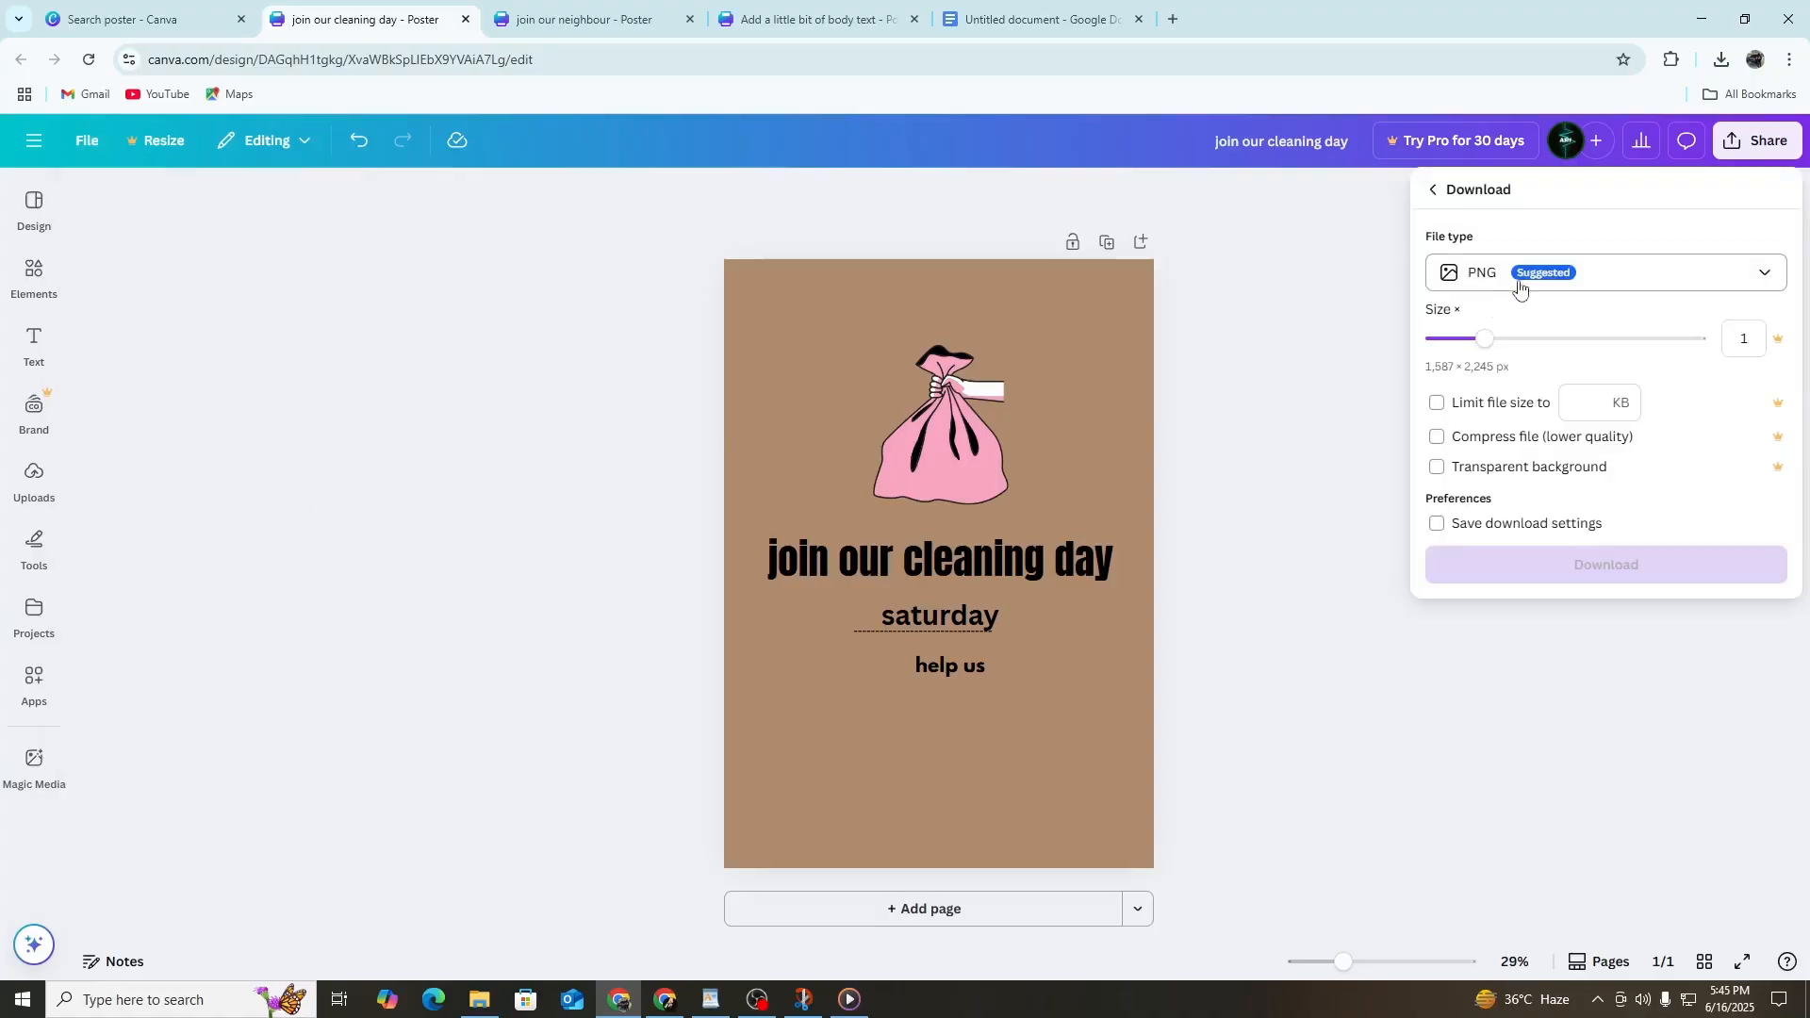
{"action": "left_click", "coordinate": [1612, 273]}
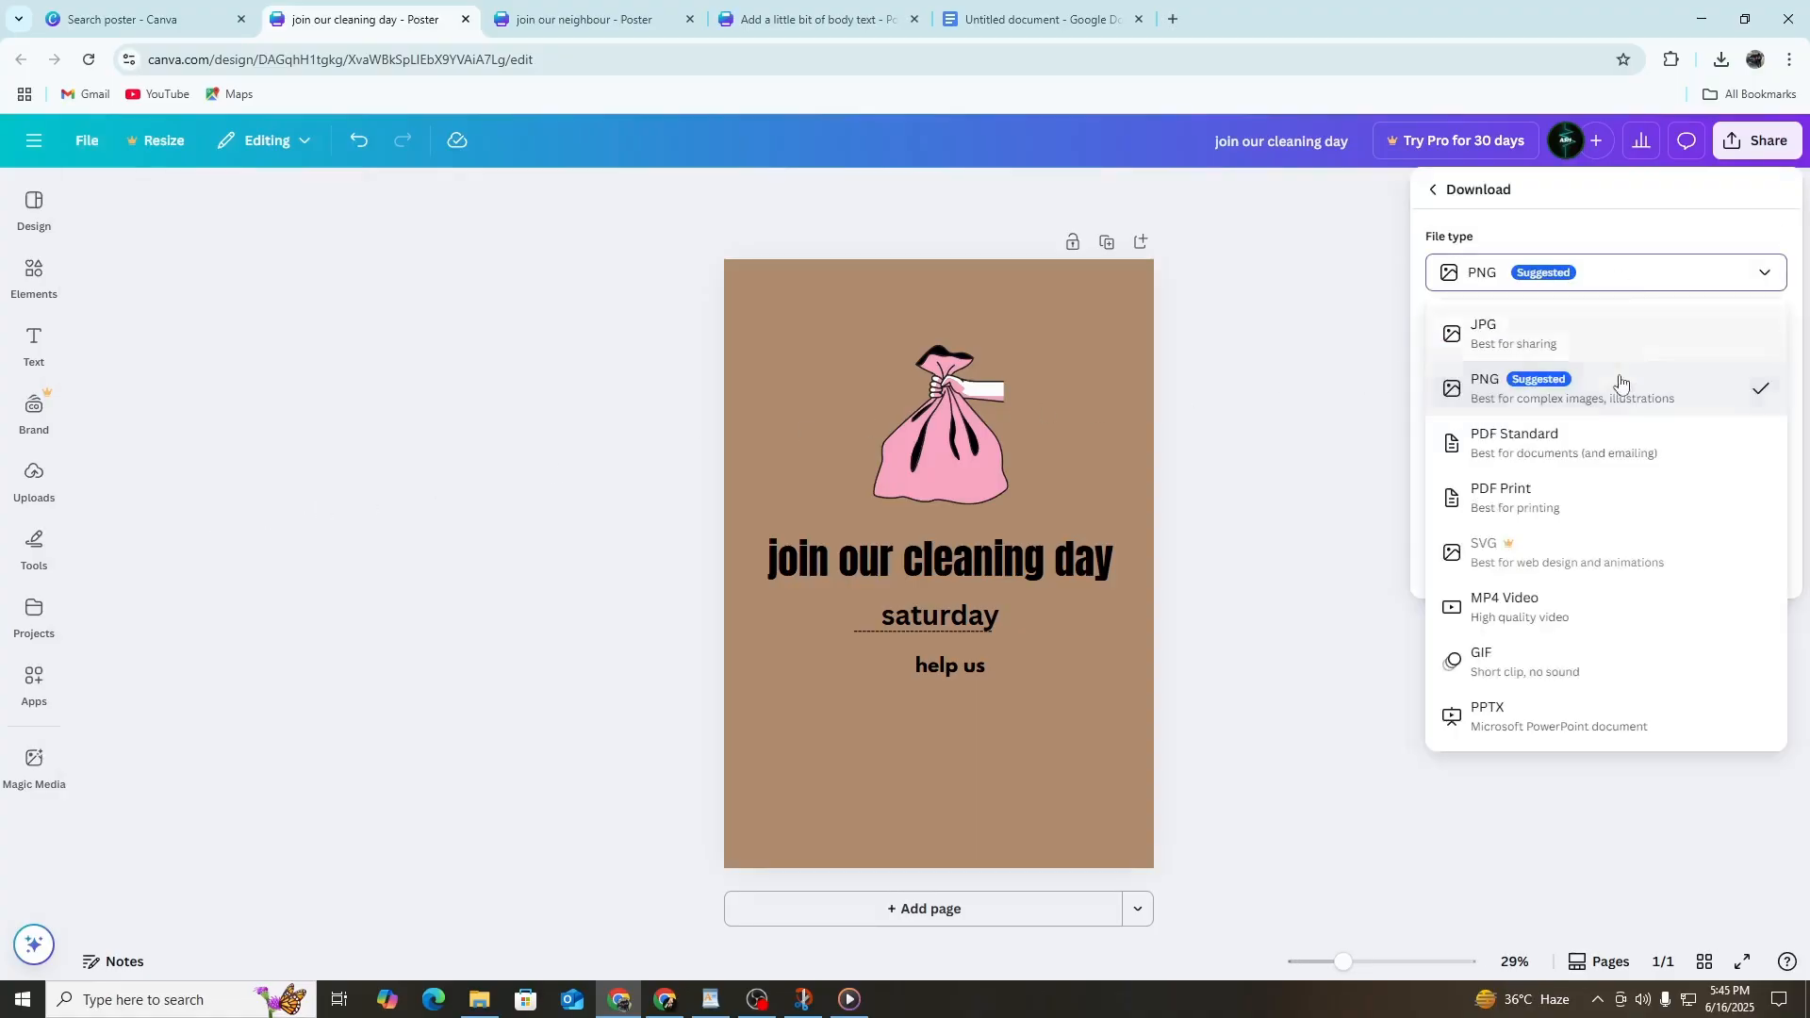
{"action": "left_click", "coordinate": [1529, 514]}
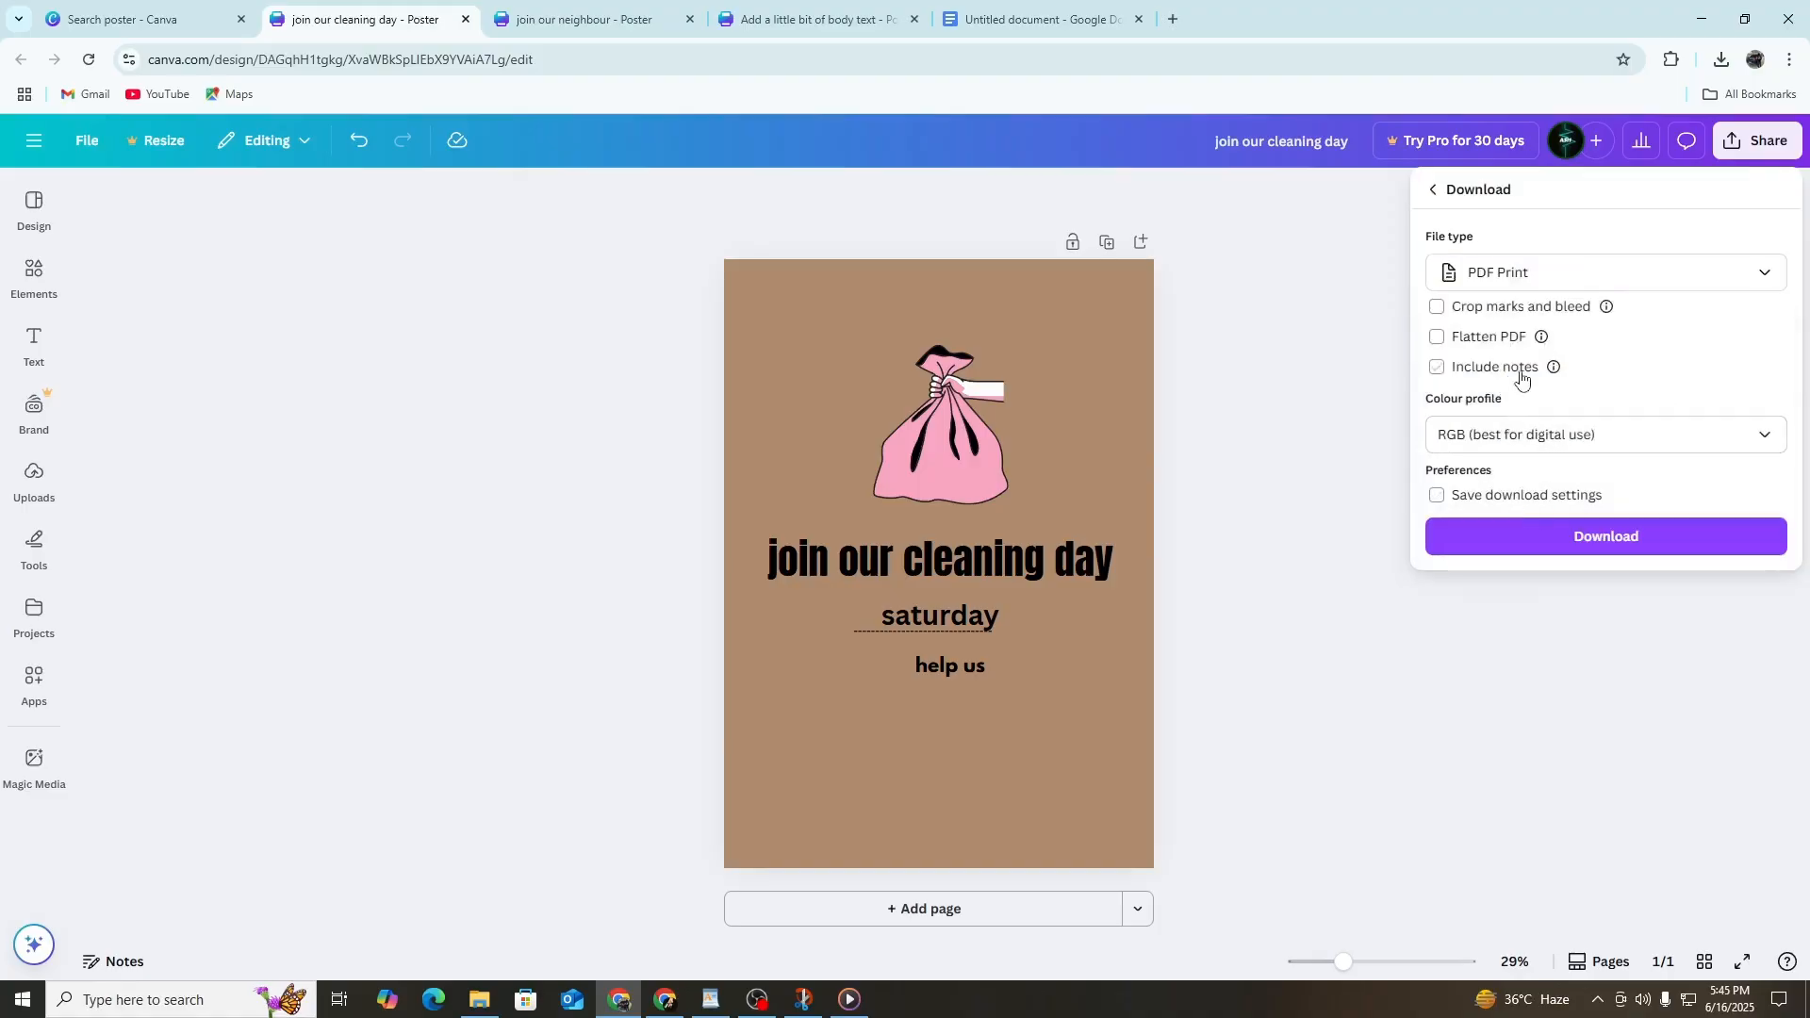
{"action": "left_click", "coordinate": [1438, 308]}
{"action": "left_click", "coordinate": [1437, 339]}
{"action": "left_click", "coordinate": [1568, 538]}
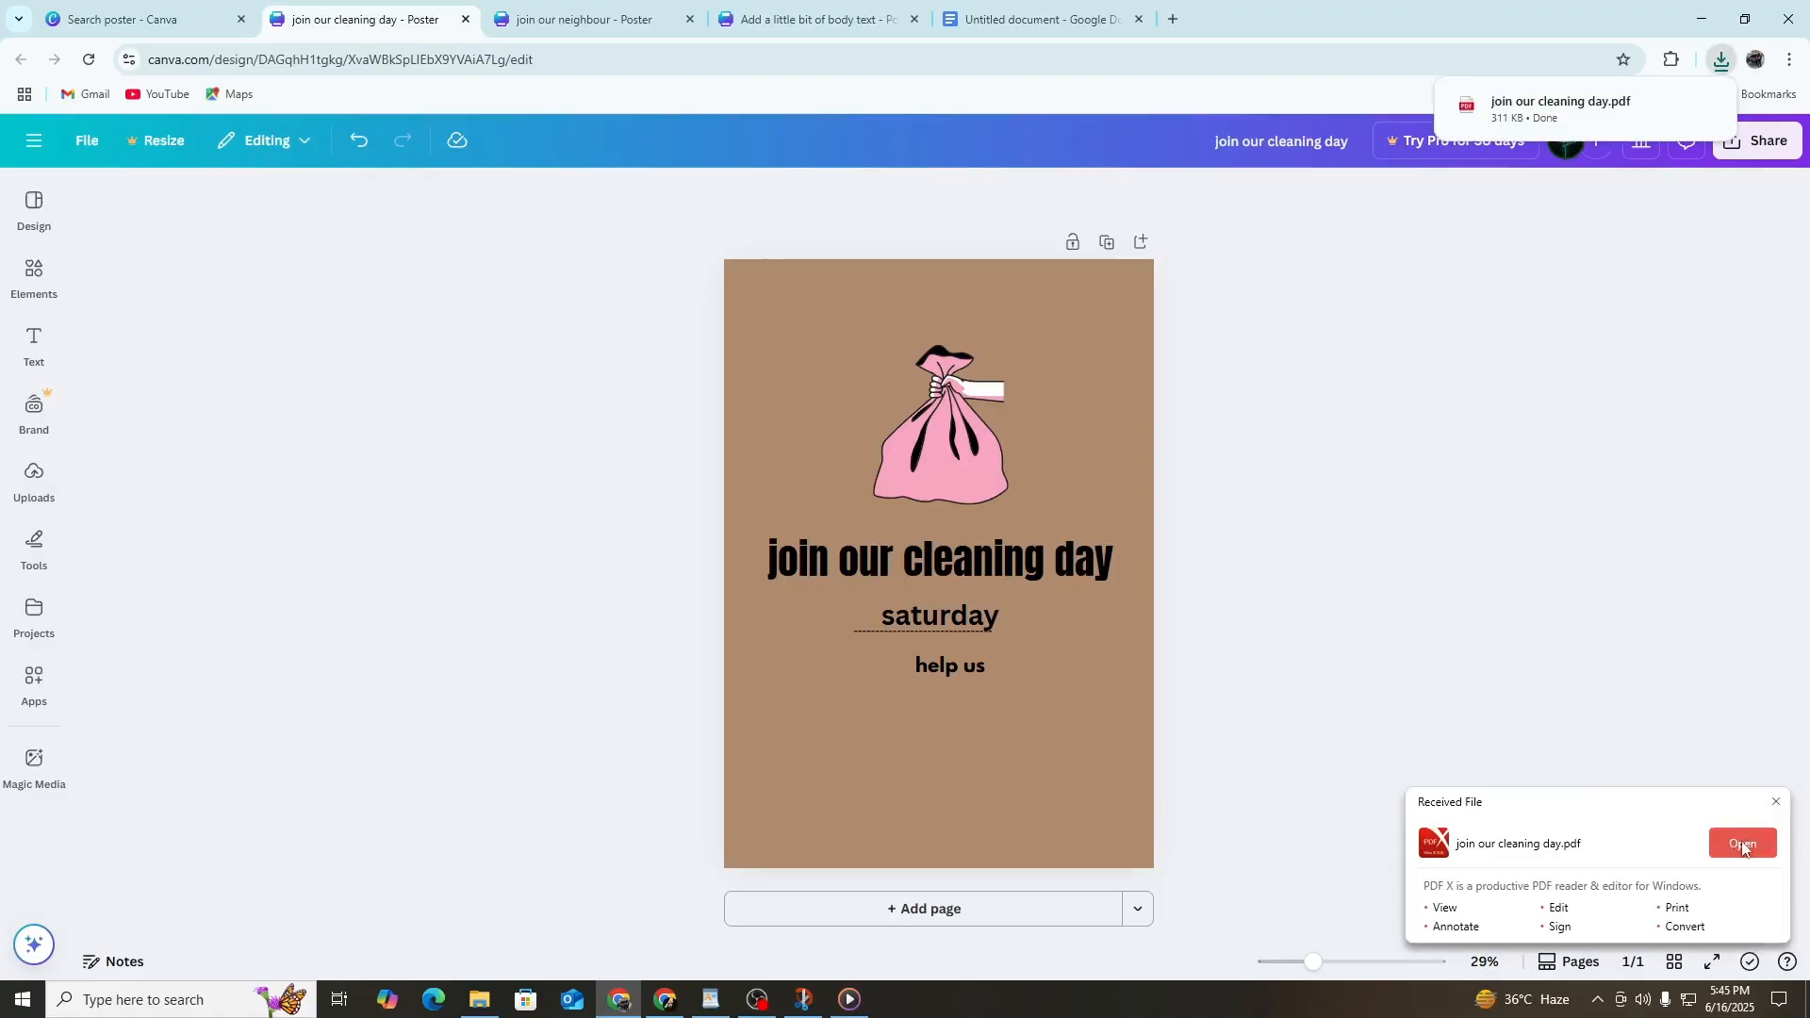
{"action": "left_click", "coordinate": [1777, 803]}
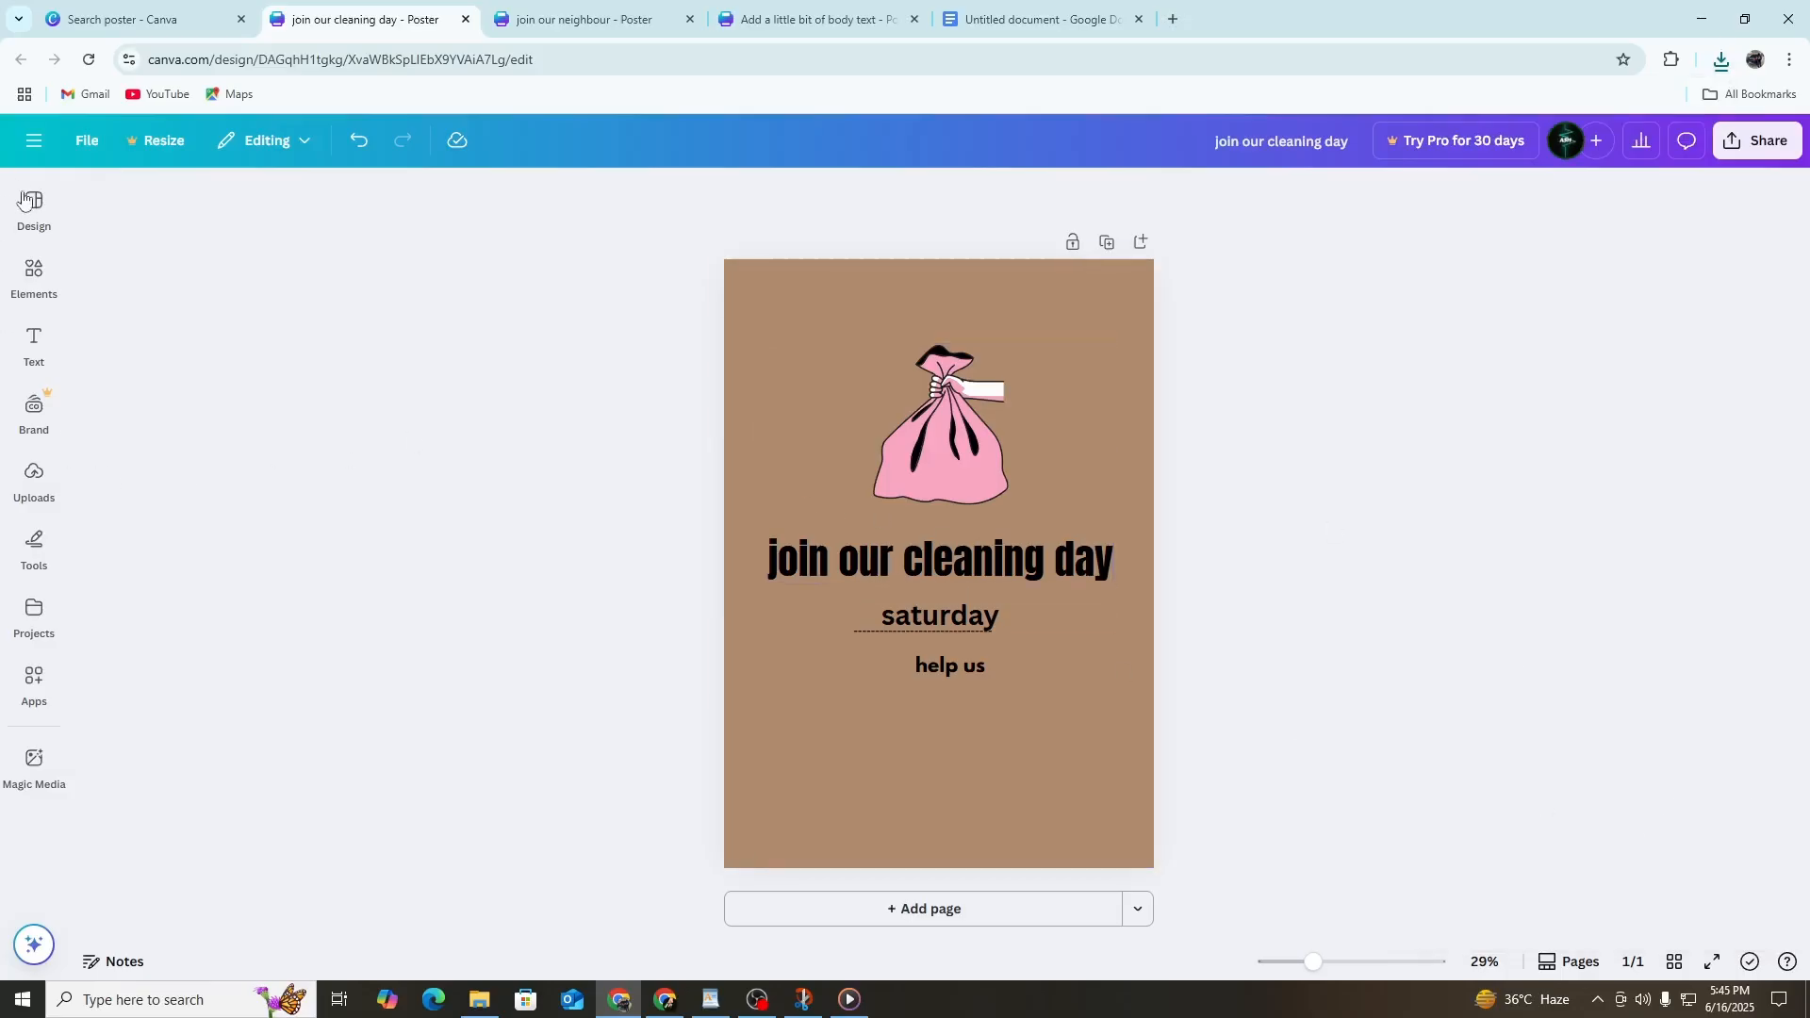
Step: Leave the poster for the home page, look at the Brand Kits page and return to the home page
{"action": "left_click", "coordinate": [34, 153]}
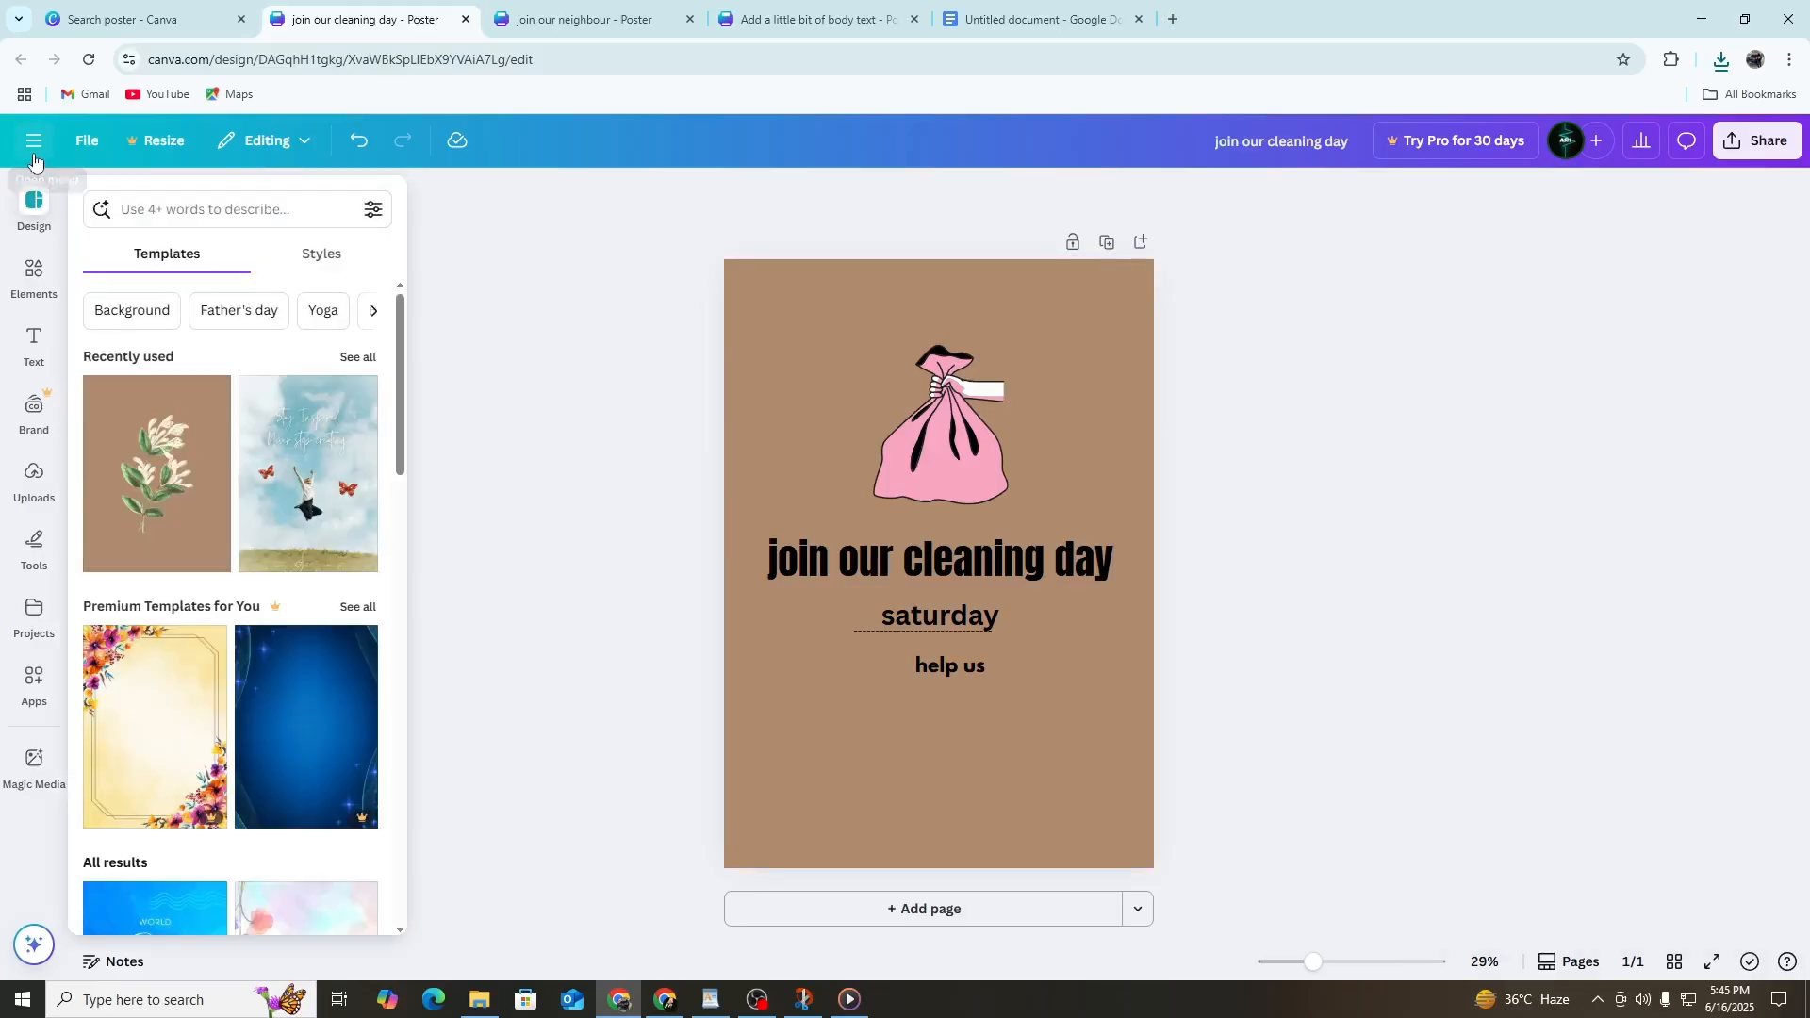
{"action": "left_click", "coordinate": [34, 153]}
{"action": "left_click", "coordinate": [46, 272]}
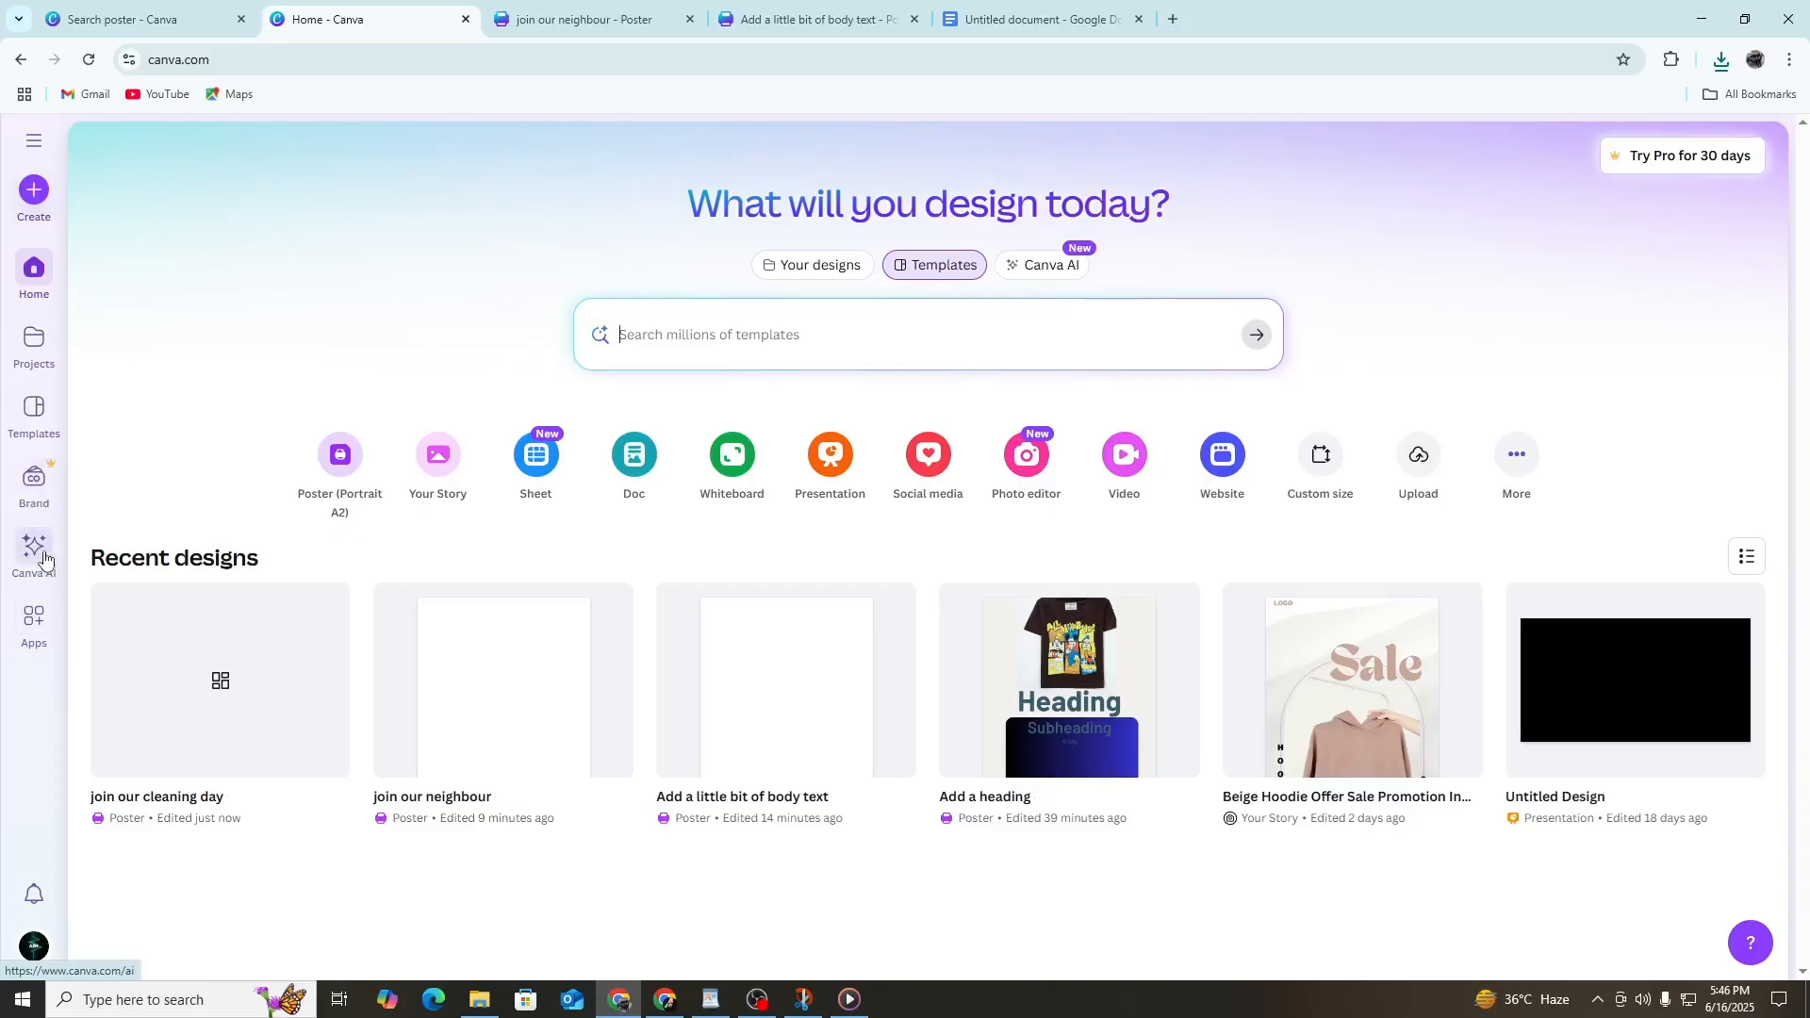
{"action": "left_click", "coordinate": [35, 509]}
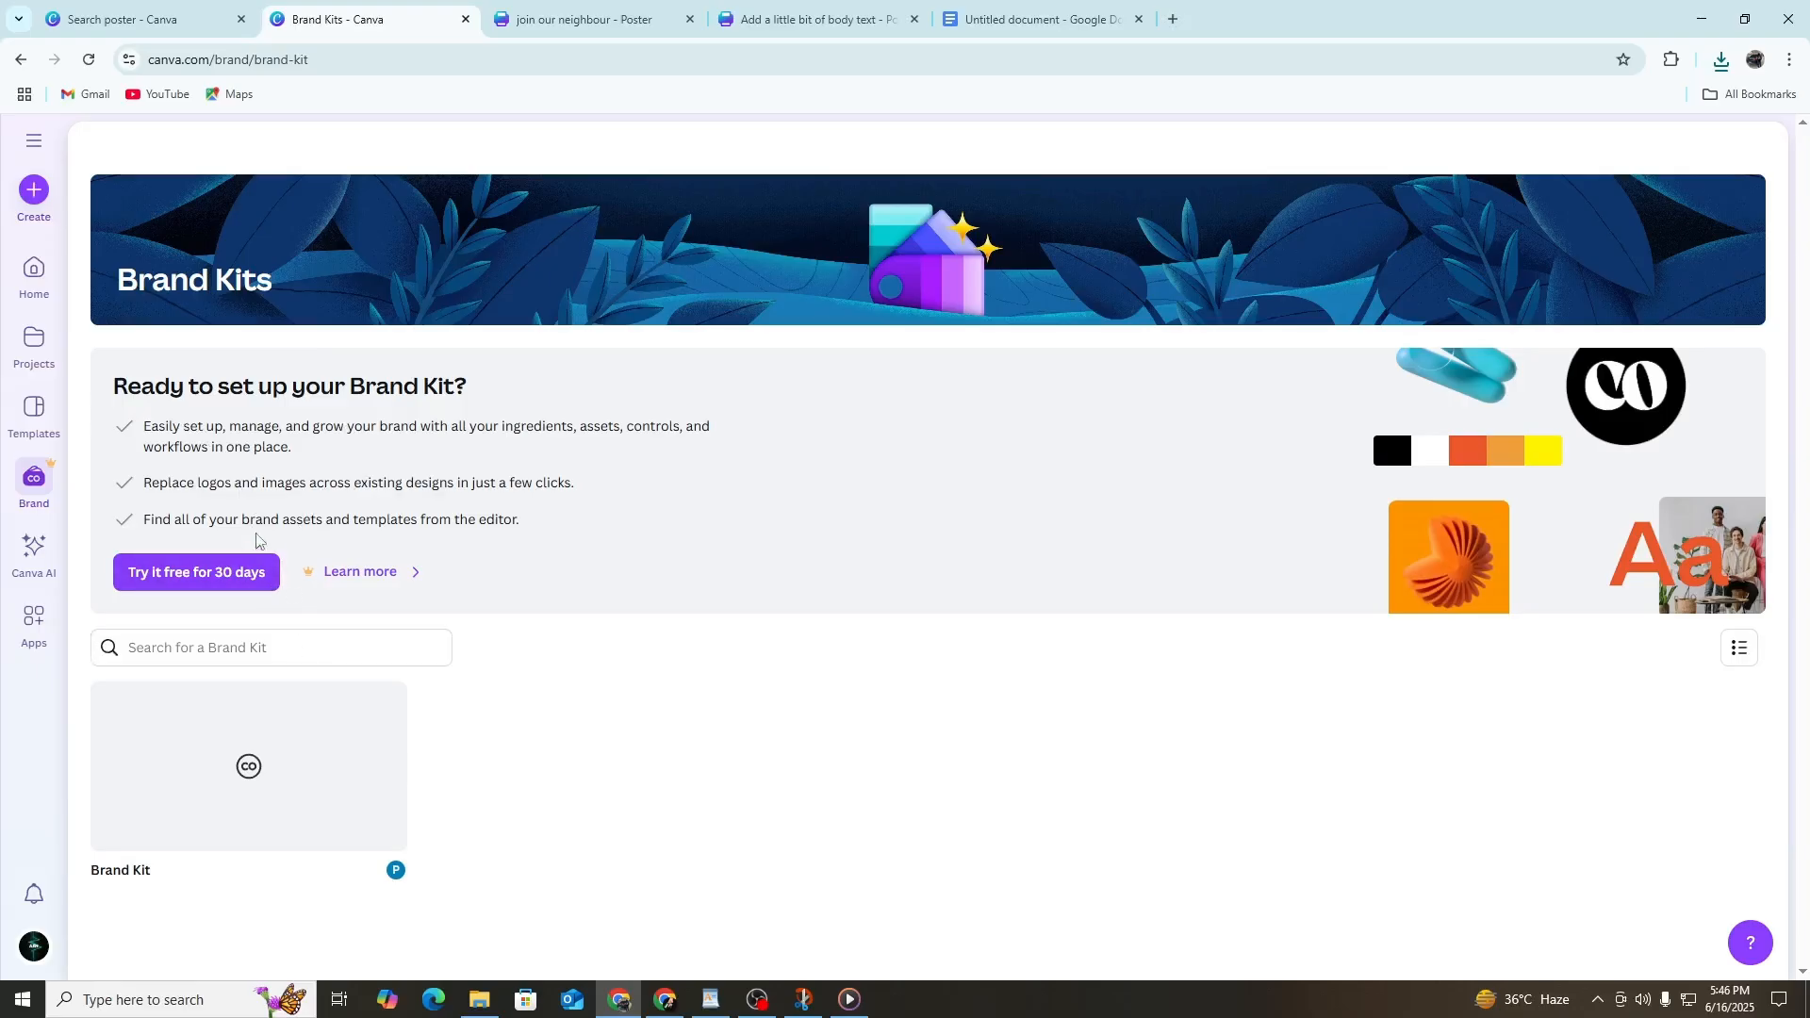
{"action": "left_click", "coordinate": [30, 271]}
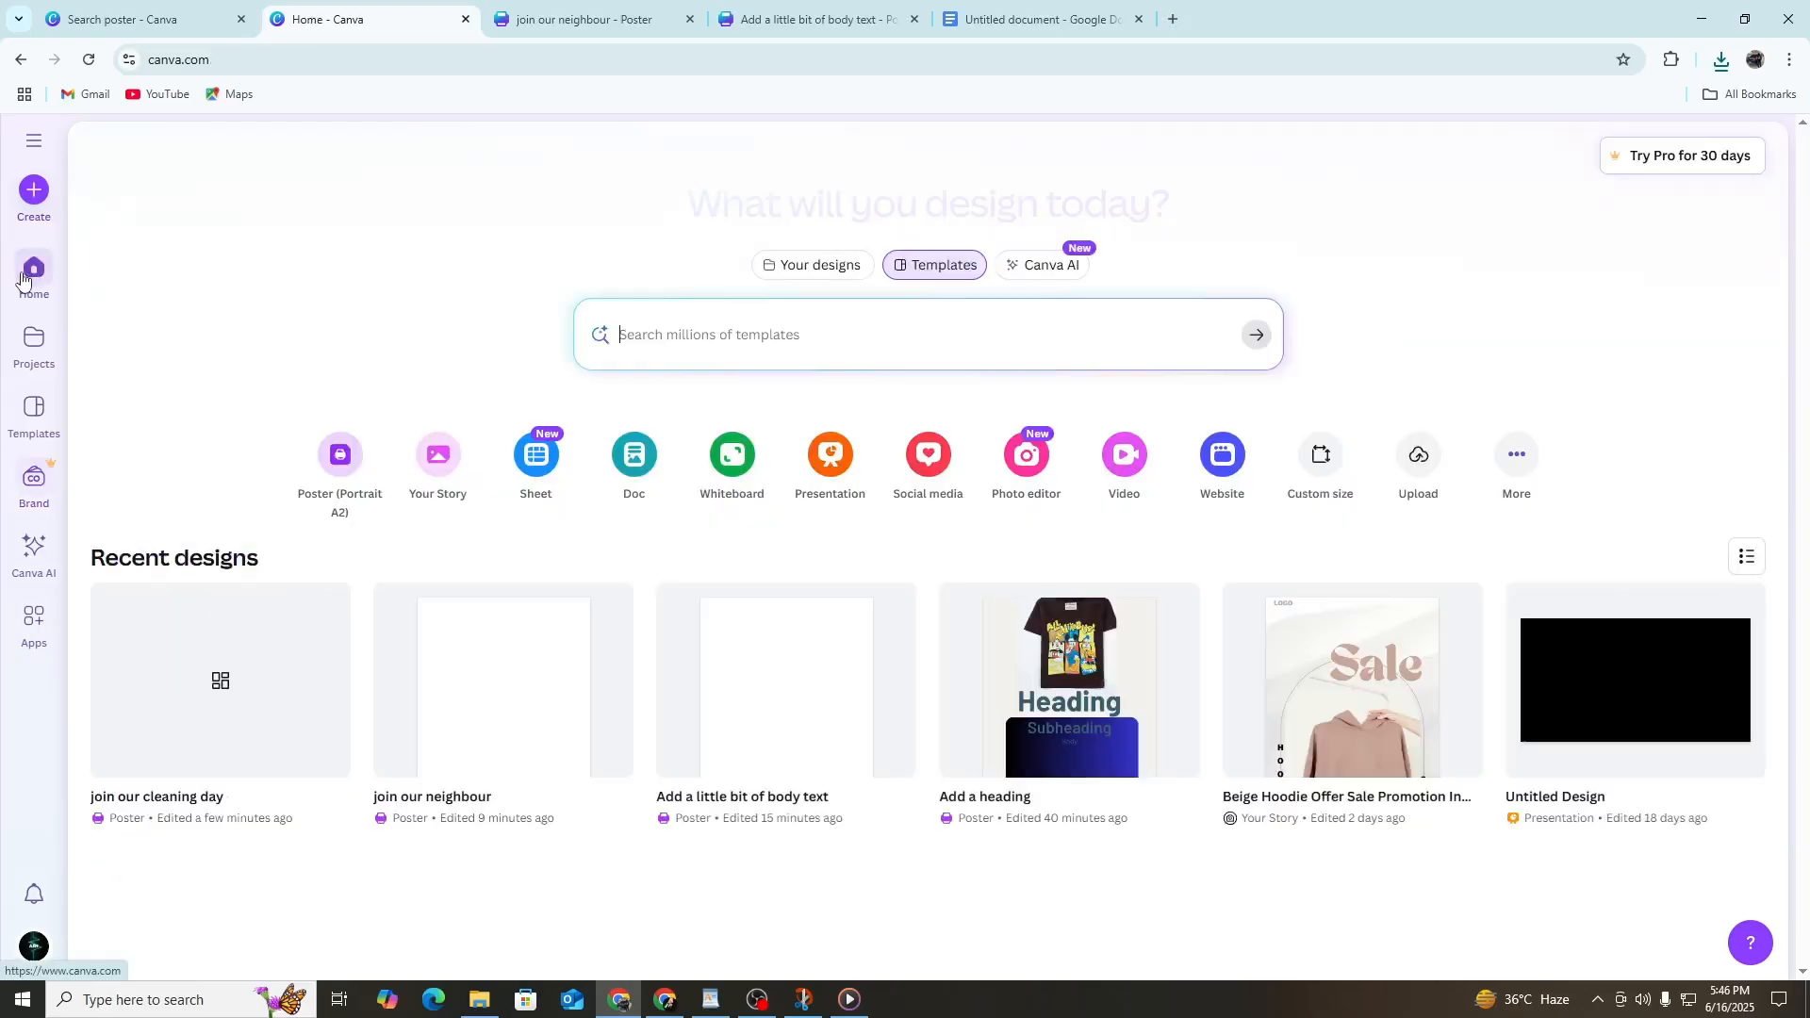